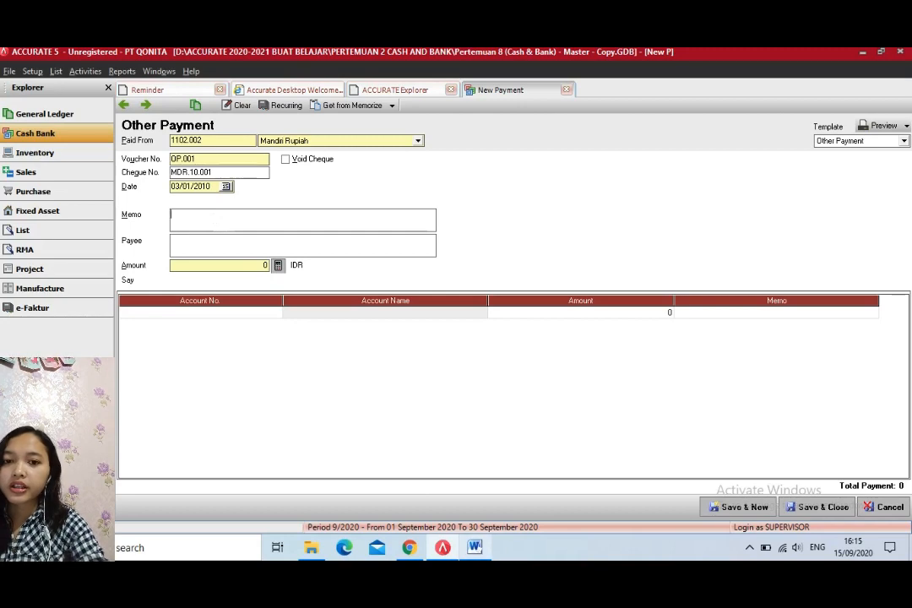
- Copy the memo text "Bayar Gaji Karyawan bulan Desember 2009" from exercise 8.1 in Word into the payment's Memo field in Accurate
{"action": "key", "text": "alt+Tab"}
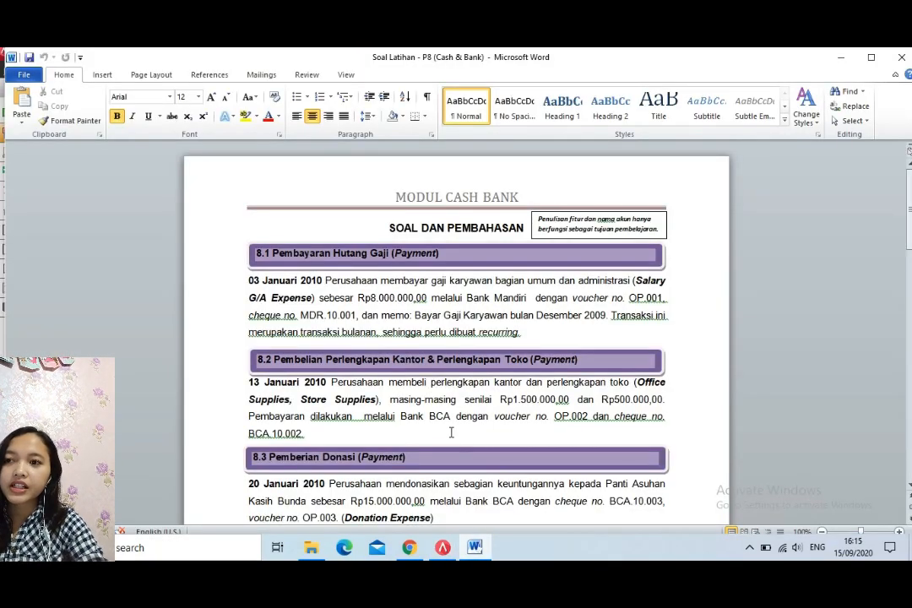
{"action": "left_click", "coordinate": [414, 315]}
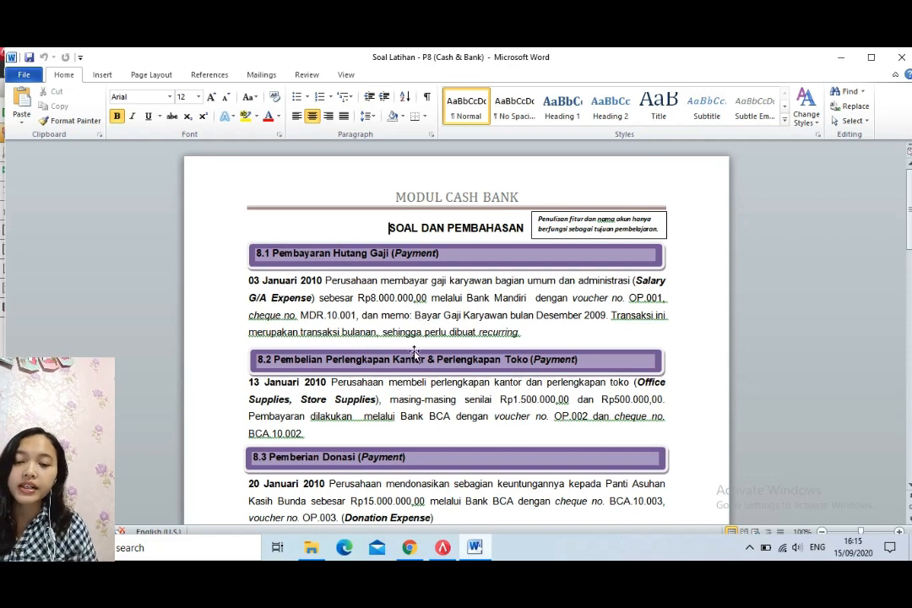
{"action": "left_click_drag", "start_coordinate": [413, 315], "coordinate": [590, 318]}
{"action": "key", "text": "ctrl+c"}
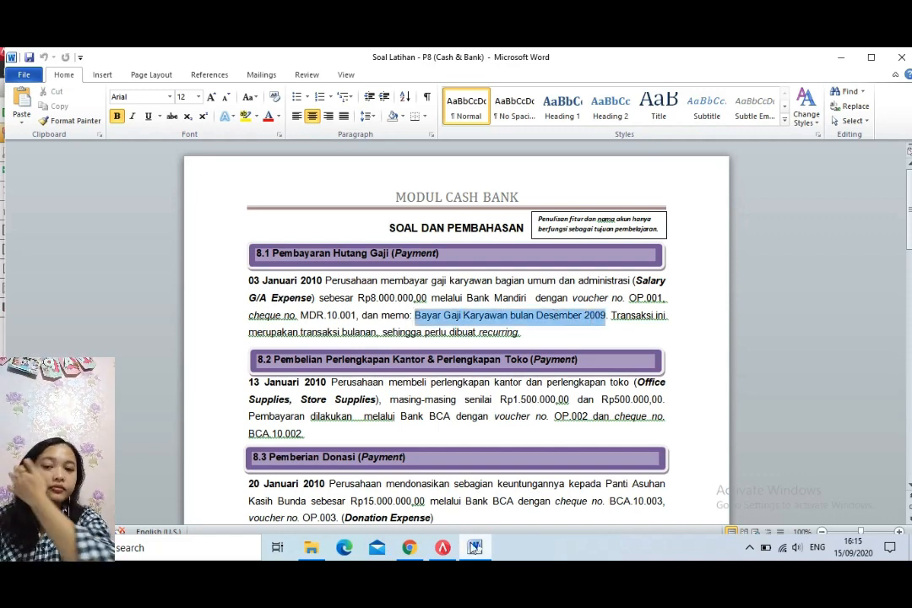
{"action": "key", "text": "alt+Tab"}
{"action": "left_click", "coordinate": [240, 225]}
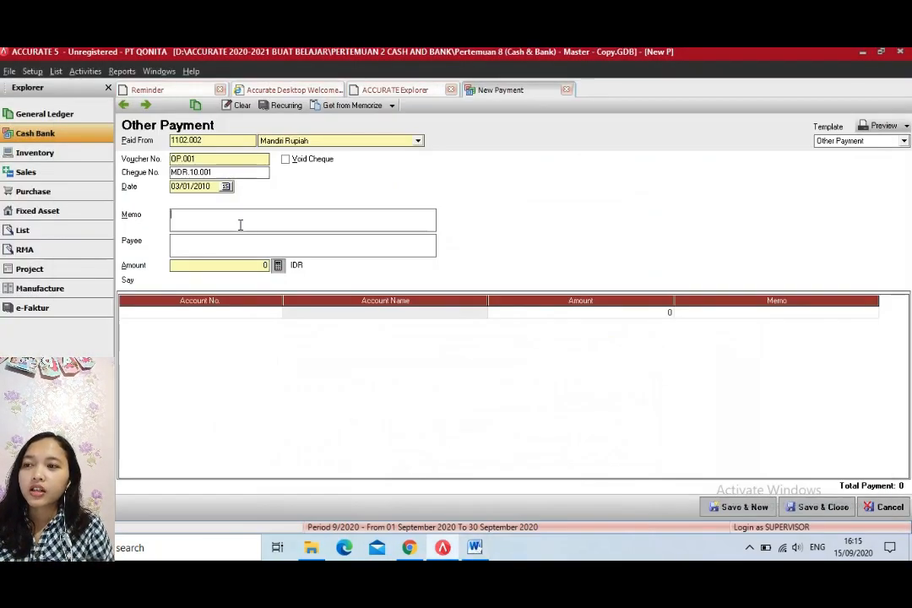
{"action": "key", "text": "ctrl+v"}
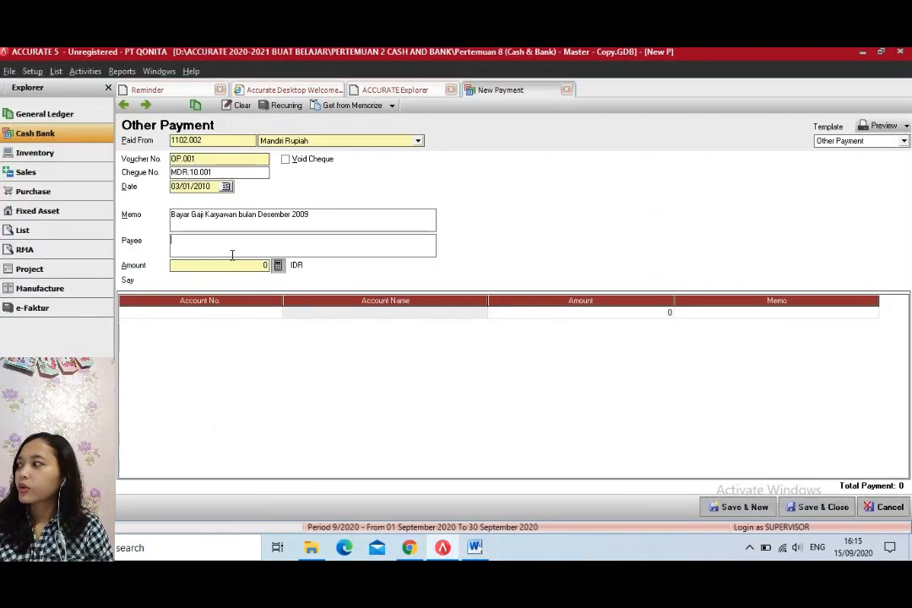
- Check exercise 8.1 in Word, then enter "Karyawan" as the payee of the payment in Accurate
{"action": "left_click", "coordinate": [475, 549]}
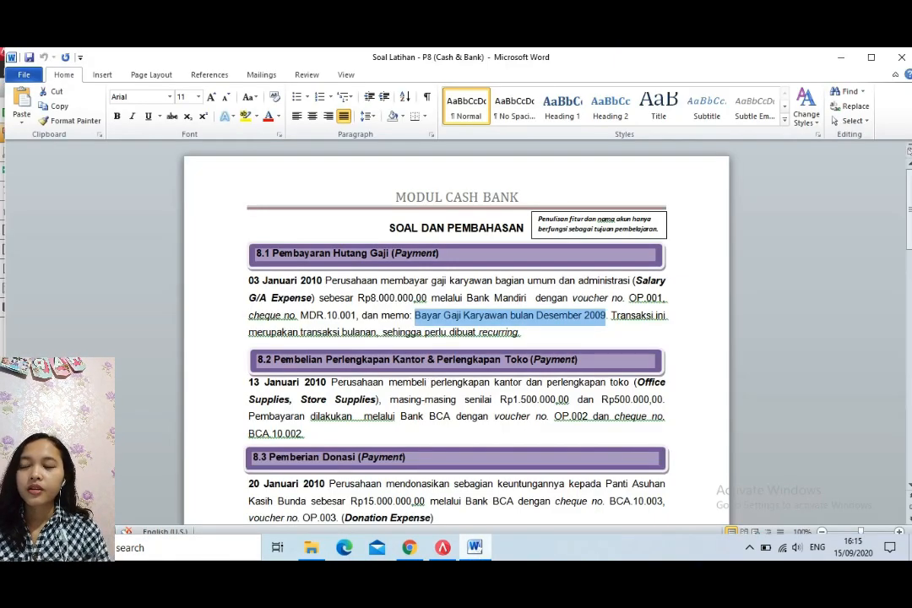
{"action": "left_click", "coordinate": [487, 550]}
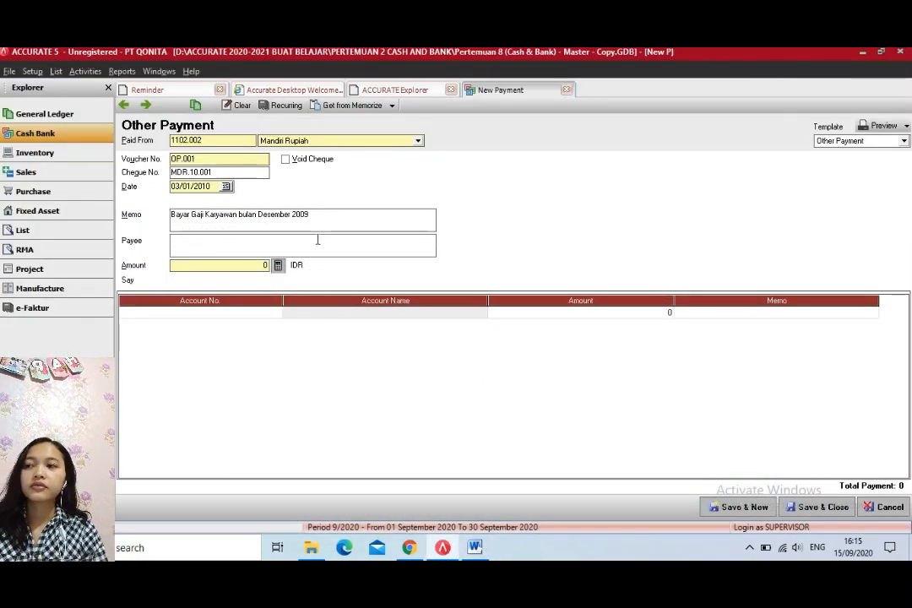
{"action": "type", "text": "Karyawan"}
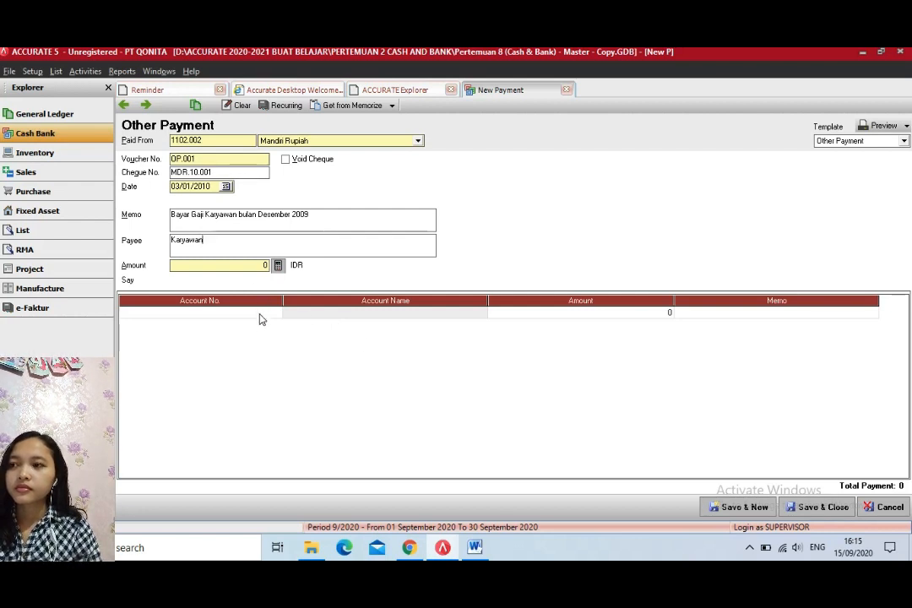
- Add the Salary G/A Expense account to the payment's first detail line with an amount of 8000000
{"action": "left_click", "coordinate": [259, 318]}
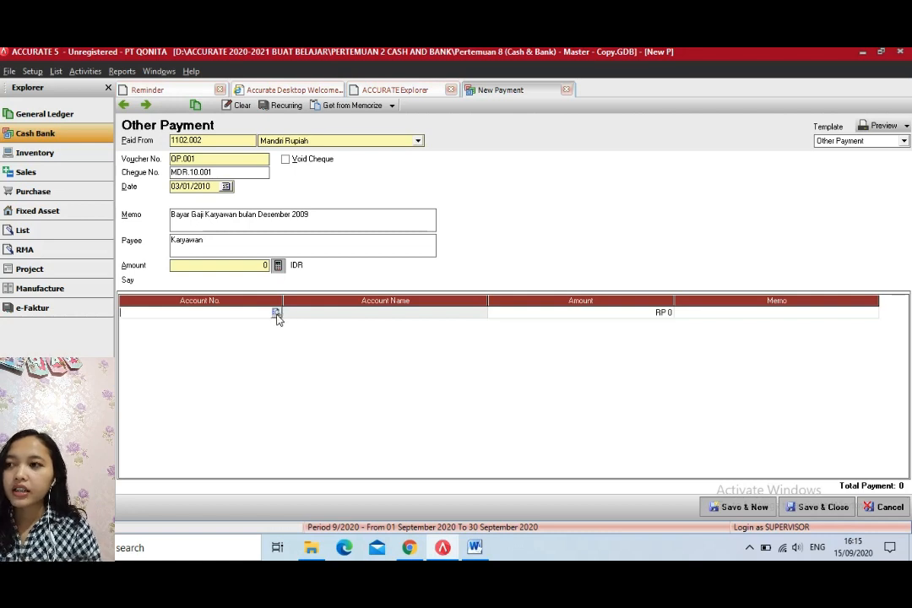
{"action": "left_click", "coordinate": [276, 313]}
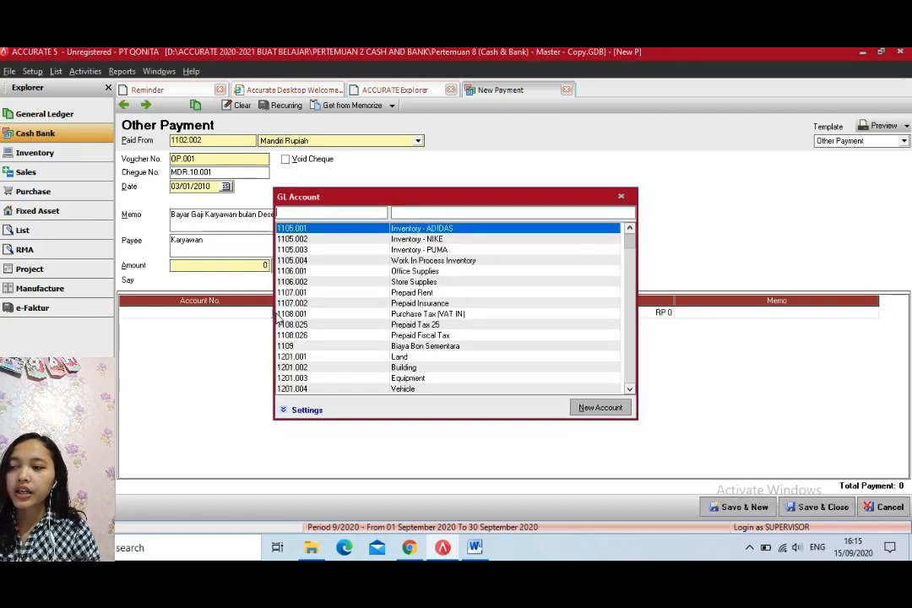
{"action": "left_click", "coordinate": [415, 213]}
{"action": "type", "text": "sala"}
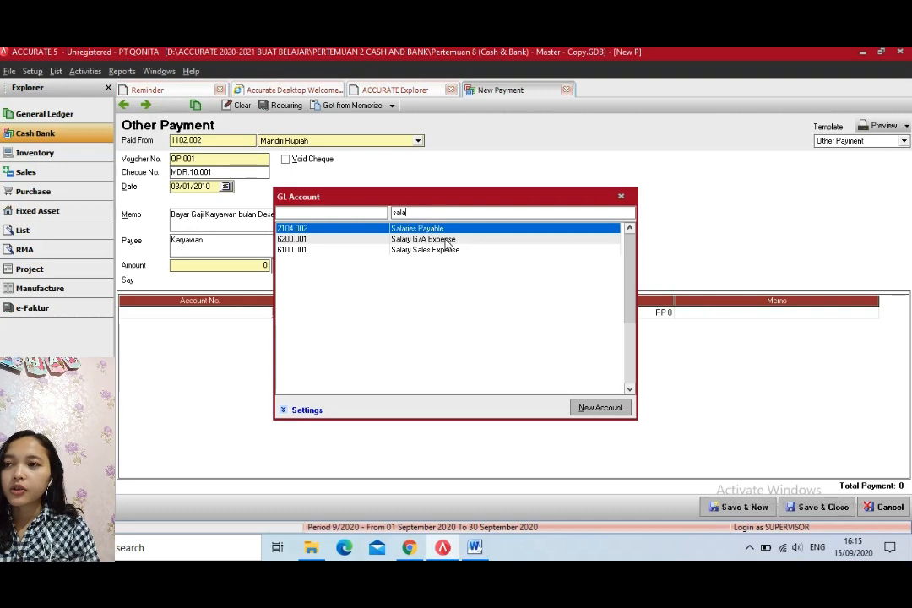
{"action": "left_click", "coordinate": [446, 241]}
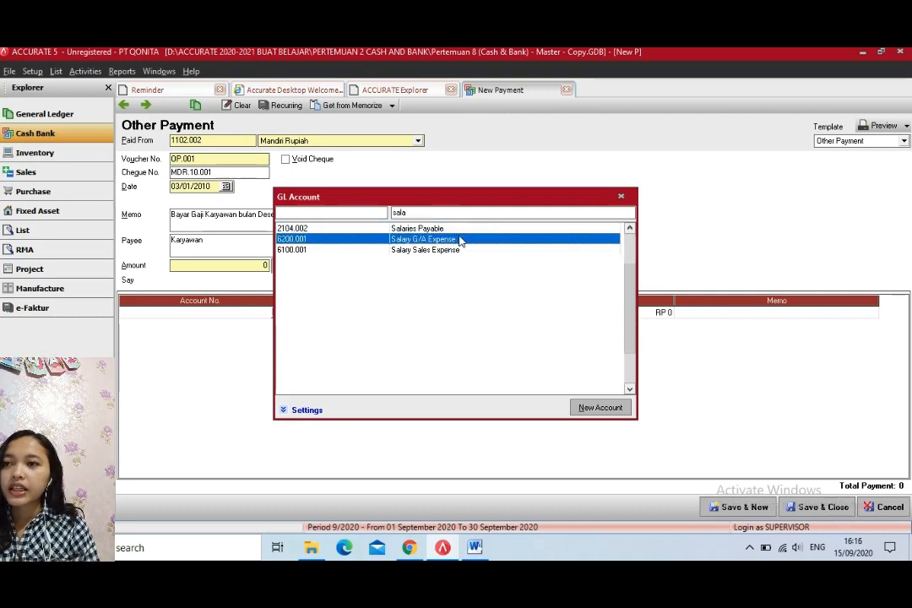
{"action": "double_click", "coordinate": [466, 242]}
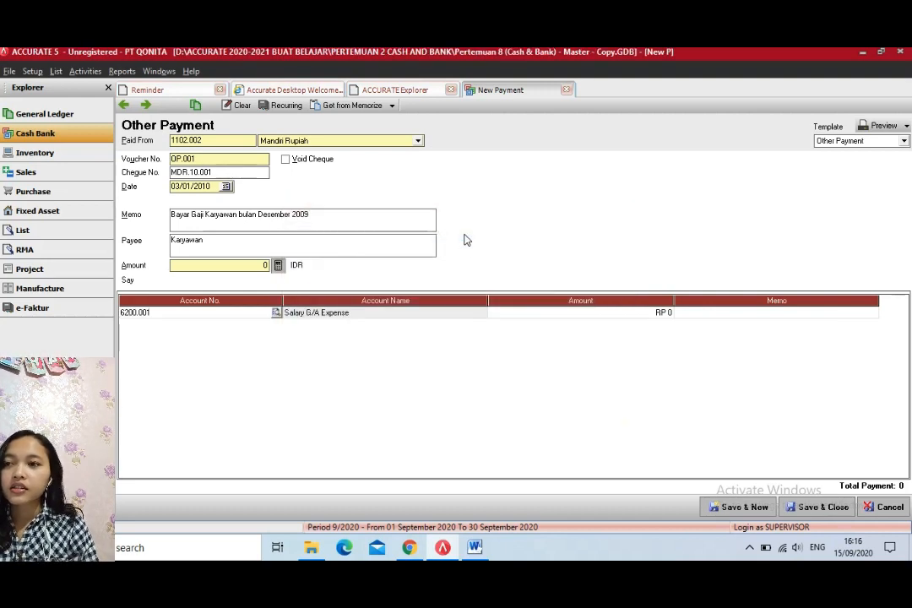
{"action": "left_click", "coordinate": [644, 313]}
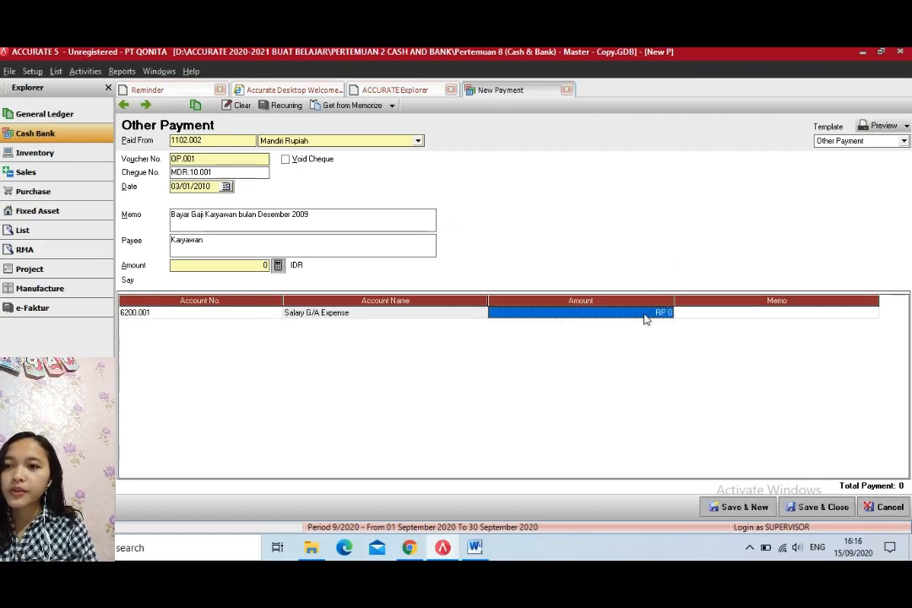
{"action": "type", "text": "8000000"}
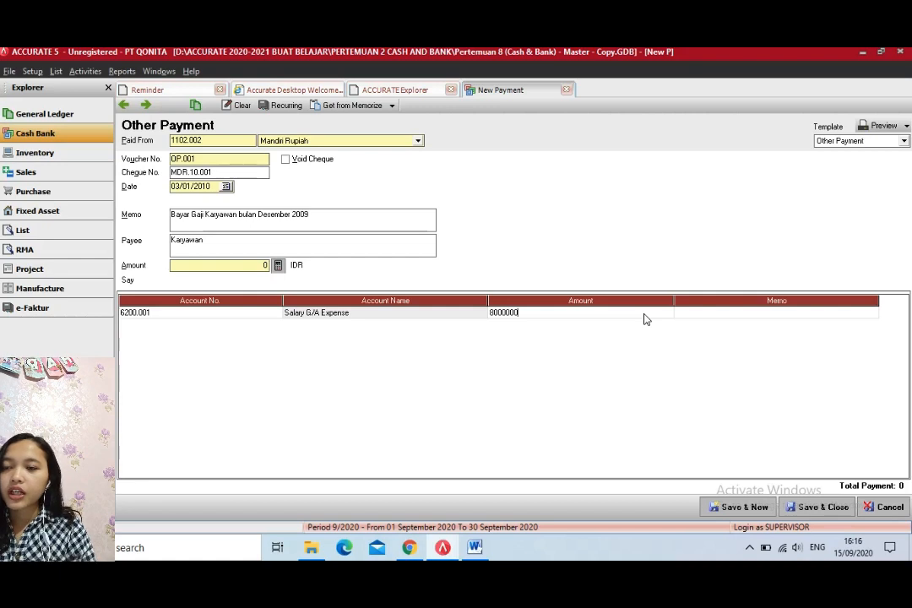
- Copy the payment memo "Bayar Gaji Karyawan bulan Desember 2009" into the salary line's memo and calculate the payment's header amount
{"action": "left_click", "coordinate": [736, 314]}
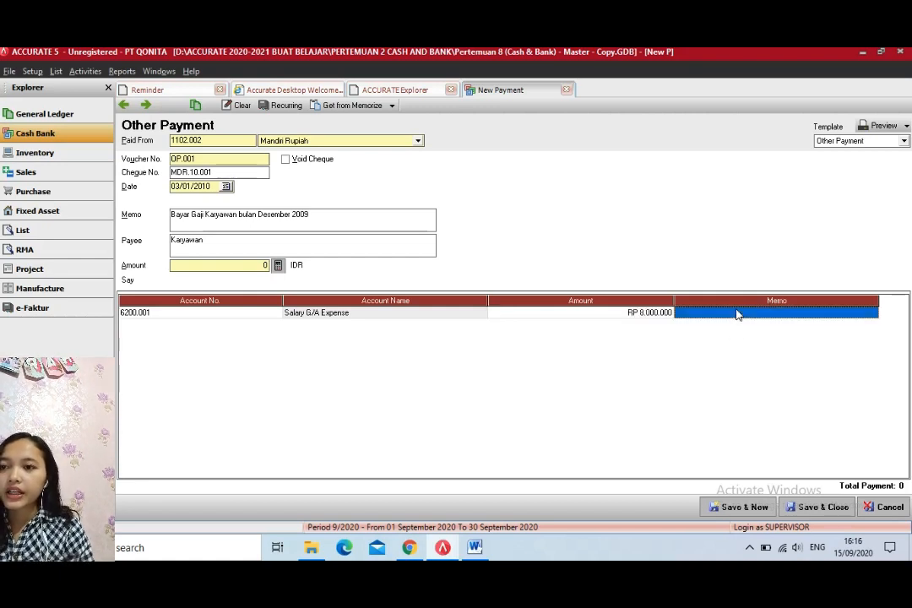
{"action": "left_click", "coordinate": [738, 314]}
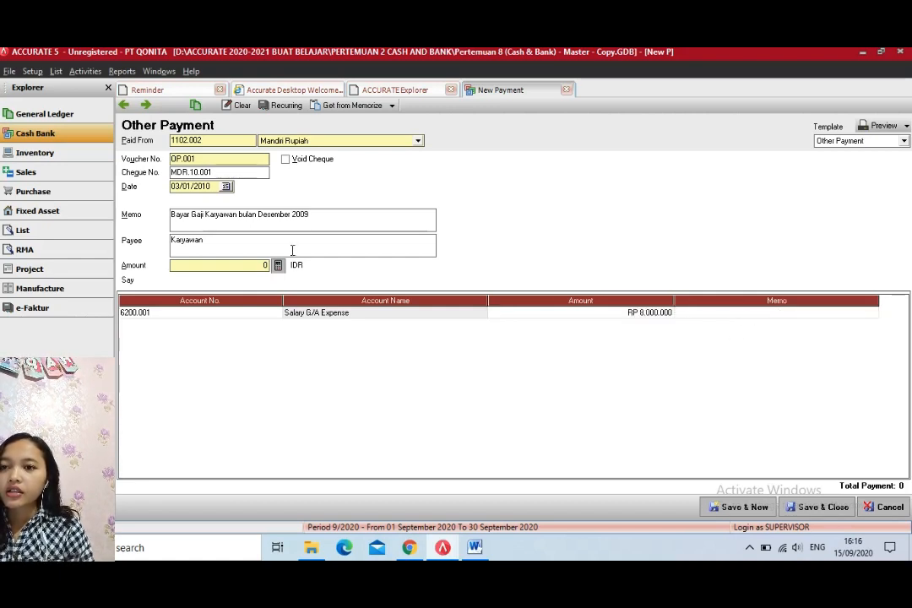
{"action": "left_click_drag", "start_coordinate": [326, 215], "coordinate": [169, 225]}
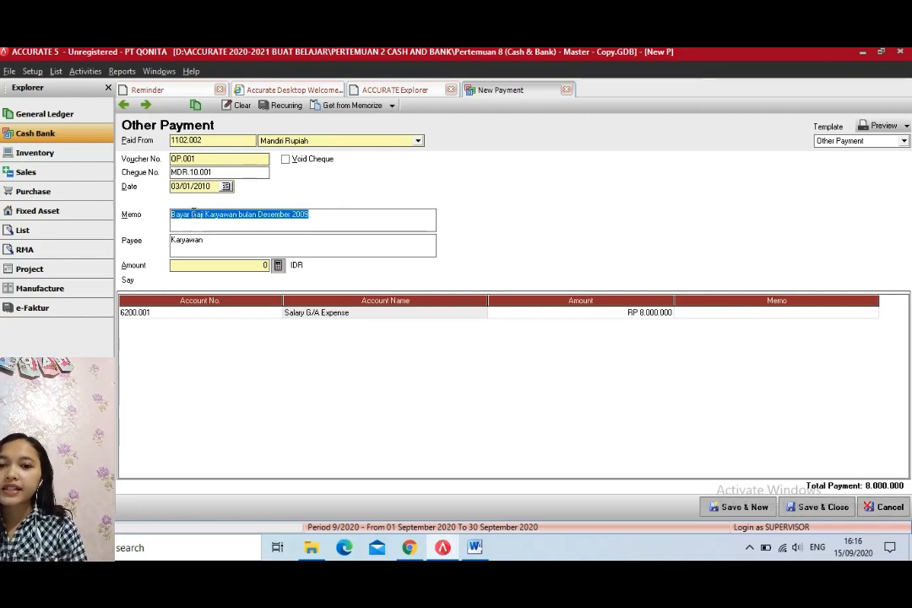
{"action": "left_click", "coordinate": [718, 317]}
{"action": "left_click", "coordinate": [722, 316]}
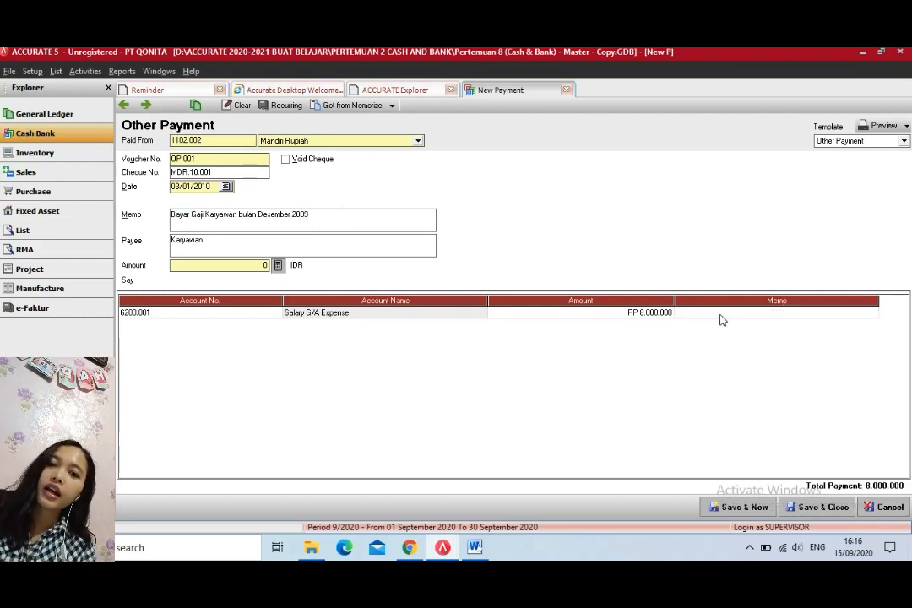
{"action": "key", "text": "ctrl+v"}
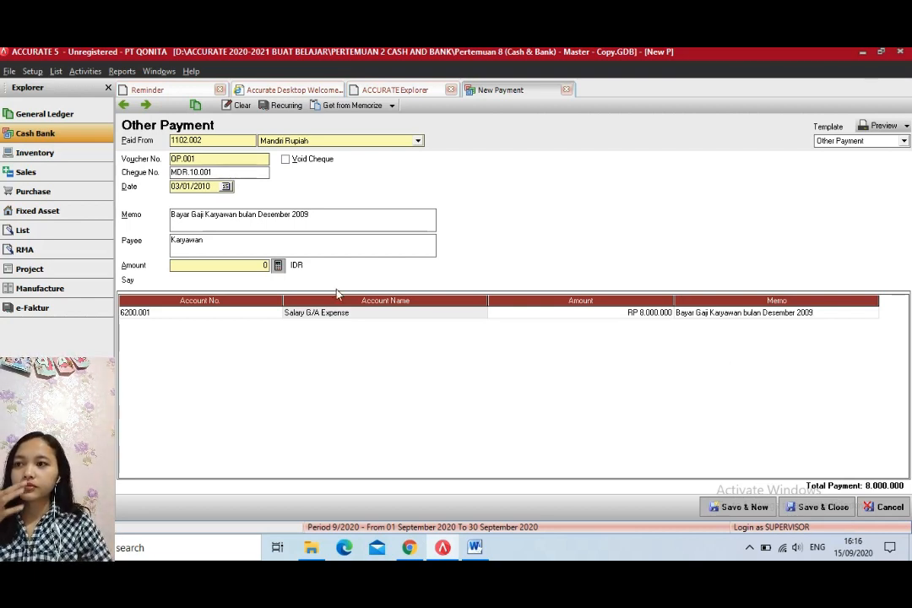
{"action": "left_click", "coordinate": [278, 265]}
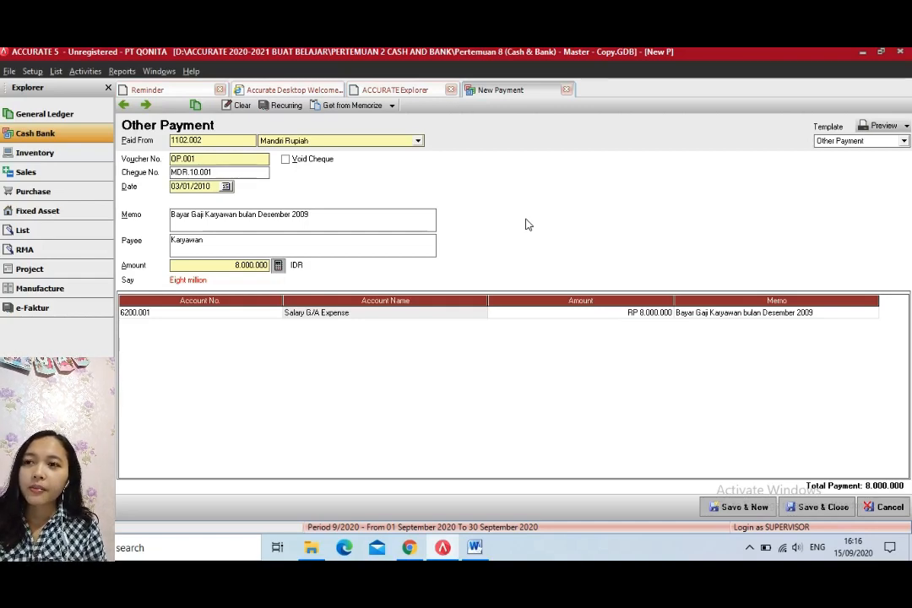
- Save a recurring schedule of 12 times for the payment, described "Bayar Gaji Karyawan bulan Desember 2009", and save and close the payment
{"action": "left_click", "coordinate": [475, 547]}
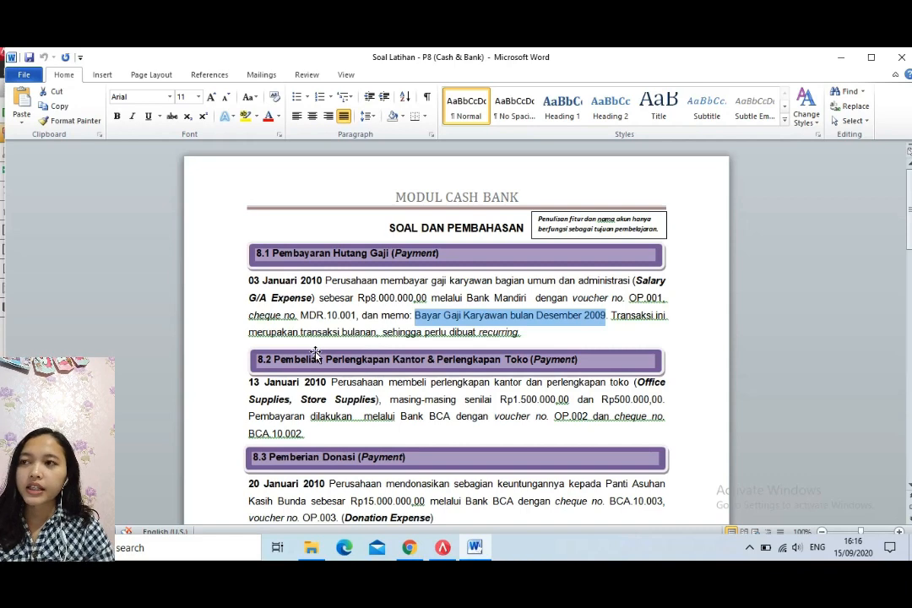
{"action": "key", "text": "alt+Tab"}
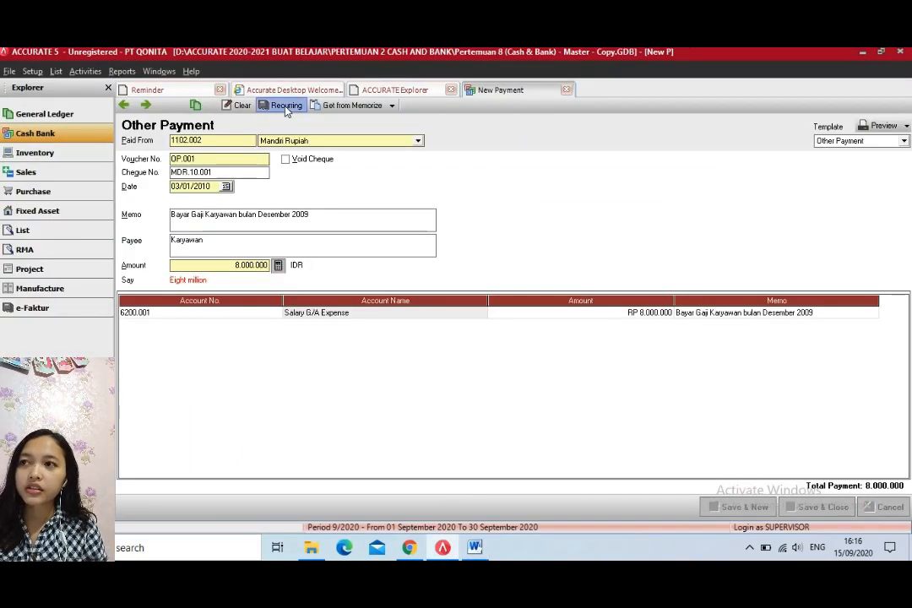
{"action": "left_click", "coordinate": [287, 105]}
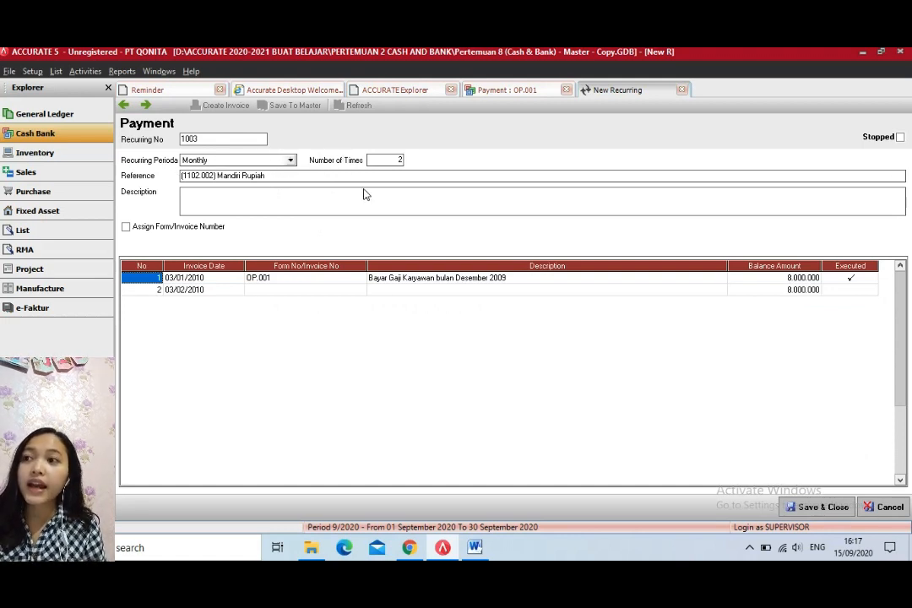
{"action": "left_click", "coordinate": [394, 160]}
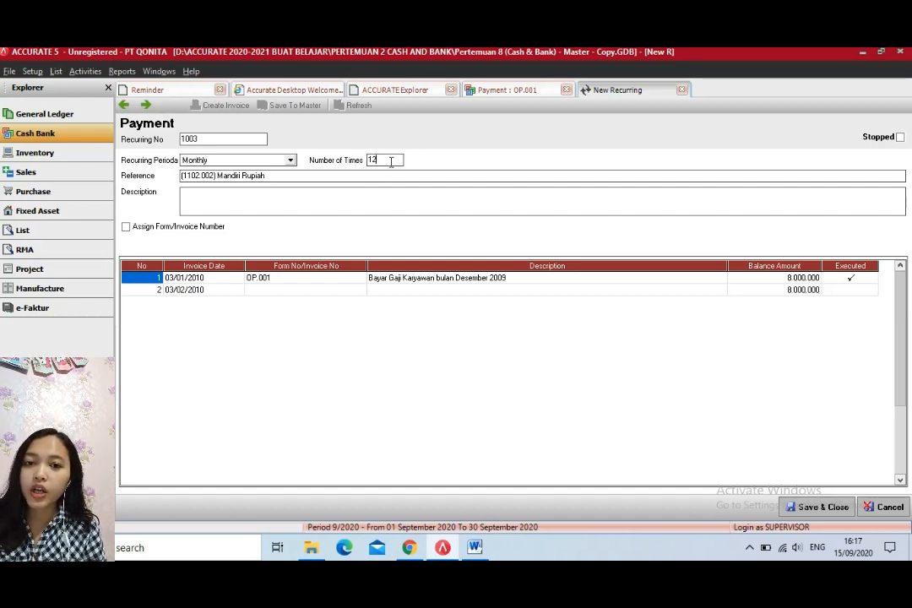
{"action": "left_click", "coordinate": [224, 200]}
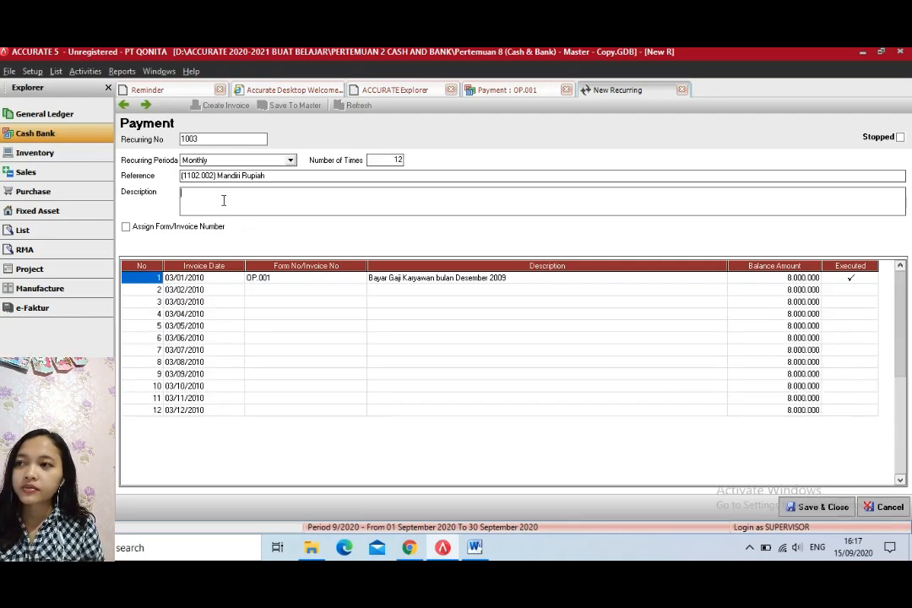
{"action": "type", "text": "Bayar Gaji Karyawan bulan Desember 2009"}
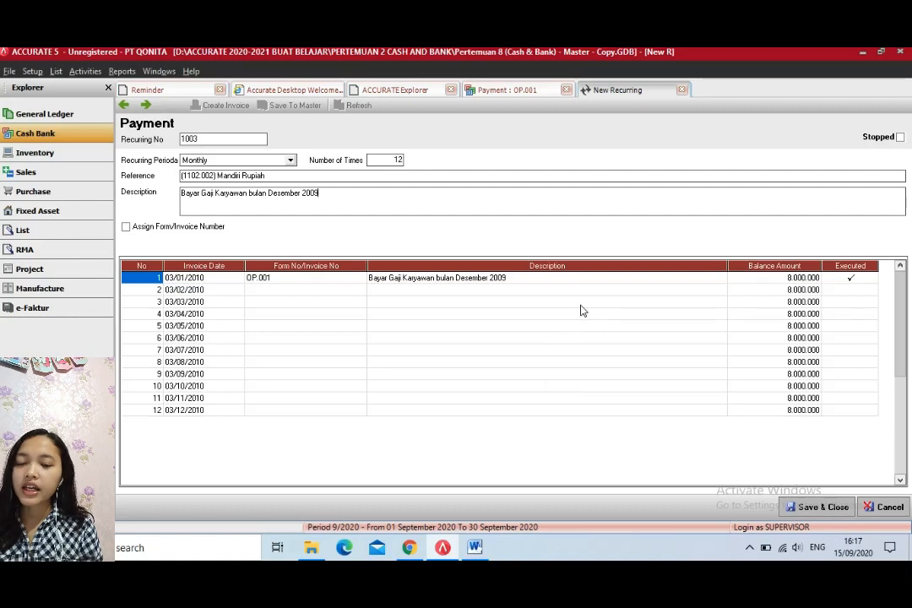
{"action": "left_click", "coordinate": [802, 509]}
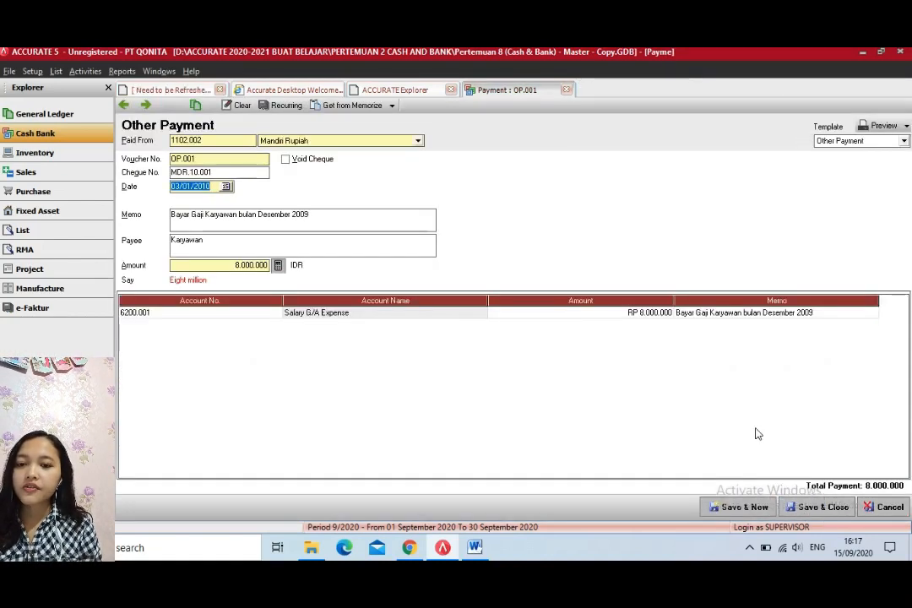
{"action": "left_click", "coordinate": [800, 509]}
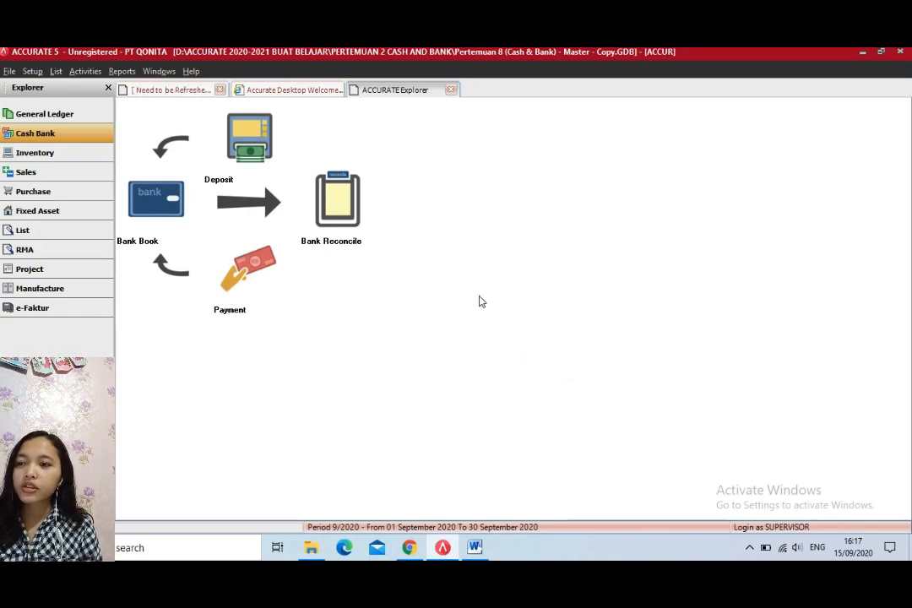
- Read exercise 8.2 about the office and store supplies purchase in Word, then start a new payment in Accurate
{"action": "left_click", "coordinate": [474, 547]}
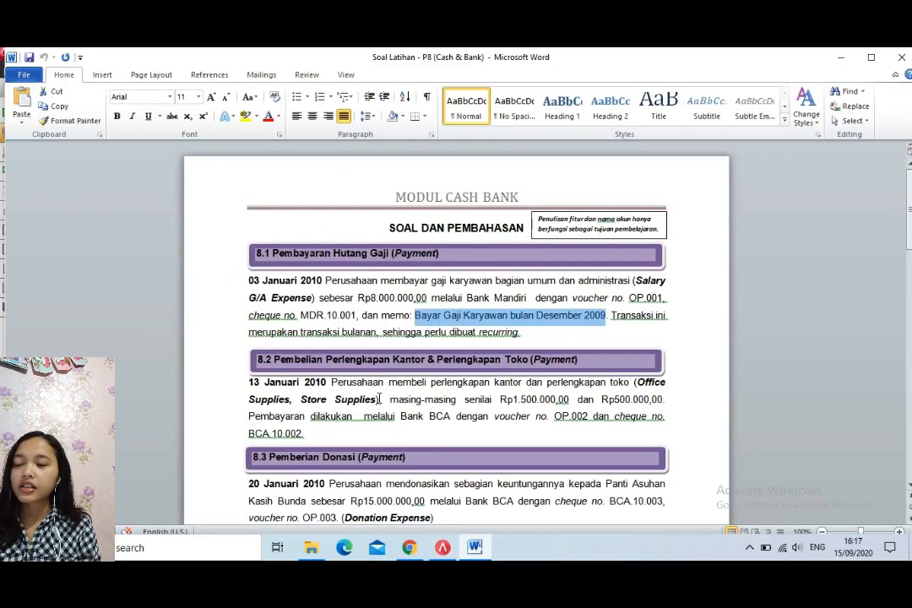
{"action": "scroll", "coordinate": [379, 399], "scroll_direction": "down", "scroll_amount": 1}
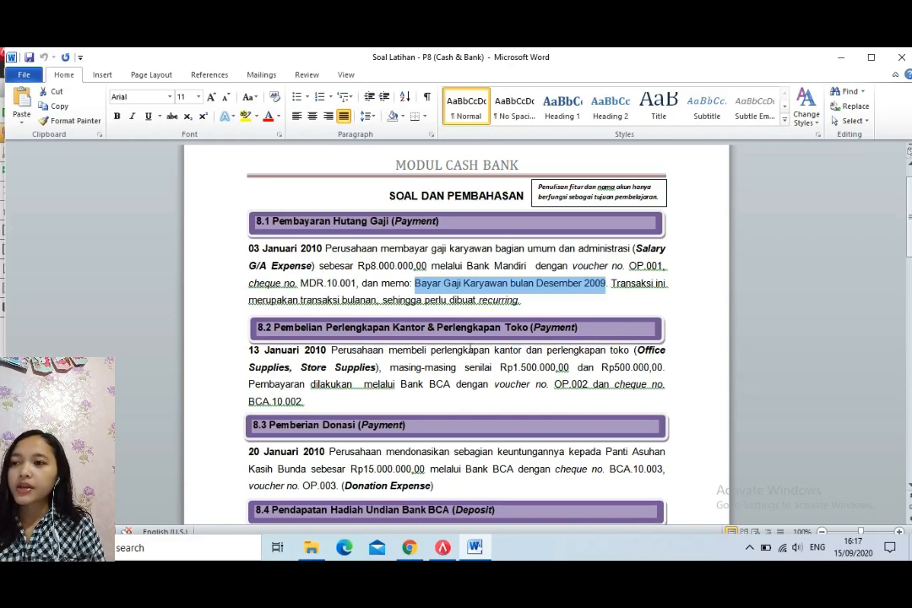
{"action": "left_click", "coordinate": [452, 366]}
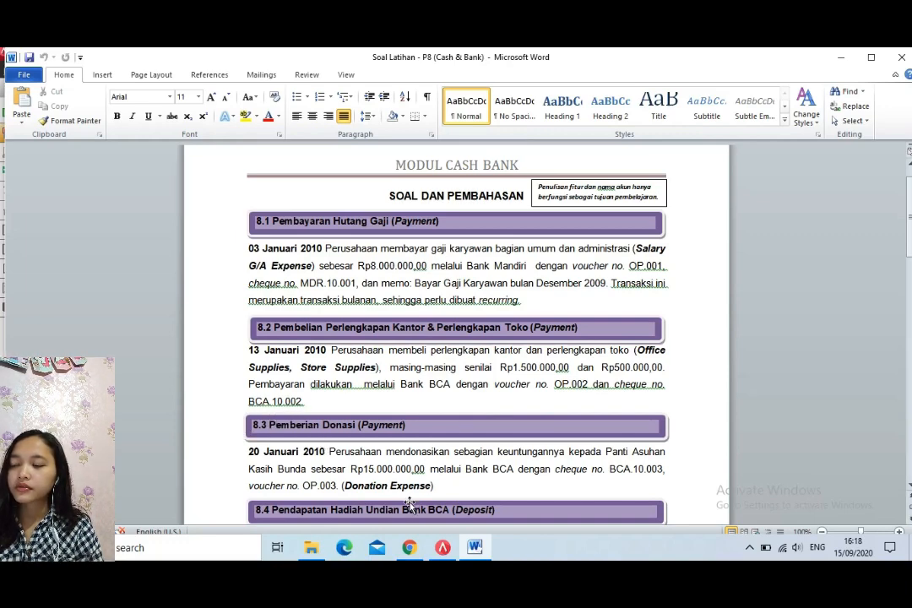
{"action": "key", "text": "alt+Tab"}
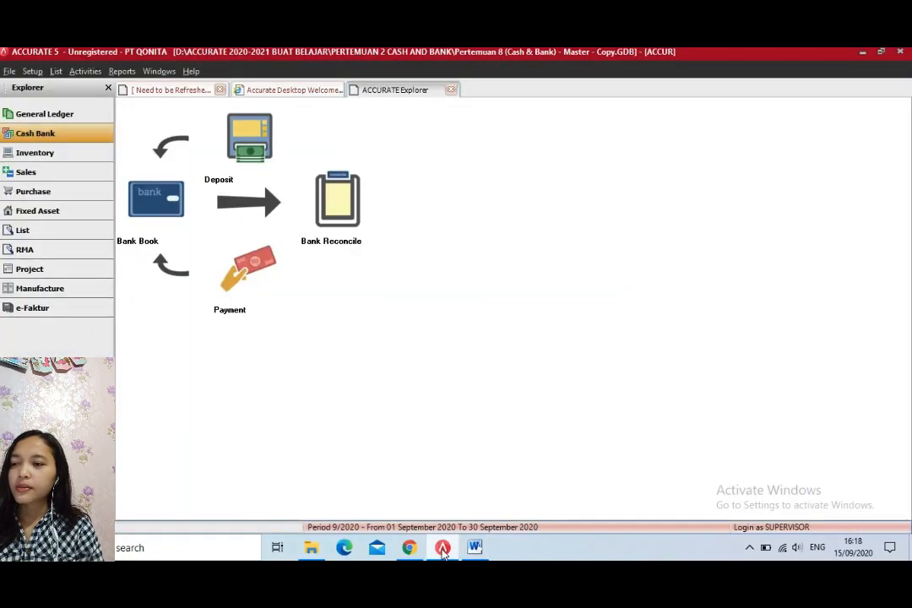
{"action": "left_click", "coordinate": [248, 270]}
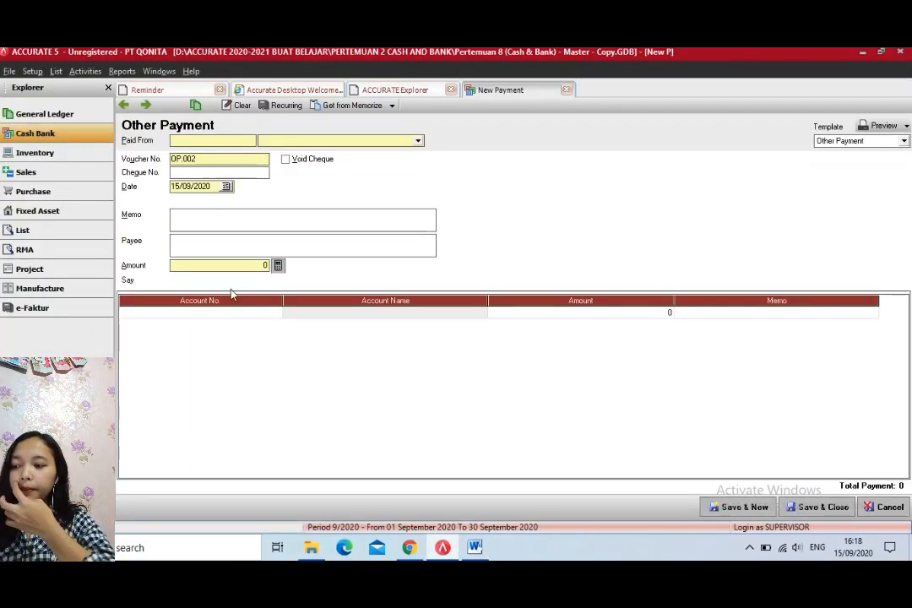
- Recheck exercise 8.2 in Word and set BCA Rupiah as the bank the new payment is paid from in Accurate
{"action": "key", "text": "alt+Tab"}
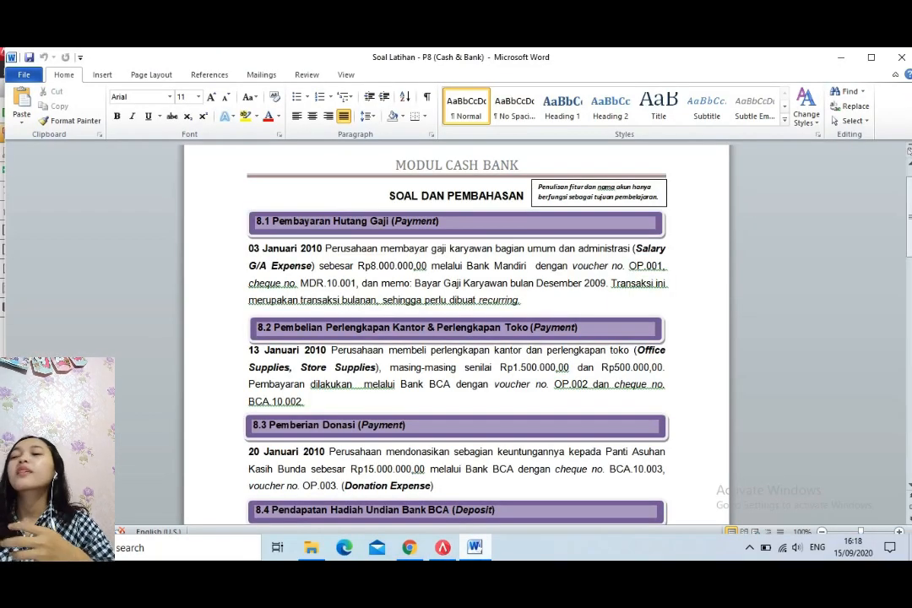
{"action": "key", "text": "alt+Tab"}
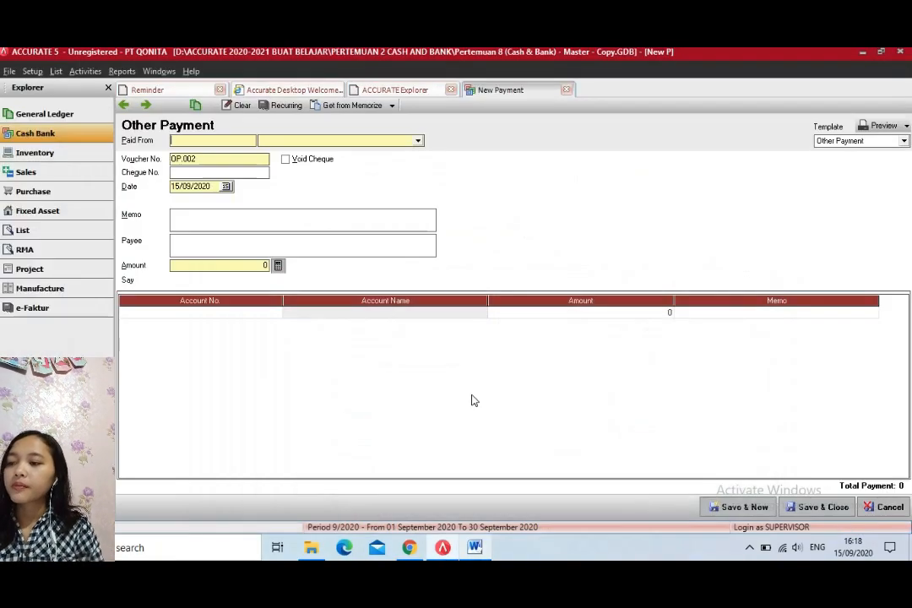
{"action": "left_click", "coordinate": [420, 141]}
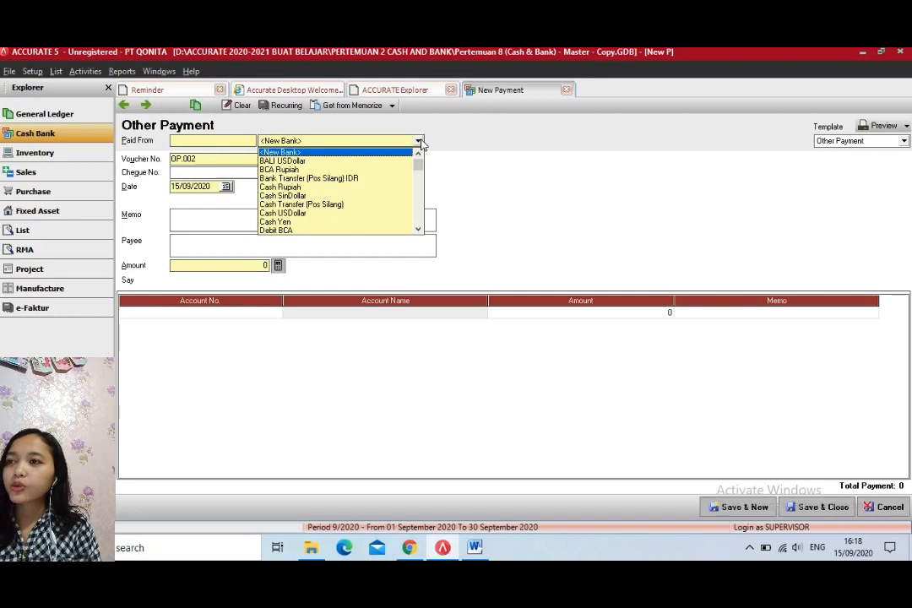
{"action": "type", "text": "BCA"}
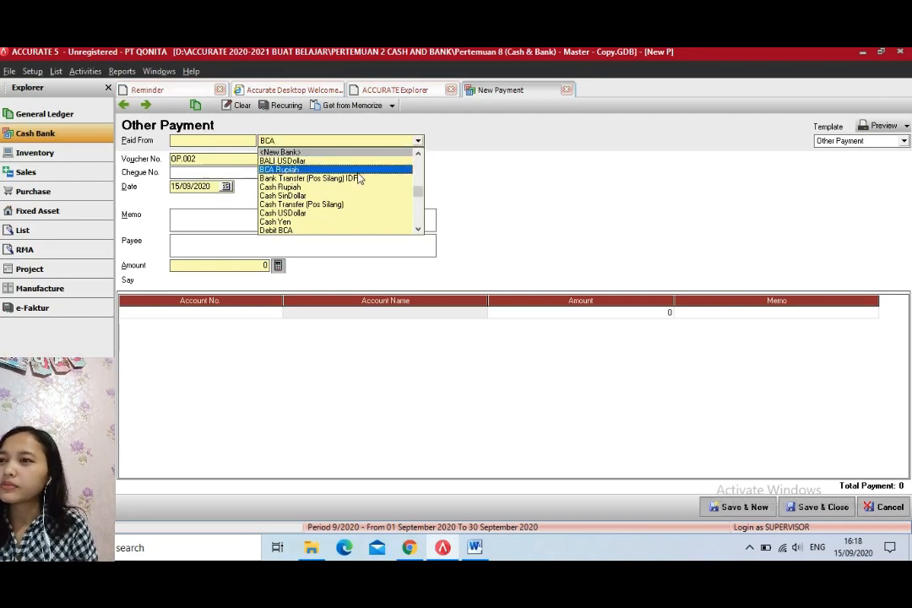
{"action": "left_click", "coordinate": [358, 169]}
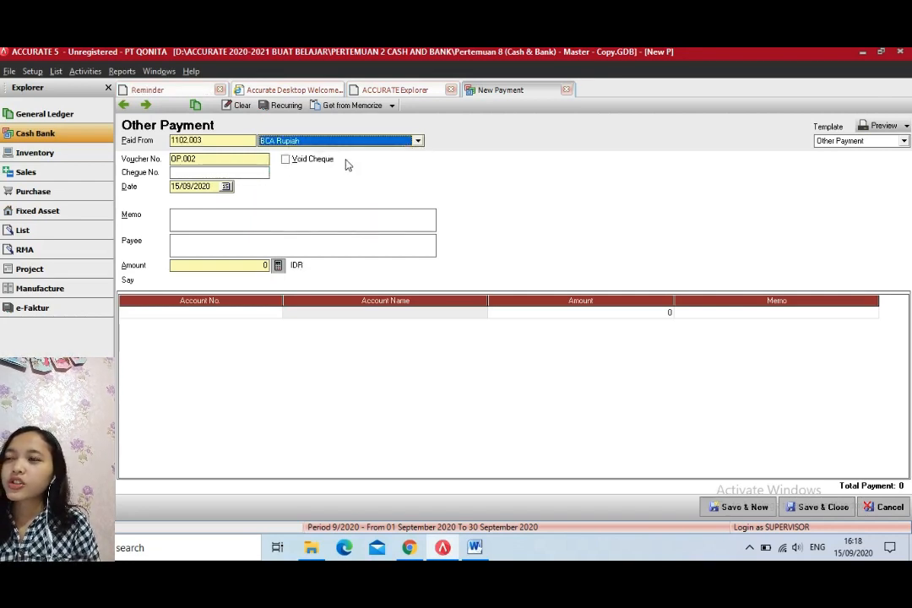
- Check the date of exercise 8.2 in Word, then set the payment date to 13/01/2010 in Accurate
{"action": "left_click", "coordinate": [475, 552]}
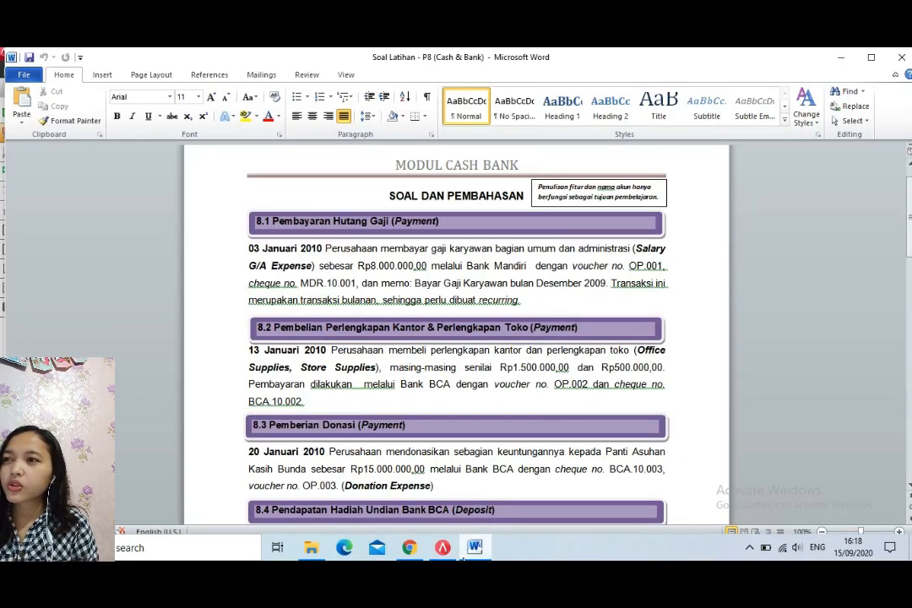
{"action": "left_click", "coordinate": [475, 548]}
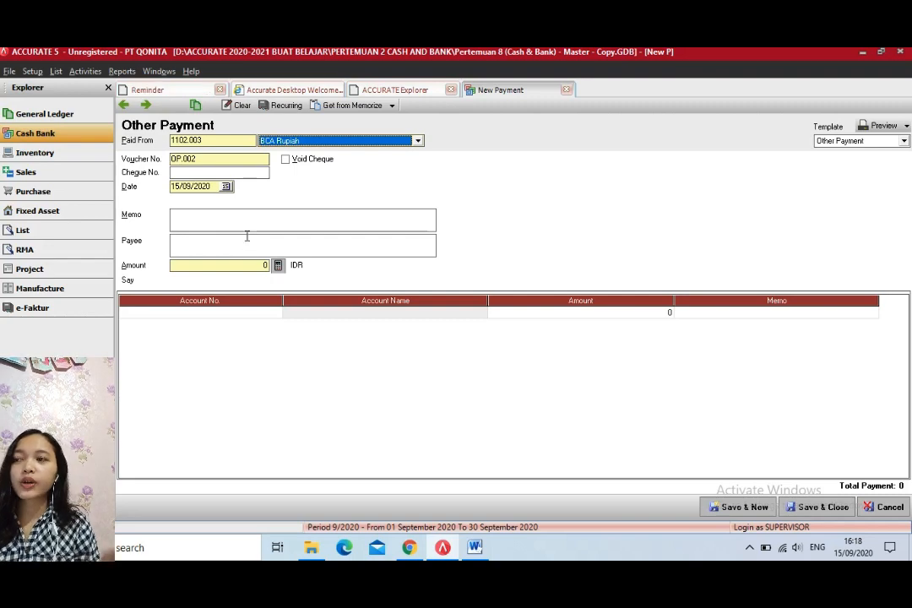
{"action": "left_click", "coordinate": [474, 548]}
{"action": "left_click", "coordinate": [474, 548]}
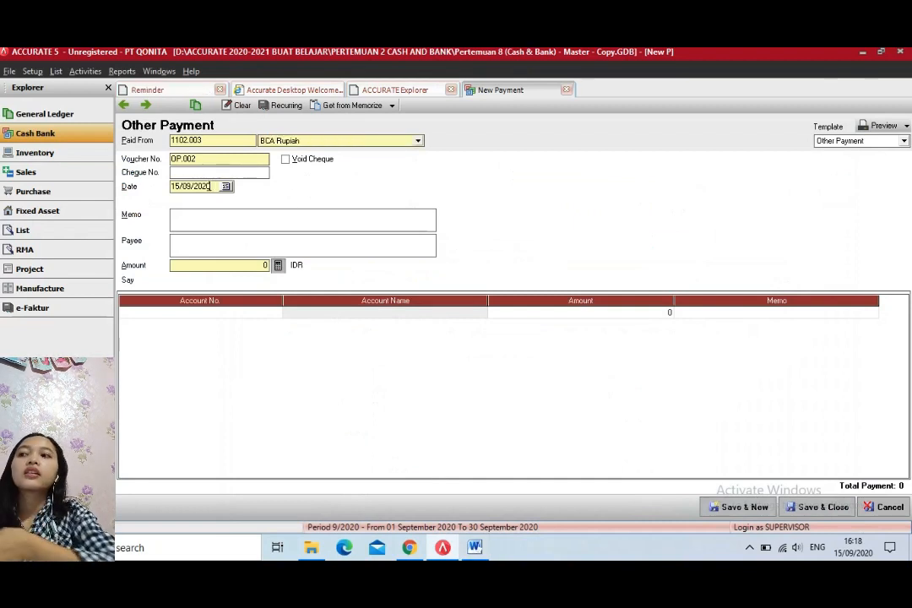
{"action": "key", "text": "BackSpace"}
{"action": "key", "text": "BackSpace"}
{"action": "key", "text": "BackSpace"}
{"action": "key", "text": "BackSpace"}
{"action": "key", "text": "BackSpace"}
{"action": "key", "text": "BackSpace"}
{"action": "key", "text": "BackSpace"}
{"action": "key", "text": "BackSpace"}
{"action": "type", "text": "1"}
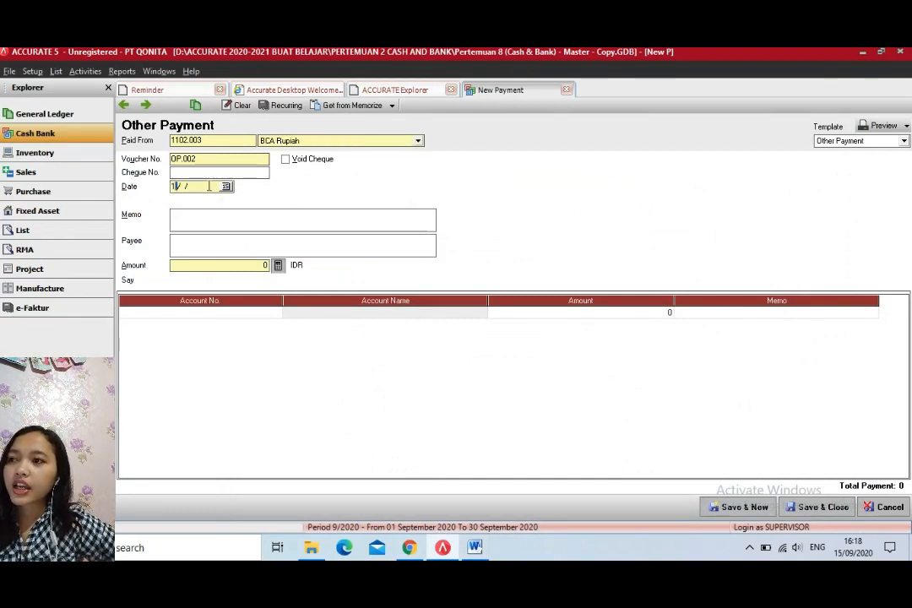
{"action": "type", "text": "3/01/2010"}
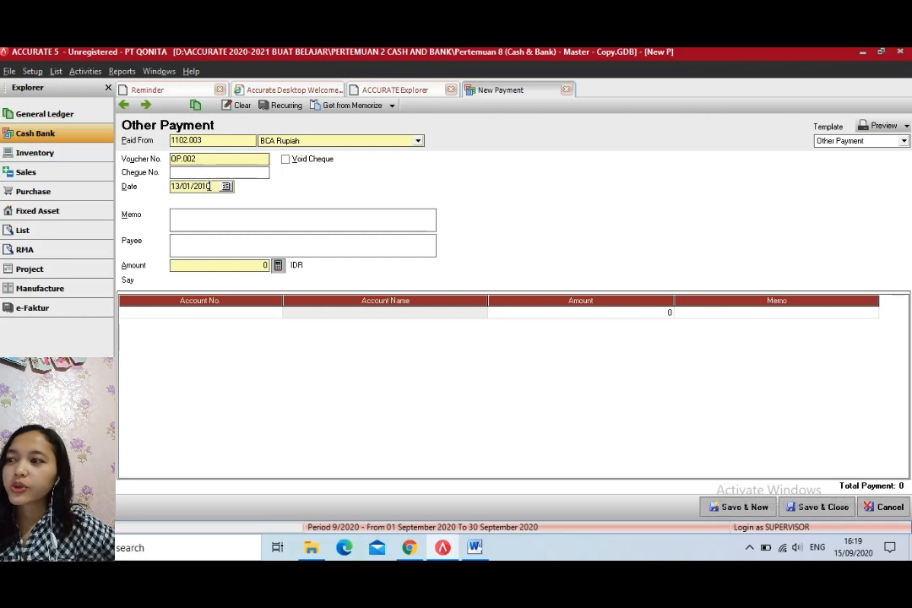
- Look up the cheque number of exercise 8.2 in Word and enter BCA.10.002 as the payment's cheque number in Accurate
{"action": "left_click", "coordinate": [474, 548]}
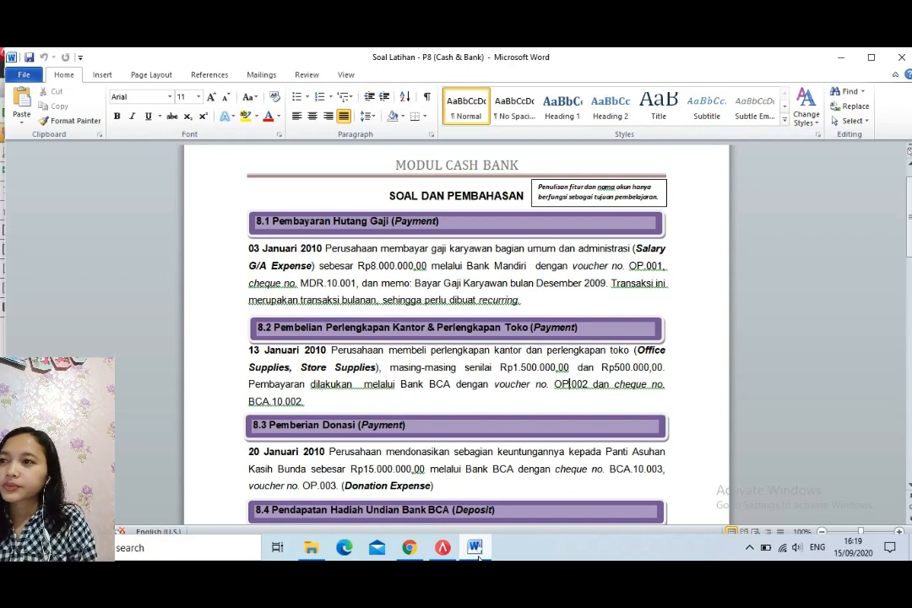
{"action": "left_click", "coordinate": [474, 548]}
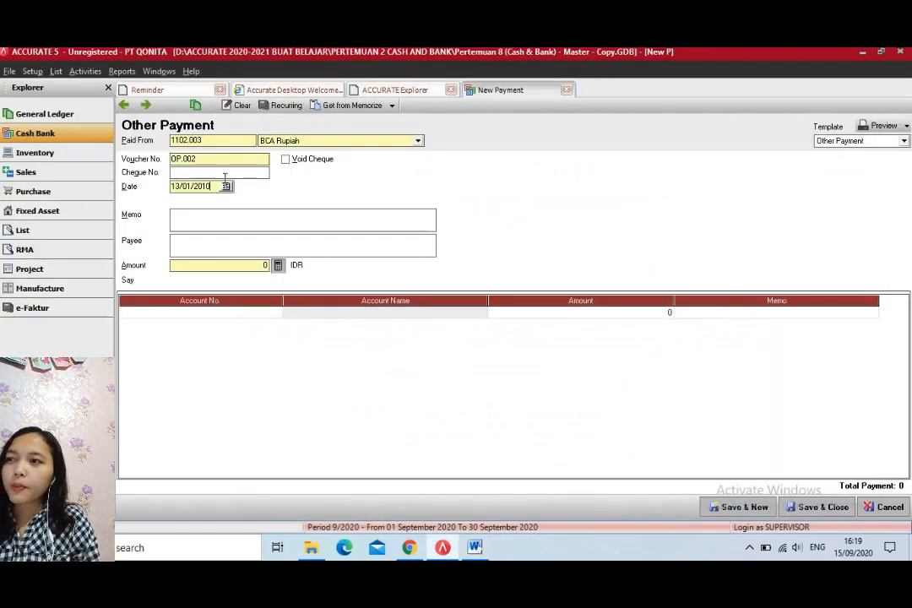
{"action": "left_click", "coordinate": [224, 173]}
{"action": "type", "text": "BCA "}
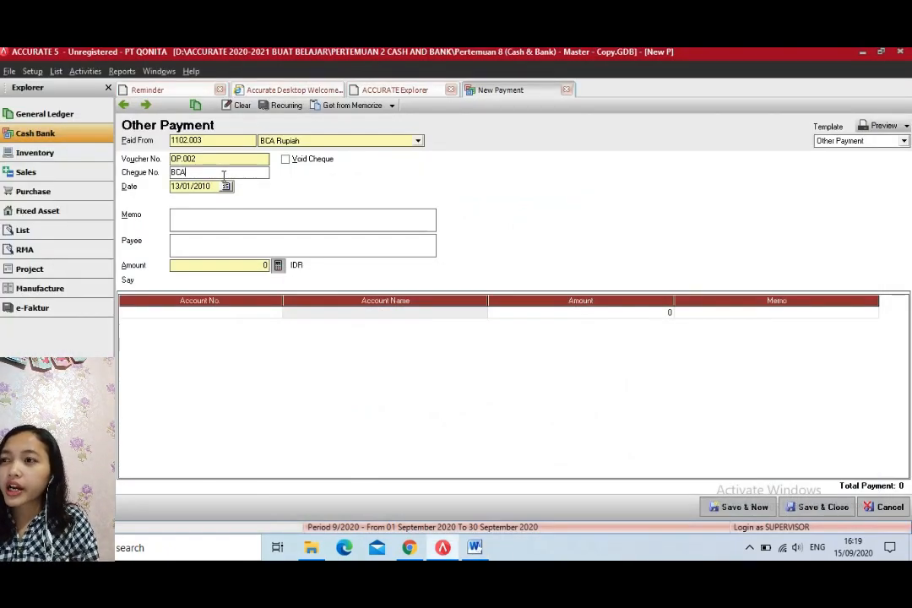
{"action": "type", "text": ".10"}
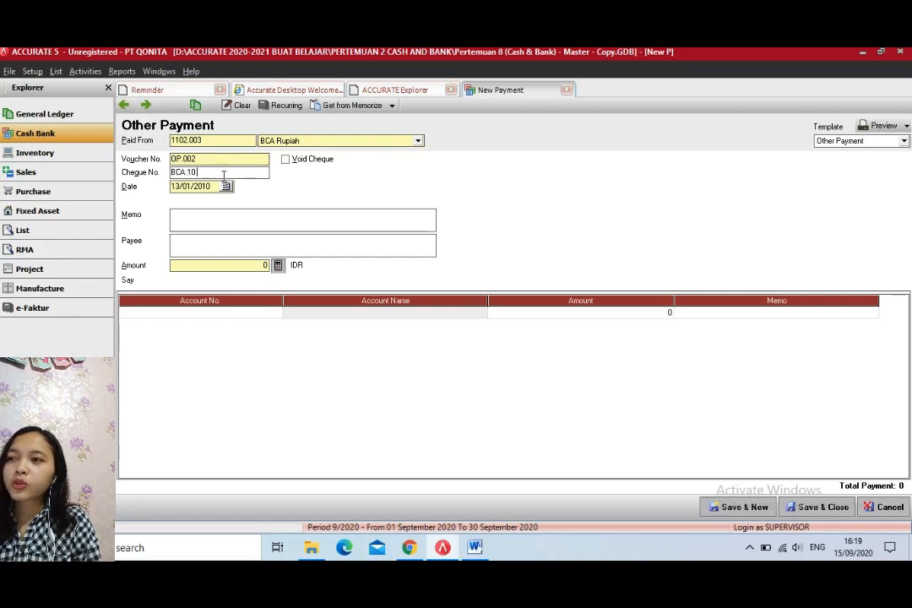
{"action": "type", "text": ".002"}
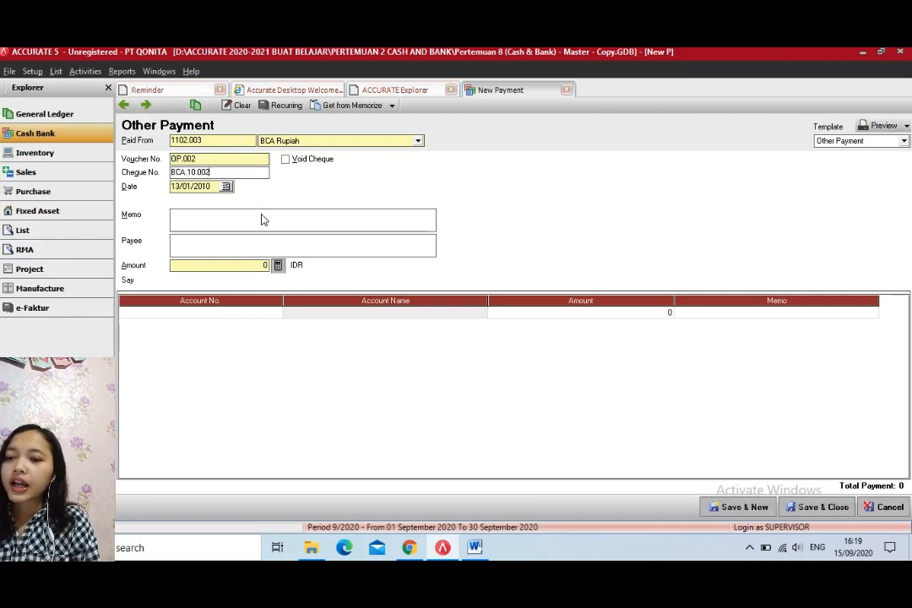
- Consult exercise 8.2 in Word, then enter the payment memo "perusahaan membeli perlengkapan kantor dan toko" in Accurate
{"action": "left_click", "coordinate": [261, 218]}
{"action": "left_click", "coordinate": [473, 547]}
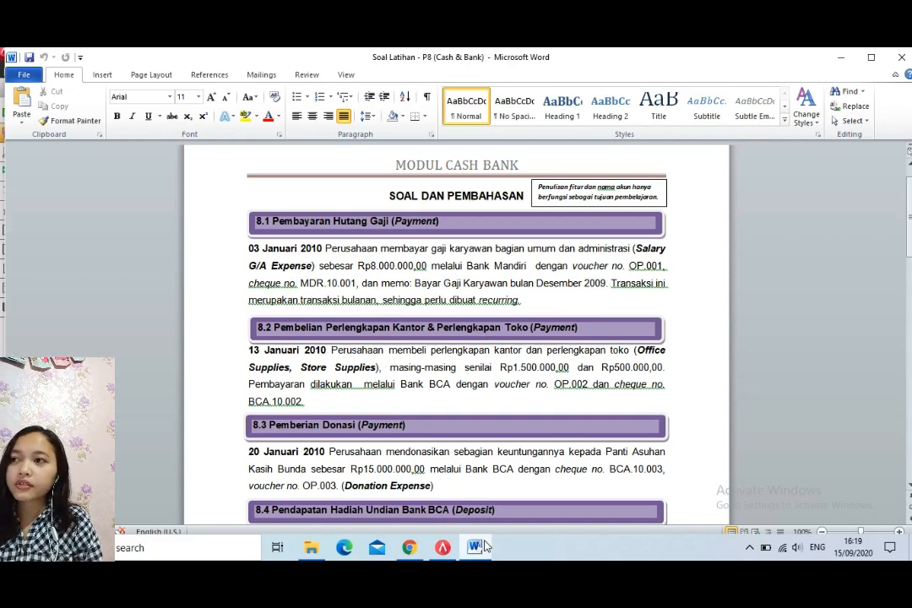
{"action": "key", "text": "alt+Tab"}
{"action": "type", "text": "peru"}
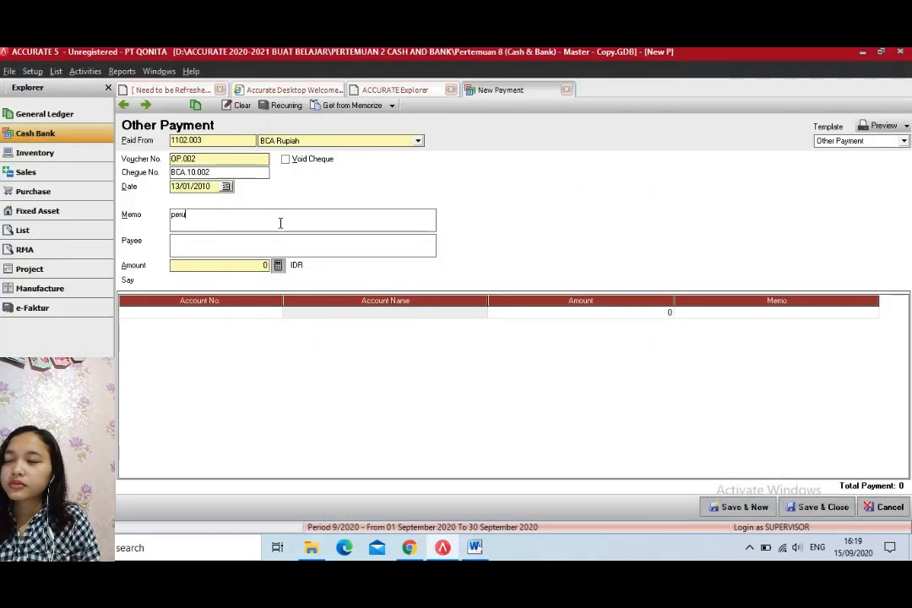
{"action": "type", "text": "sahaan memb"}
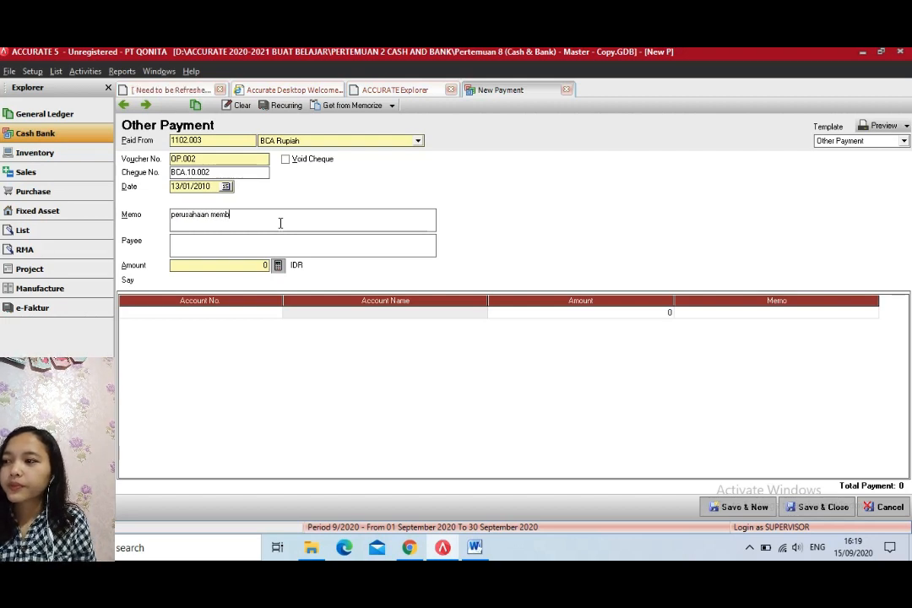
{"action": "type", "text": "eli eprlen"}
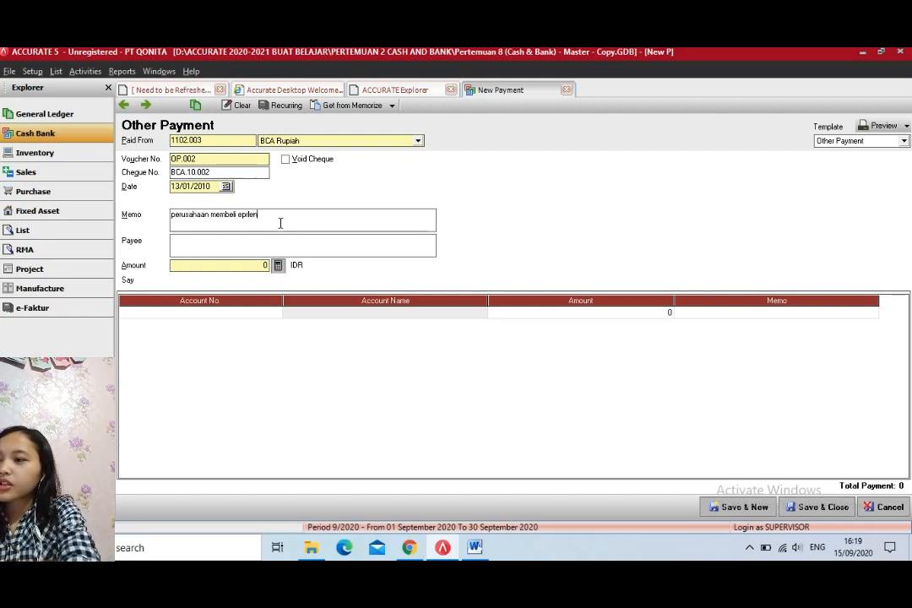
{"action": "type", "text": "g"}
{"action": "key", "text": "BackSpace"}
{"action": "key", "text": "BackSpace"}
{"action": "key", "text": "BackSpace"}
{"action": "key", "text": "BackSpace"}
{"action": "key", "text": "BackSpace"}
{"action": "key", "text": "BackSpace"}
{"action": "key", "text": "BackSpace"}
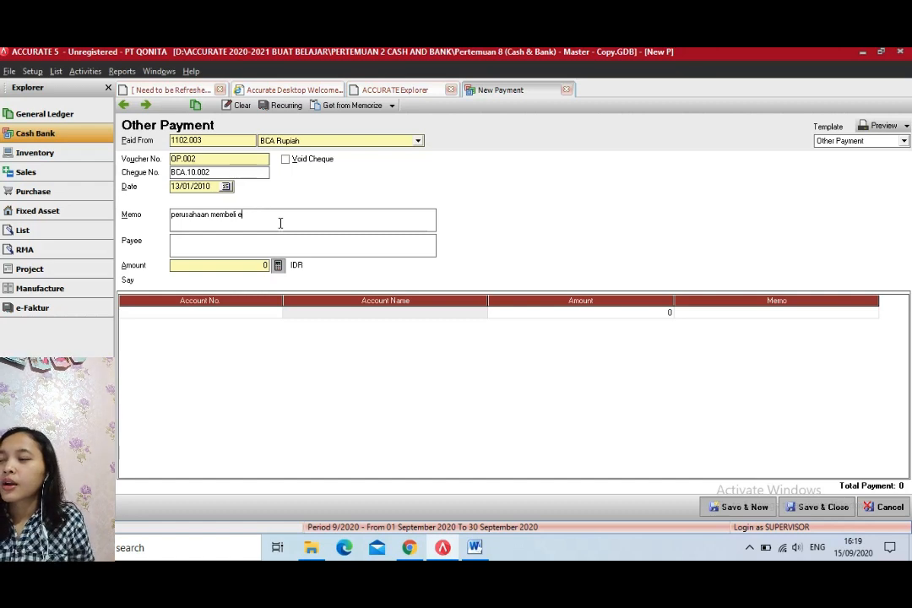
{"action": "type", "text": "perelng"}
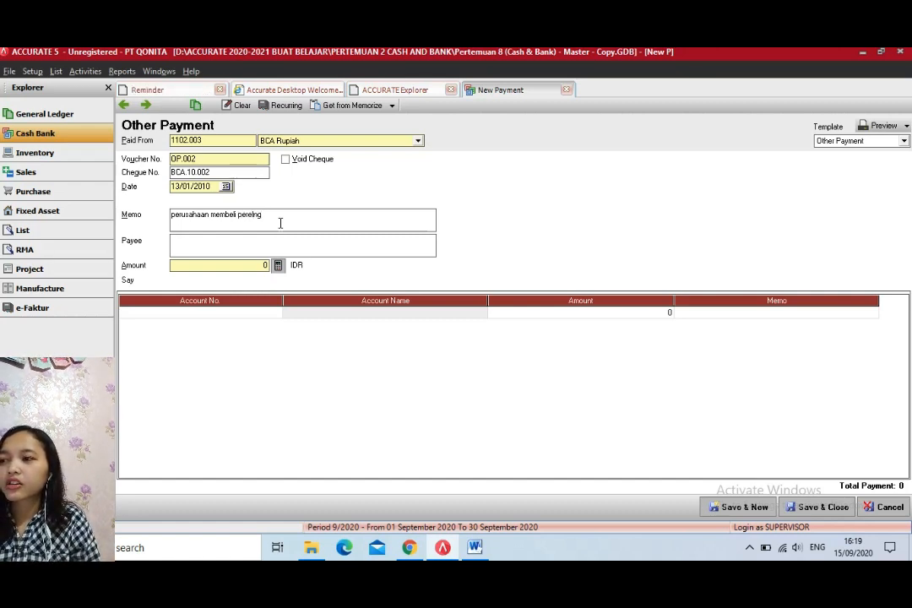
{"action": "key", "text": "BackSpace"}
{"action": "key", "text": "BackSpace"}
{"action": "key", "text": "BackSpace"}
{"action": "key", "text": "BackSpace"}
{"action": "type", "text": "leng"}
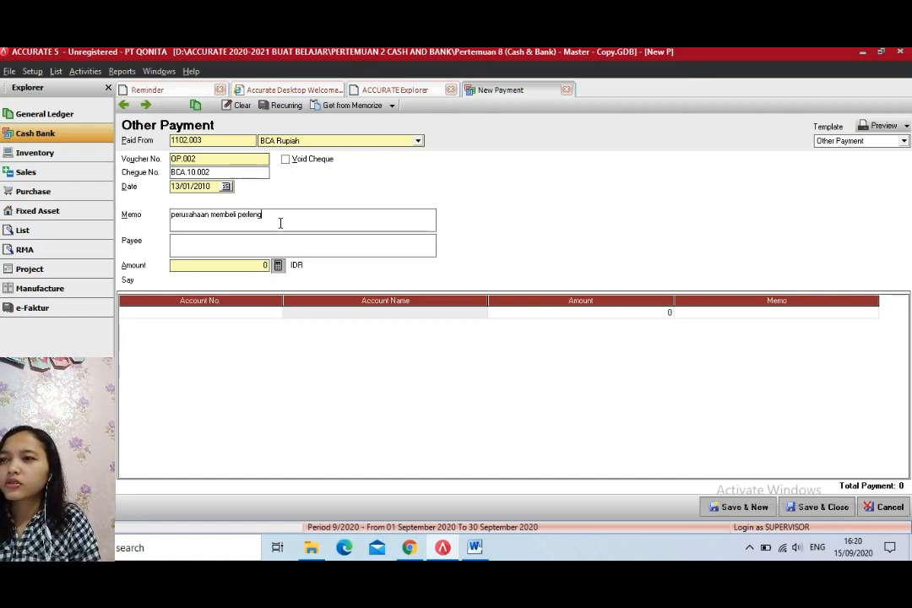
{"action": "type", "text": "kapan da"}
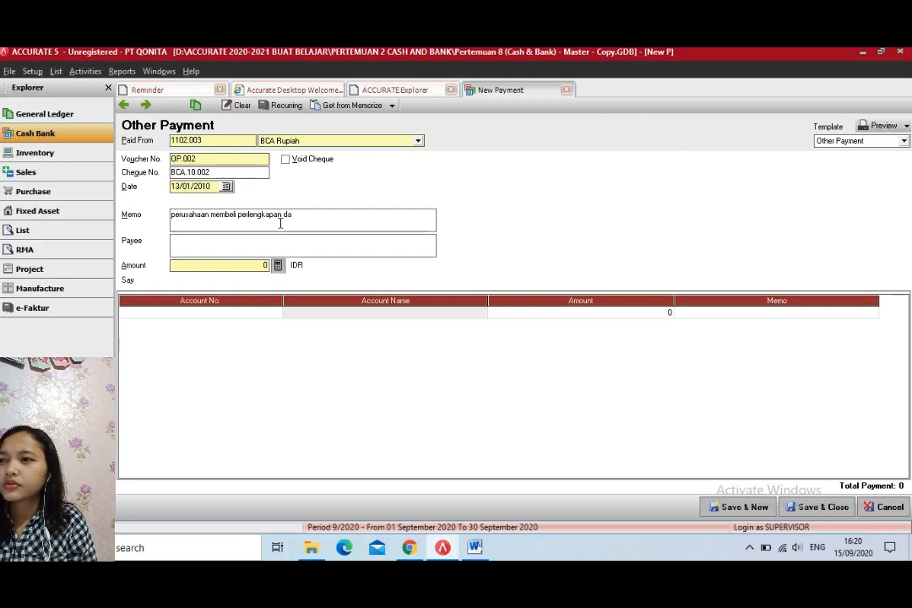
{"action": "type", "text": "n"}
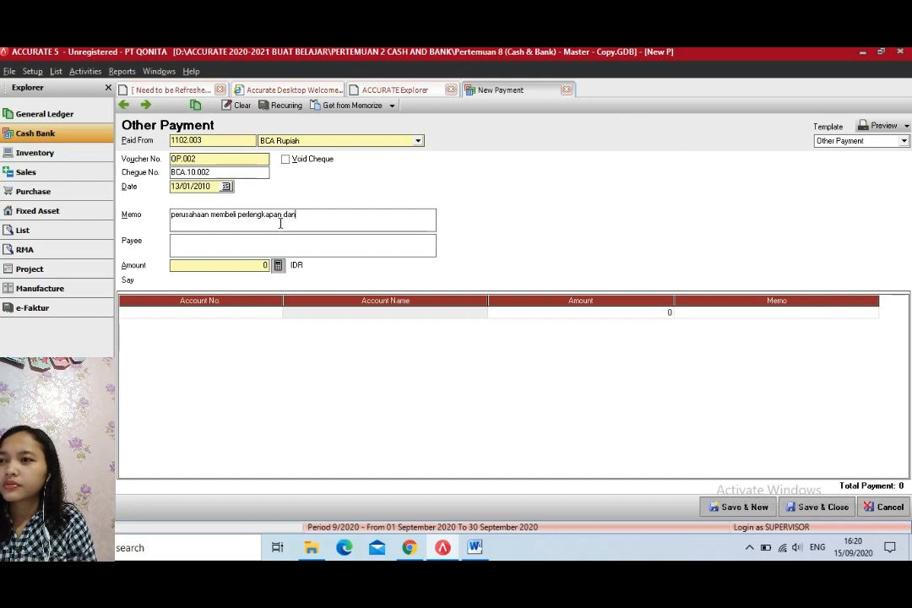
{"action": "key", "text": "BackSpace"}
{"action": "key", "text": "BackSpace"}
{"action": "type", "text": "kantor"}
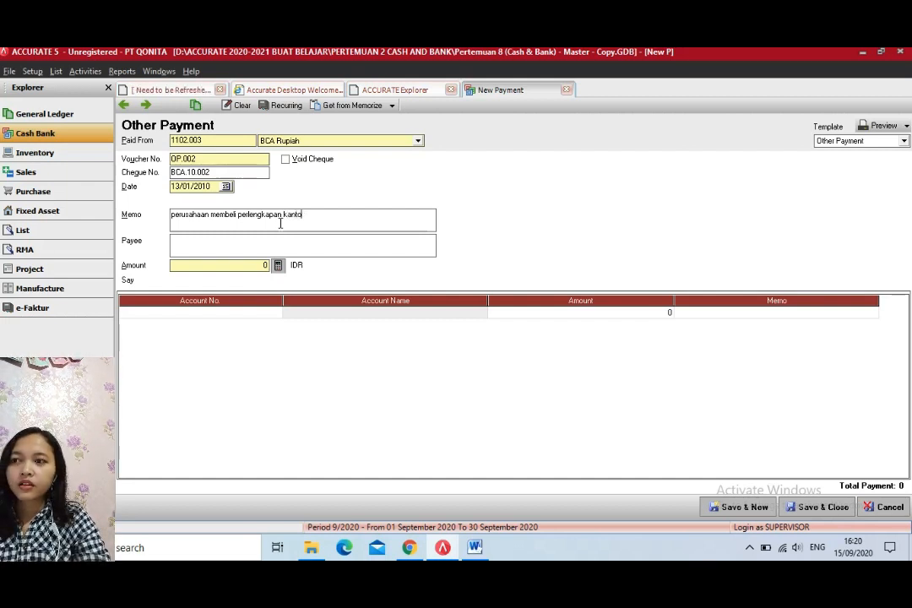
{"action": "type", "text": " dan toko"}
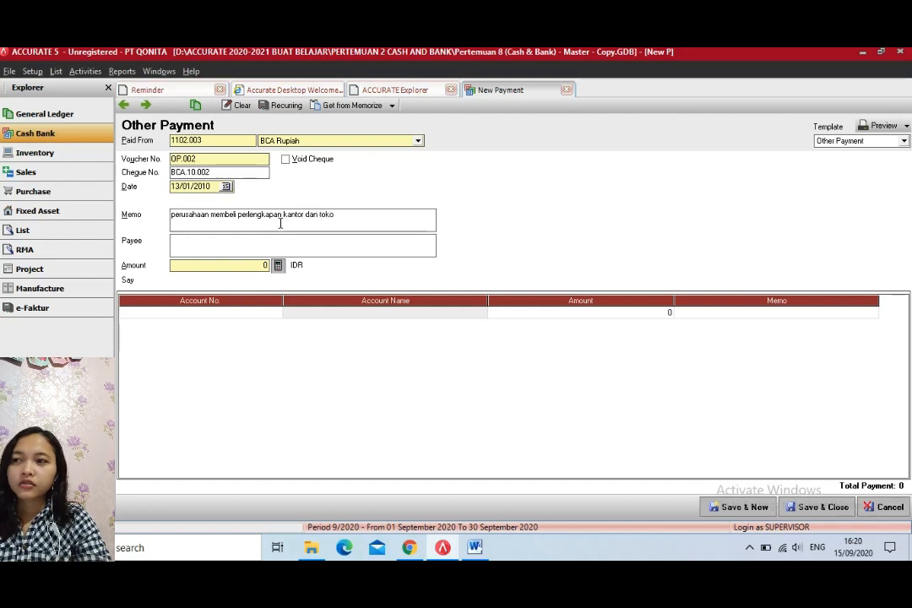
- Enter "Pnejual perlengkapan kantor dan toko" as the payee and move to the first detail line's account number
{"action": "left_click", "coordinate": [258, 246]}
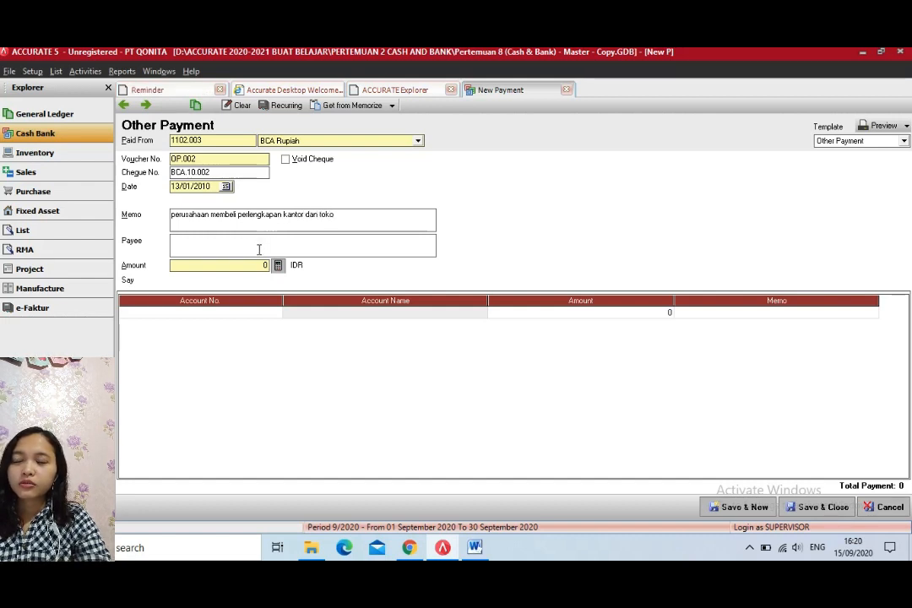
{"action": "type", "text": "Pnejual perlen"}
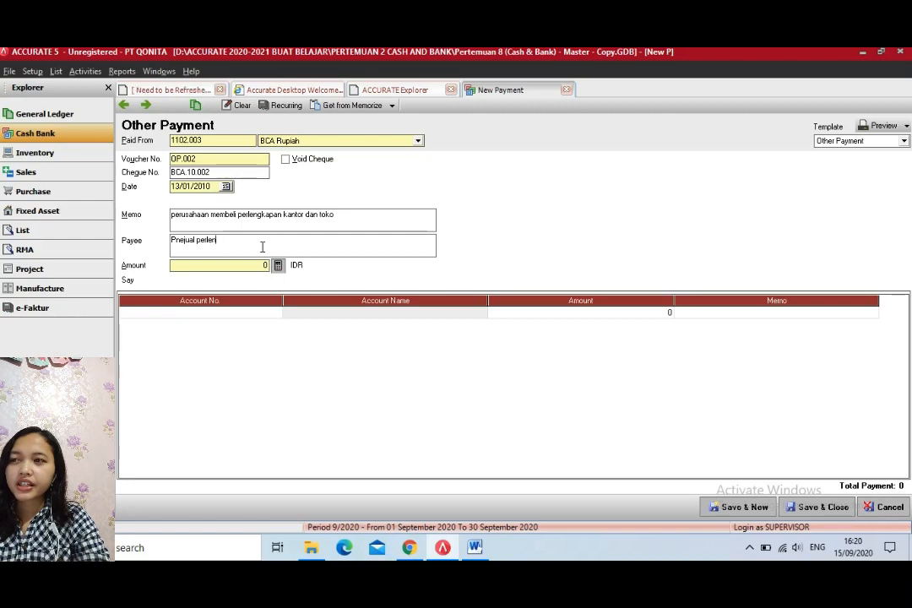
{"action": "type", "text": "gkapan kantor dan toko"}
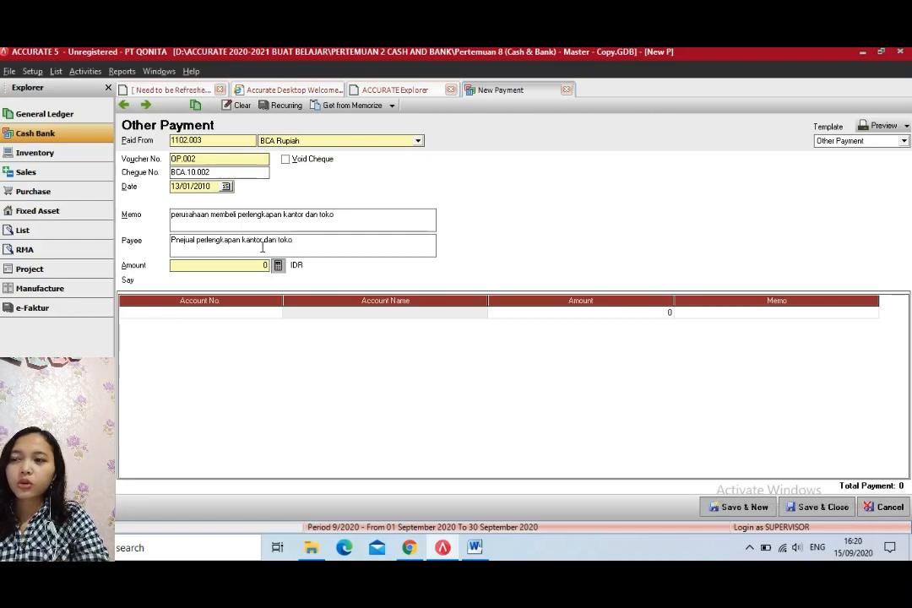
{"action": "left_click", "coordinate": [259, 314]}
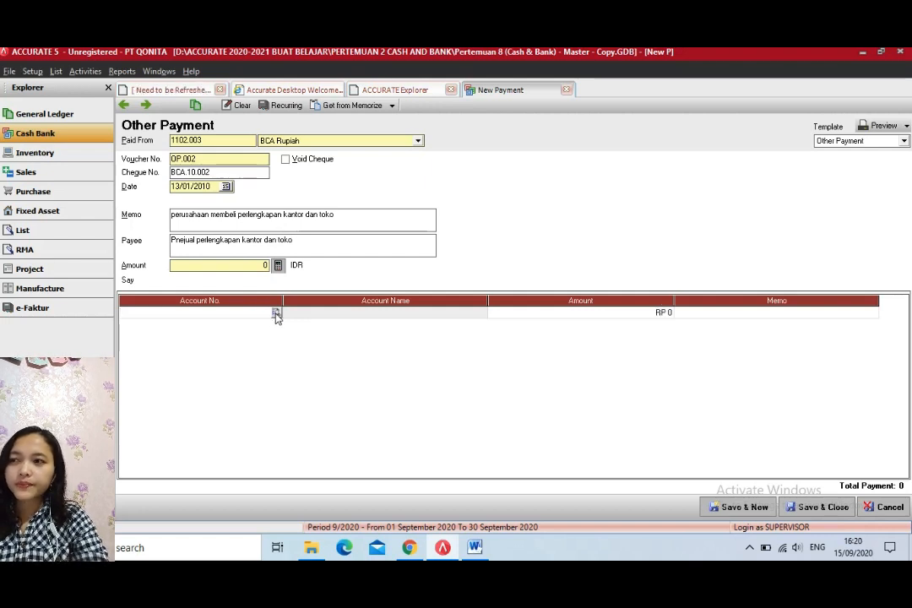
- Look up the Office Supplies account (1106.001) and assign it to the first detail line
{"action": "left_click", "coordinate": [276, 313]}
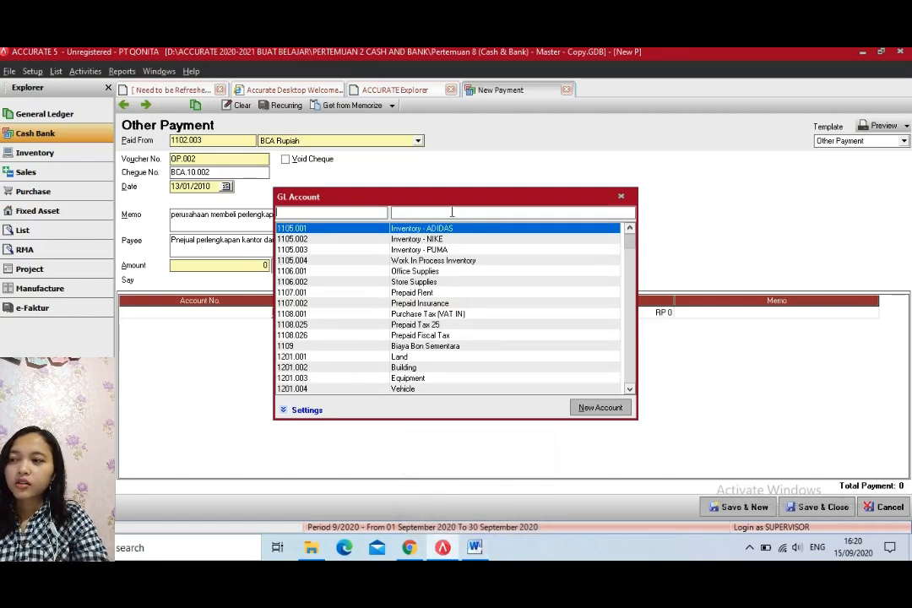
{"action": "type", "text": "offi"}
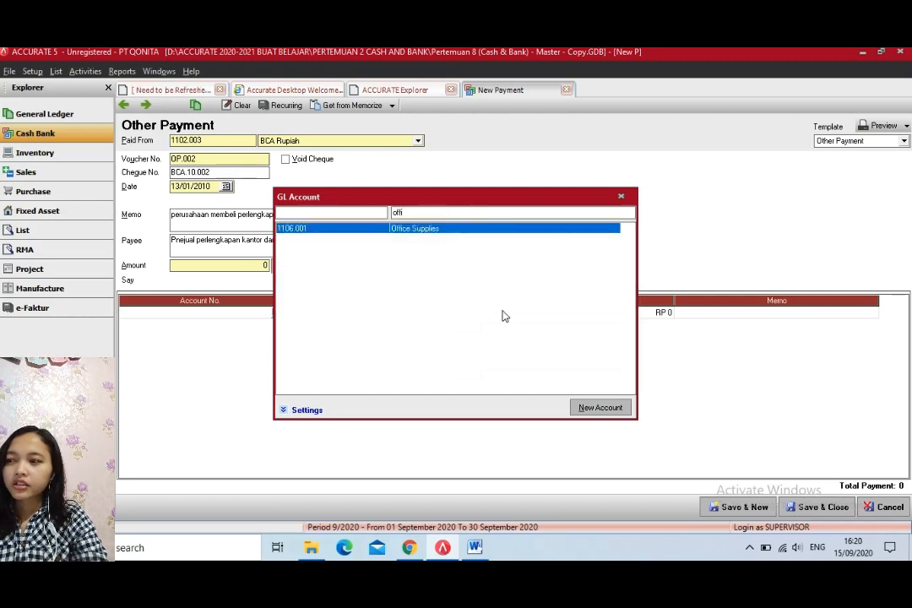
{"action": "double_click", "coordinate": [479, 238]}
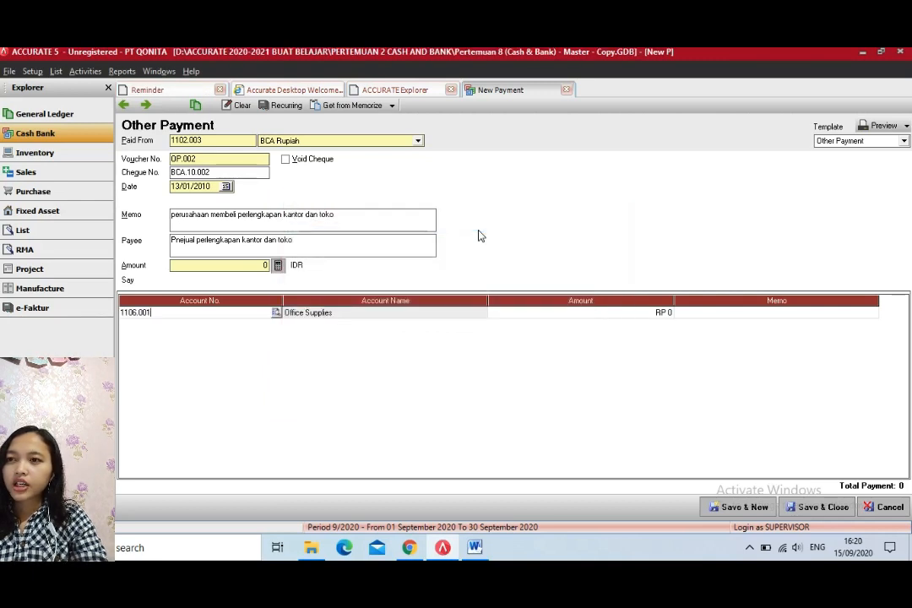
- Check the office supplies value of exercise 8.2 in Word, then set the Office Supplies line's amount to 1500000 in Accurate
{"action": "left_click", "coordinate": [540, 314]}
{"action": "left_click", "coordinate": [475, 548]}
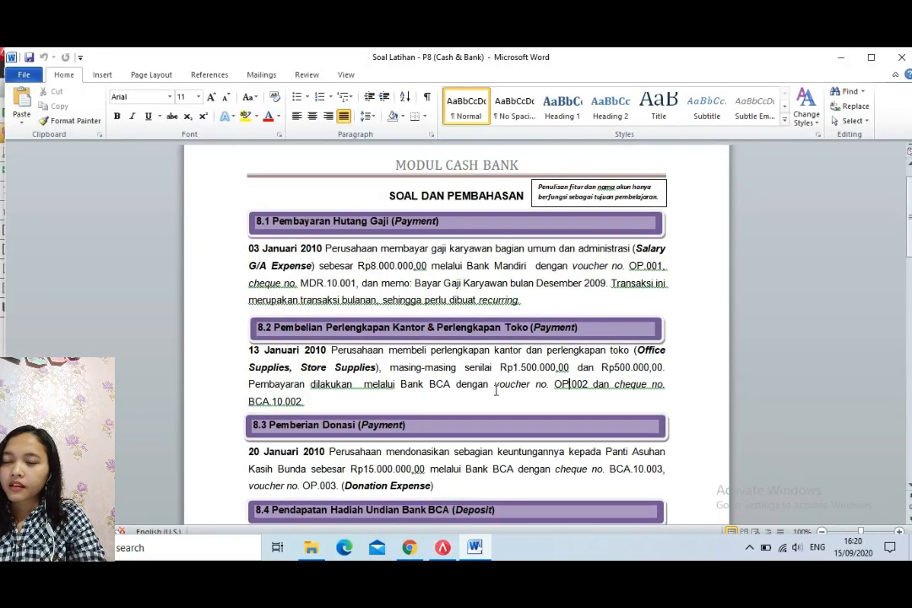
{"action": "left_click", "coordinate": [443, 548]}
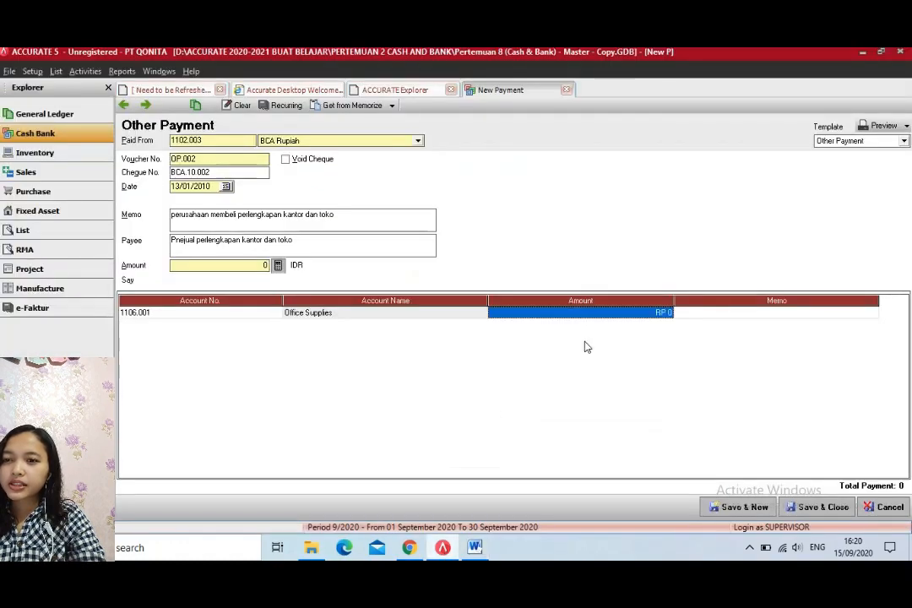
{"action": "type", "text": "1500000"}
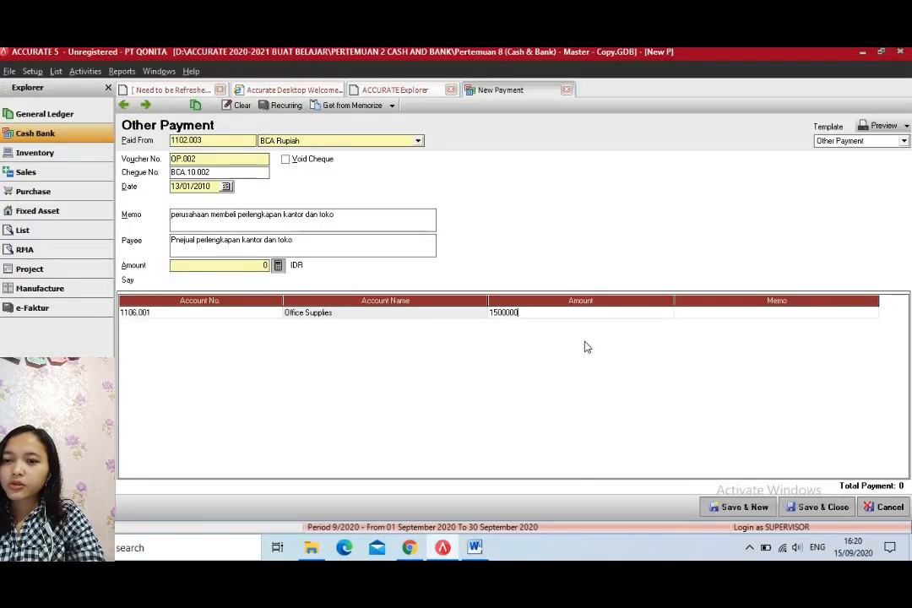
{"action": "key", "text": "Tab"}
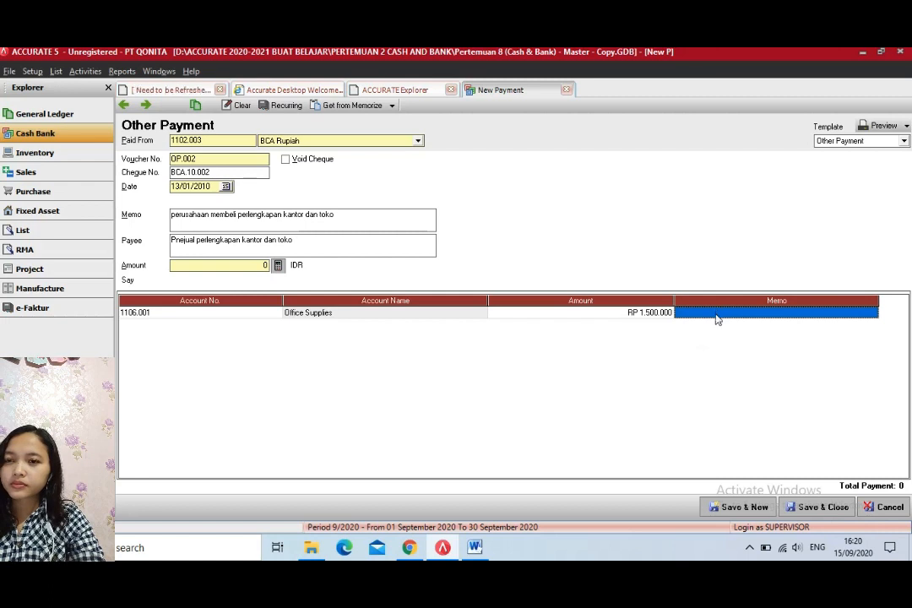
- Copy "perusahaan membeli perlengkapan kantor da" from the payment memo into the Office Supplies line's memo and add a second detail line
{"action": "left_click", "coordinate": [716, 315]}
{"action": "left_click_drag", "start_coordinate": [315, 216], "coordinate": [170, 228]}
{"action": "key", "text": "ctrl+c"}
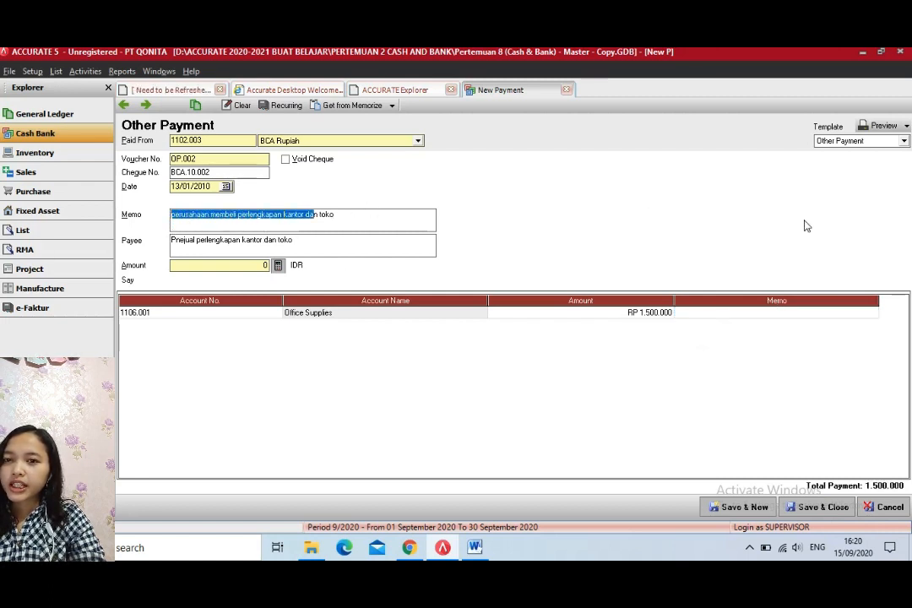
{"action": "left_click", "coordinate": [764, 314]}
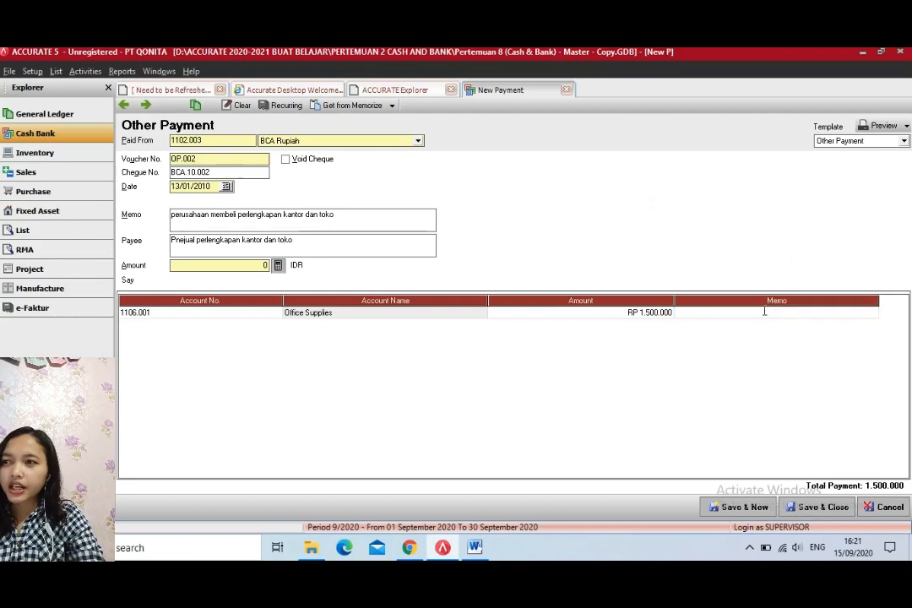
{"action": "key", "text": "ctrl+v"}
{"action": "key", "text": "Return"}
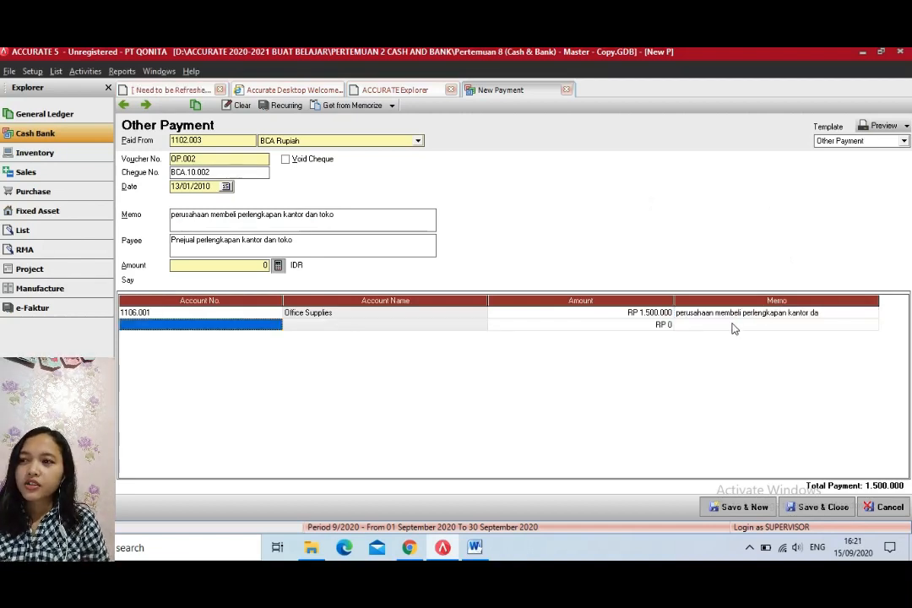
- Look up the Store Supplies account (1106.002) and assign it to the second detail line
{"action": "left_click", "coordinate": [263, 324]}
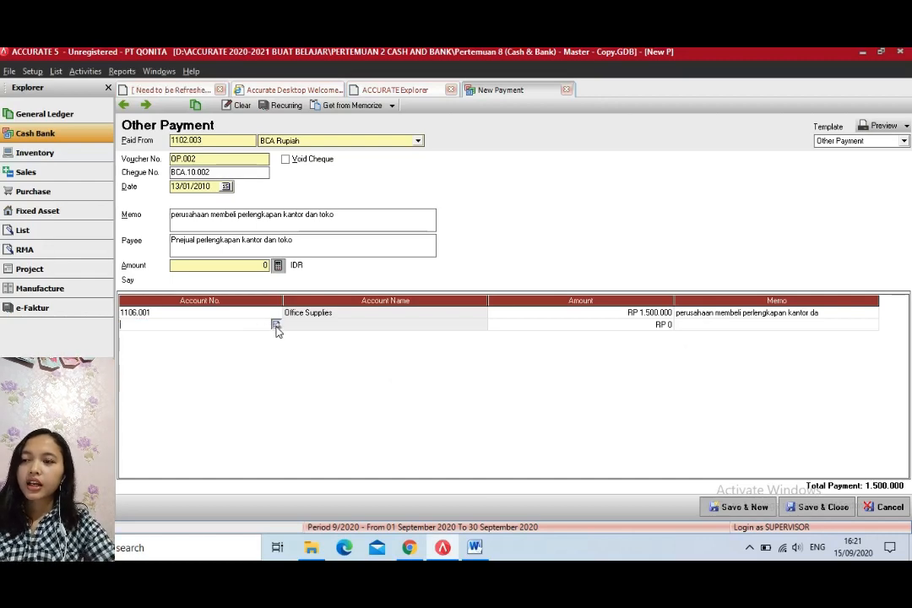
{"action": "left_click", "coordinate": [275, 326]}
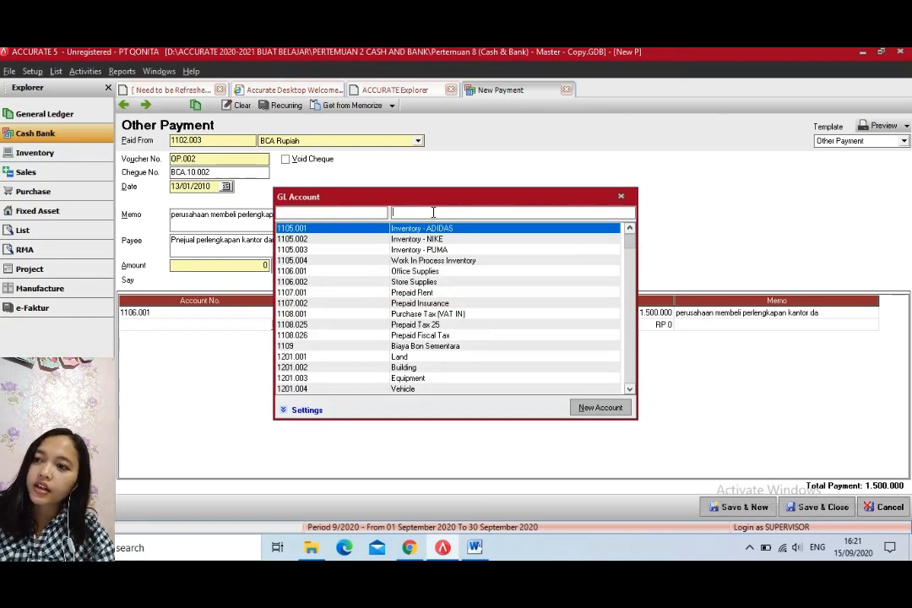
{"action": "type", "text": "store"}
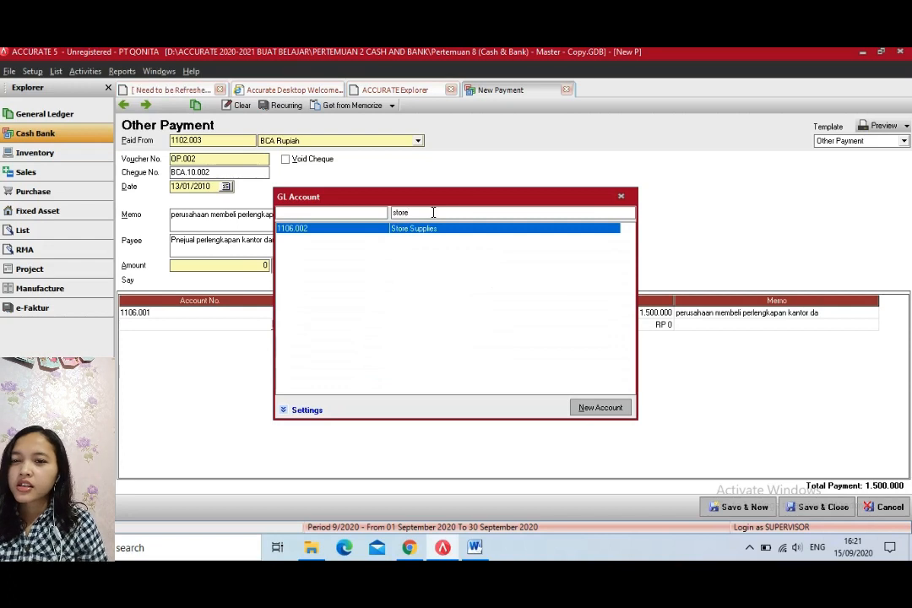
{"action": "key", "text": "Return"}
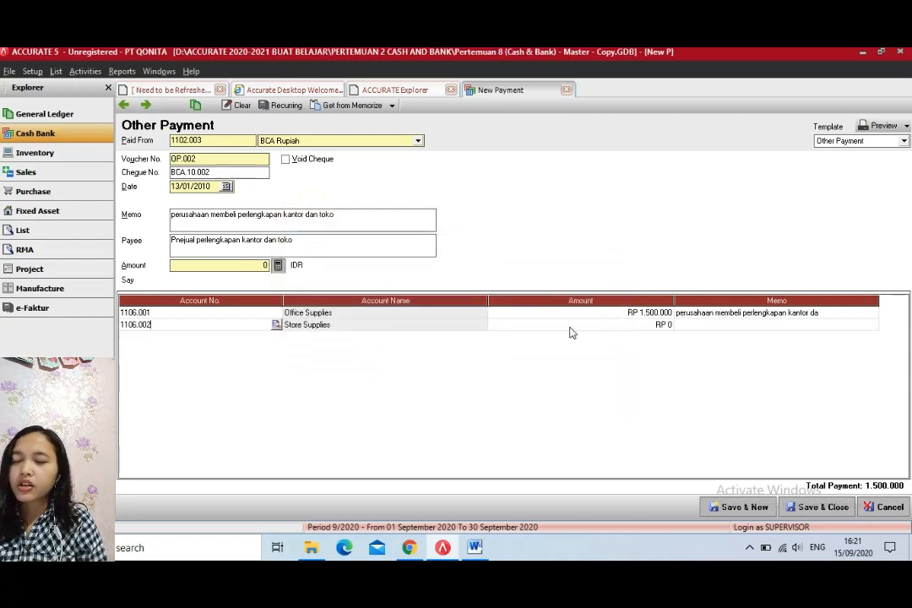
- Set the Store Supplies line's amount to 500000 and paste the copied text "perusahaan membeli perlengkapan kantor da" as its memo
{"action": "left_click", "coordinate": [570, 329]}
{"action": "type", "text": "500.0"}
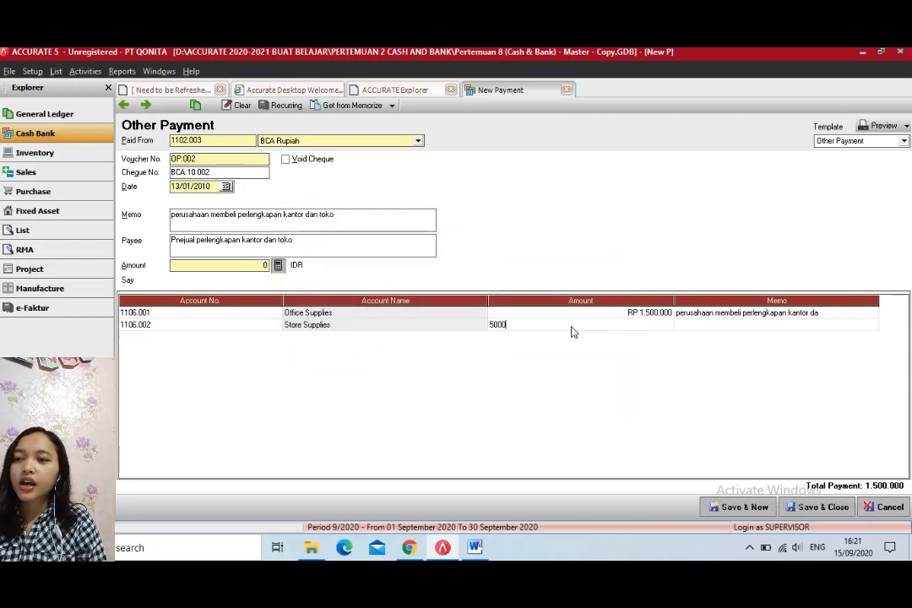
{"action": "type", "text": "00"}
{"action": "key", "text": "Tab"}
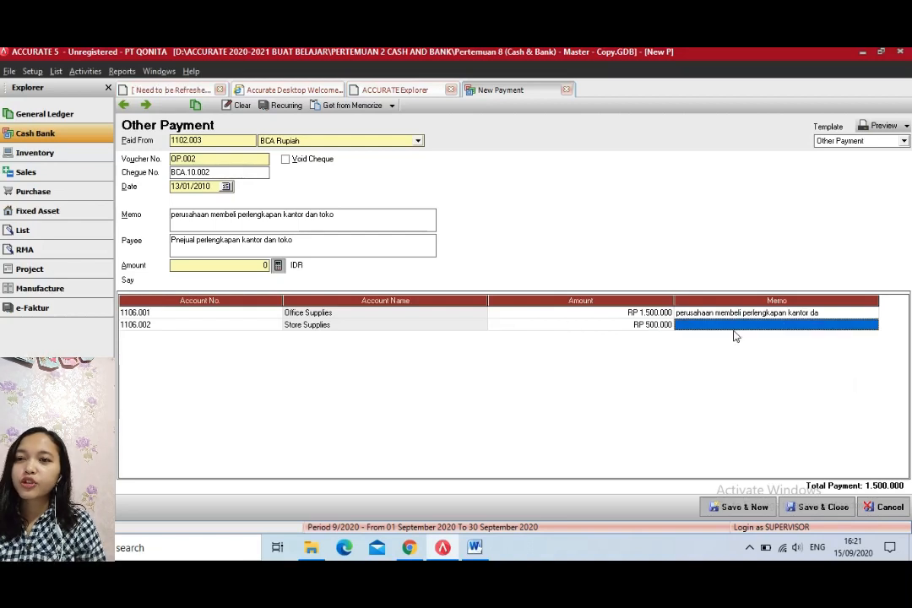
{"action": "left_click", "coordinate": [727, 327]}
{"action": "key", "text": "ctrl+v"}
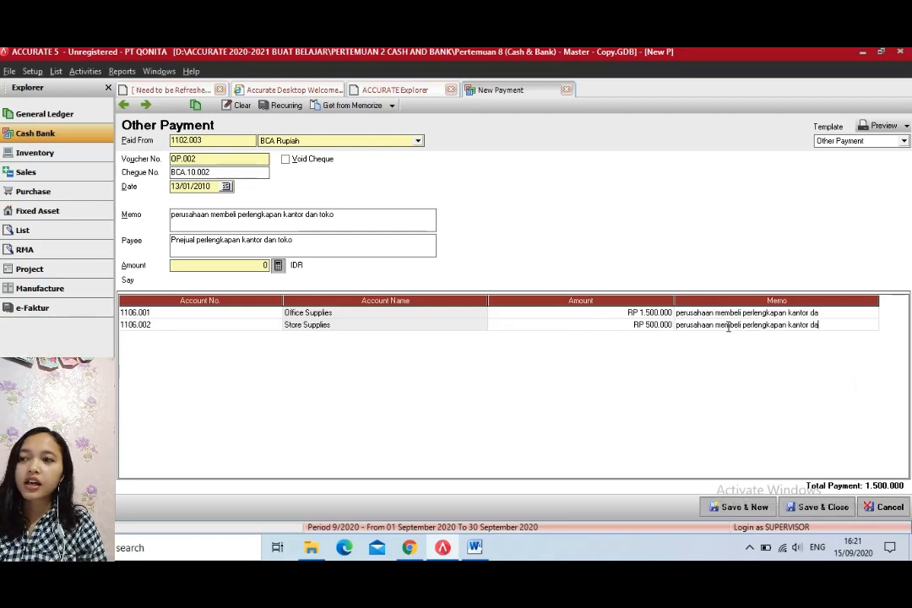
- Calculate the payment amount from the detail lines, then save and close the payment
{"action": "left_click", "coordinate": [277, 266]}
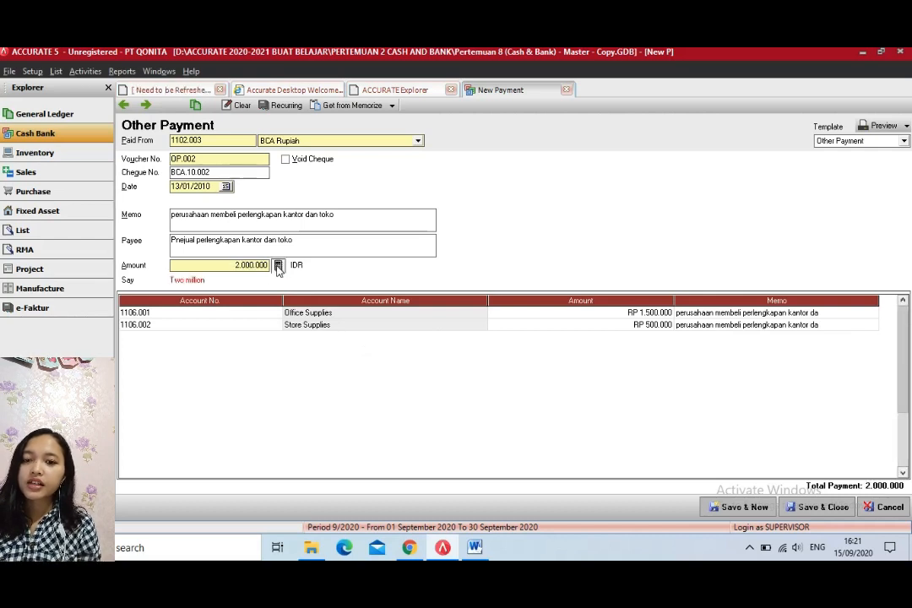
{"action": "left_click", "coordinate": [823, 507]}
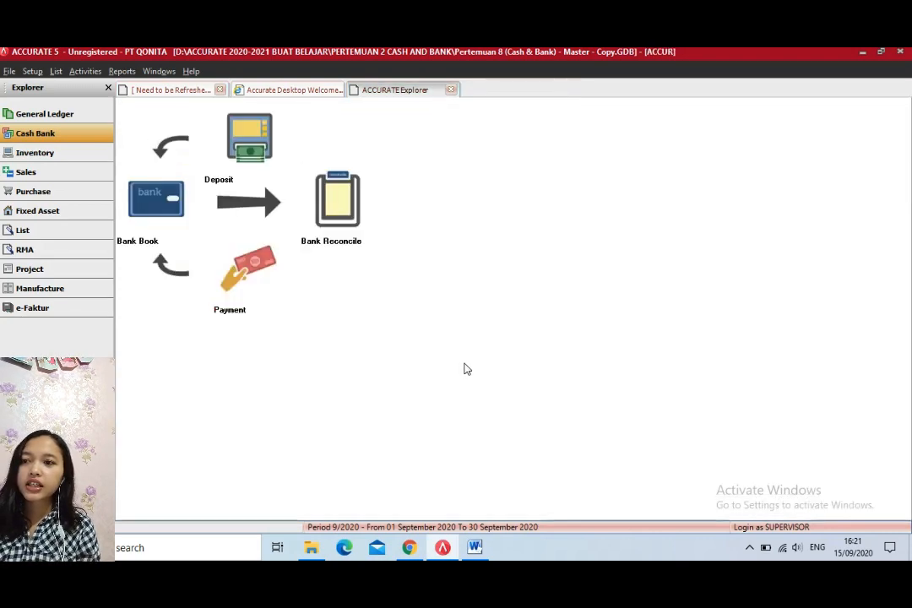
- Read donation exercise 8.3 in Word, then start a new payment in Accurate paid from BCA Rupiah
{"action": "left_click", "coordinate": [474, 547]}
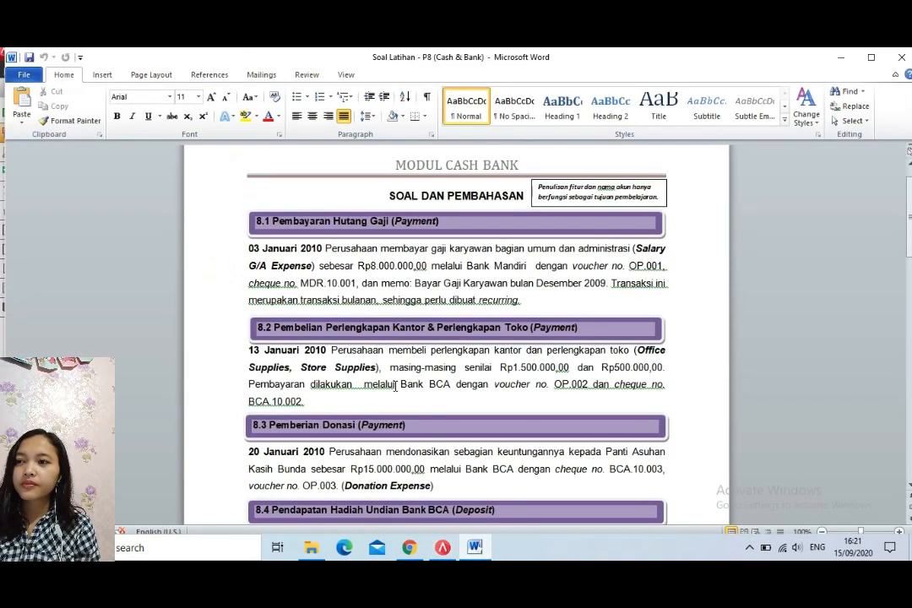
{"action": "scroll", "coordinate": [394, 385], "scroll_direction": "down", "scroll_amount": 1}
{"action": "scroll", "coordinate": [390, 382], "scroll_direction": "down", "scroll_amount": 2}
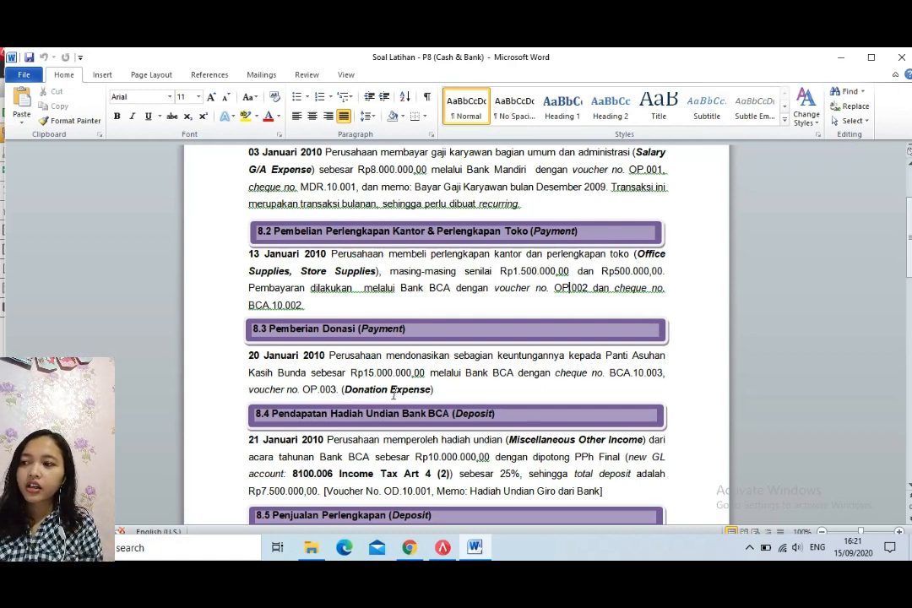
{"action": "left_click", "coordinate": [444, 547]}
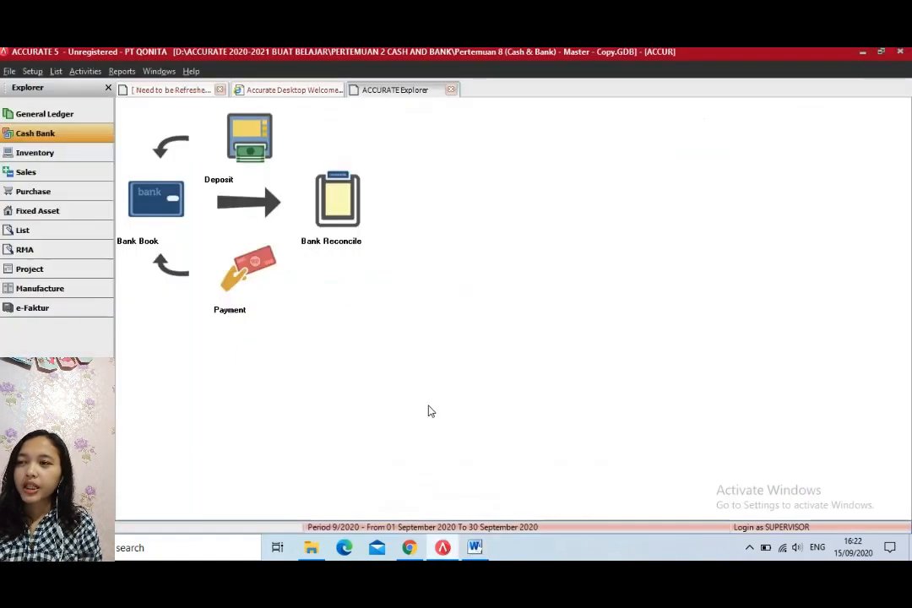
{"action": "left_click", "coordinate": [259, 284]}
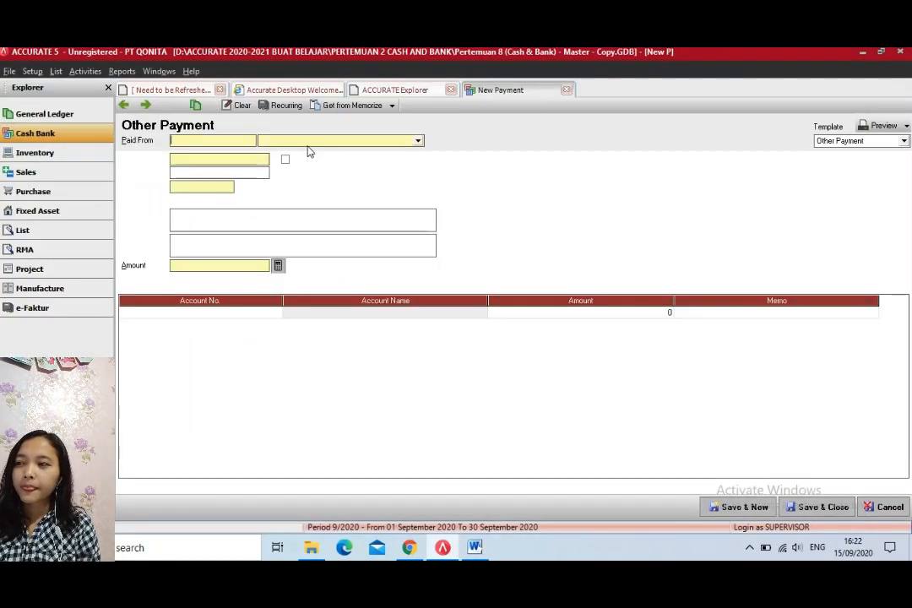
{"action": "left_click", "coordinate": [418, 140]}
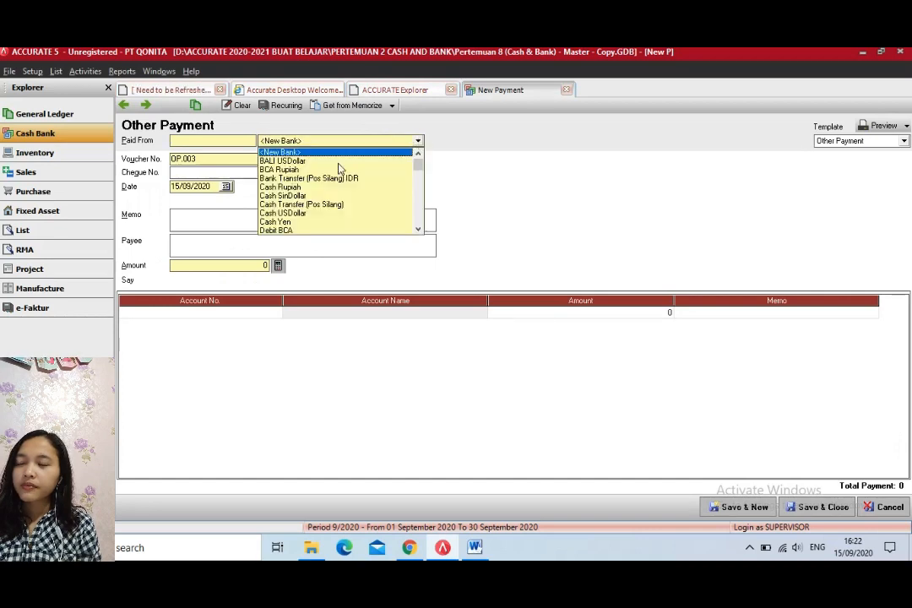
{"action": "left_click", "coordinate": [295, 170]}
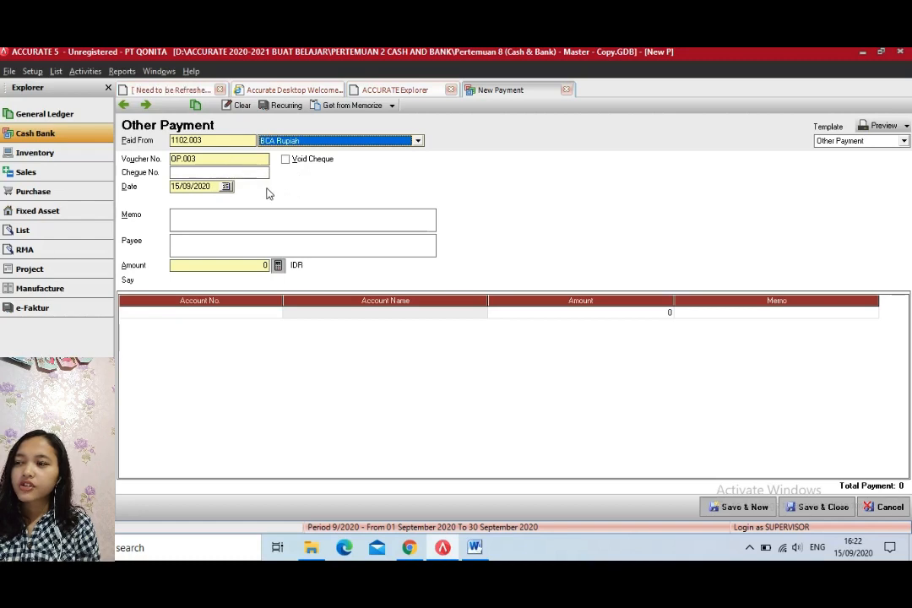
- Set the date of the new payment to 20/01/2010
{"action": "left_click", "coordinate": [212, 187]}
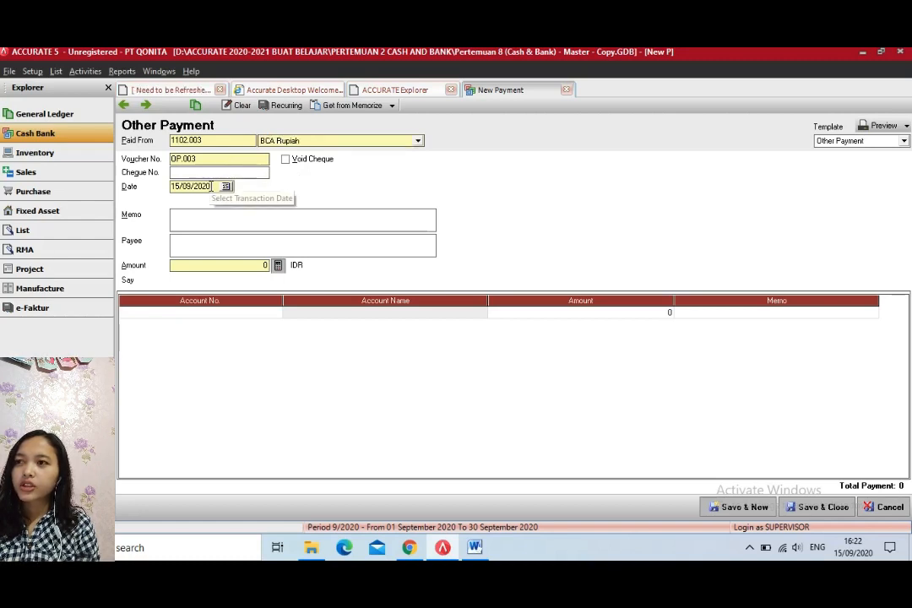
{"action": "key", "text": "BackSpace"}
{"action": "key", "text": "BackSpace"}
{"action": "key", "text": "BackSpace"}
{"action": "key", "text": "BackSpace"}
{"action": "key", "text": "BackSpace"}
{"action": "key", "text": "BackSpace"}
{"action": "key", "text": "BackSpace"}
{"action": "key", "text": "BackSpace"}
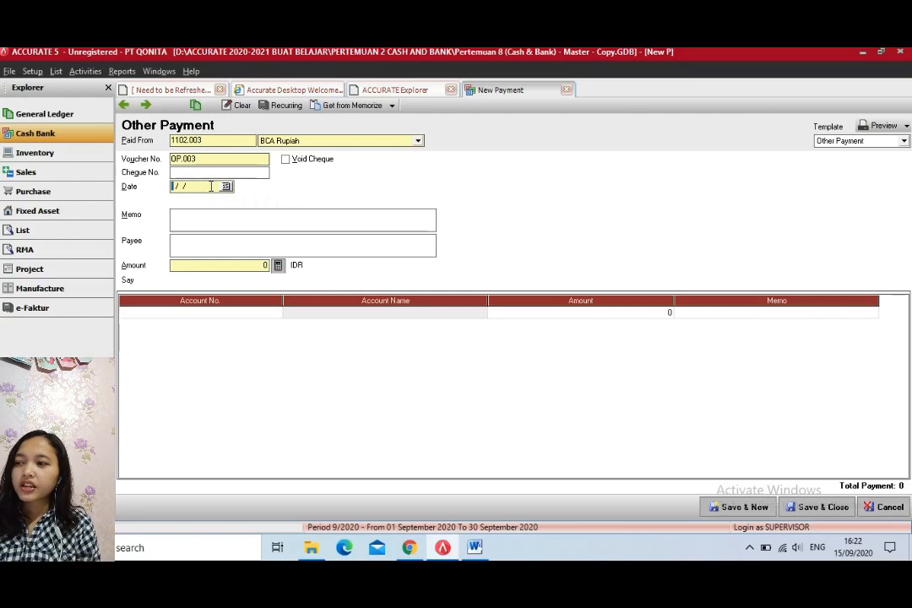
{"action": "type", "text": "20/01/"}
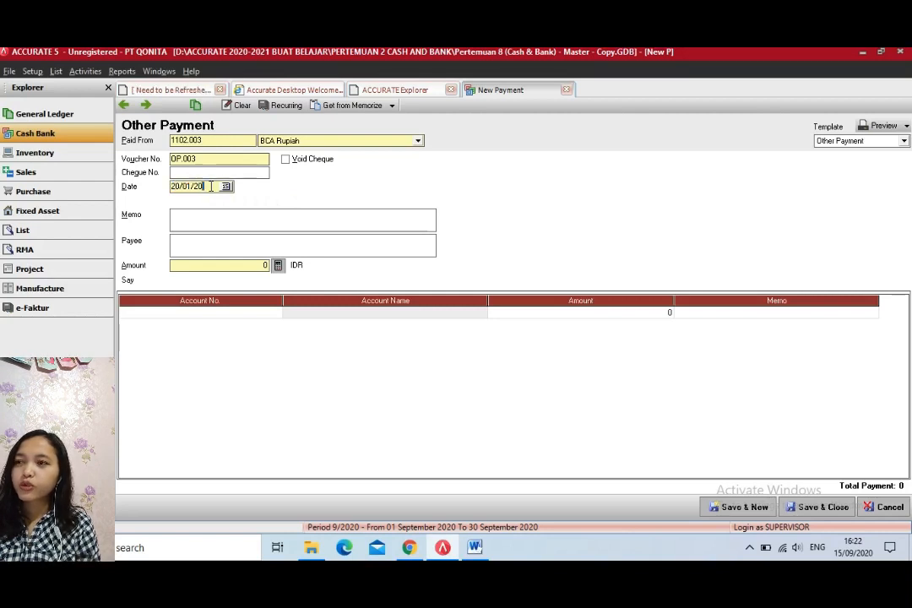
{"action": "type", "text": "20"}
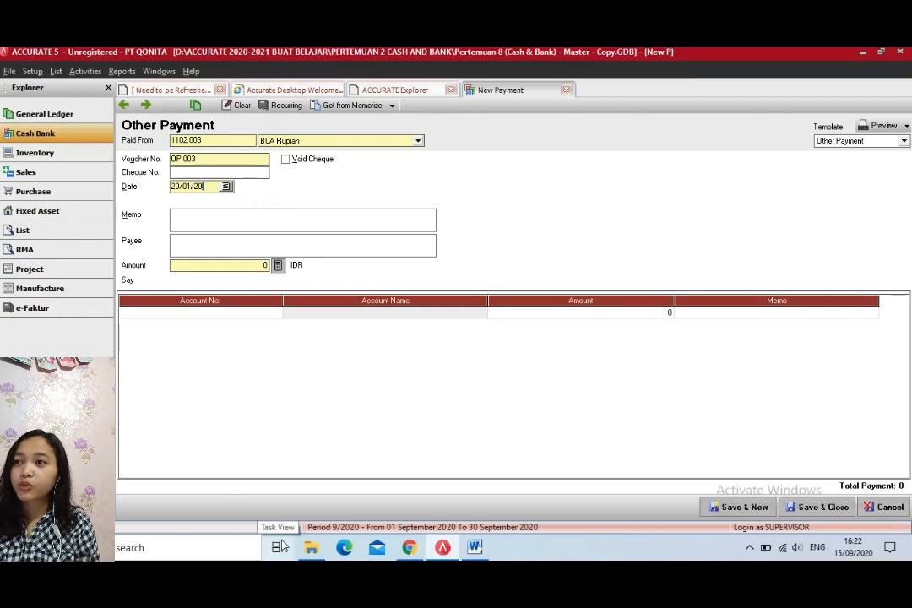
{"action": "type", "text": "10"}
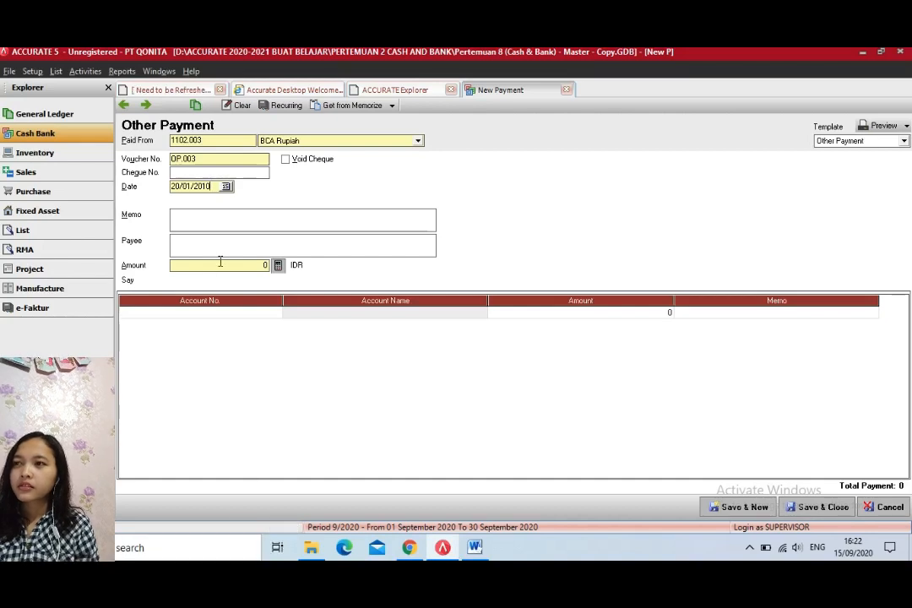
- Enter "perusaahan mendonasikan sebagian keuntungan peruasahaan" as the payment's memo
{"action": "left_click", "coordinate": [262, 214]}
{"action": "type", "text": "perusaahan mend"}
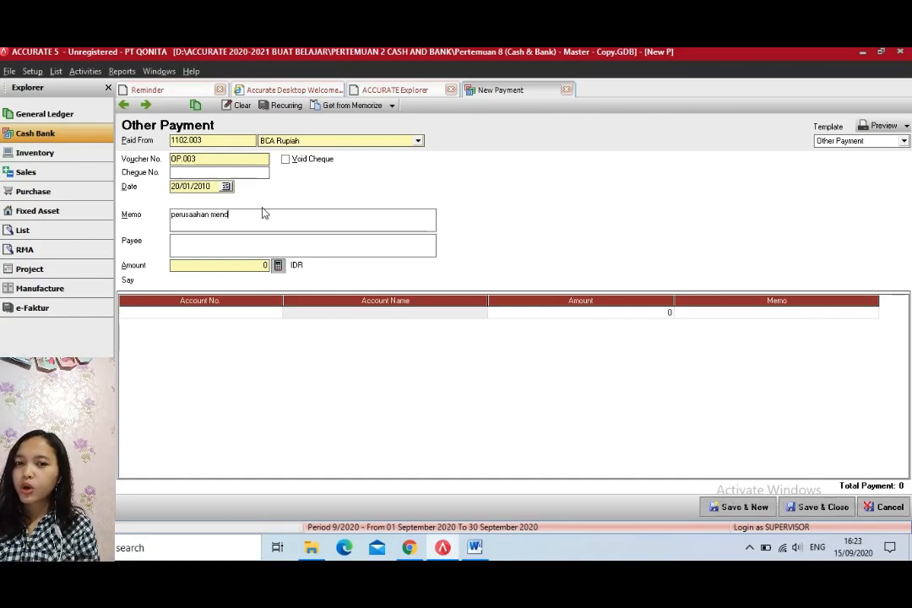
{"action": "type", "text": "onasikan s"}
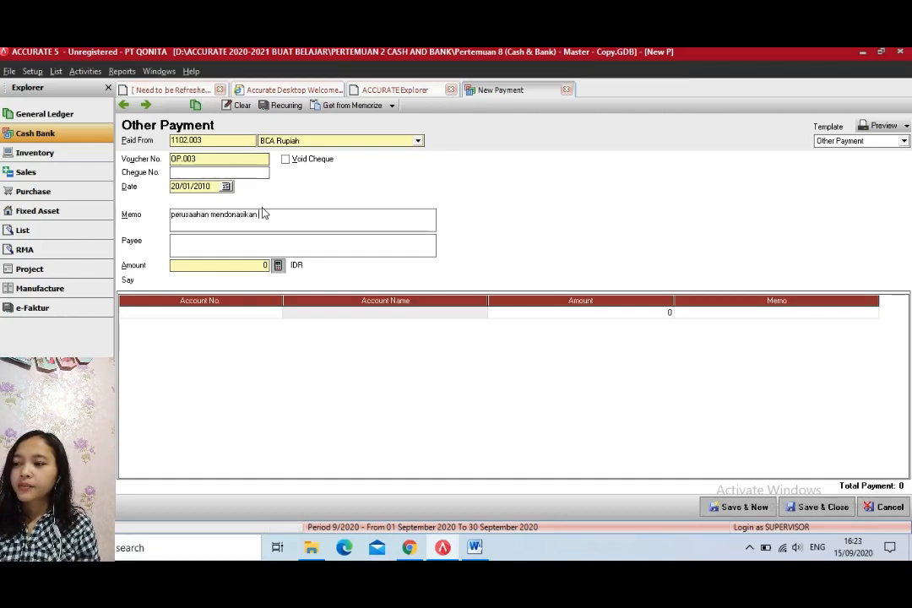
{"action": "type", "text": "ebagian ke"}
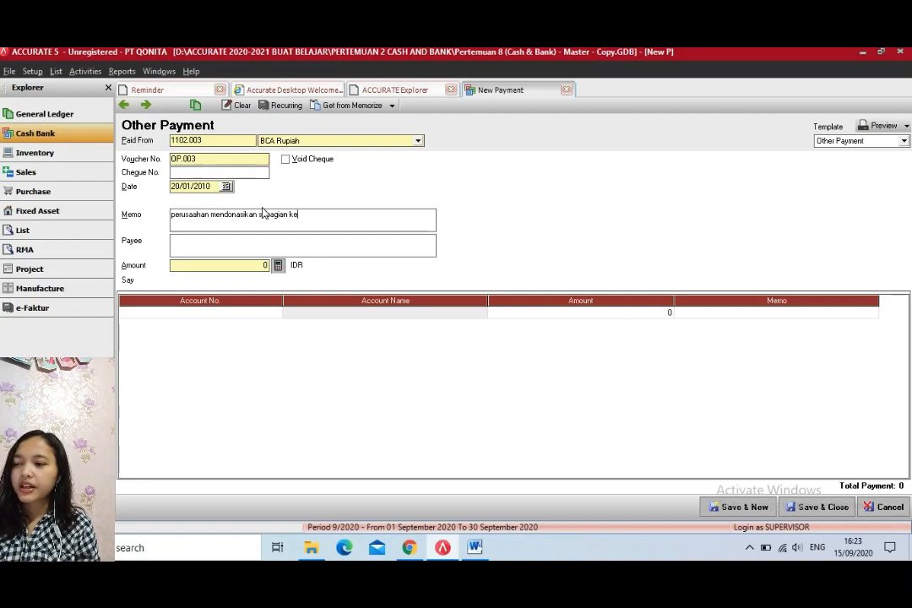
{"action": "type", "text": "untungan peruashaa"}
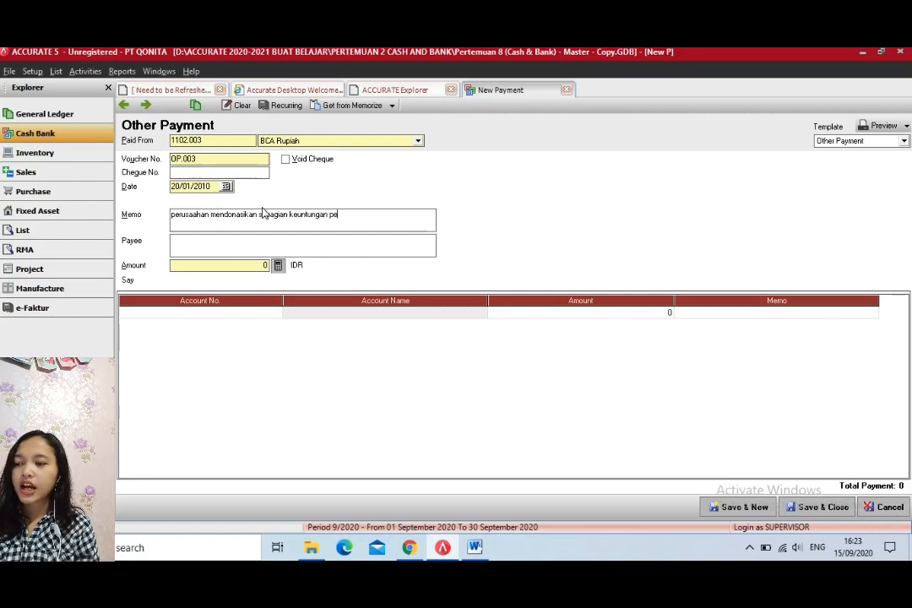
{"action": "type", "text": "aan"}
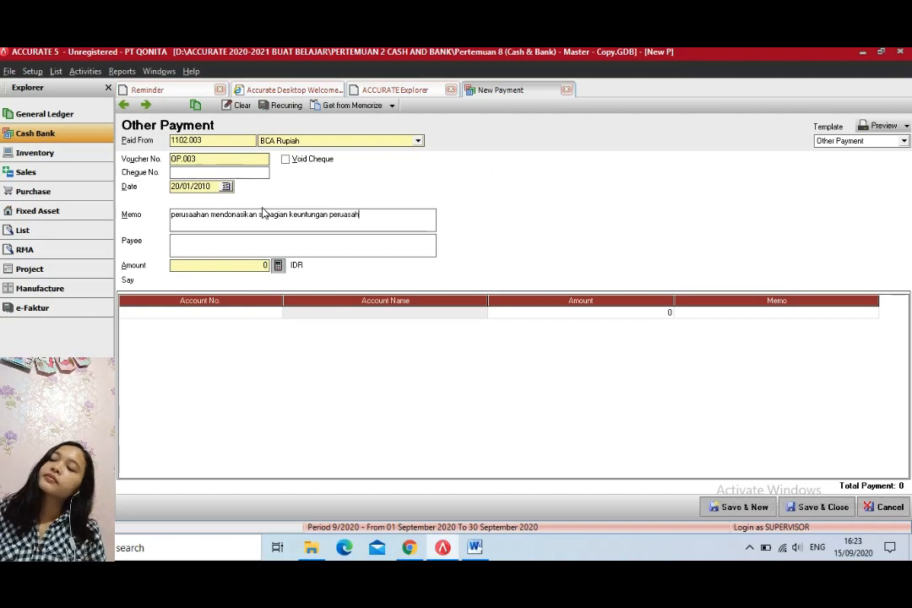
- Enter "Panti Asuhan Kasih Bunda" as the payee of the donation payment
{"action": "left_click", "coordinate": [266, 243]}
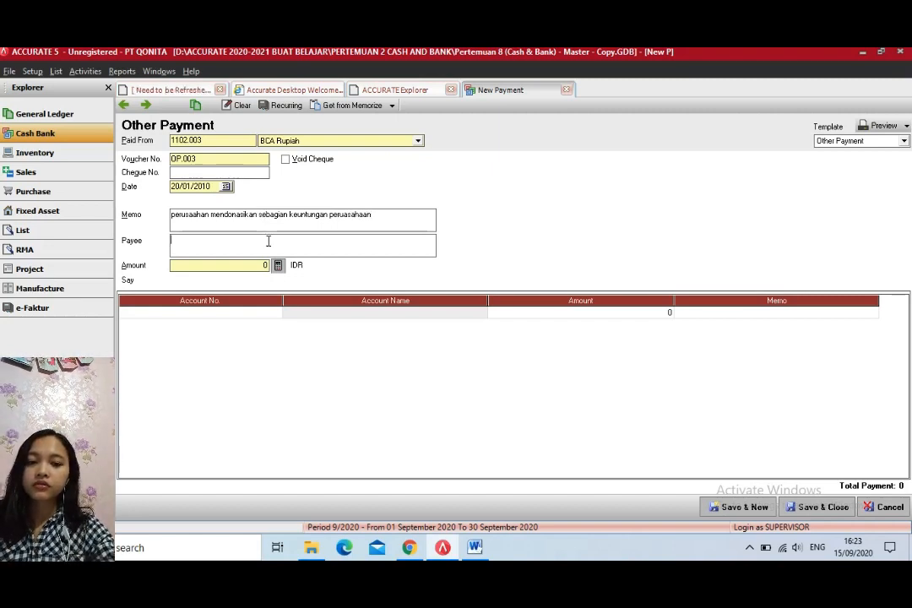
{"action": "type", "text": "P"}
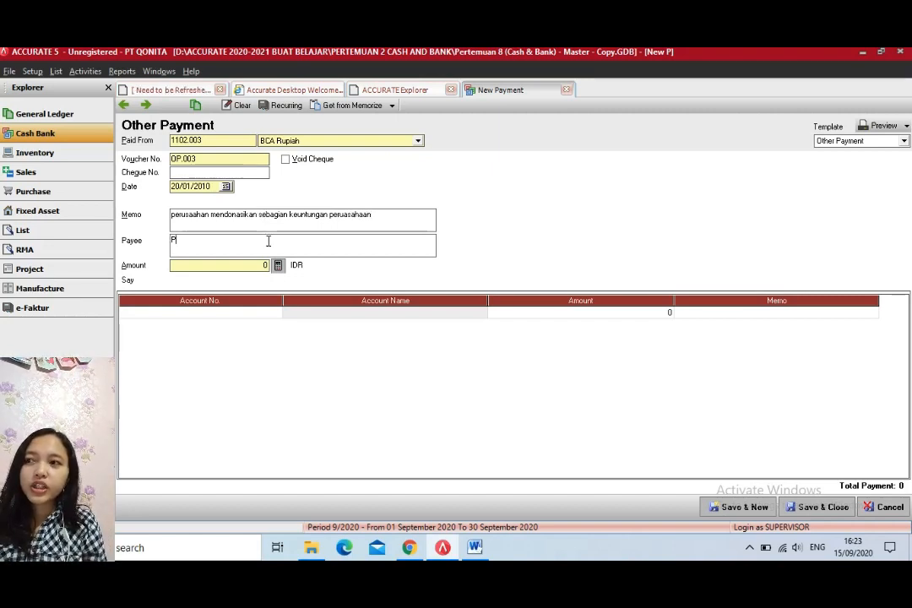
{"action": "type", "text": "anti A"}
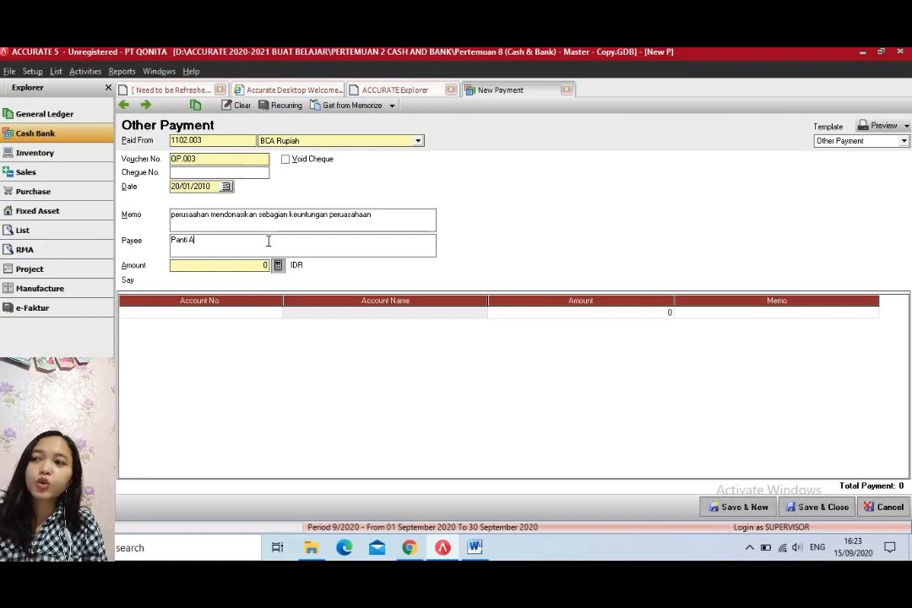
{"action": "type", "text": "suhan Kas"}
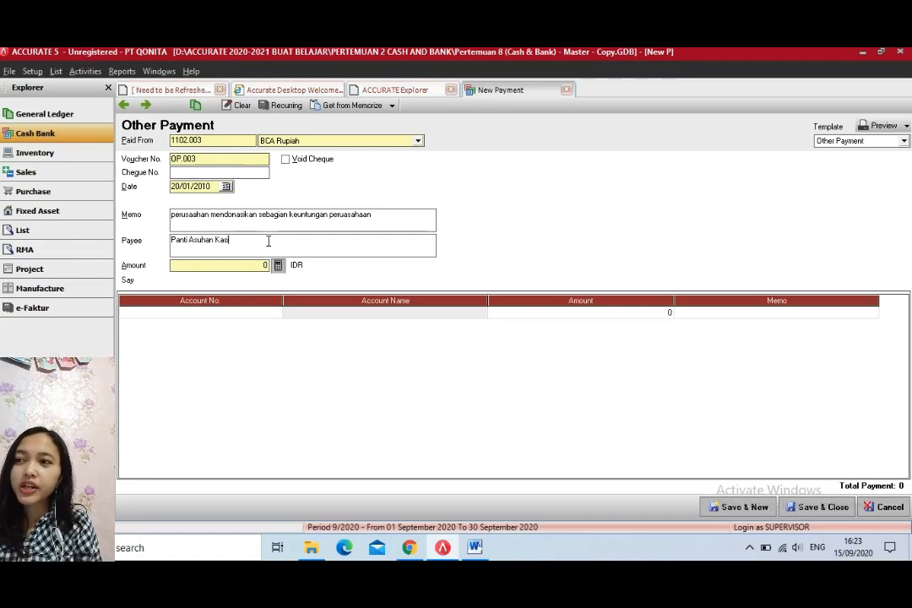
{"action": "type", "text": "ih Bunda"}
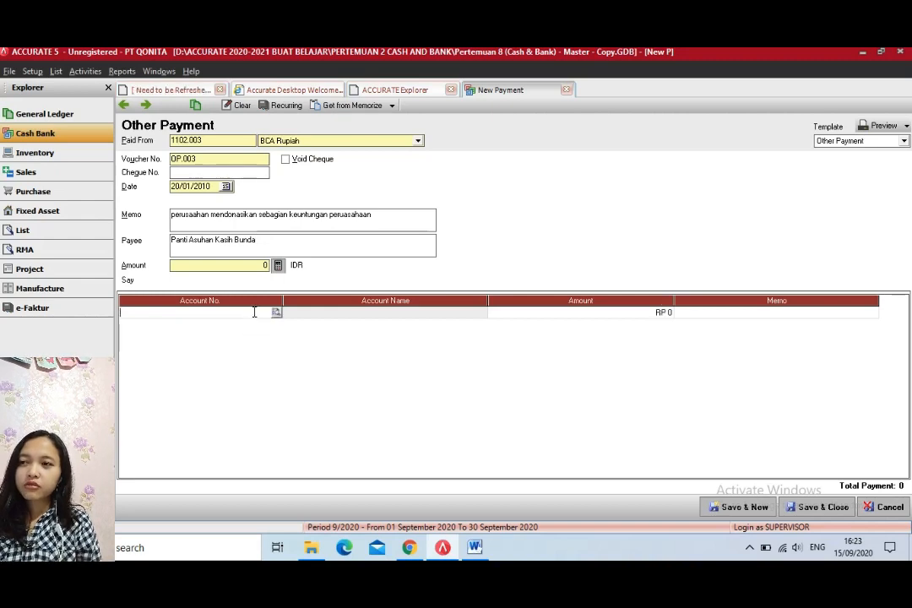
- Add a Donation Expense detail line to the payment with an amount of 15000000
{"action": "left_click", "coordinate": [276, 312]}
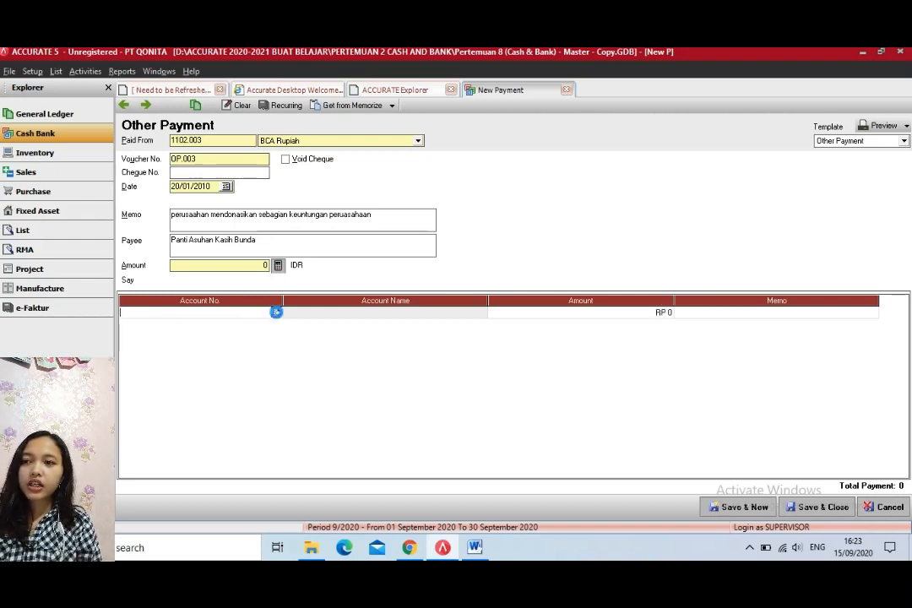
{"action": "left_click", "coordinate": [453, 213]}
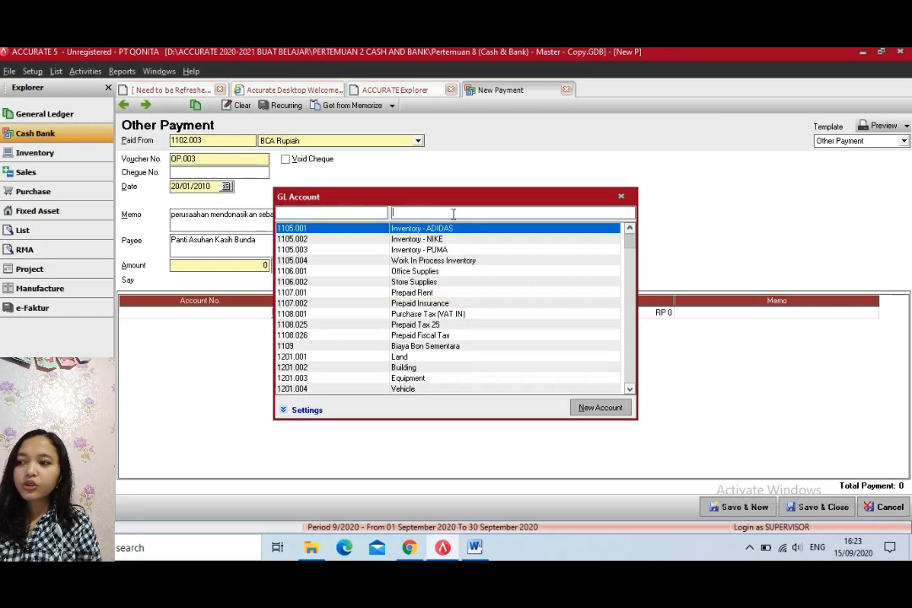
{"action": "type", "text": "do"}
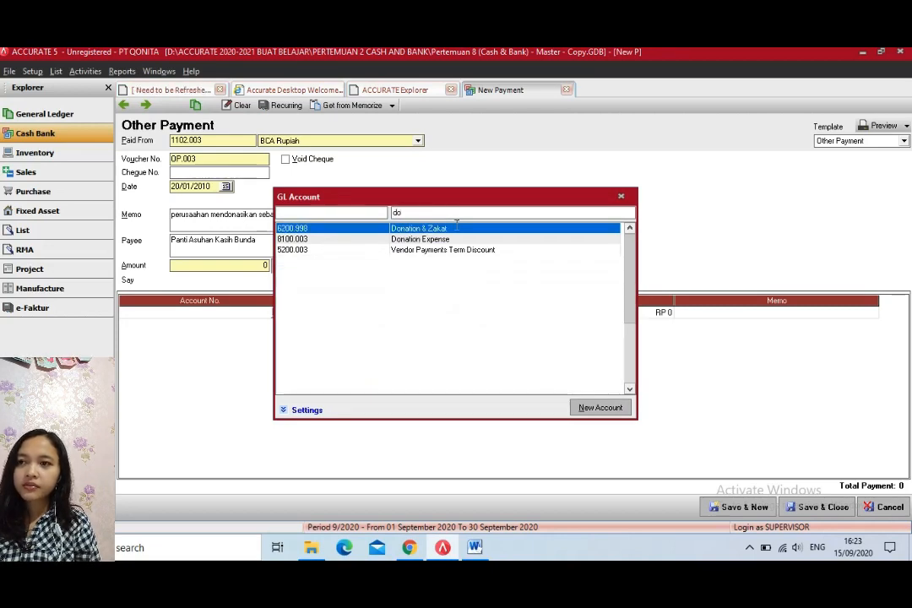
{"action": "left_click", "coordinate": [457, 239]}
{"action": "double_click", "coordinate": [456, 240]}
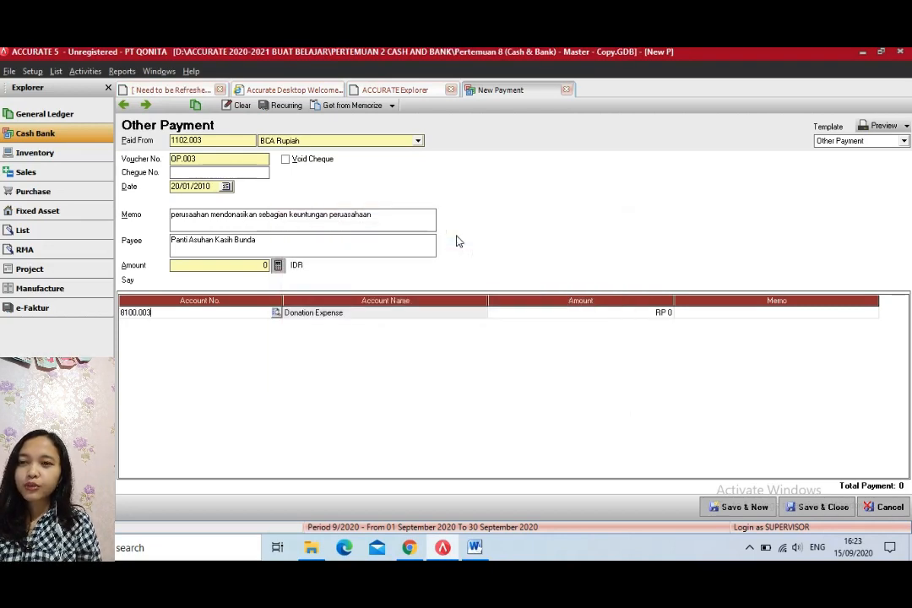
{"action": "left_click", "coordinate": [538, 318]}
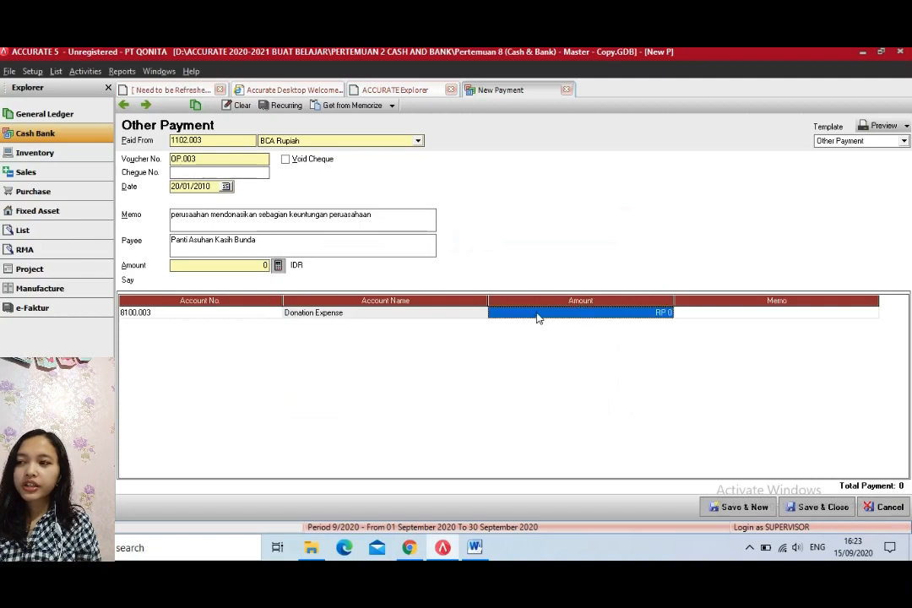
{"action": "type", "text": "15"}
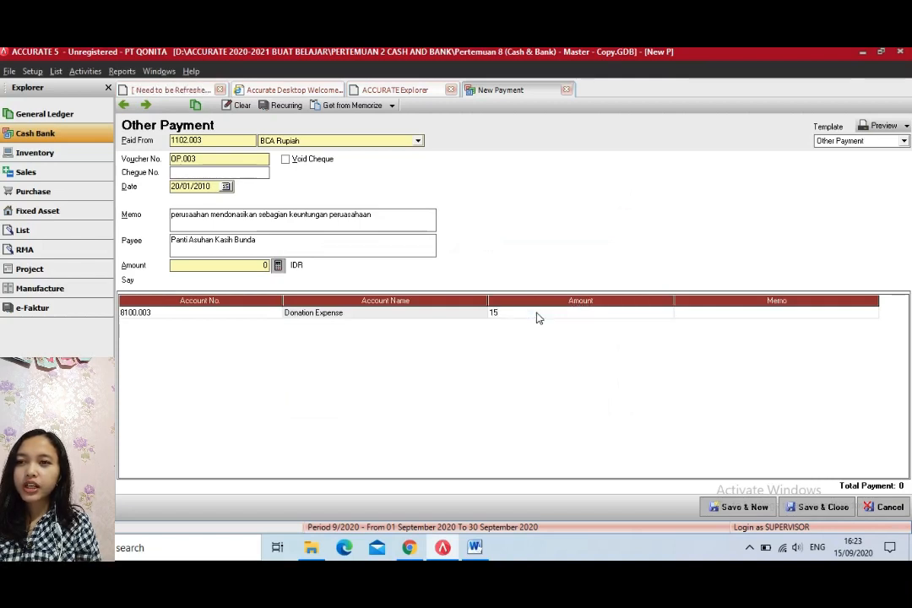
{"action": "type", "text": ".000"}
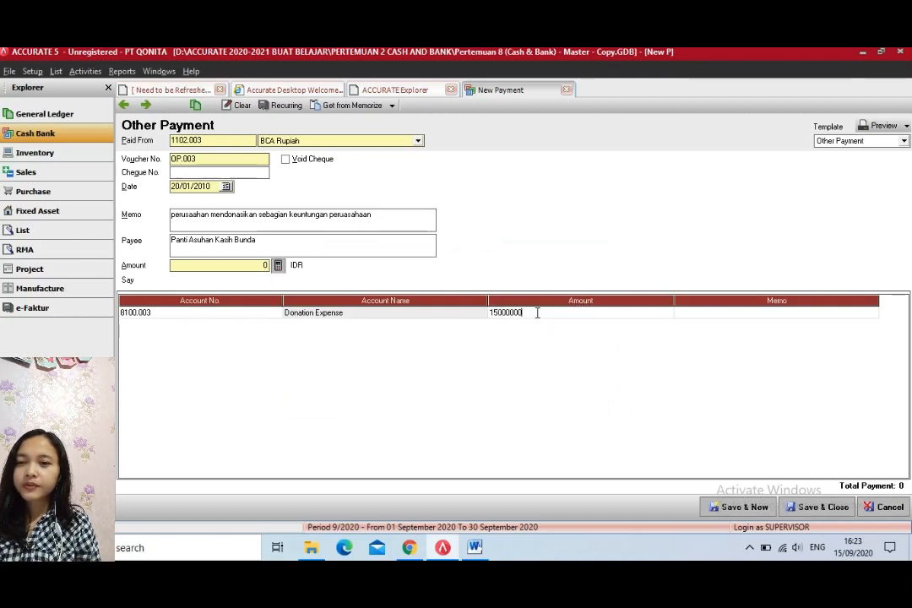
{"action": "type", "text": ".000"}
{"action": "key", "text": "Tab"}
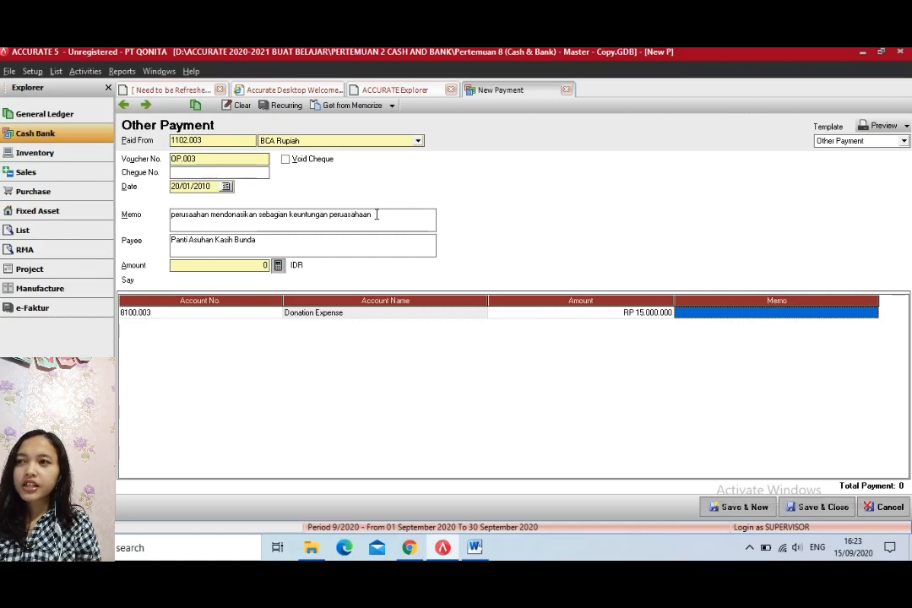
- Copy the payment's memo text into the memo of the Donation Expense line
{"action": "left_click_drag", "start_coordinate": [377, 215], "coordinate": [163, 213]}
{"action": "key", "text": "ctrl+c"}
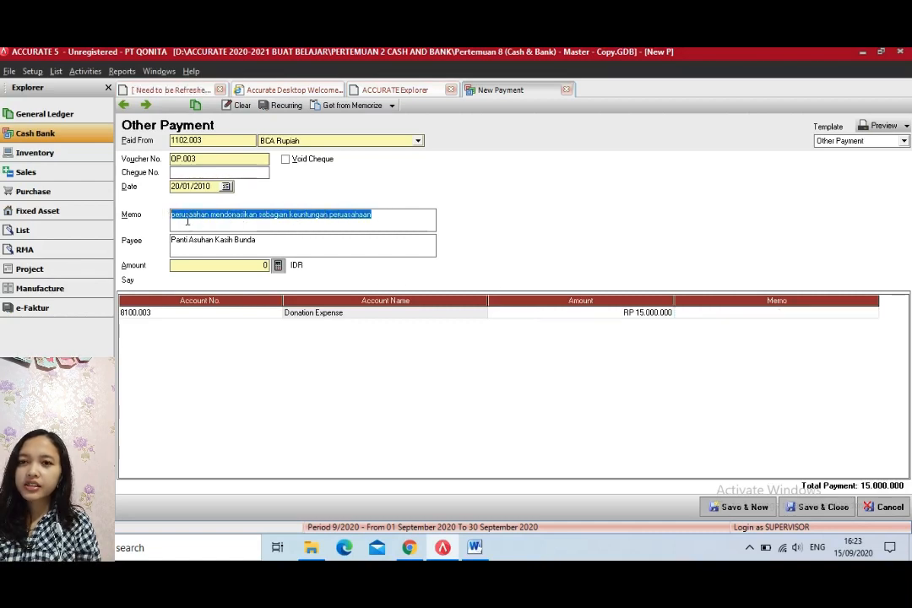
{"action": "left_click", "coordinate": [734, 313]}
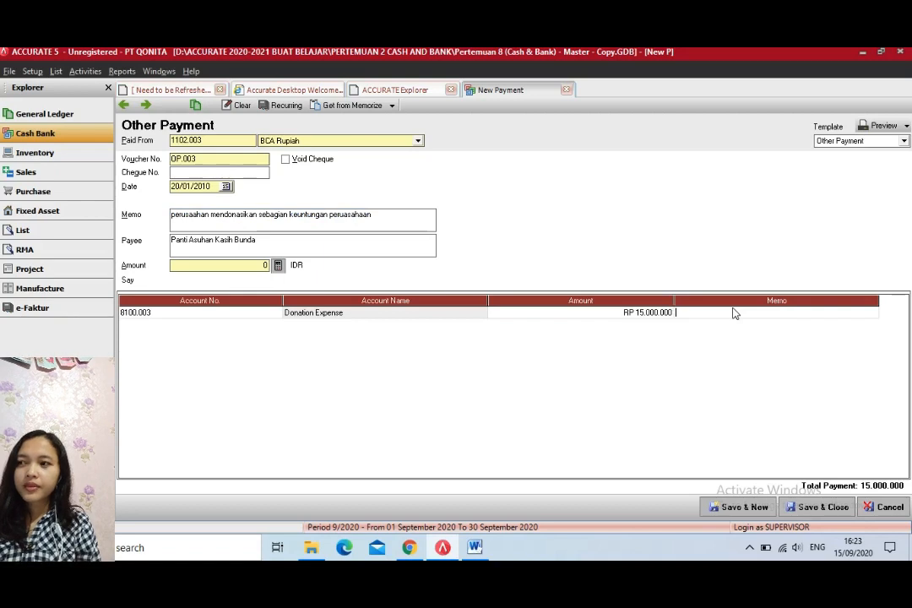
{"action": "key", "text": "ctrl+v"}
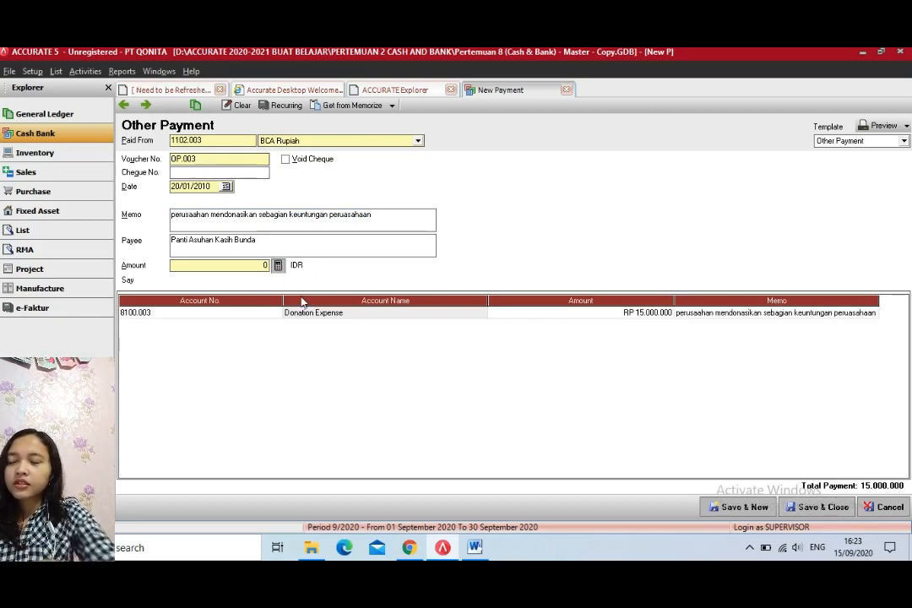
- Calculate the donation payment's amount from its detail line, then save and close the payment
{"action": "left_click", "coordinate": [277, 265]}
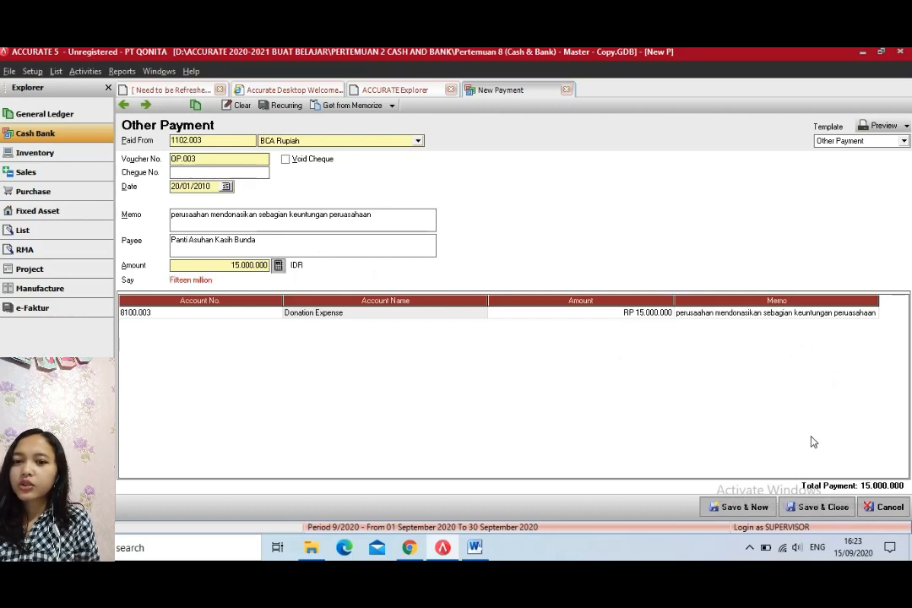
{"action": "left_click", "coordinate": [820, 507]}
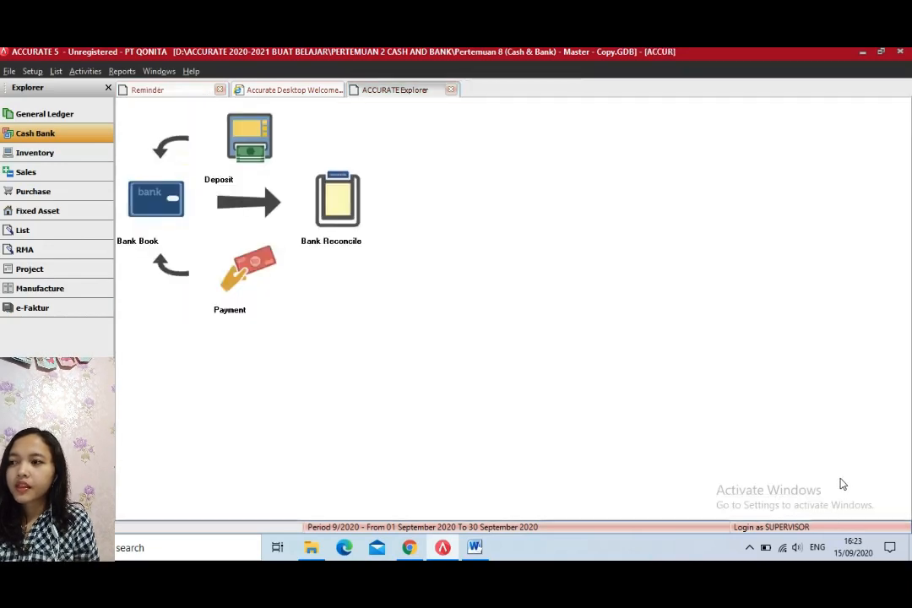
- Read lottery prize exercise 8.4 in Word, then start a new deposit in Accurate to BCA Rupiah
{"action": "left_click", "coordinate": [477, 548]}
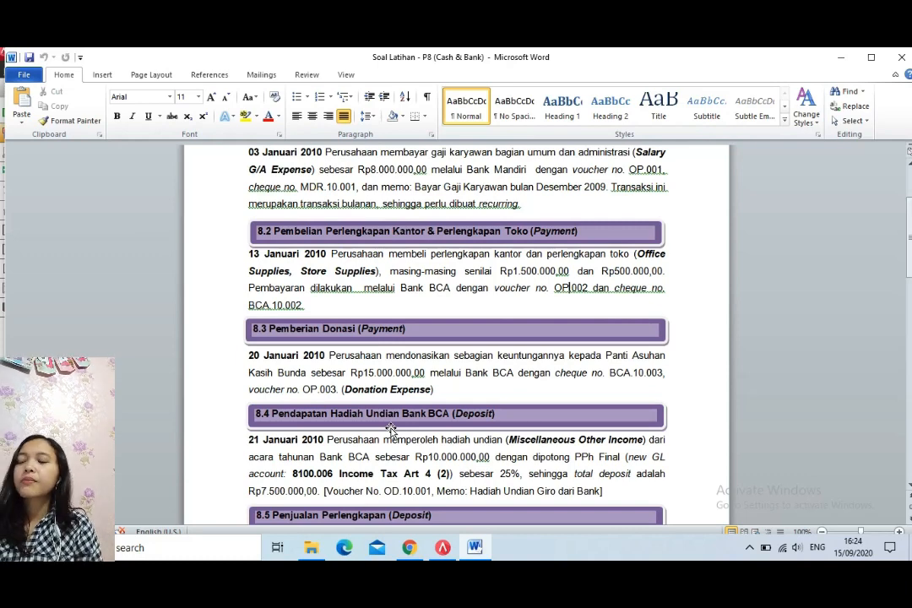
{"action": "scroll", "coordinate": [368, 437], "scroll_direction": "down", "scroll_amount": 1}
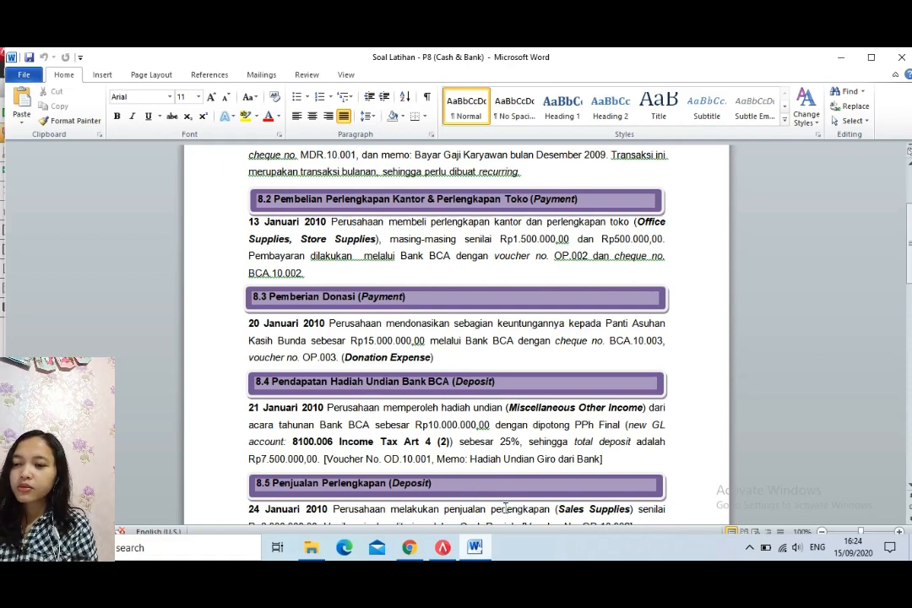
{"action": "left_click", "coordinate": [449, 549]}
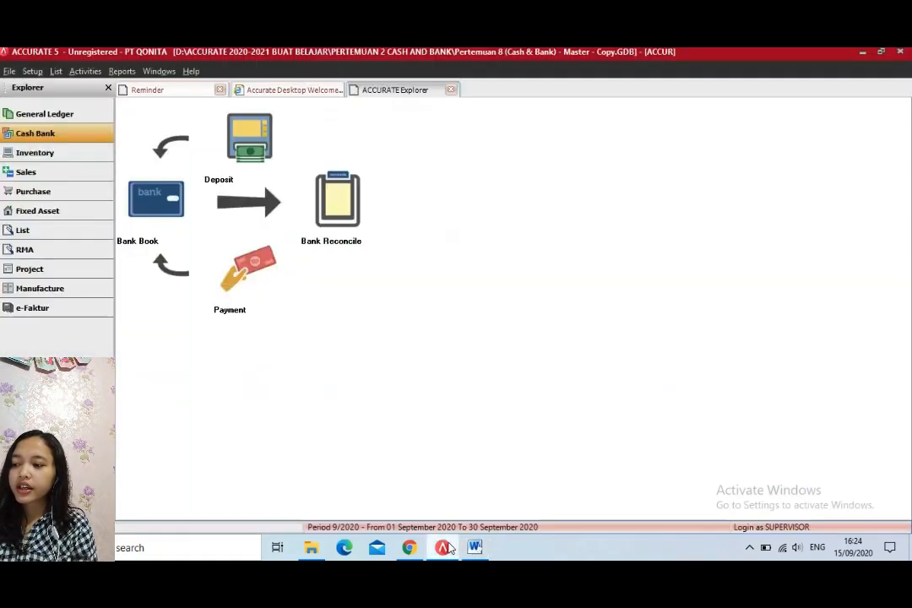
{"action": "left_click", "coordinate": [253, 148]}
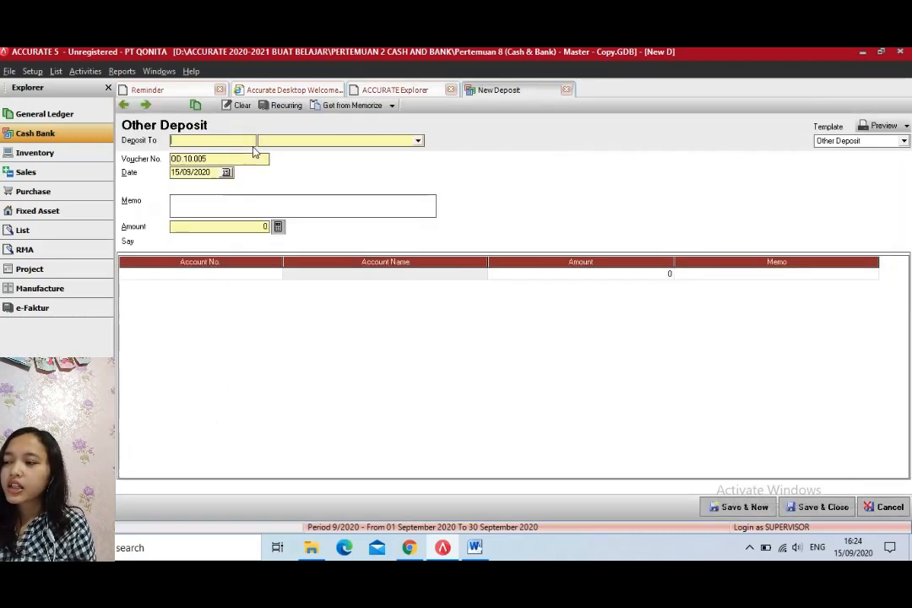
{"action": "left_click", "coordinate": [397, 141]}
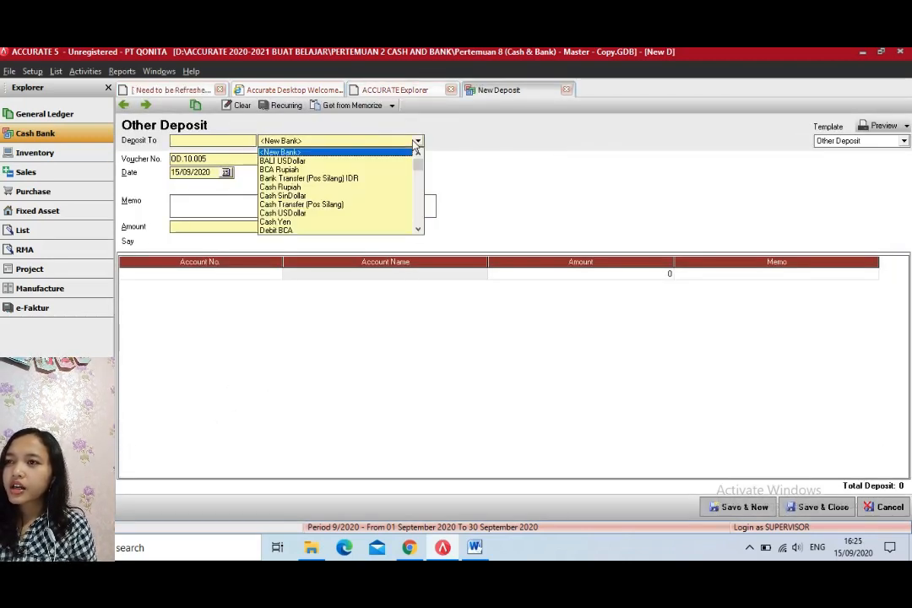
{"action": "left_click", "coordinate": [282, 170]}
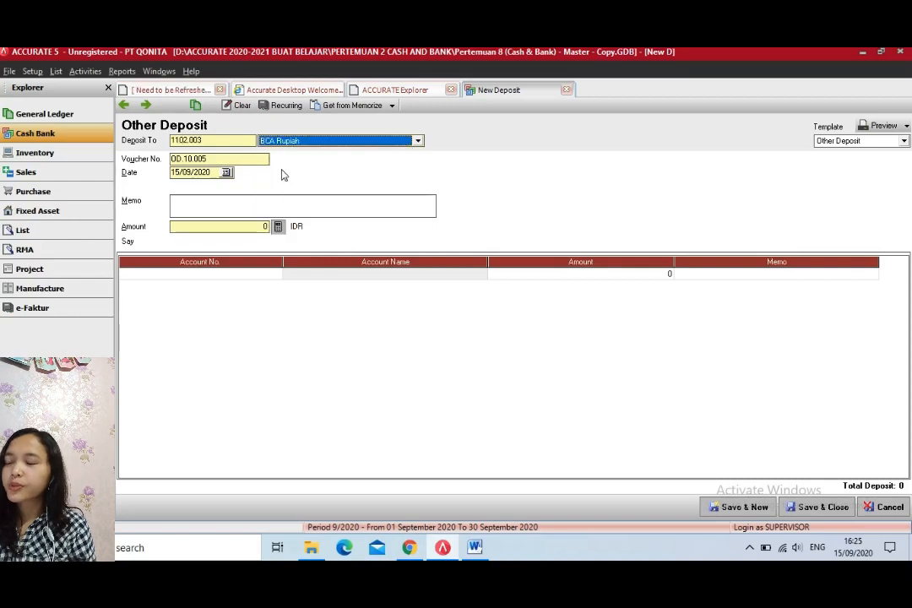
- Change the new deposit's voucher number to OD.10.001
{"action": "left_click", "coordinate": [225, 160]}
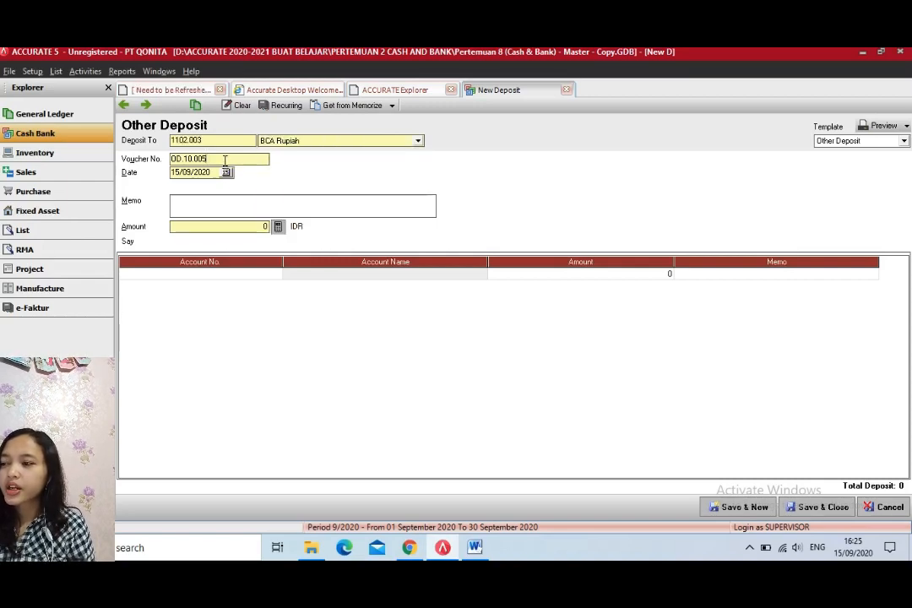
{"action": "key", "text": "BackSpace"}
{"action": "key", "text": "BackSpace"}
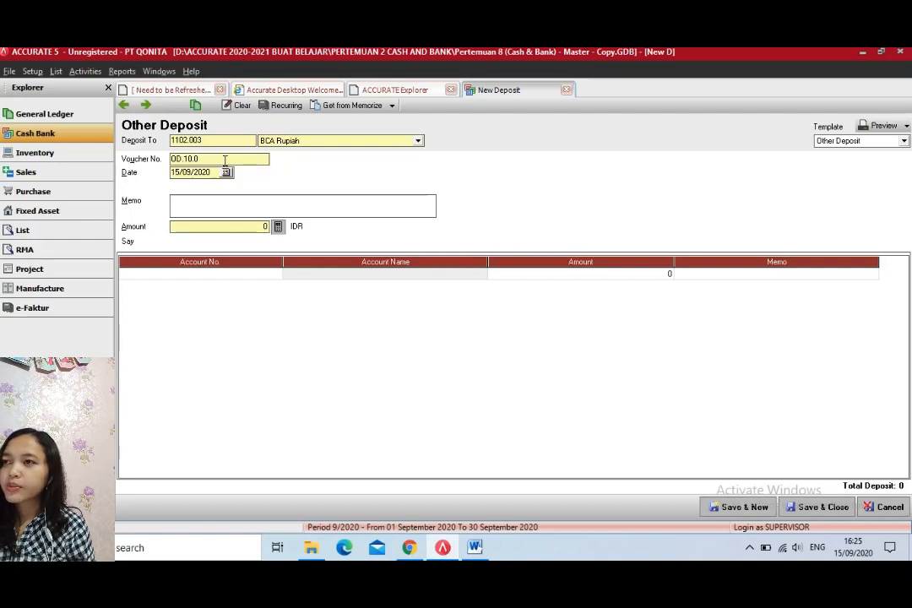
{"action": "type", "text": "01"}
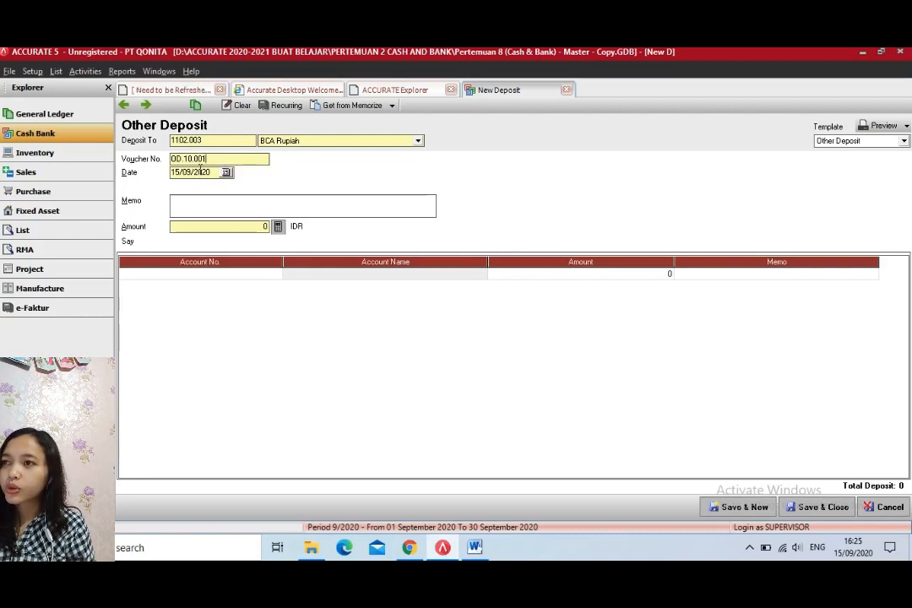
- Set the date of the new deposit to 21/01/2010
{"action": "left_click", "coordinate": [217, 176]}
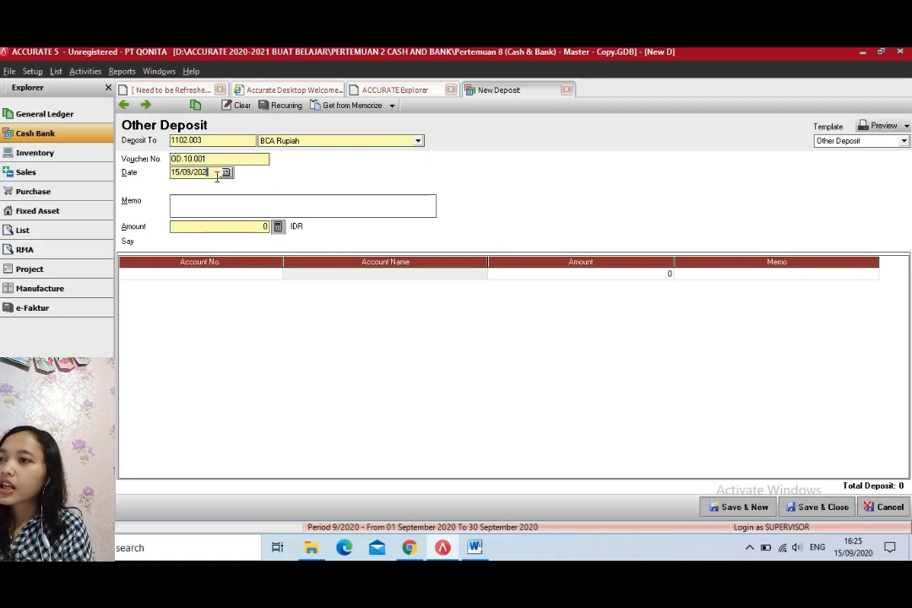
{"action": "key", "text": "BackSpace"}
{"action": "key", "text": "BackSpace"}
{"action": "key", "text": "BackSpace"}
{"action": "key", "text": "BackSpace"}
{"action": "key", "text": "BackSpace"}
{"action": "key", "text": "BackSpace"}
{"action": "key", "text": "BackSpace"}
{"action": "key", "text": "BackSpace"}
{"action": "type", "text": "21/"}
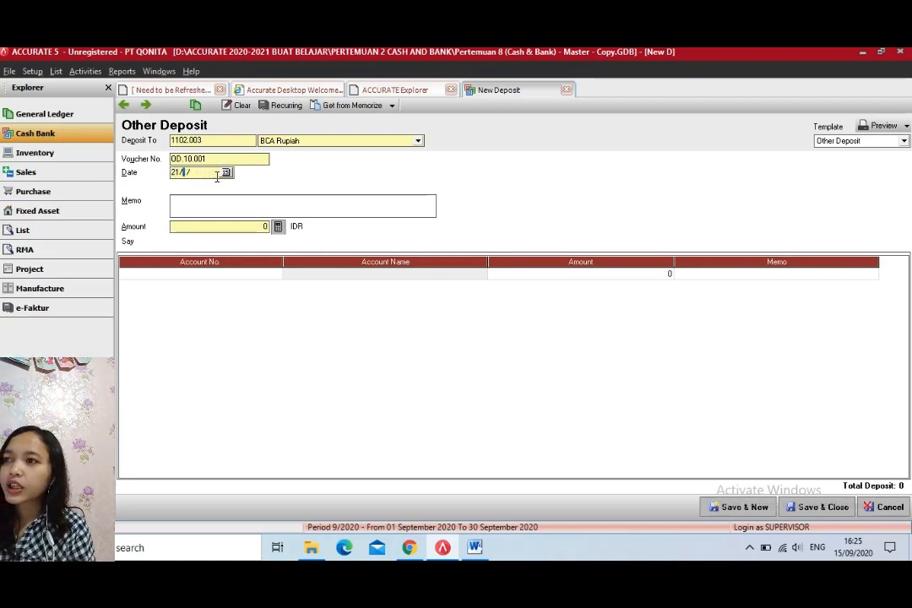
{"action": "type", "text": "01/2010"}
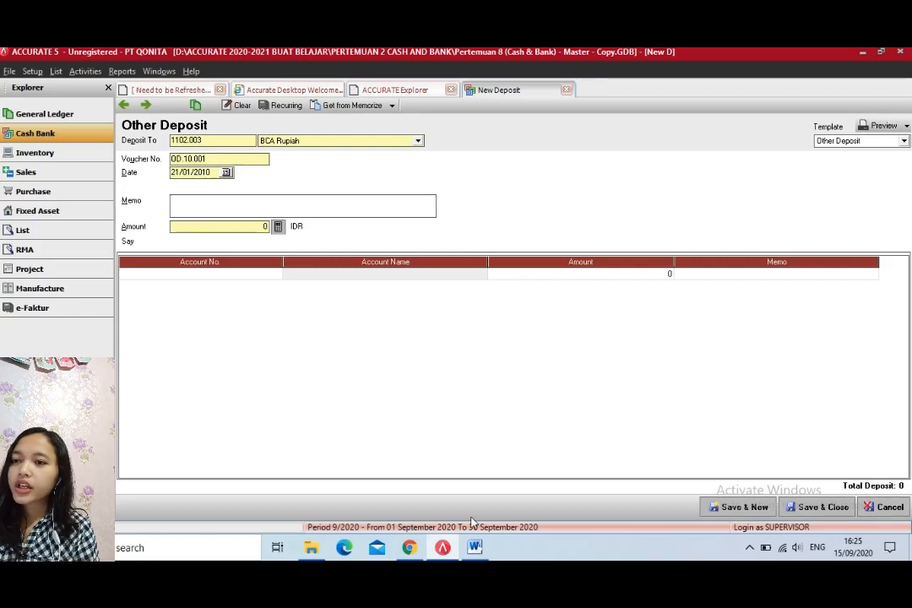
- Copy the exercise 8.4 memo text from Word and enter "Hadiah Undian Giro dari Bank" as the deposit's memo in Accurate
{"action": "left_click", "coordinate": [474, 548]}
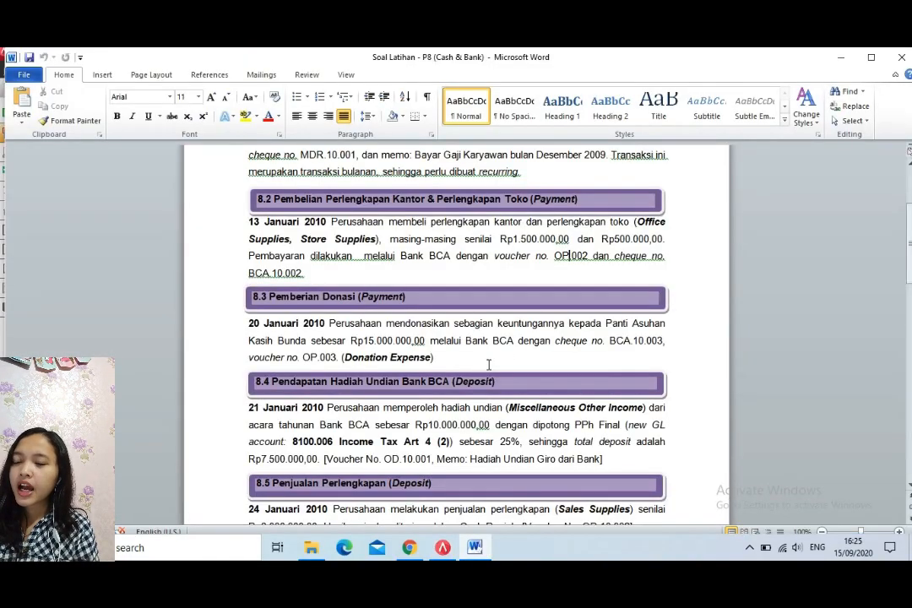
{"action": "scroll", "coordinate": [472, 380], "scroll_direction": "down", "scroll_amount": 2}
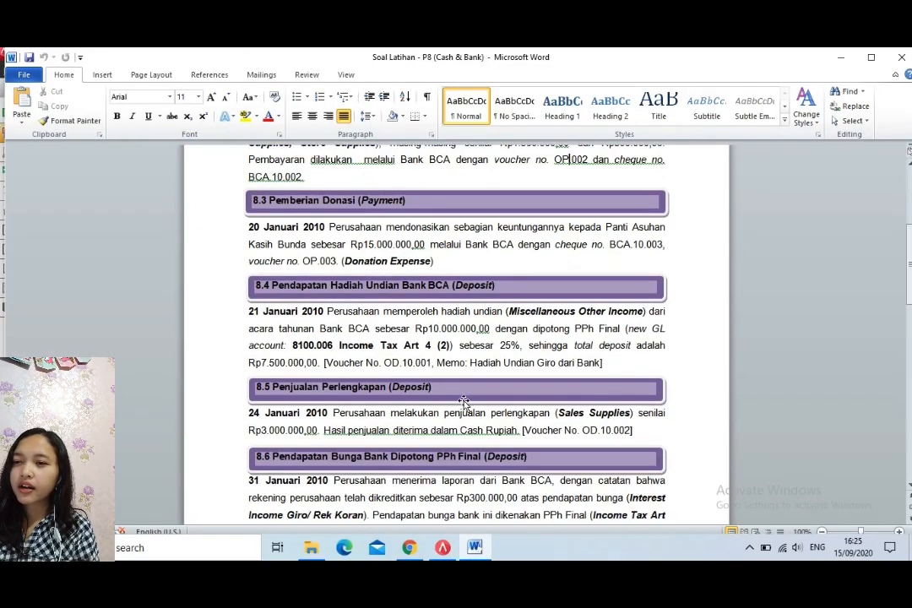
{"action": "left_click_drag", "start_coordinate": [470, 362], "coordinate": [594, 366]}
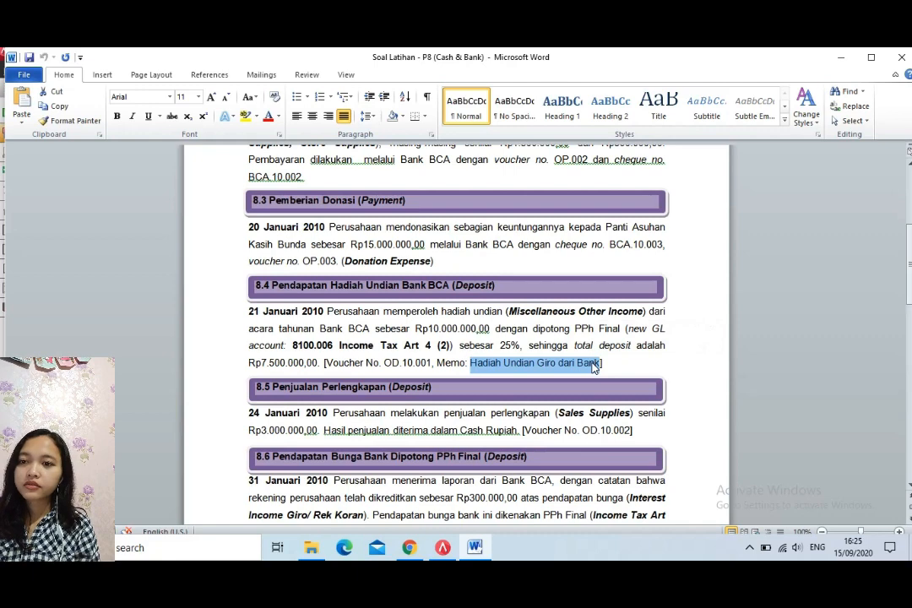
{"action": "left_click", "coordinate": [442, 547]}
{"action": "left_click", "coordinate": [232, 210]}
{"action": "type", "text": "Hadiah Undian Giro dari Bank"}
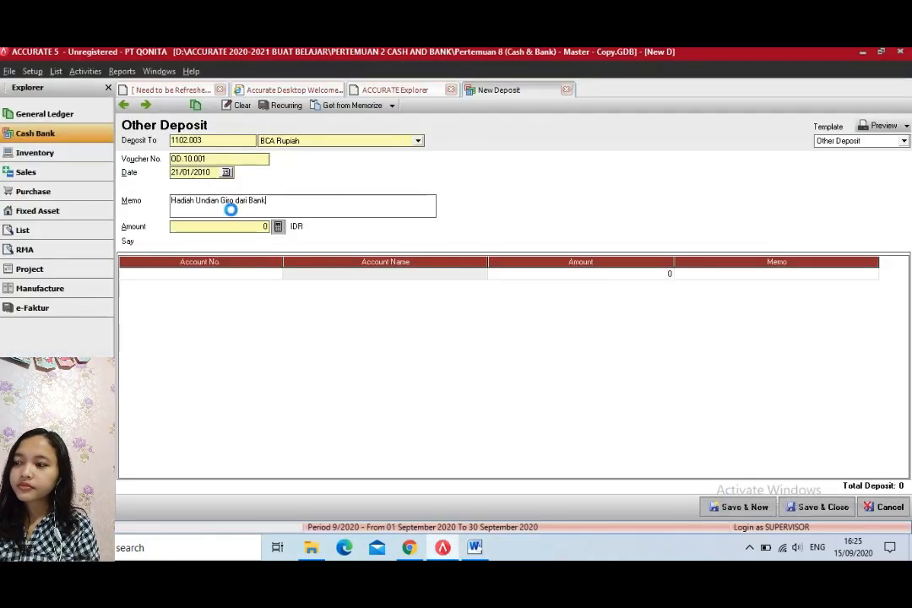
- Add GL account 9100.999 Miscellaneous Other Income as the deposit's first detail line, checking the account name in Word
{"action": "left_click", "coordinate": [245, 276]}
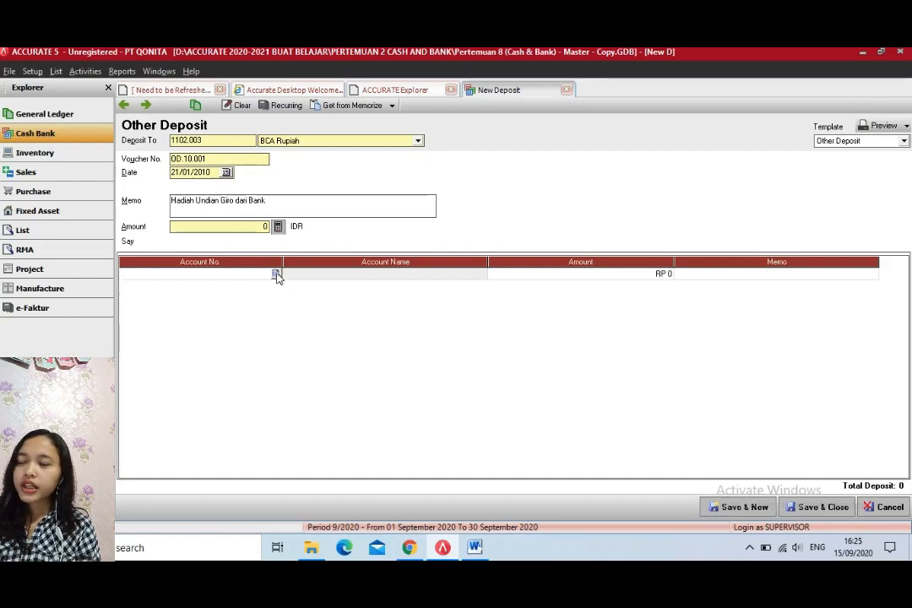
{"action": "left_click", "coordinate": [274, 272]}
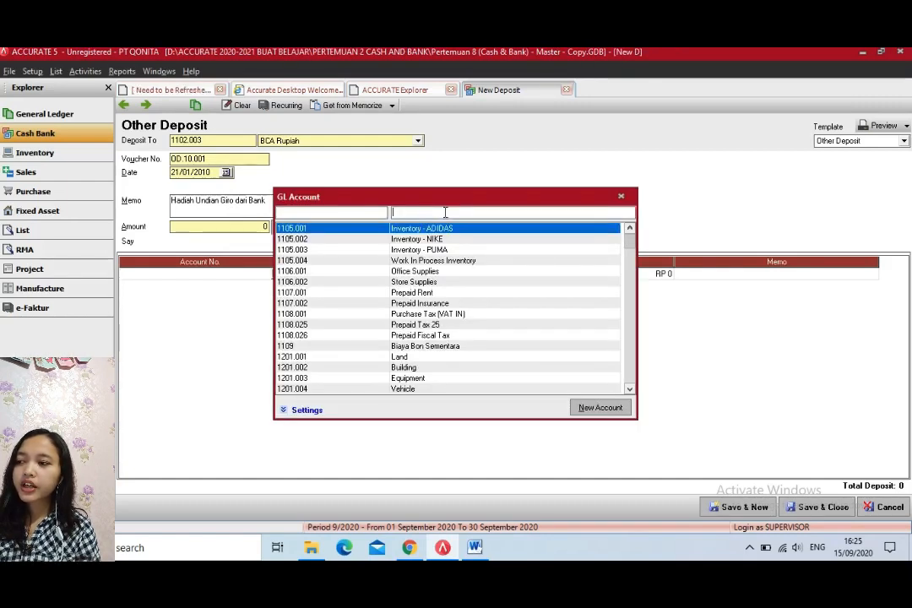
{"action": "left_click", "coordinate": [445, 212]}
{"action": "type", "text": "mis"}
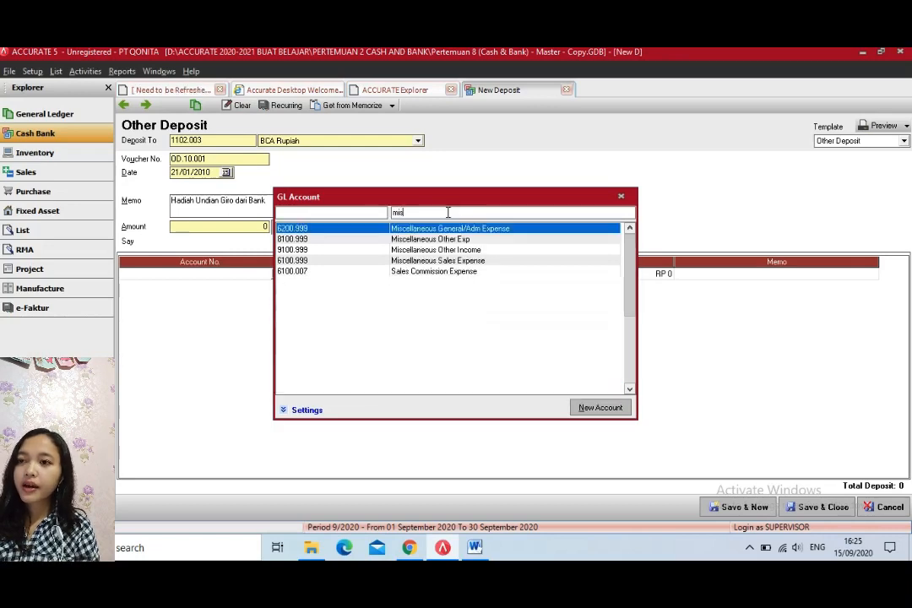
{"action": "key", "text": "alt+Tab"}
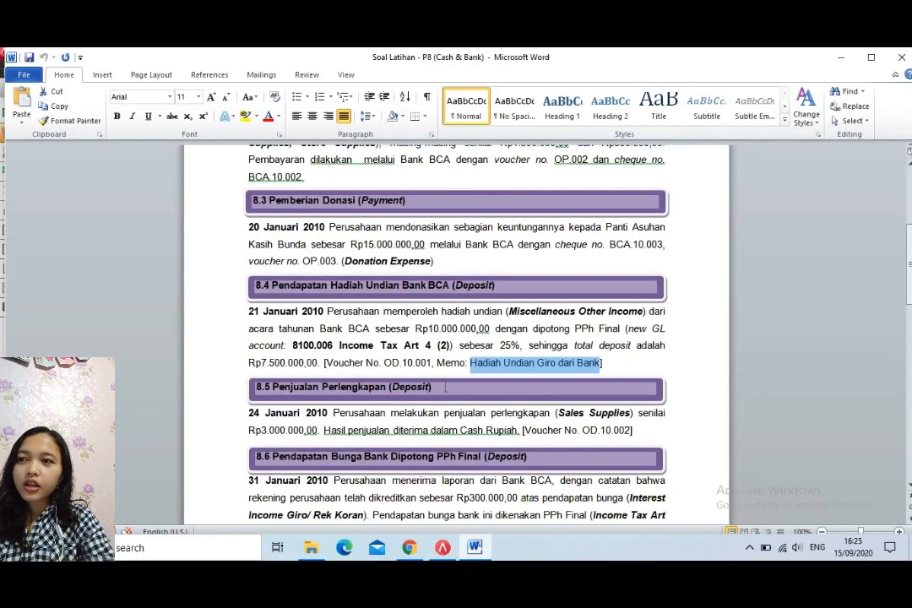
{"action": "key", "text": "alt+Tab"}
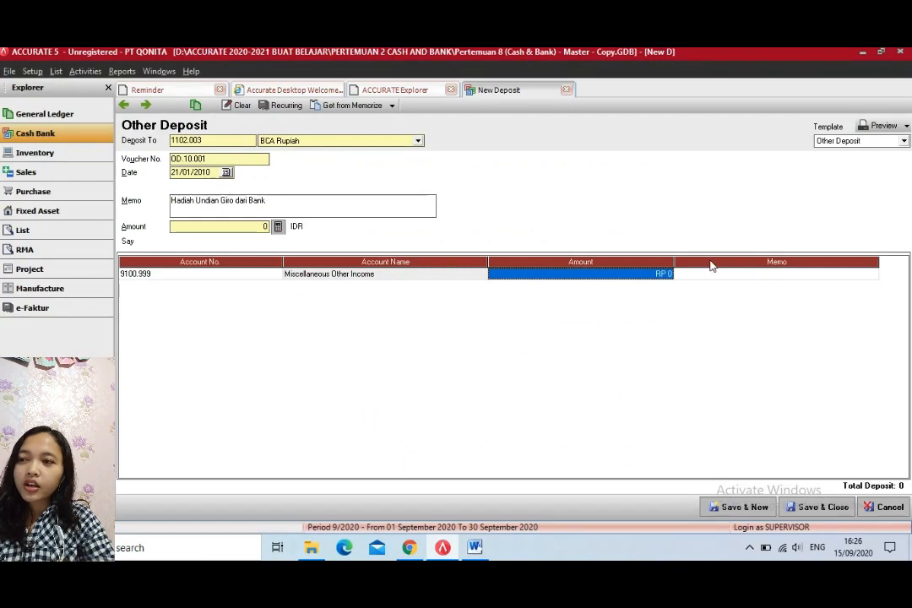
{"action": "left_click", "coordinate": [690, 273]}
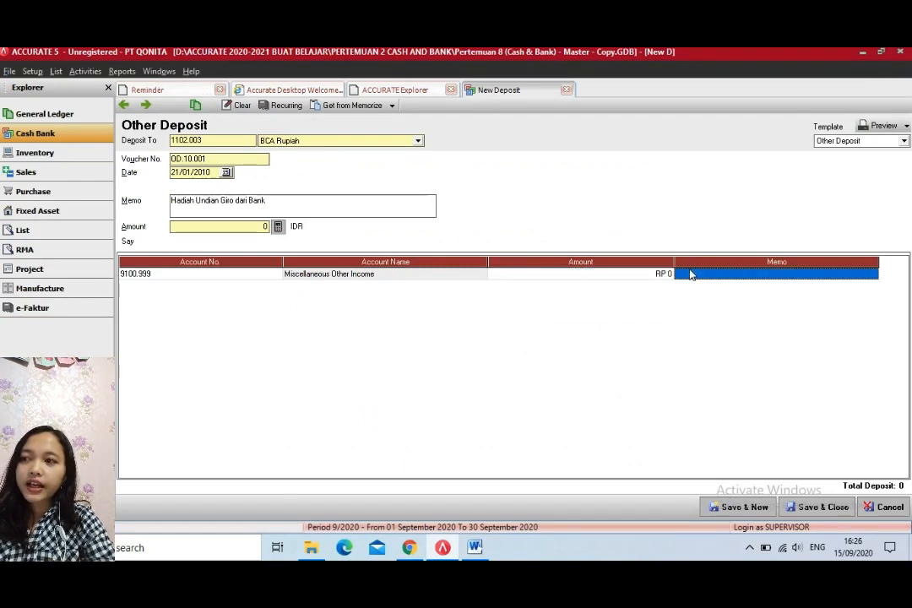
- Search the GL accounts for "income tax" on the second detail line, then start creating a new account
{"action": "key", "text": "Tab"}
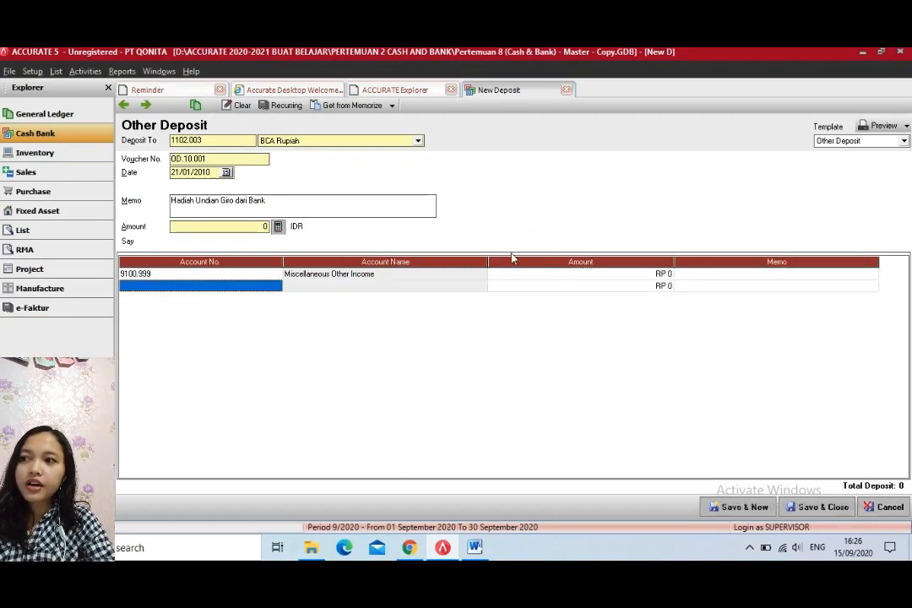
{"action": "left_click", "coordinate": [264, 285]}
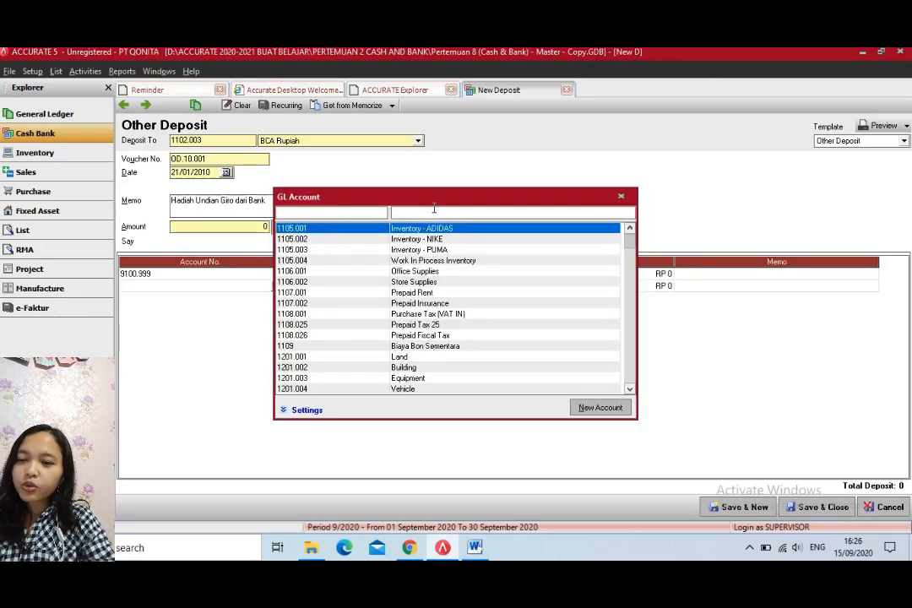
{"action": "left_click", "coordinate": [475, 547]}
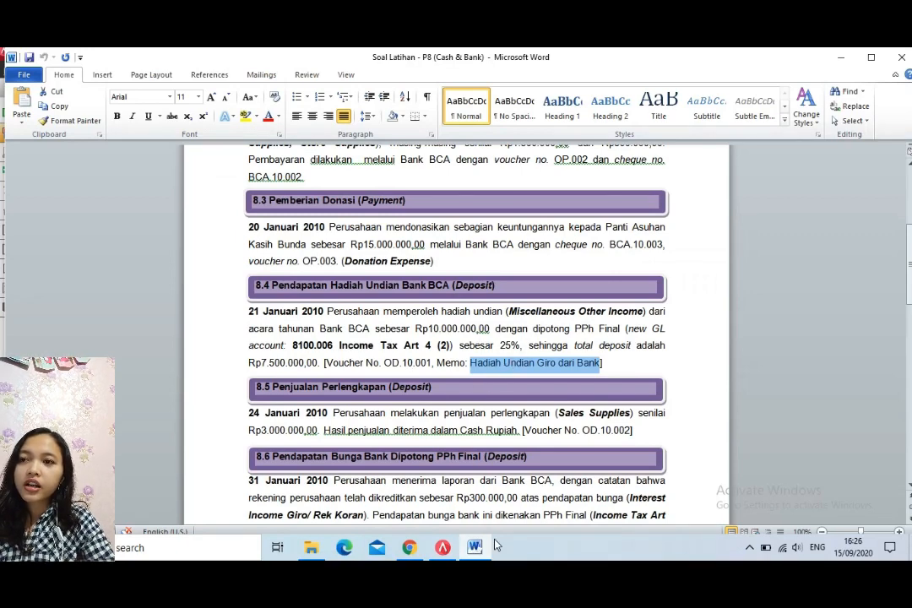
{"action": "left_click", "coordinate": [448, 548]}
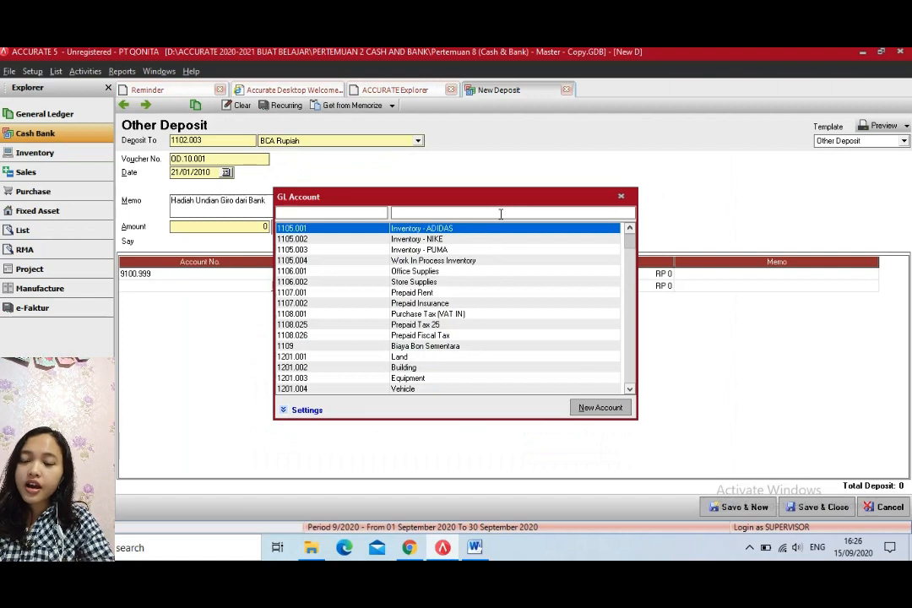
{"action": "type", "text": "income tax"}
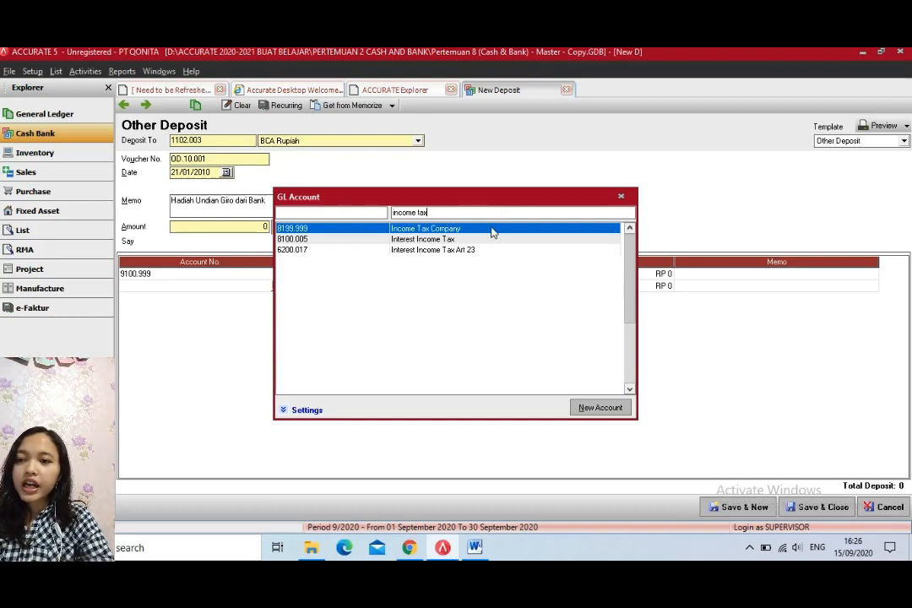
{"action": "left_click", "coordinate": [599, 408]}
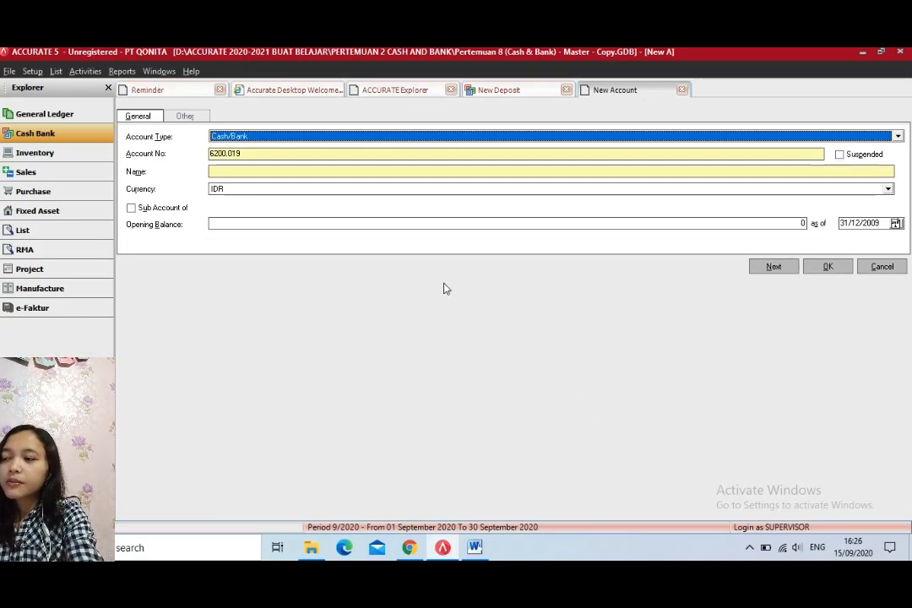
- Set the new account's type to Other Expense
{"action": "left_click", "coordinate": [305, 136]}
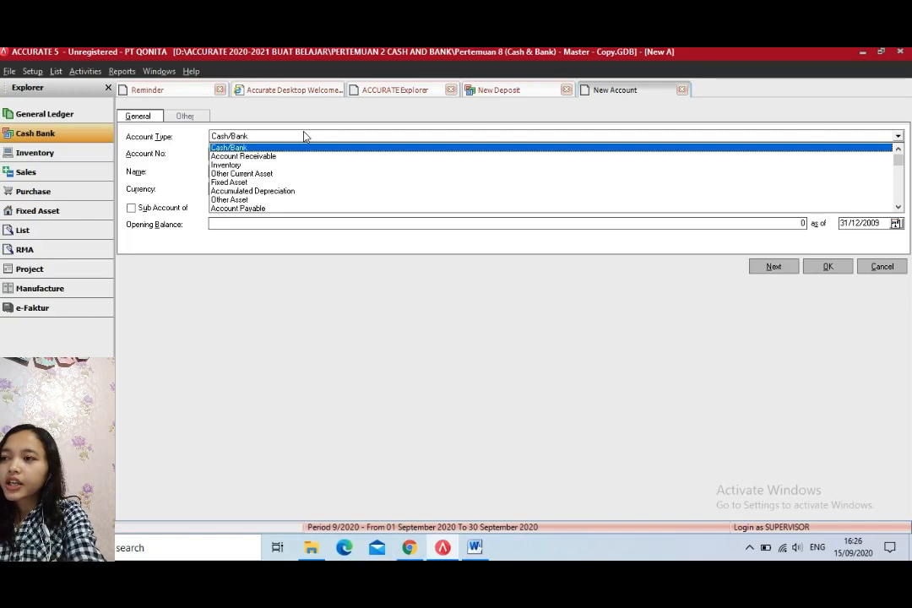
{"action": "type", "text": "O"}
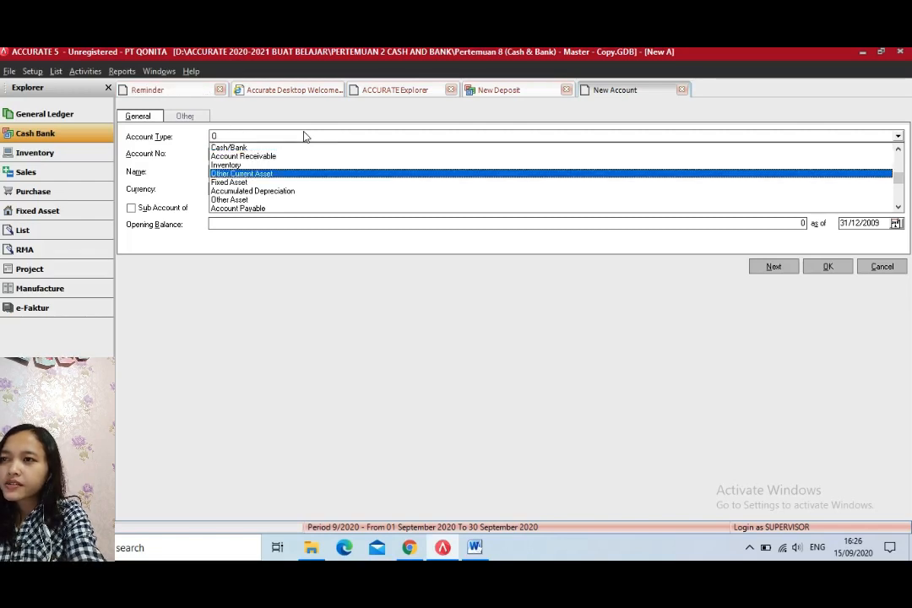
{"action": "type", "text": "ther"}
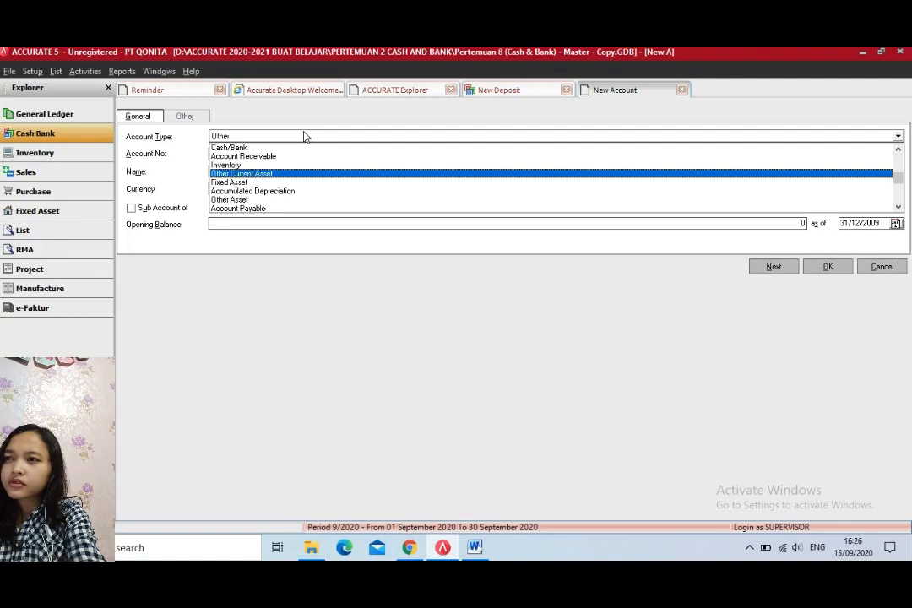
{"action": "type", "text": " Ex"}
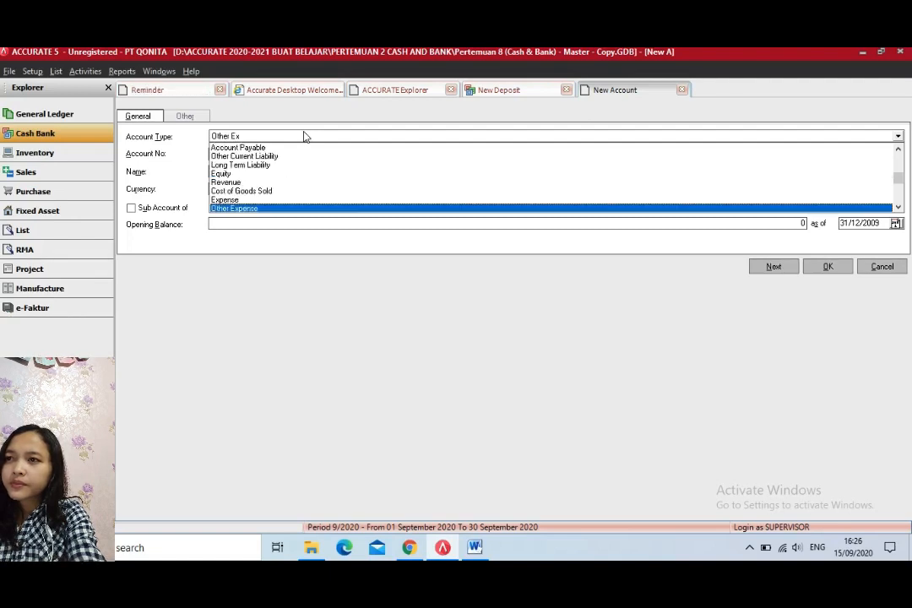
{"action": "key", "text": "Return"}
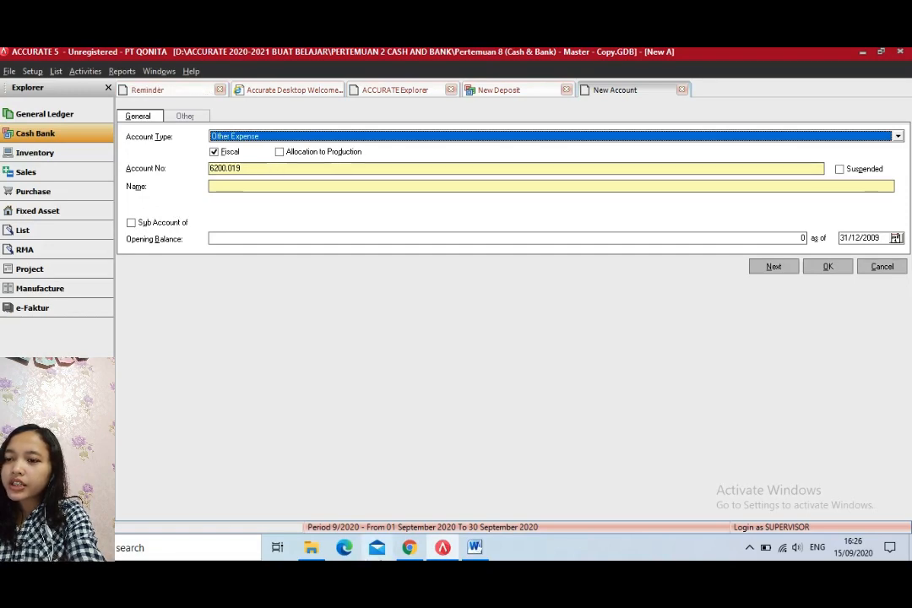
- Copy the new GL account code from exercise 8.4 in Word and set the account number in Accurate to 8100.006
{"action": "left_click", "coordinate": [474, 548]}
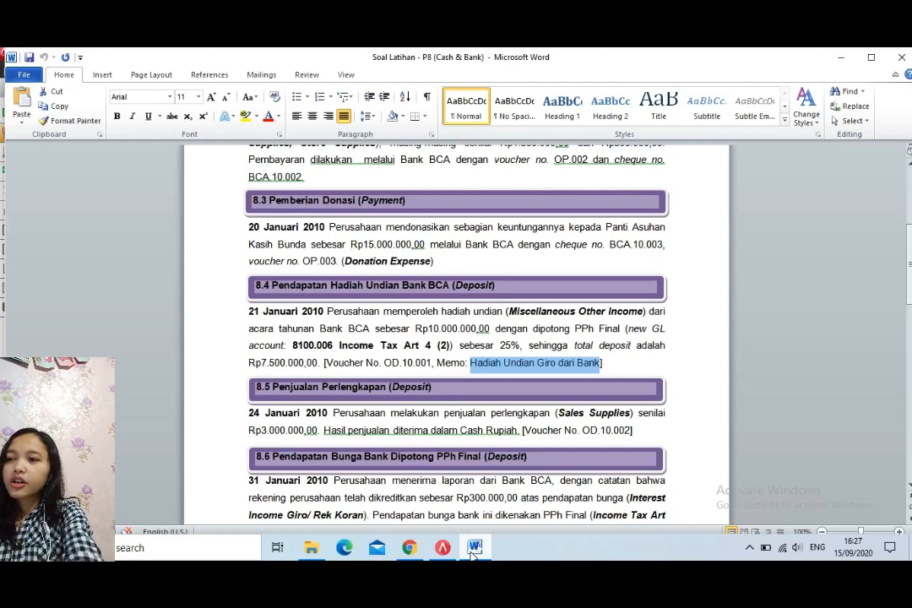
{"action": "left_click_drag", "start_coordinate": [293, 345], "coordinate": [323, 349]}
{"action": "key", "text": "ctrl+c"}
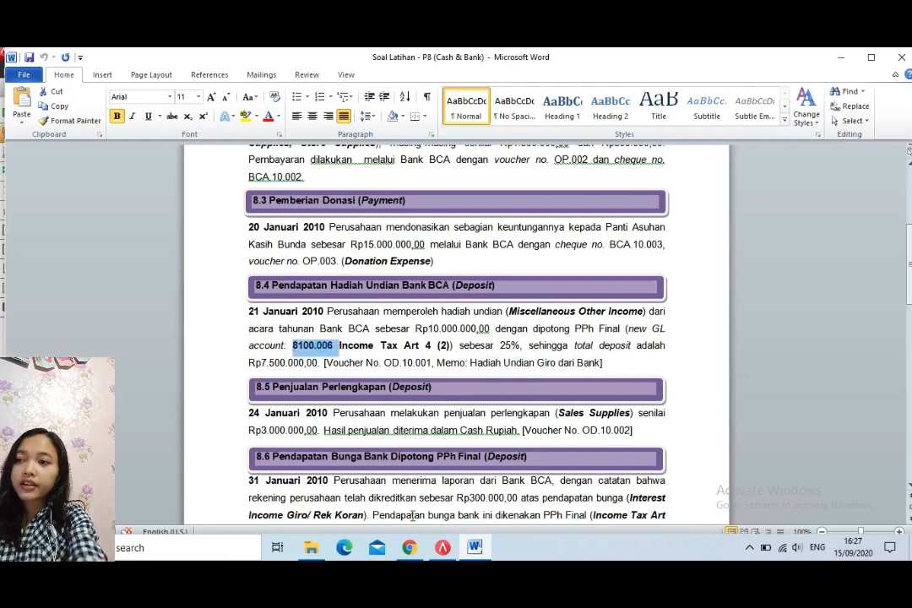
{"action": "key", "text": "alt+Tab"}
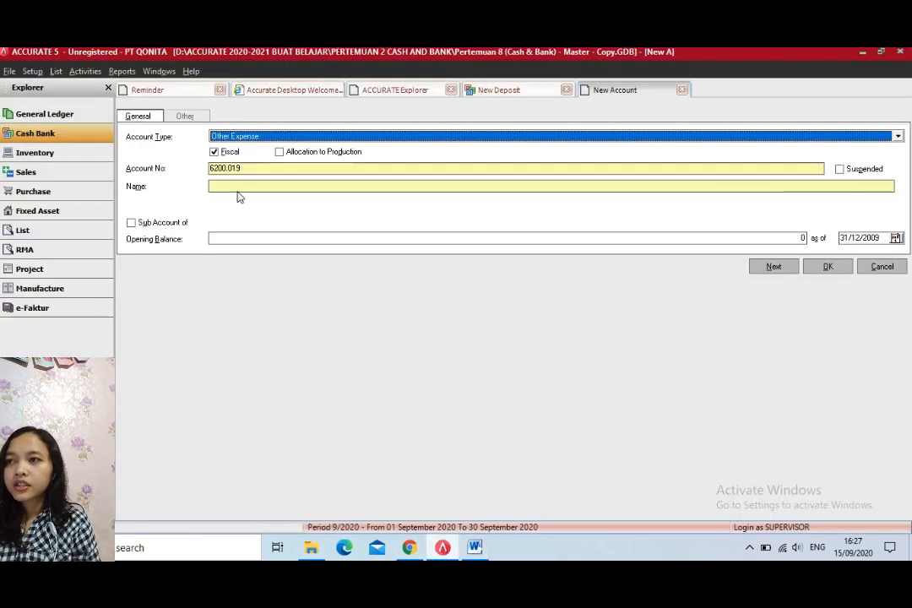
{"action": "left_click", "coordinate": [245, 169]}
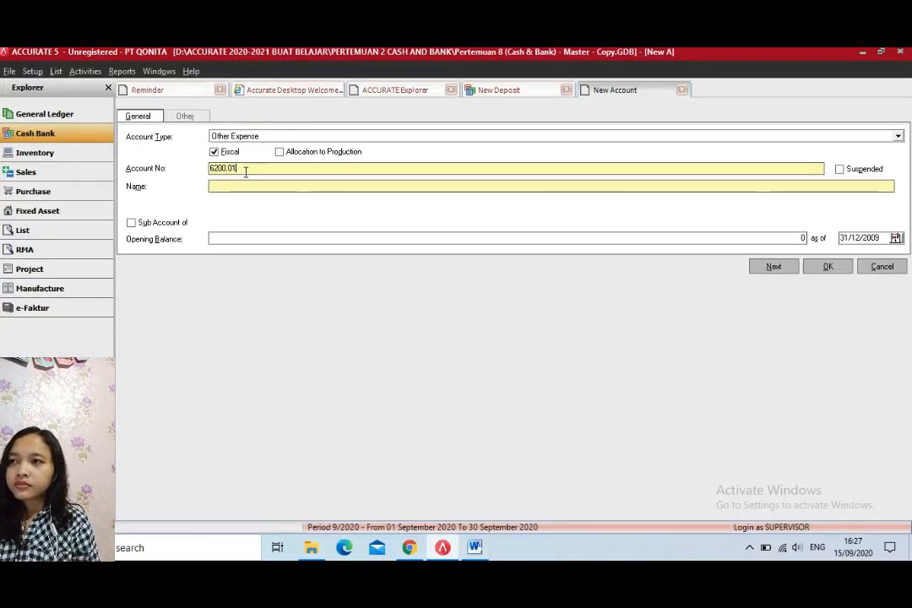
{"action": "key", "text": "BackSpace"}
{"action": "key", "text": "BackSpace"}
{"action": "key", "text": "BackSpace"}
{"action": "key", "text": "BackSpace"}
{"action": "key", "text": "BackSpace"}
{"action": "key", "text": "BackSpace"}
{"action": "key", "text": "BackSpace"}
{"action": "key", "text": "BackSpace"}
{"action": "key", "text": "ctrl+v"}
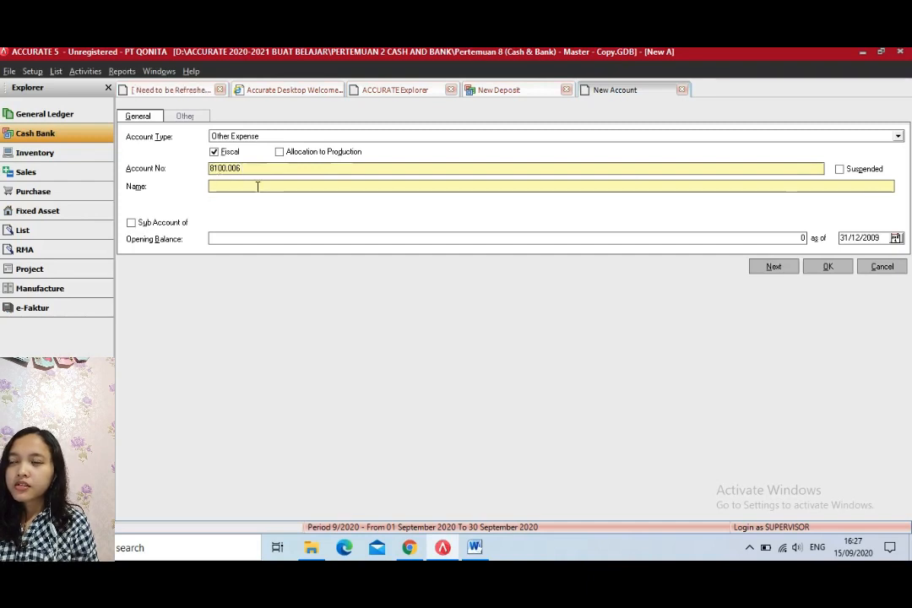
- Name the new account "Income Tax Art 4 (2)" and save it for the deposit's second detail line
{"action": "type", "text": "Income Ta"}
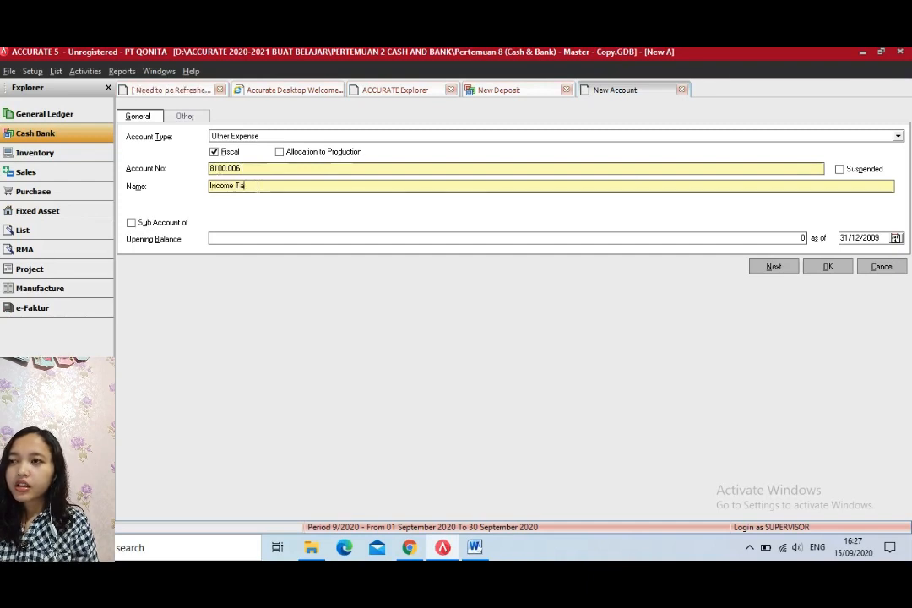
{"action": "type", "text": "x Art 4 "}
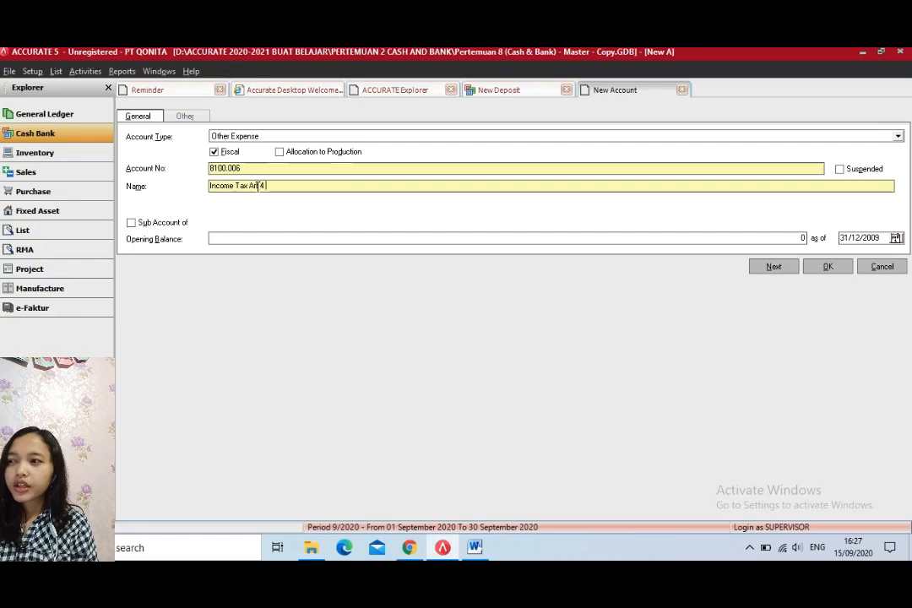
{"action": "type", "text": "(2)"}
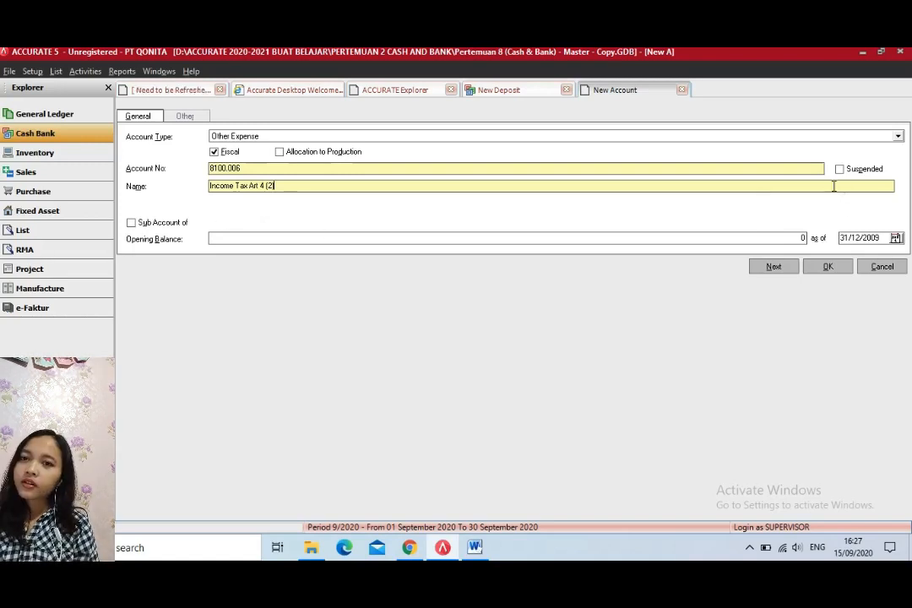
{"action": "left_click", "coordinate": [827, 267]}
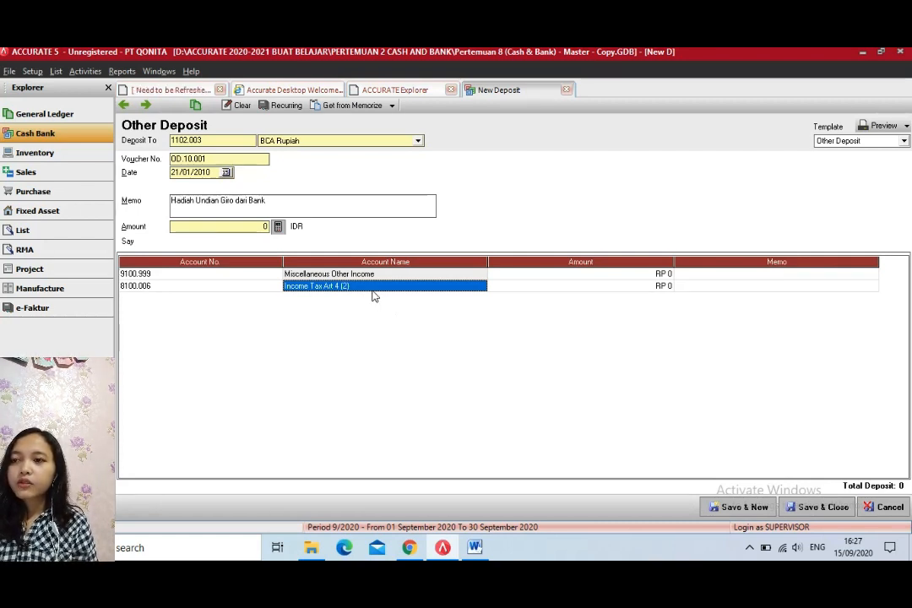
- Check the prize amount in Word and set the Miscellaneous Other Income line's amount to 10000000 in Accurate
{"action": "left_click", "coordinate": [632, 274]}
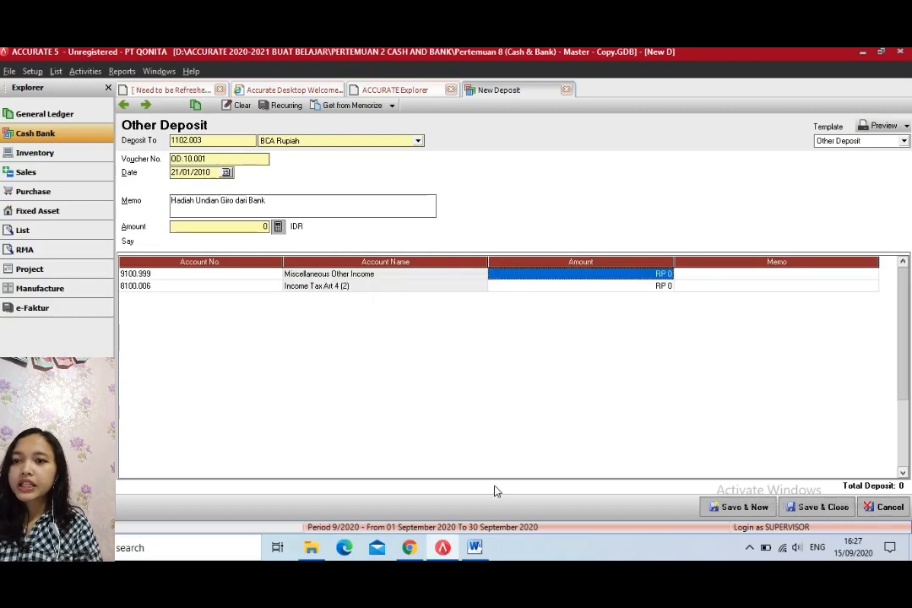
{"action": "left_click", "coordinate": [483, 549]}
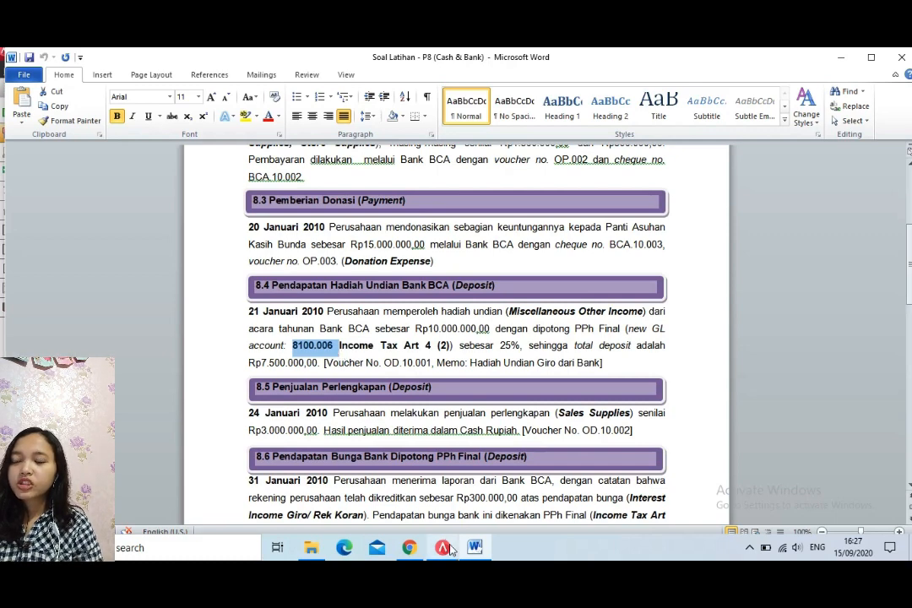
{"action": "key", "text": "alt+Tab"}
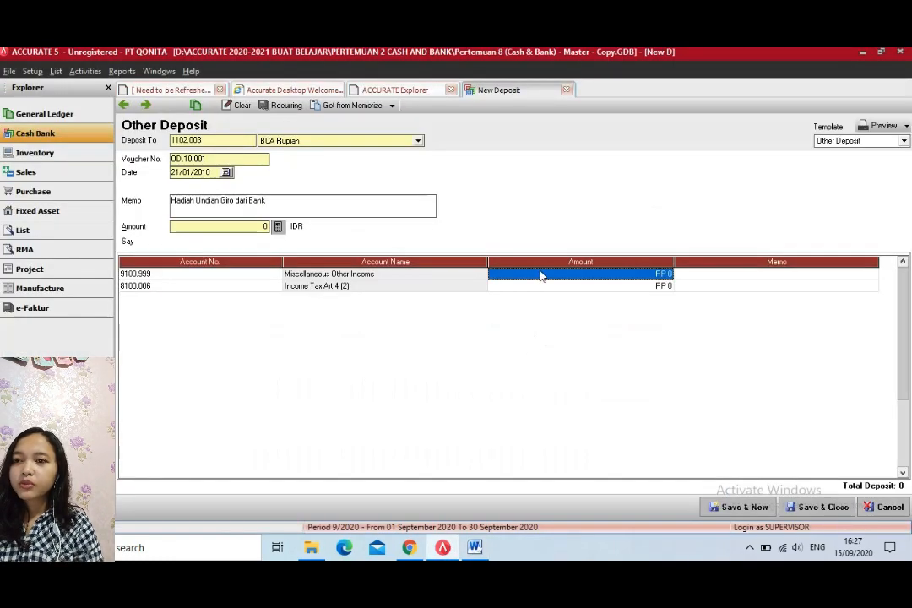
{"action": "type", "text": "10000"}
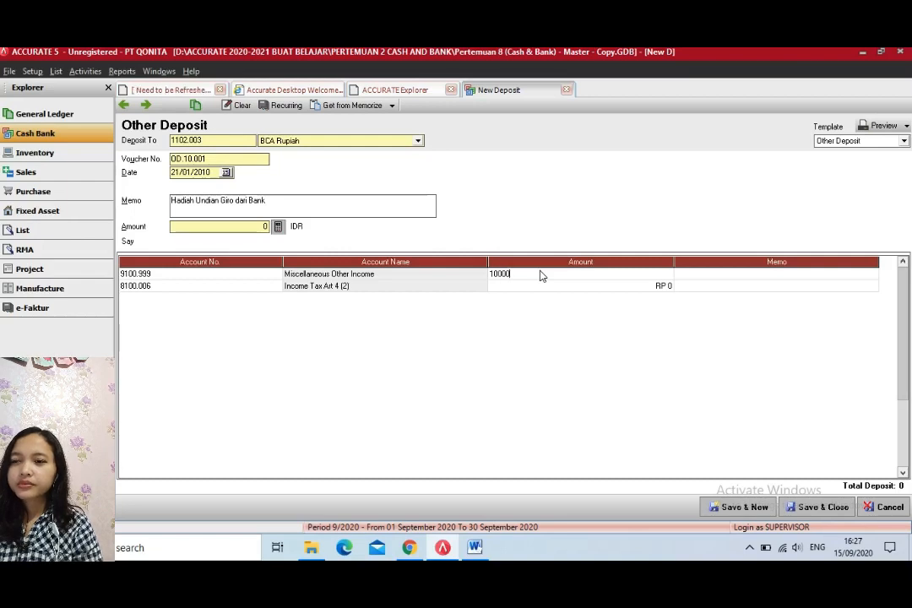
{"action": "type", "text": "000"}
{"action": "key", "text": "Tab"}
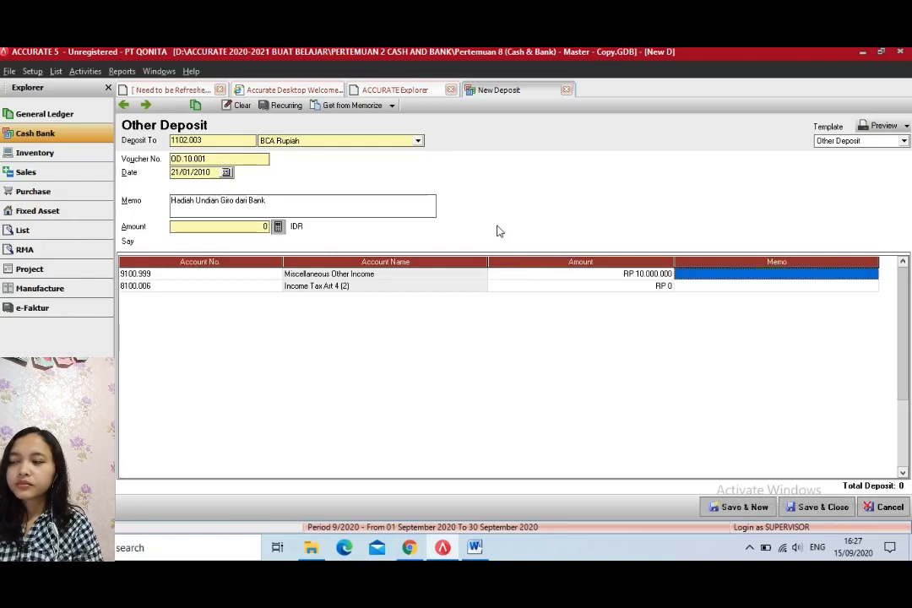
- Copy the deposit's memo "Hadiah Undian Giro dari Bank" into the memo of the Miscellaneous Other Income line
{"action": "left_click_drag", "start_coordinate": [263, 207], "coordinate": [167, 201]}
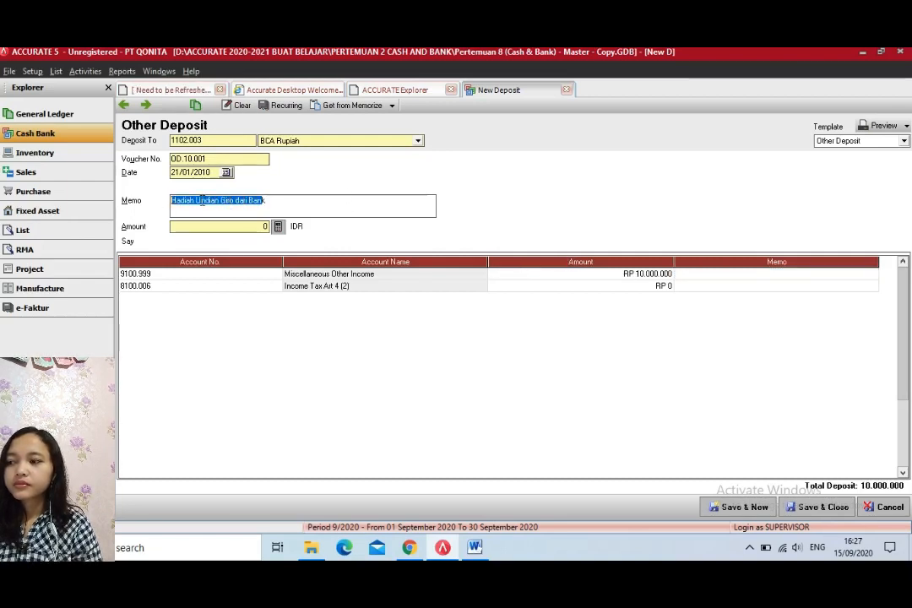
{"action": "left_click_drag", "start_coordinate": [271, 202], "coordinate": [171, 202]}
{"action": "key", "text": "ctrl+c"}
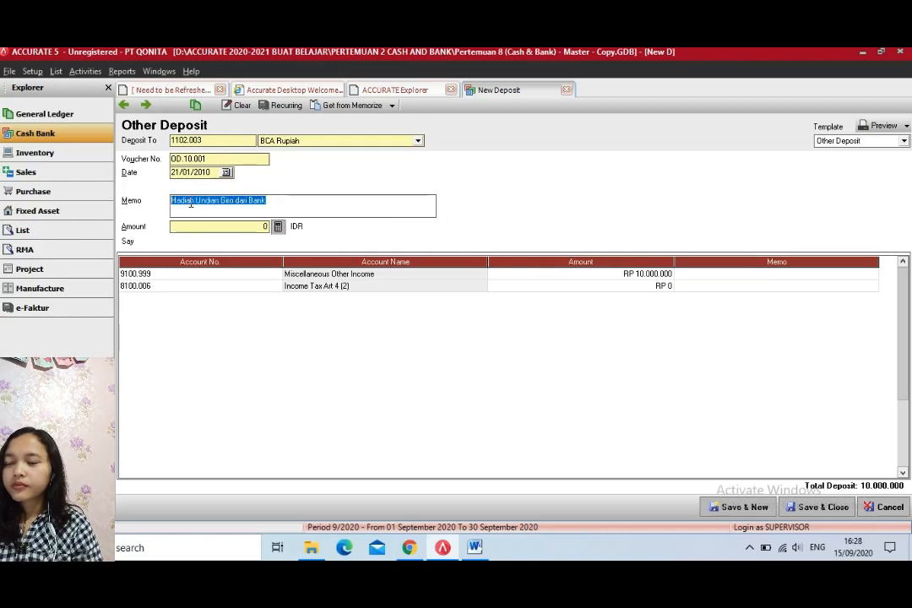
{"action": "left_click", "coordinate": [686, 273]}
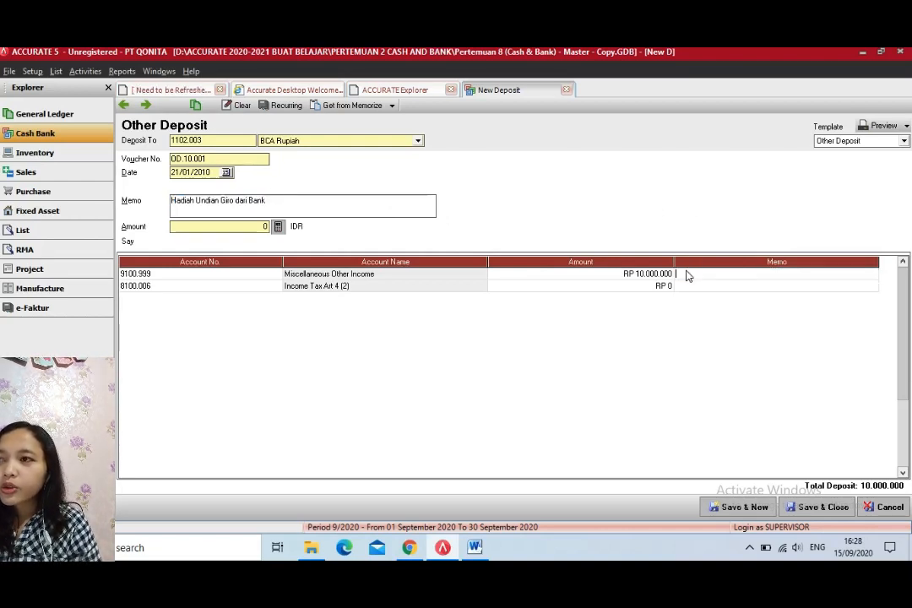
{"action": "key", "text": "ctrl+v"}
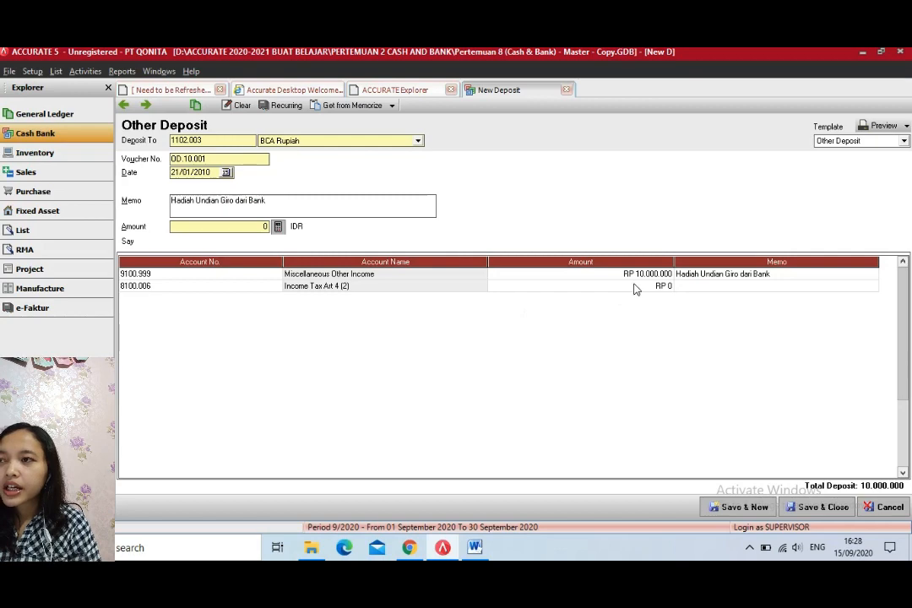
- Check the tax rate for exercise 8.4 in Word and set the Income Tax Art 4 (2) line's amount to -2500000 in Accurate
{"action": "left_click", "coordinate": [649, 286]}
{"action": "left_click", "coordinate": [475, 548]}
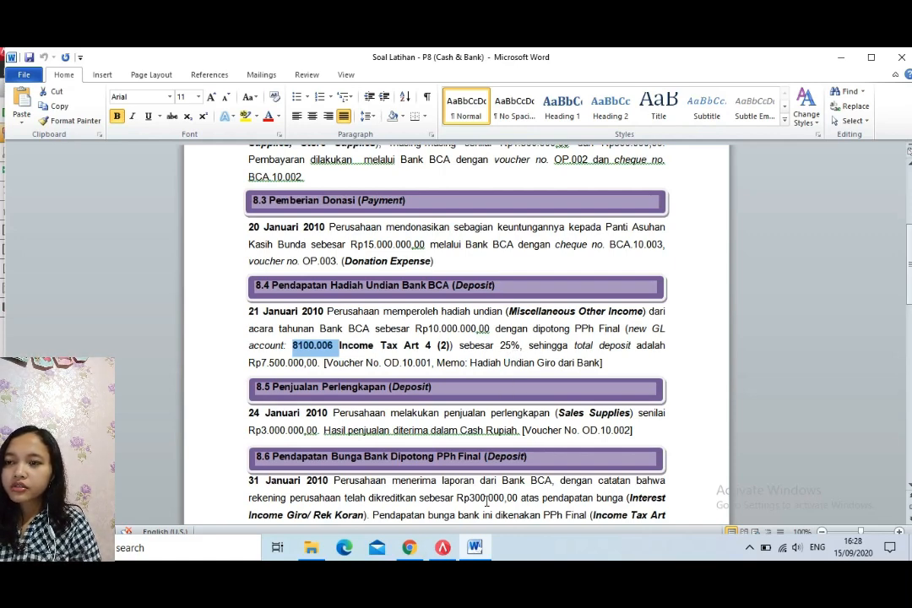
{"action": "left_click", "coordinate": [453, 549]}
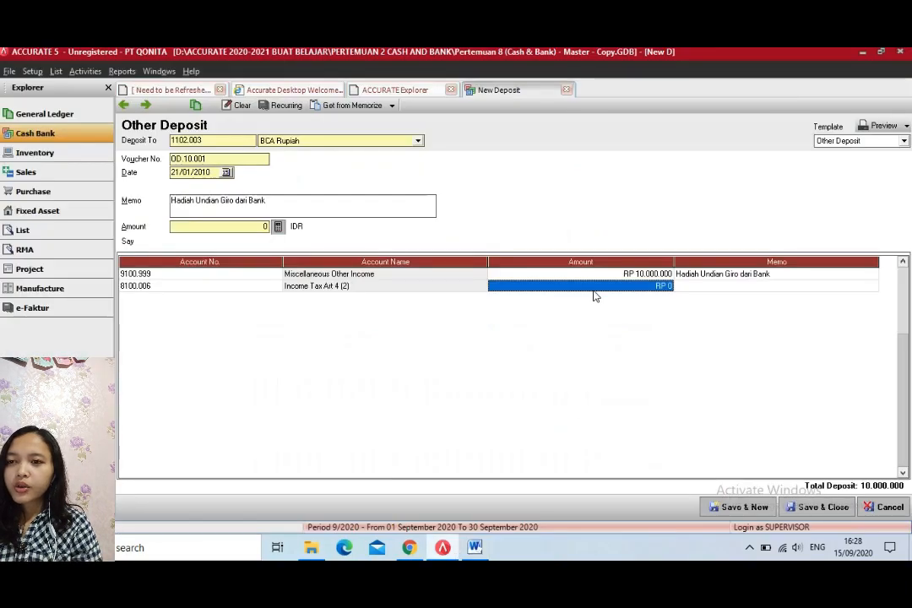
{"action": "type", "text": "25"}
{"action": "key", "text": "BackSpace"}
{"action": "key", "text": "BackSpace"}
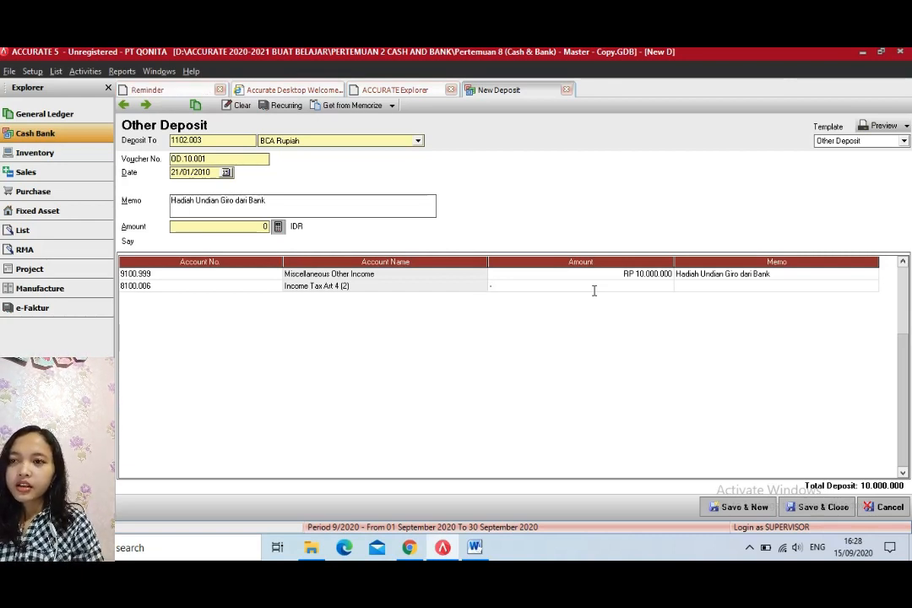
{"action": "type", "text": "-2"}
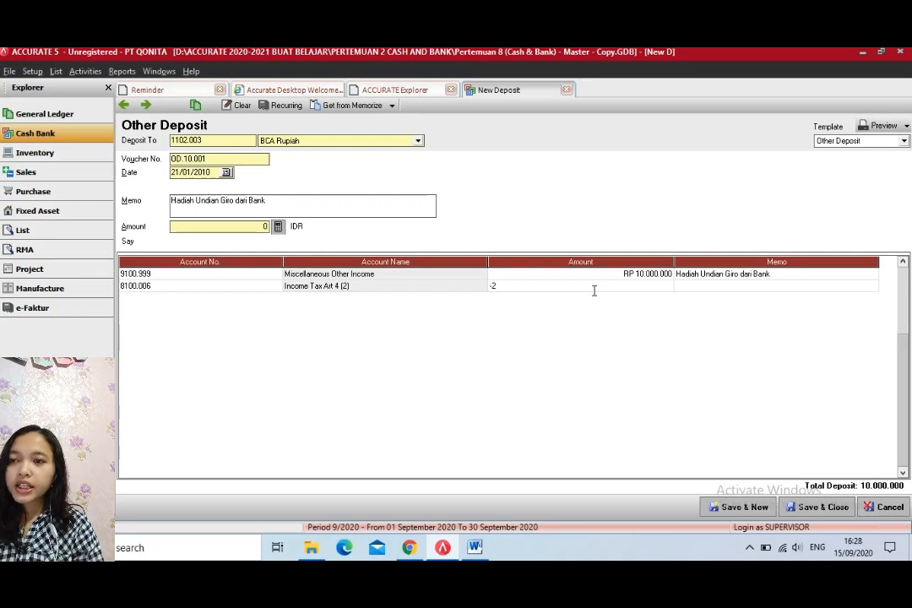
{"action": "type", "text": "500"}
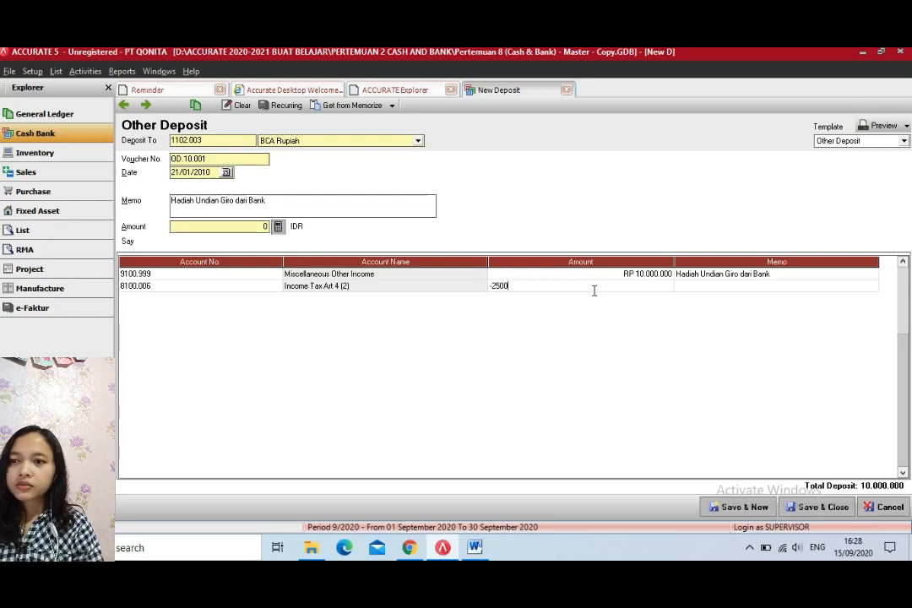
{"action": "type", "text": "000"}
{"action": "key", "text": "Tab"}
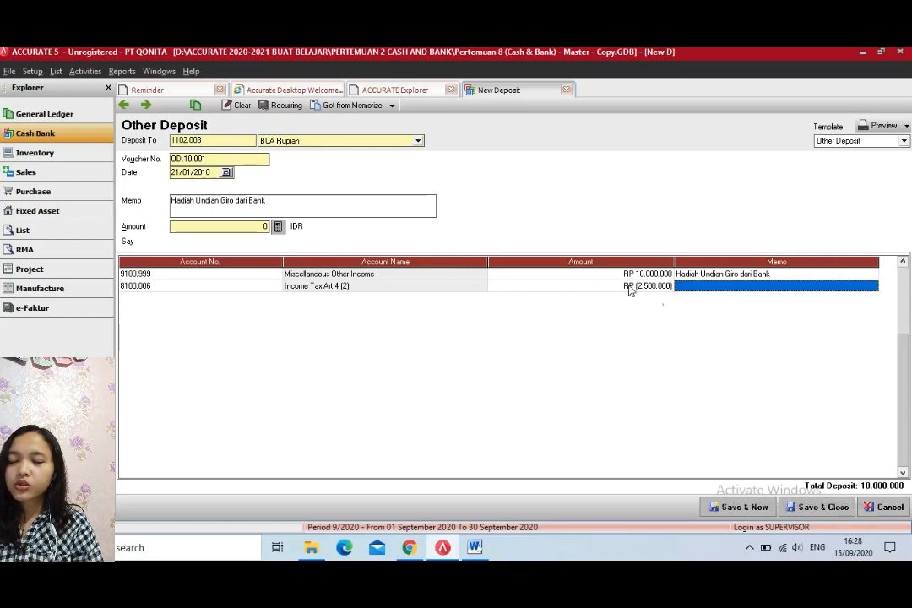
- Fill the Income Tax Art 4 (2) line's memo with "Hadiah Undian Giro dari Bank"
{"action": "left_click", "coordinate": [745, 287]}
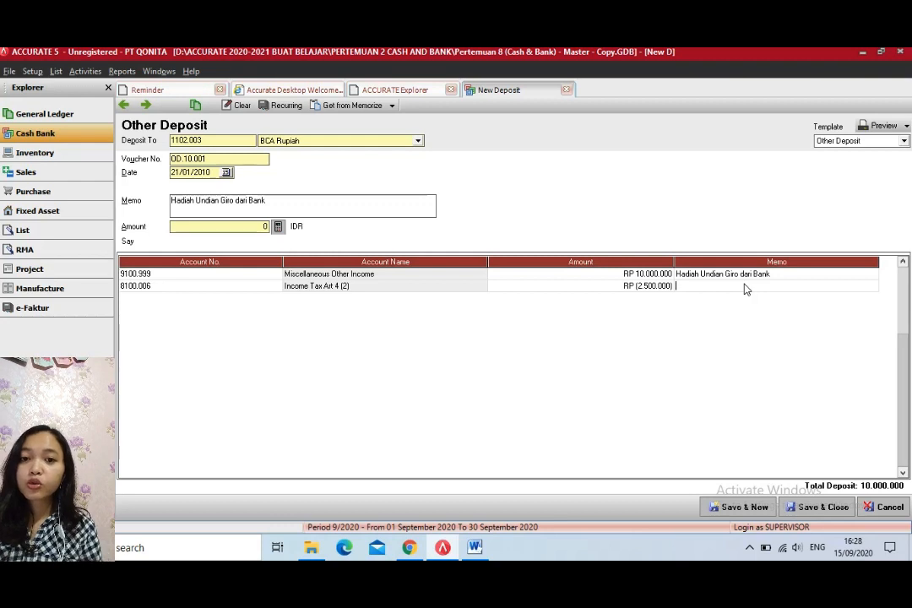
{"action": "left_click", "coordinate": [764, 274]}
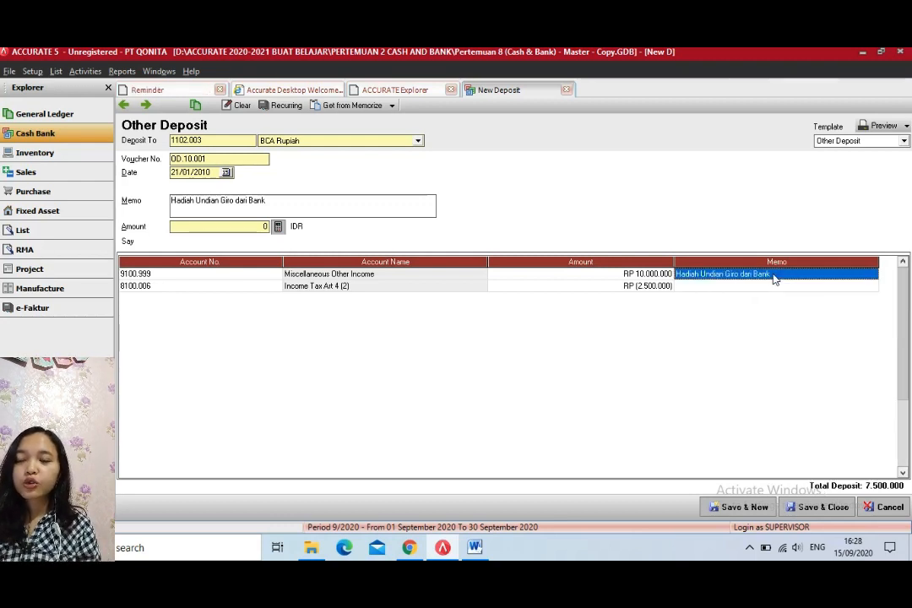
{"action": "left_click", "coordinate": [718, 287]}
{"action": "left_click", "coordinate": [719, 287]}
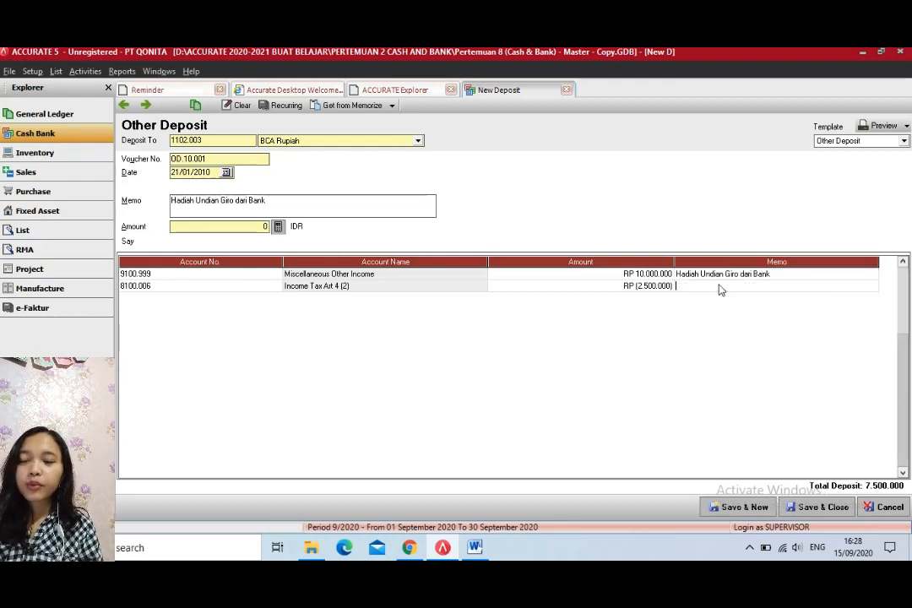
{"action": "type", "text": "Hadiah Undian Giro dari Bank"}
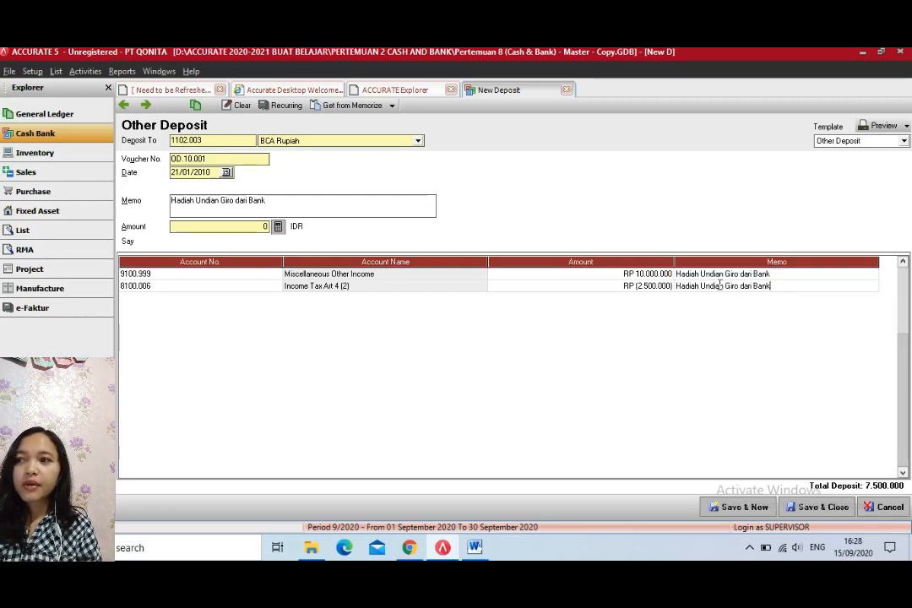
- Calculate the deposit amount from the detail lines, compare it with exercise 8.4 in Word, and save and close the deposit in Accurate
{"action": "left_click", "coordinate": [277, 228]}
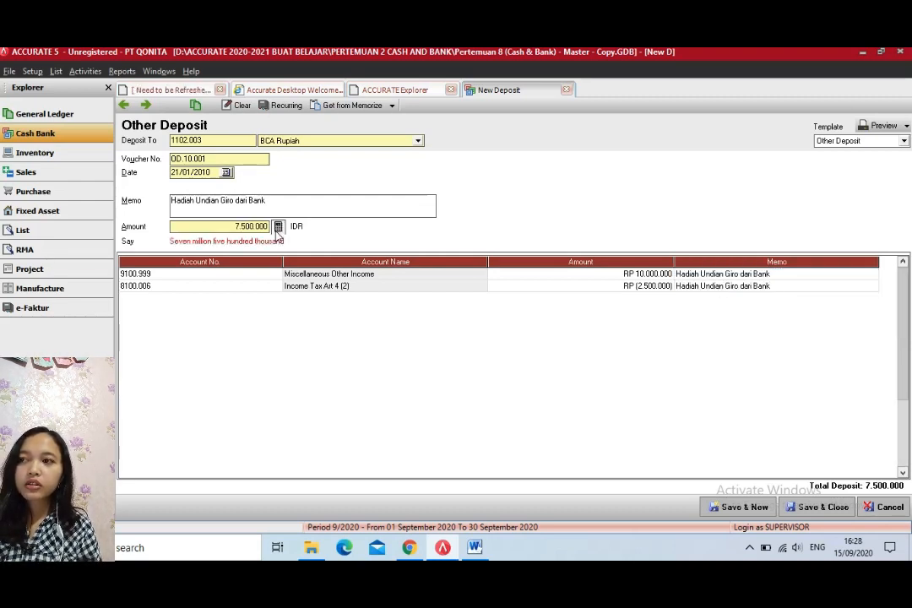
{"action": "left_click", "coordinate": [475, 547]}
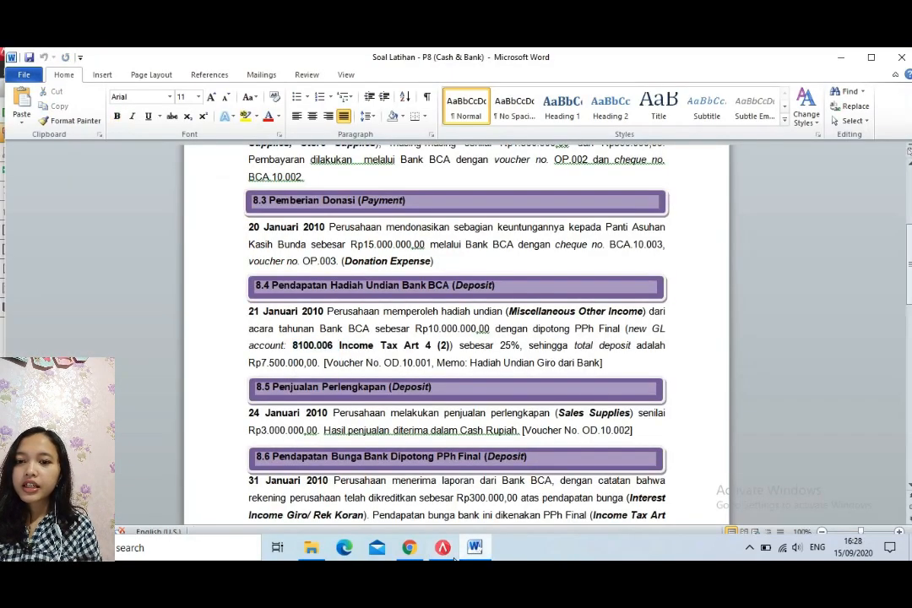
{"action": "key", "text": "alt+Tab"}
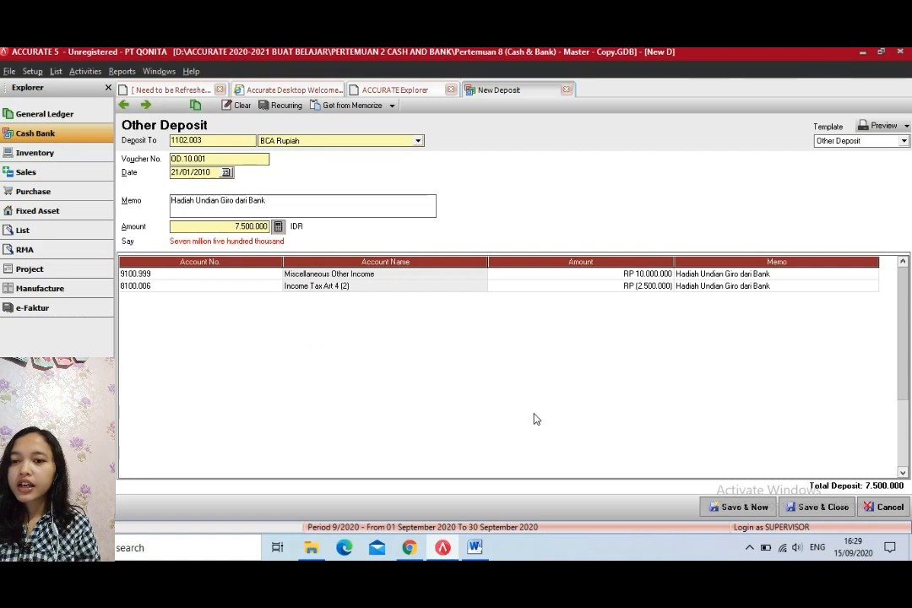
{"action": "left_click", "coordinate": [815, 508]}
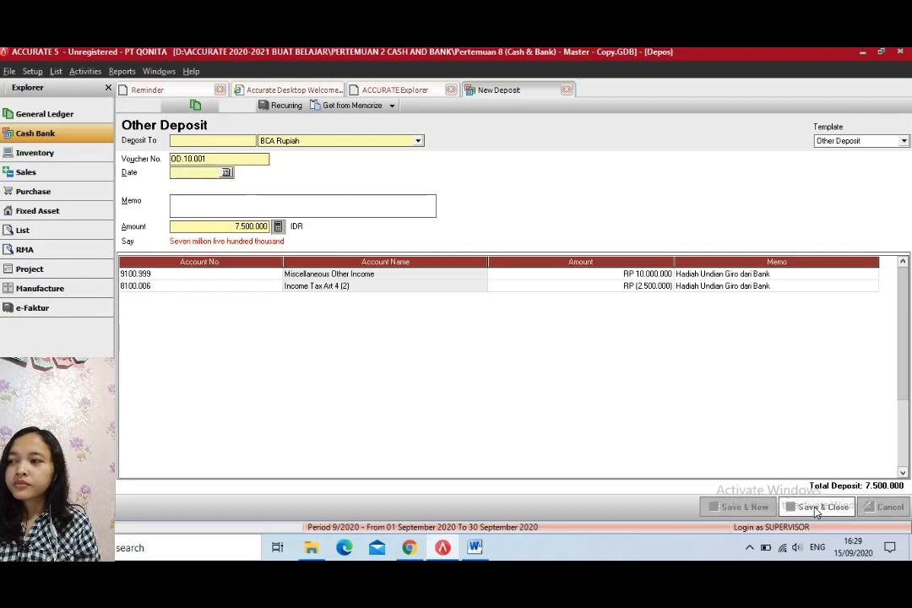
- Read exercise 8.5 in Word and start a new Other Deposit in Accurate into the Cash Rupiah account
{"action": "left_click", "coordinate": [474, 549]}
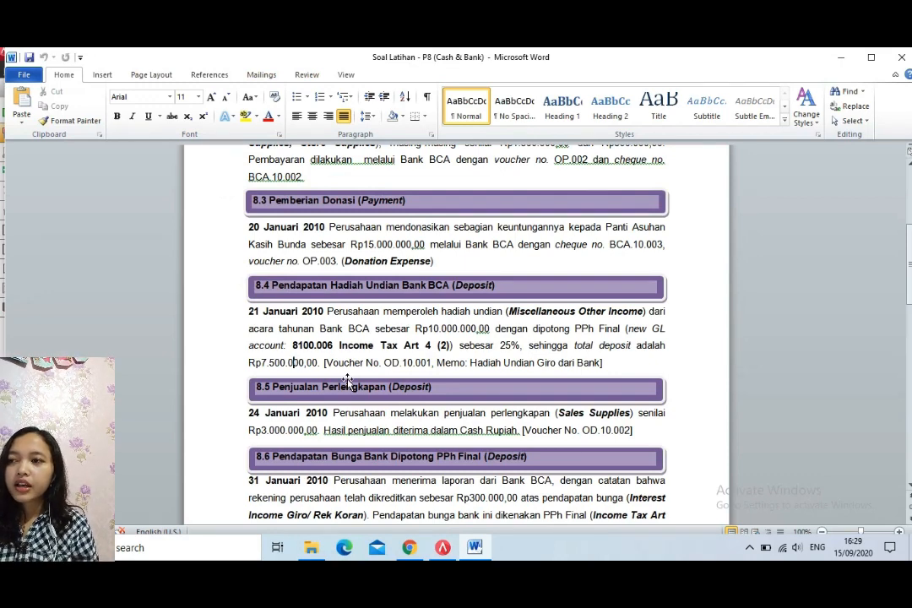
{"action": "scroll", "coordinate": [347, 380], "scroll_direction": "down", "scroll_amount": 3}
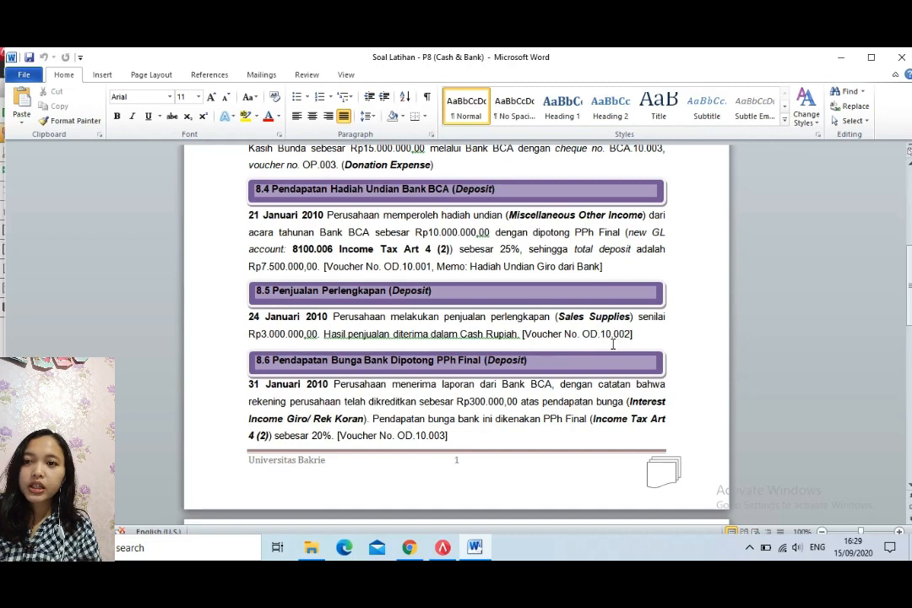
{"action": "left_click", "coordinate": [442, 548]}
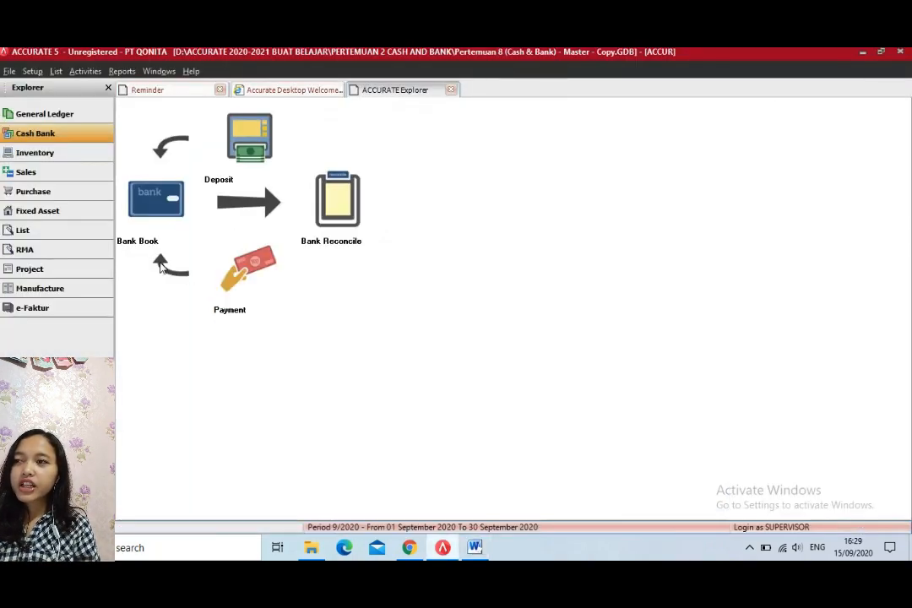
{"action": "left_click", "coordinate": [253, 158]}
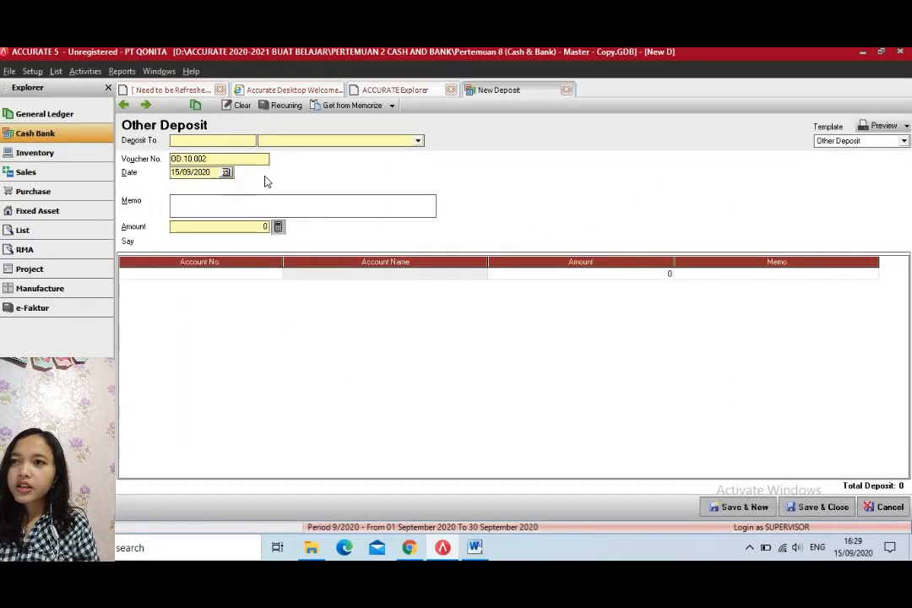
{"action": "left_click", "coordinate": [417, 141]}
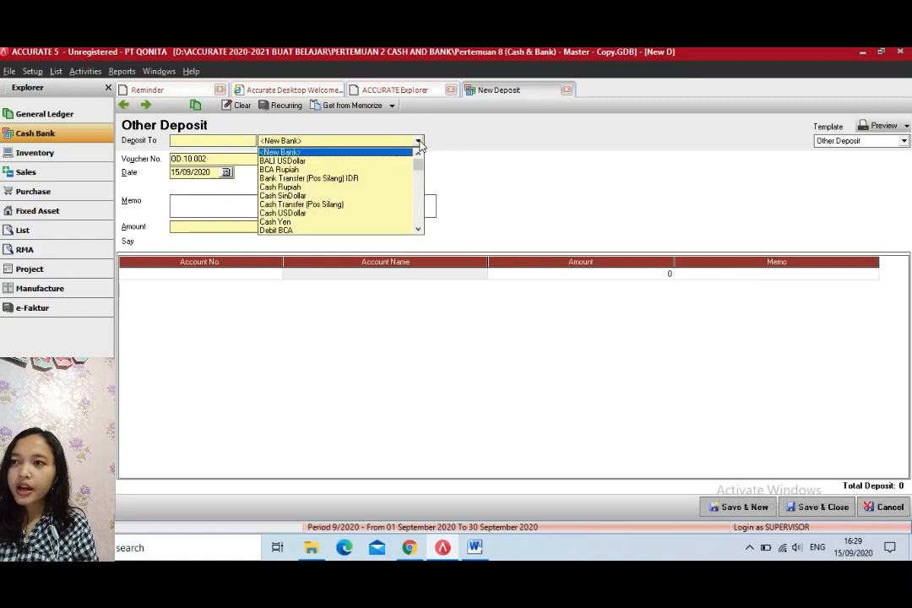
{"action": "left_click", "coordinate": [281, 187]}
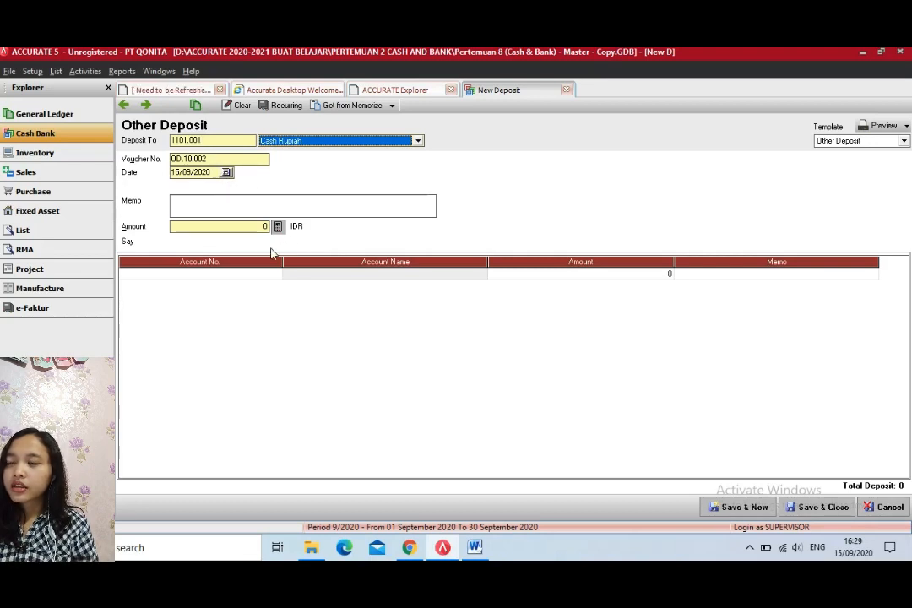
- Set the new deposit's date to 24/01/2010
{"action": "left_click", "coordinate": [215, 172]}
{"action": "key", "text": "Delete"}
{"action": "type", "text": "2"}
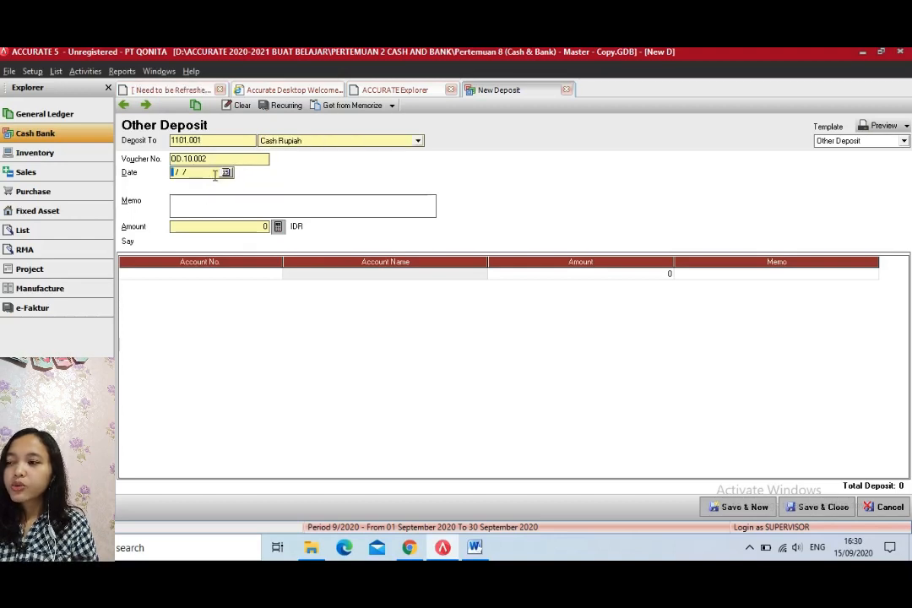
{"action": "type", "text": "4/"}
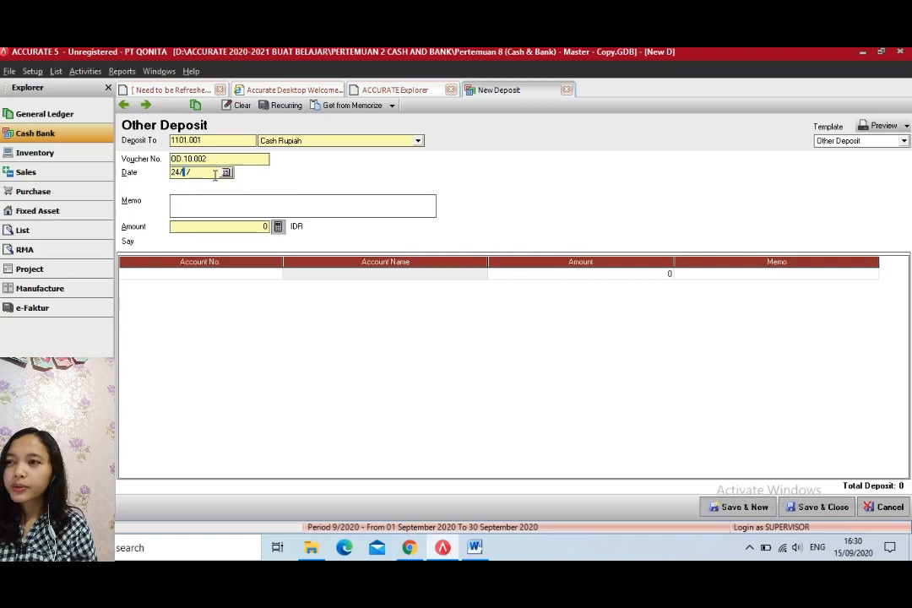
{"action": "type", "text": "01/2010"}
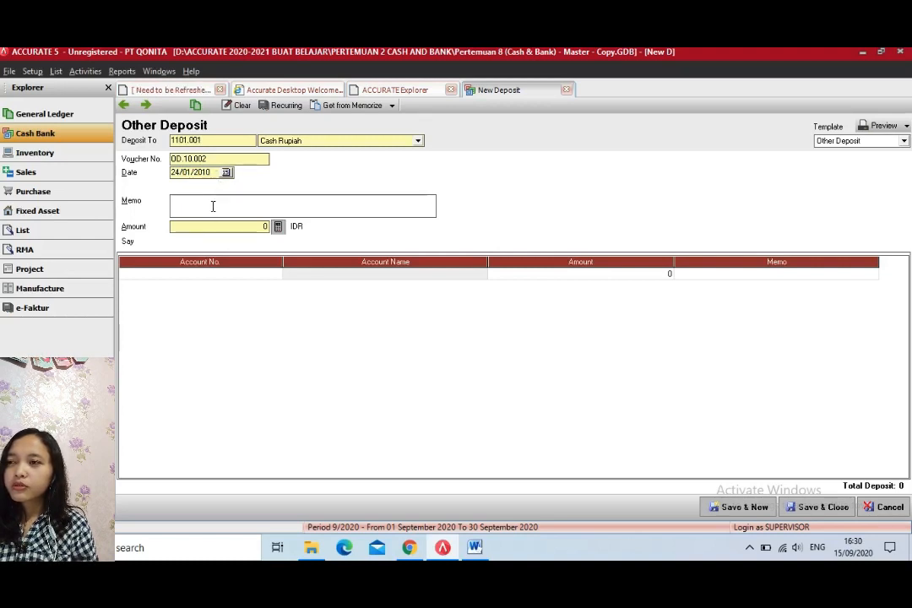
- Recheck exercise 8.5 in Word and enter the deposit's memo in Accurate as "Perusahaan mnejual perlengkapan"
{"action": "left_click", "coordinate": [473, 548]}
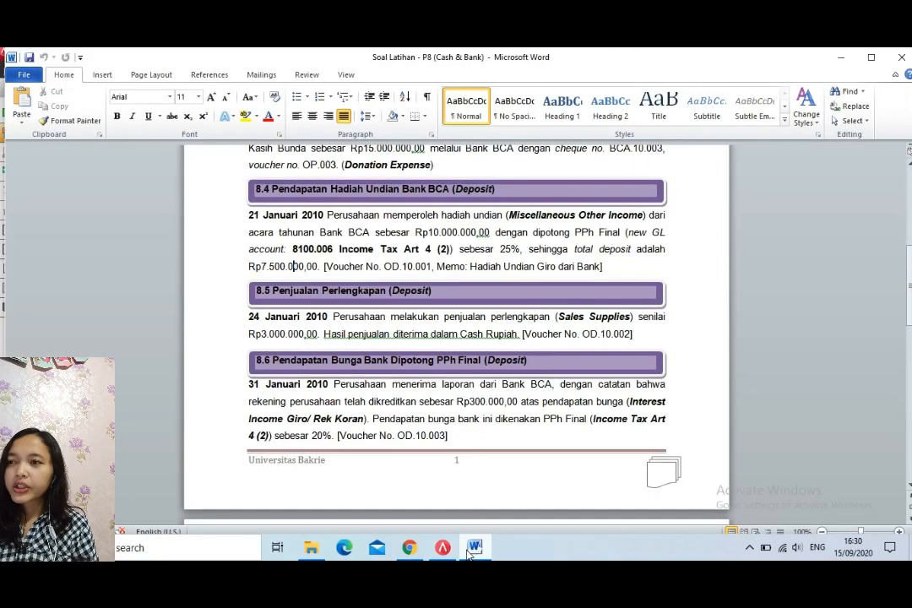
{"action": "left_click", "coordinate": [473, 548]}
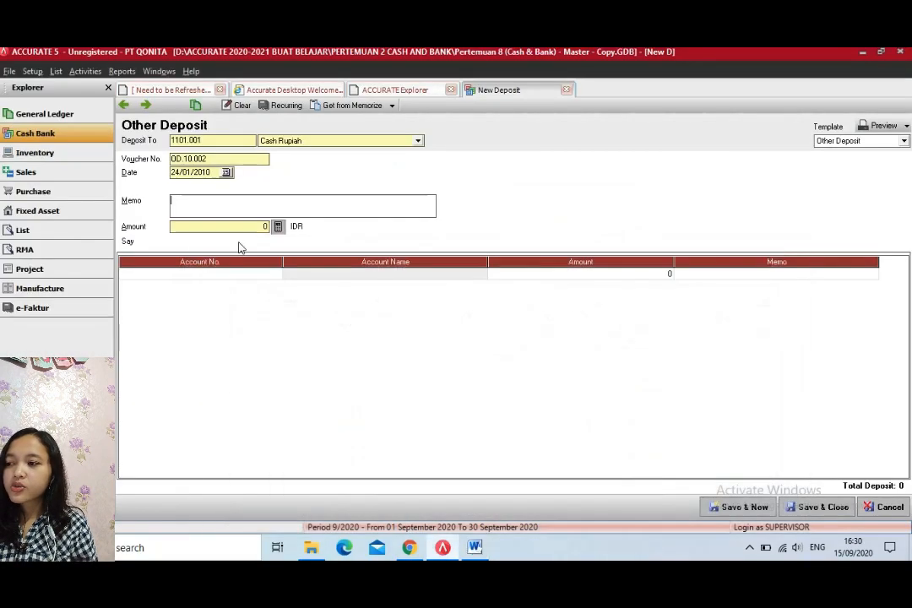
{"action": "type", "text": "Peru"}
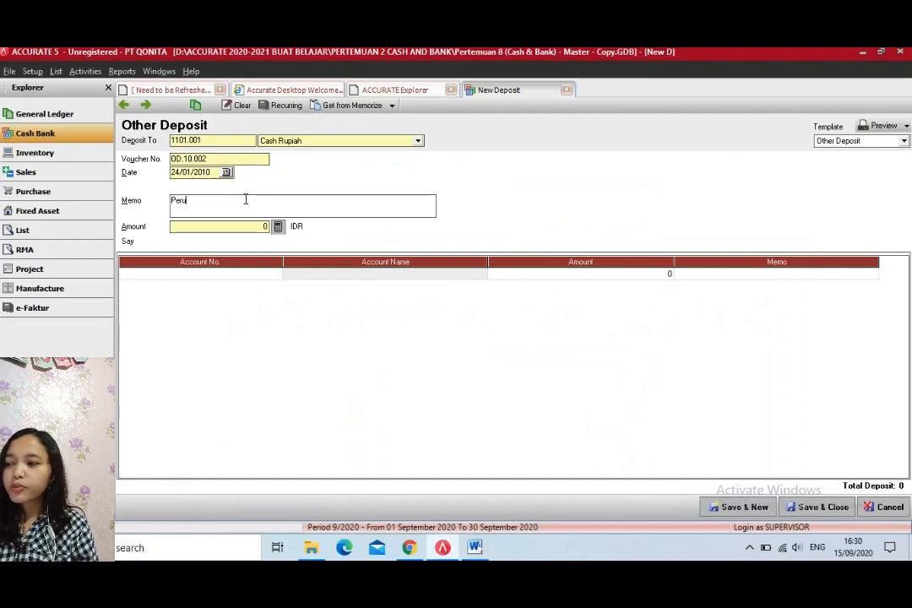
{"action": "type", "text": "sahaan m"}
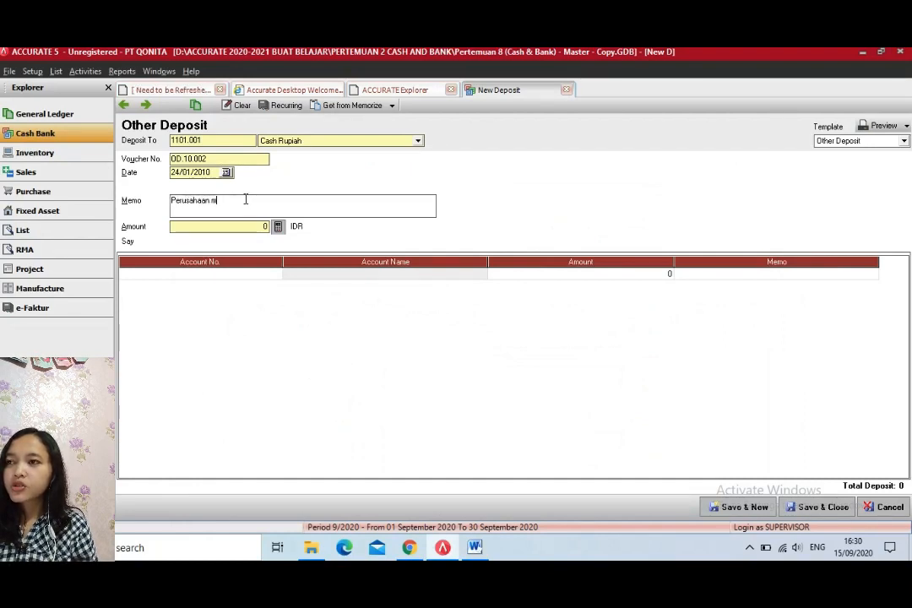
{"action": "type", "text": "nejual pe"}
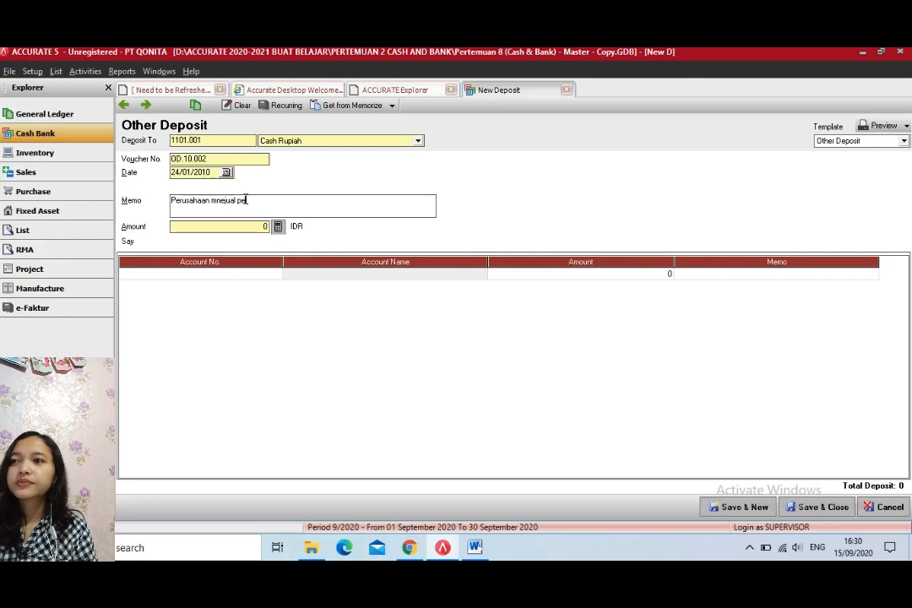
{"action": "type", "text": "rle"}
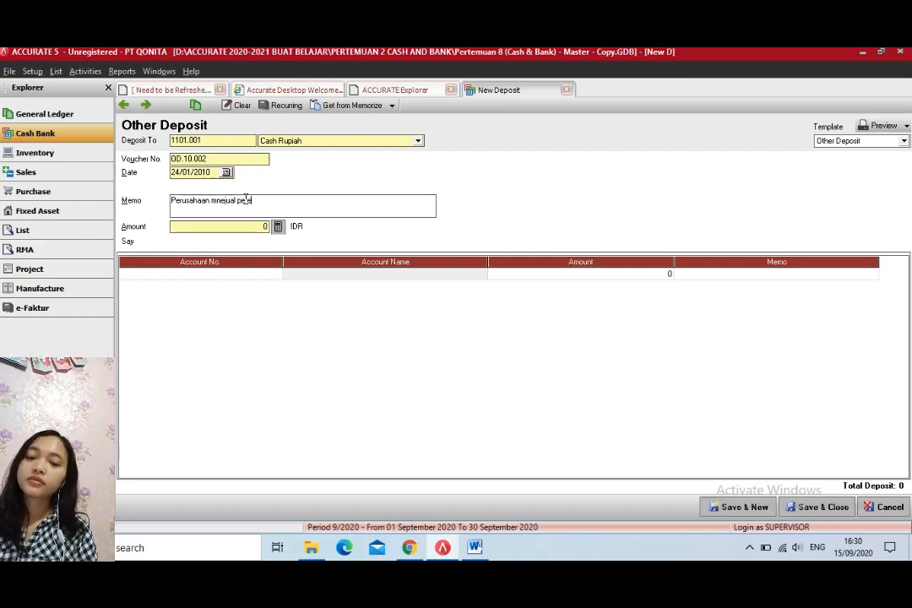
{"action": "key", "text": "BackSpace"}
{"action": "type", "text": "ngkap"}
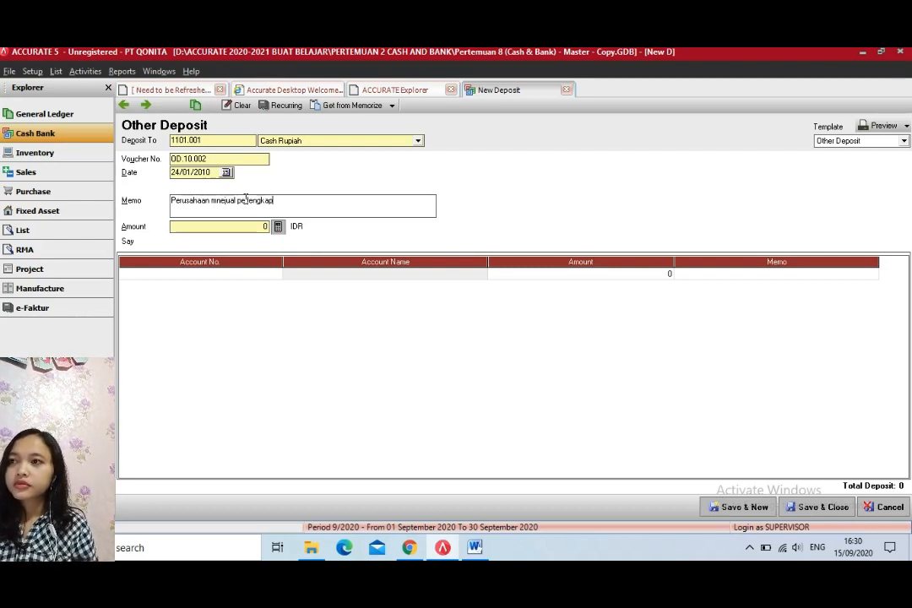
{"action": "type", "text": "an"}
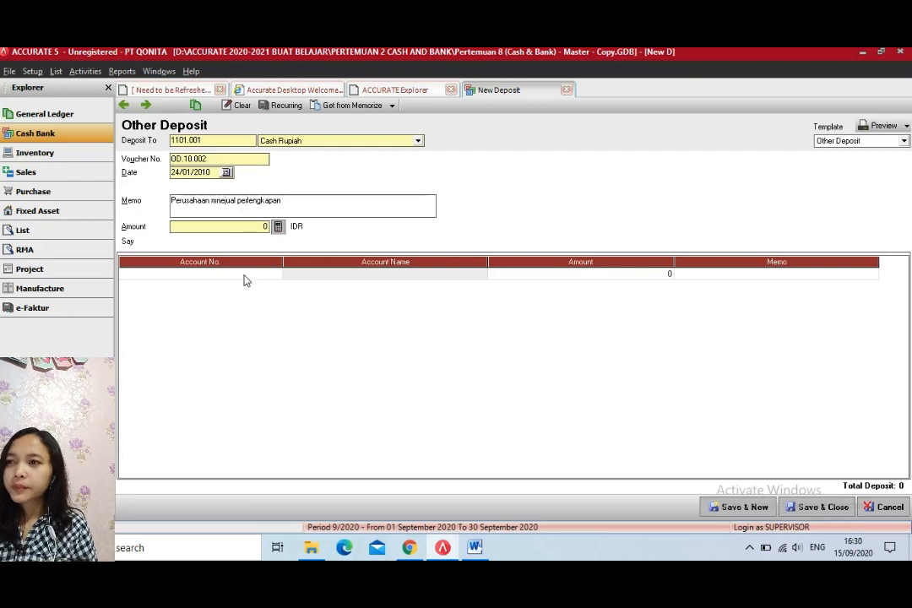
- Add the Sales Supplies account (4200.004) as the deposit's detail line and reopen exercise 8.5 in Word to check the amount
{"action": "left_click", "coordinate": [275, 279]}
{"action": "left_click", "coordinate": [275, 276]}
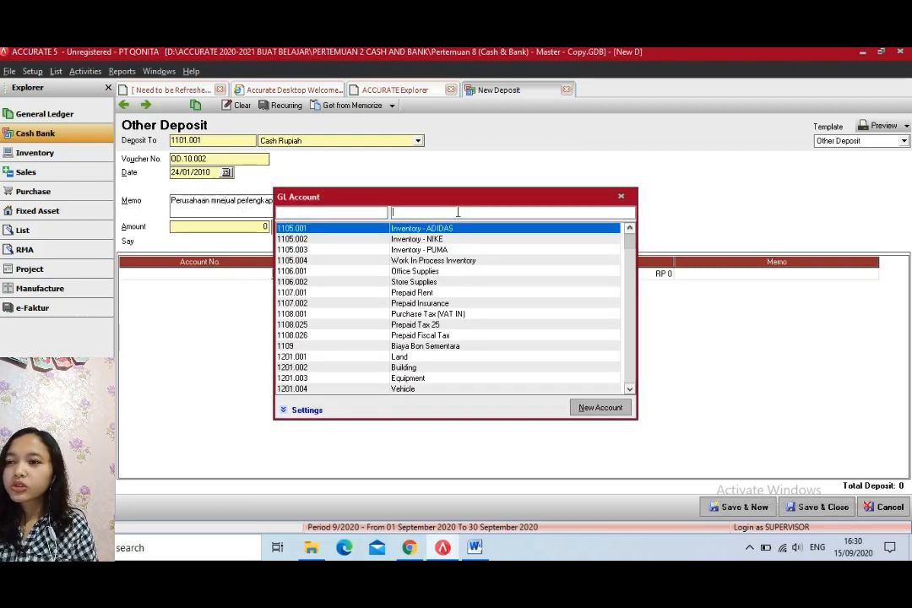
{"action": "type", "text": "sale"}
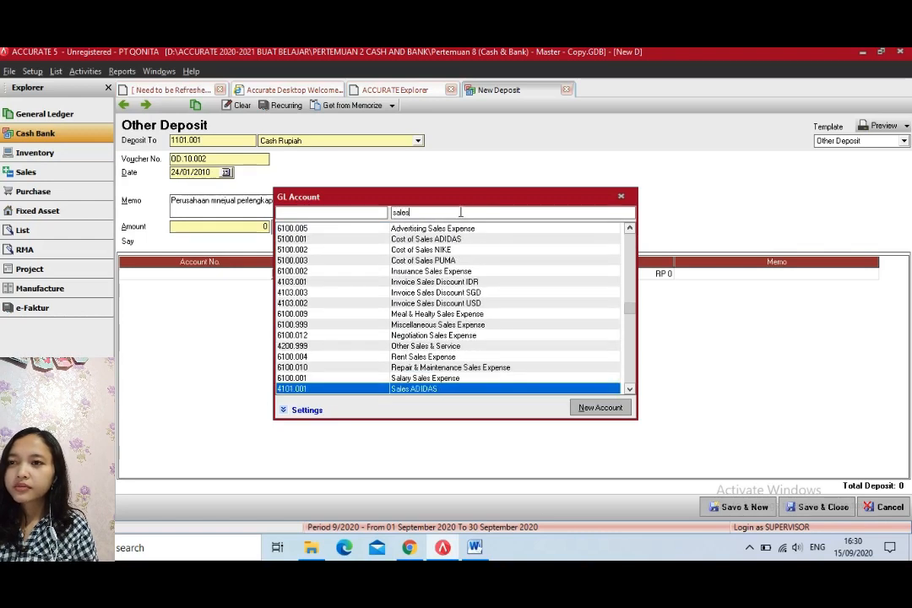
{"action": "type", "text": "s"}
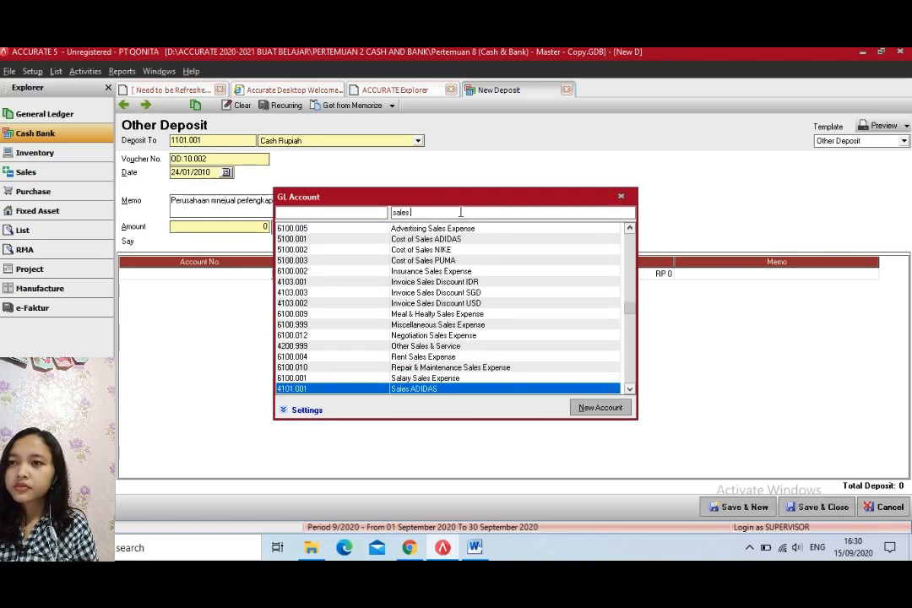
{"action": "type", "text": "su"}
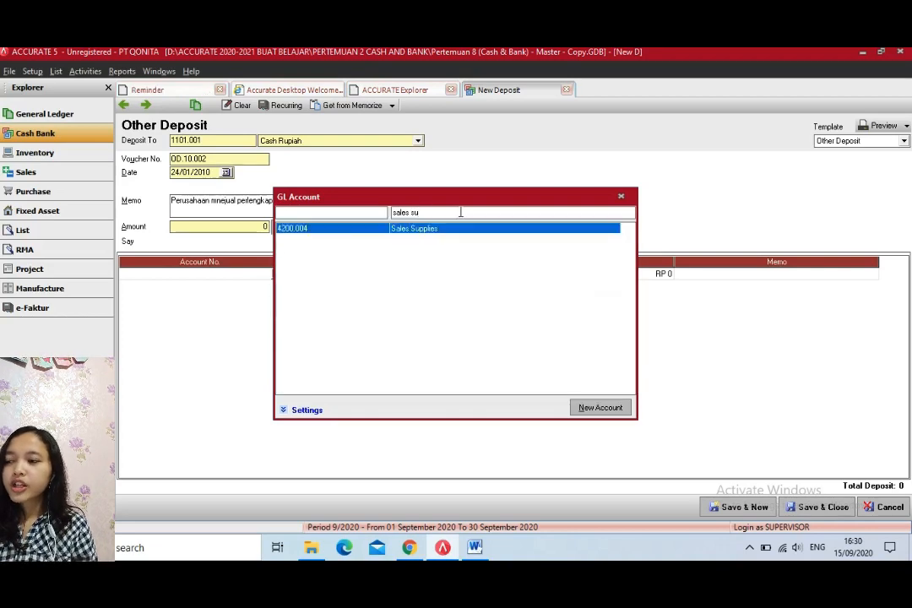
{"action": "key", "text": "Return"}
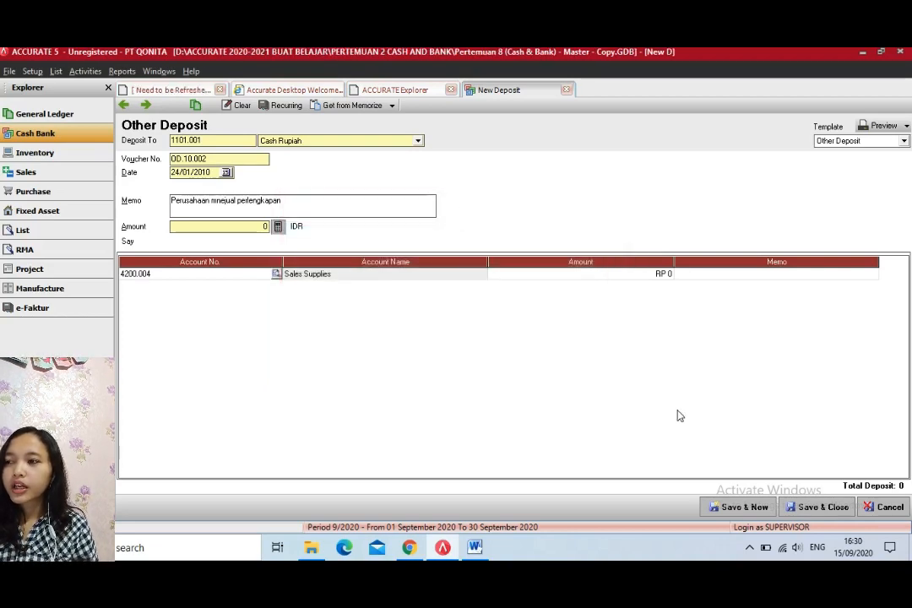
{"action": "left_click", "coordinate": [475, 547]}
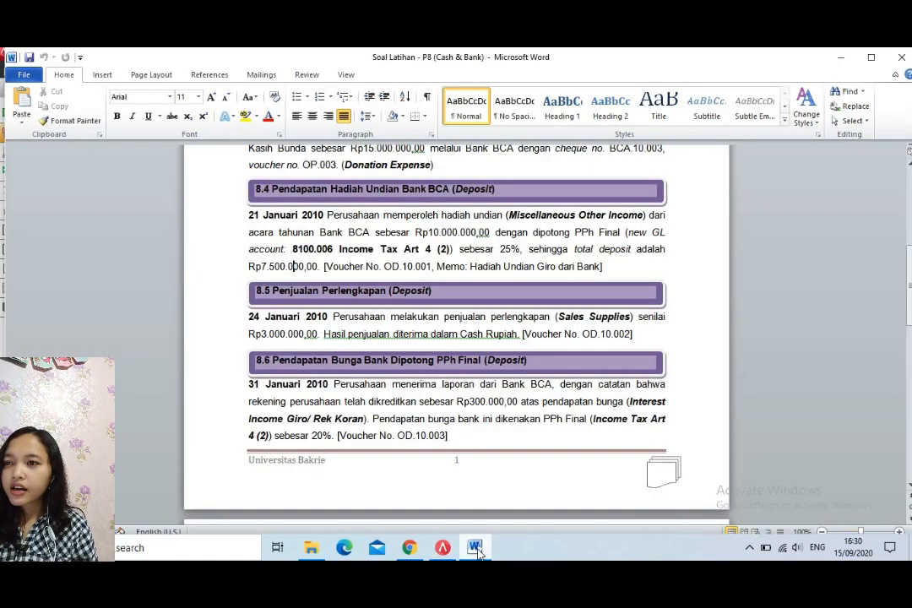
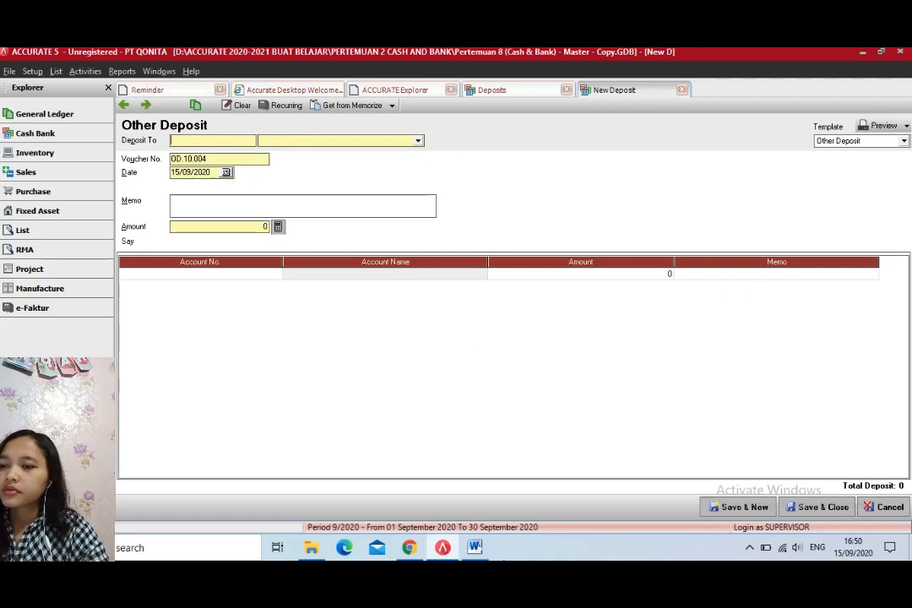
- Read exercise 8.6 in Word and set the new Other Deposit in Accurate to go into BCA Rupiah
{"action": "left_click", "coordinate": [478, 549]}
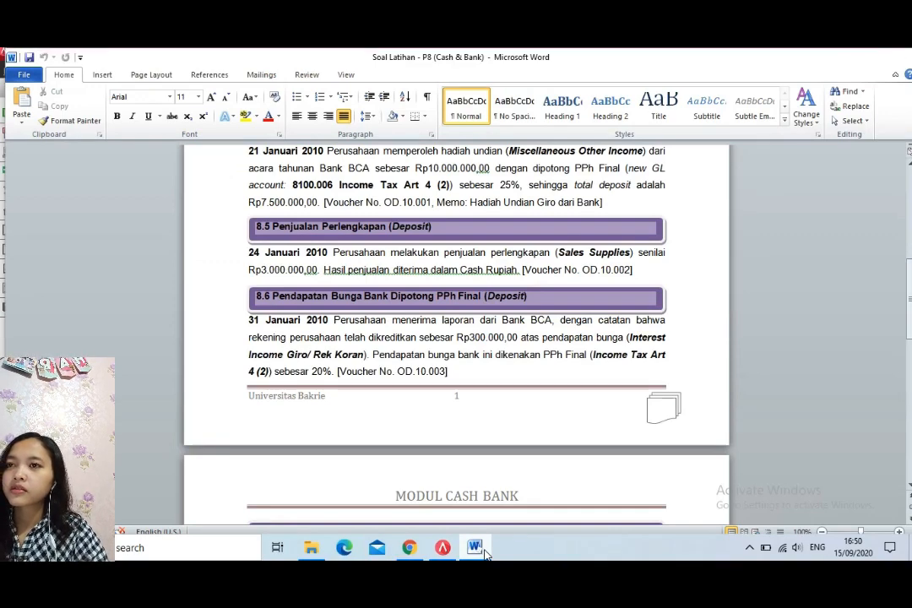
{"action": "left_click", "coordinate": [475, 549]}
{"action": "left_click", "coordinate": [418, 142]}
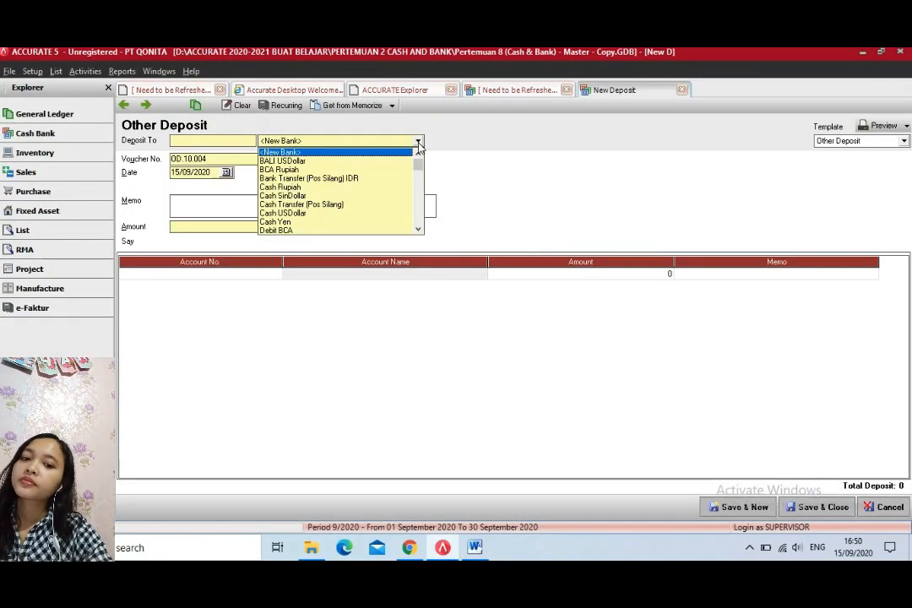
{"action": "left_click", "coordinate": [279, 169]}
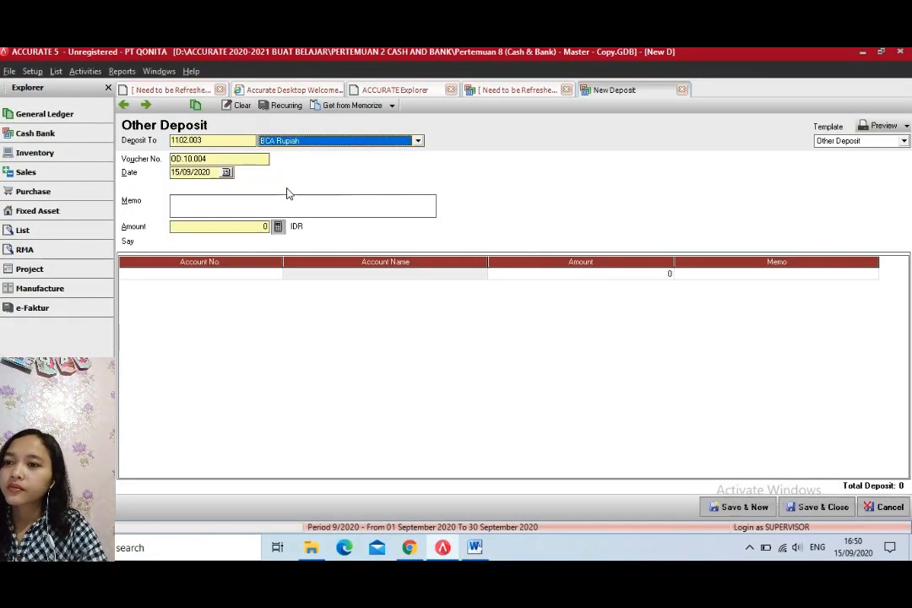
- Recheck exercise 8.6 in Word and change the deposit's voucher number in Accurate to OD.10.003
{"action": "left_click", "coordinate": [469, 552]}
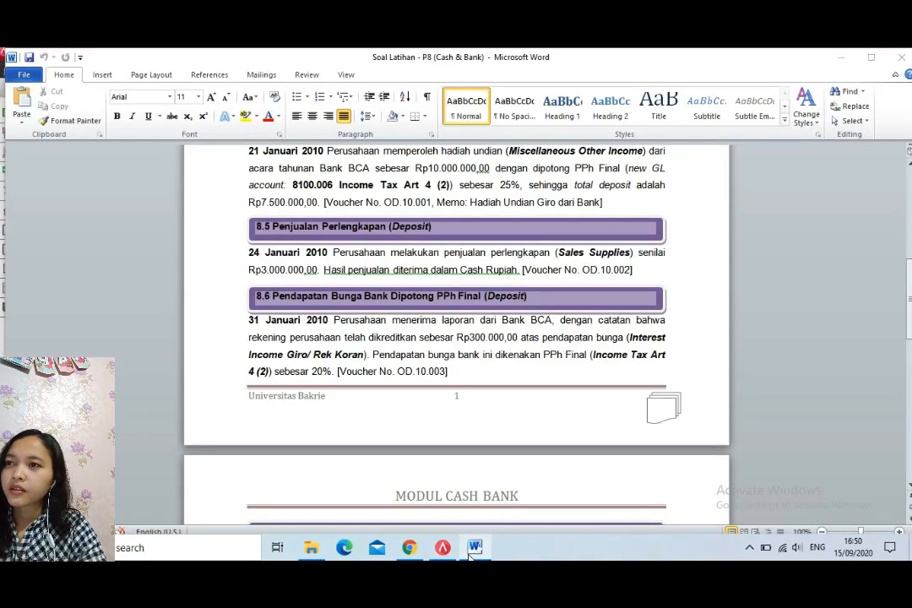
{"action": "left_click", "coordinate": [470, 551]}
{"action": "left_click", "coordinate": [234, 156]}
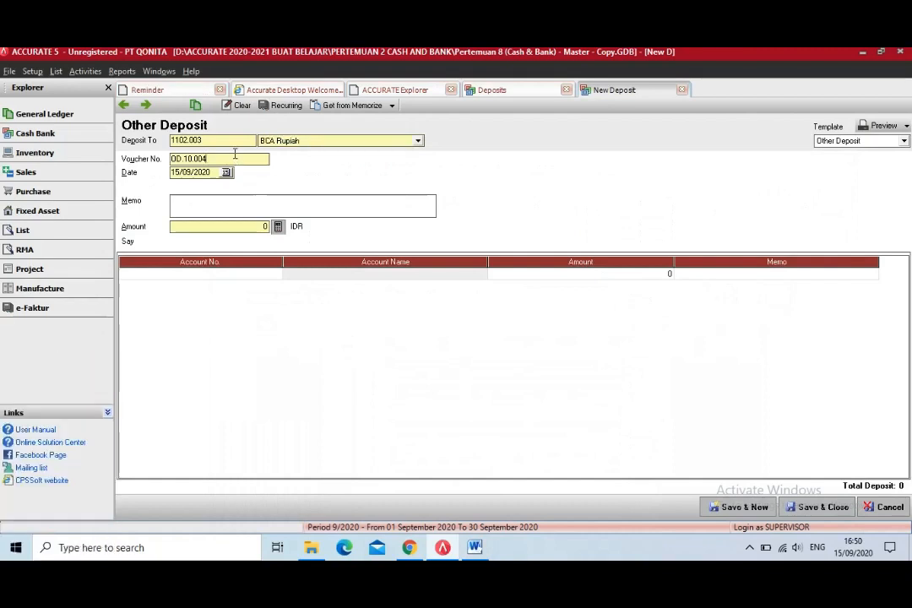
{"action": "key", "text": "BackSpace"}
{"action": "type", "text": "3"}
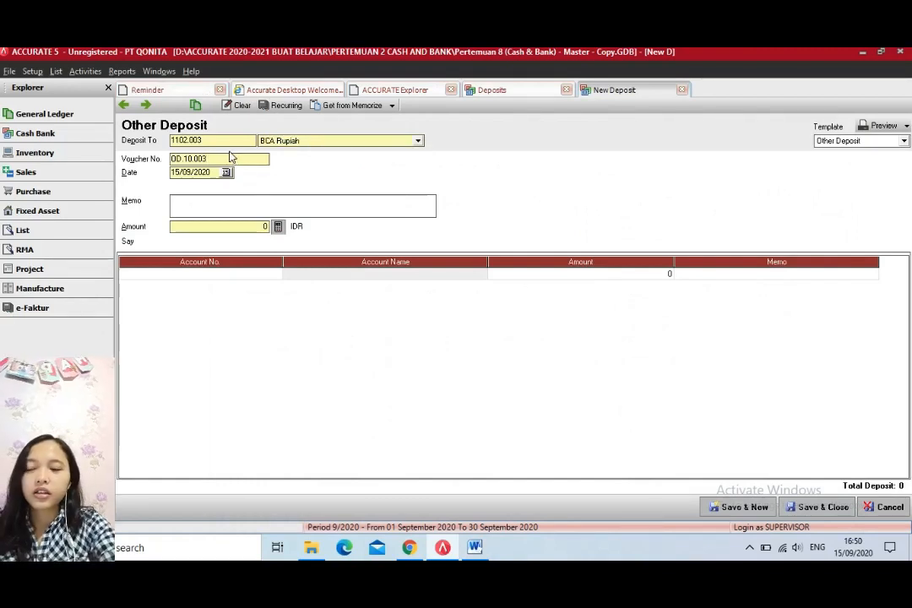
- Set the date of the BCA Rupiah deposit to 31/01/2010
{"action": "left_click", "coordinate": [213, 172]}
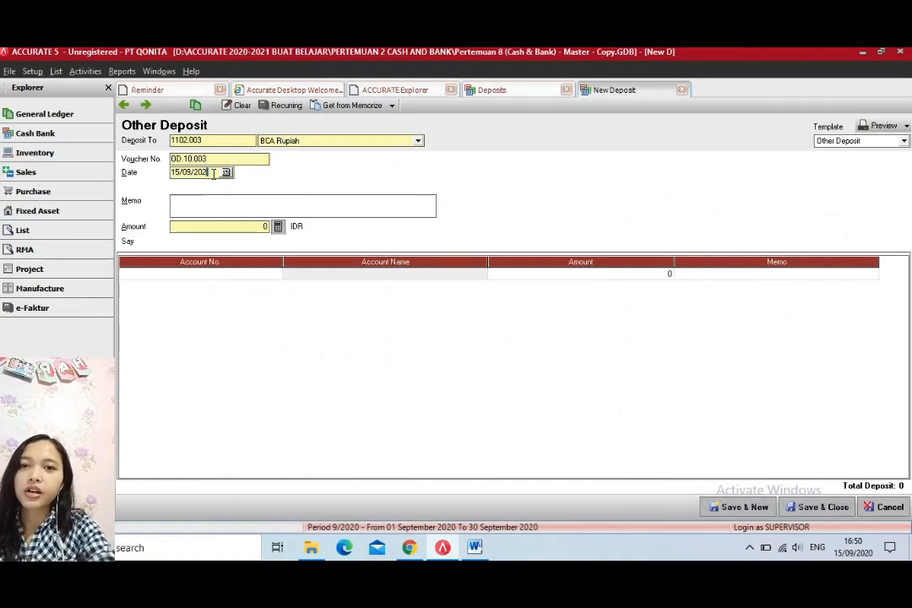
{"action": "key", "text": "BackSpace"}
{"action": "key", "text": "BackSpace"}
{"action": "key", "text": "BackSpace"}
{"action": "key", "text": "BackSpace"}
{"action": "key", "text": "BackSpace"}
{"action": "key", "text": "BackSpace"}
{"action": "key", "text": "BackSpace"}
{"action": "key", "text": "BackSpace"}
{"action": "type", "text": "31/"}
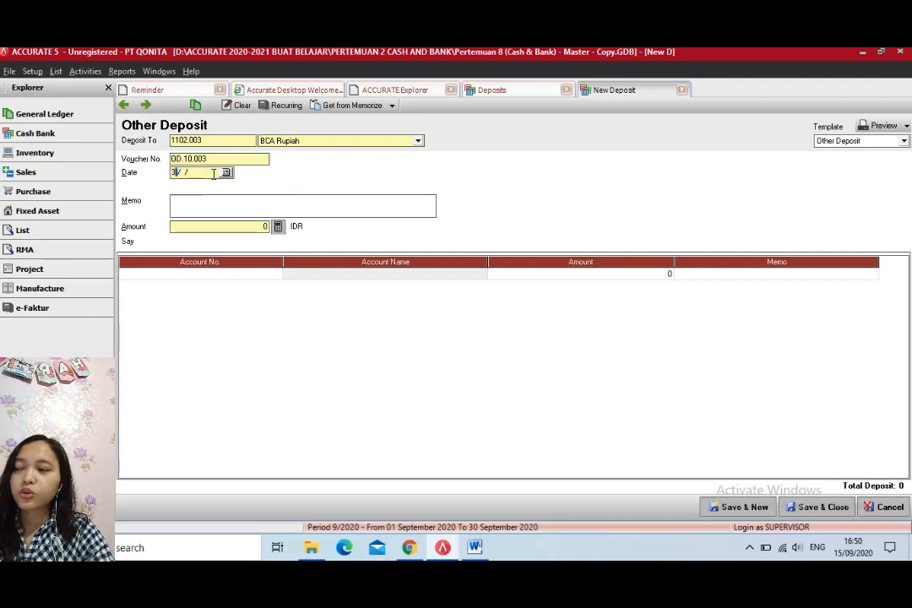
{"action": "type", "text": "01/1020"}
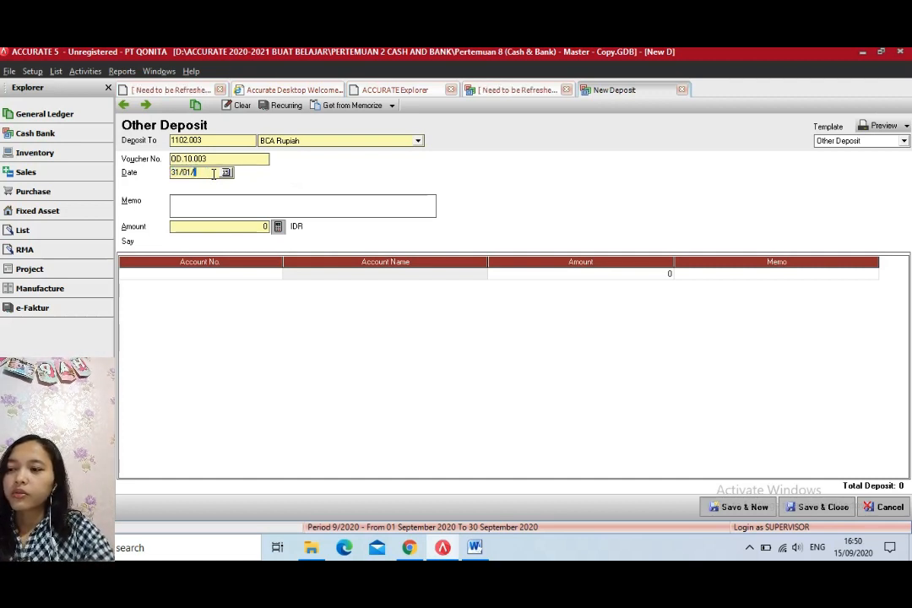
{"action": "key", "text": "BackSpace"}
{"action": "key", "text": "BackSpace"}
{"action": "key", "text": "BackSpace"}
{"action": "key", "text": "BackSpace"}
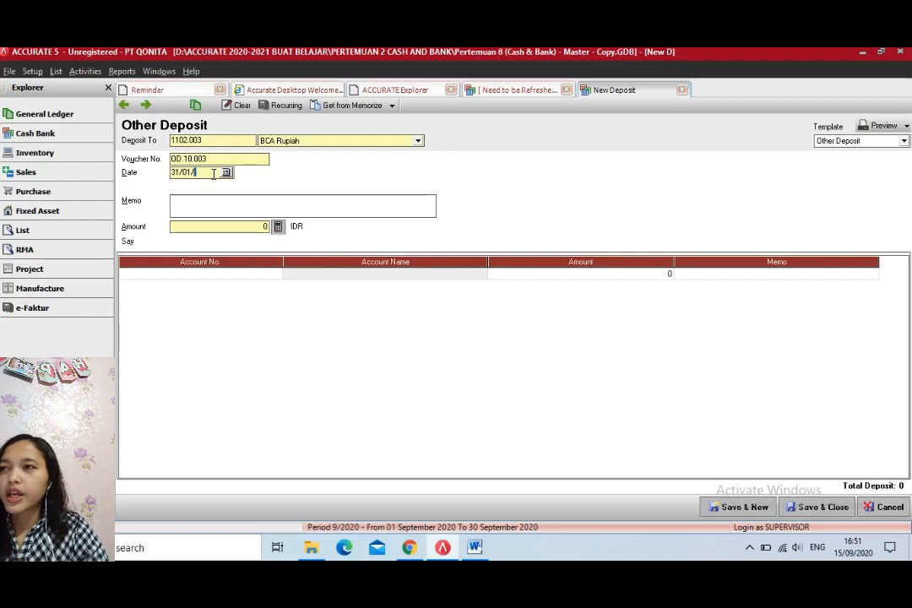
{"action": "type", "text": "2001"}
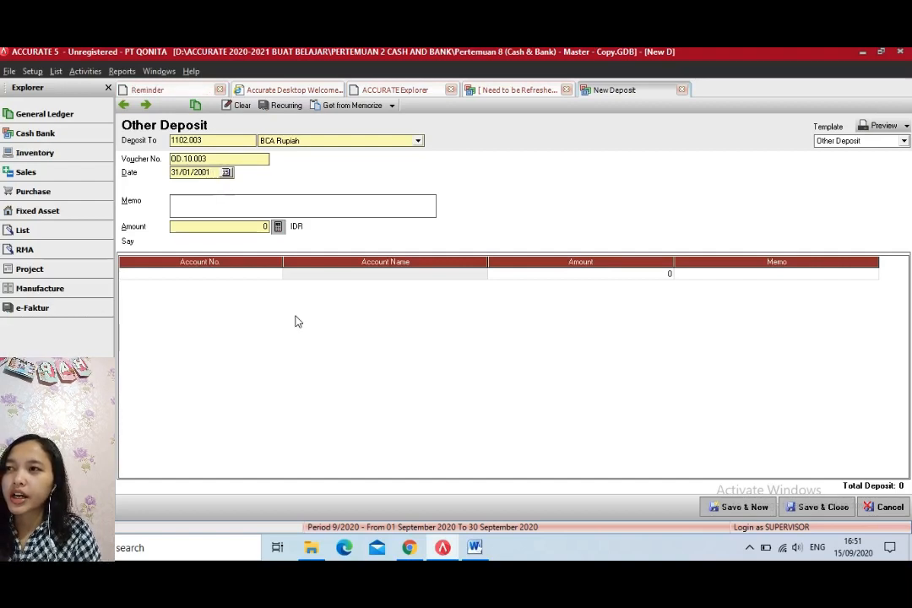
{"action": "key", "text": "BackSpace"}
{"action": "key", "text": "BackSpace"}
{"action": "type", "text": "10"}
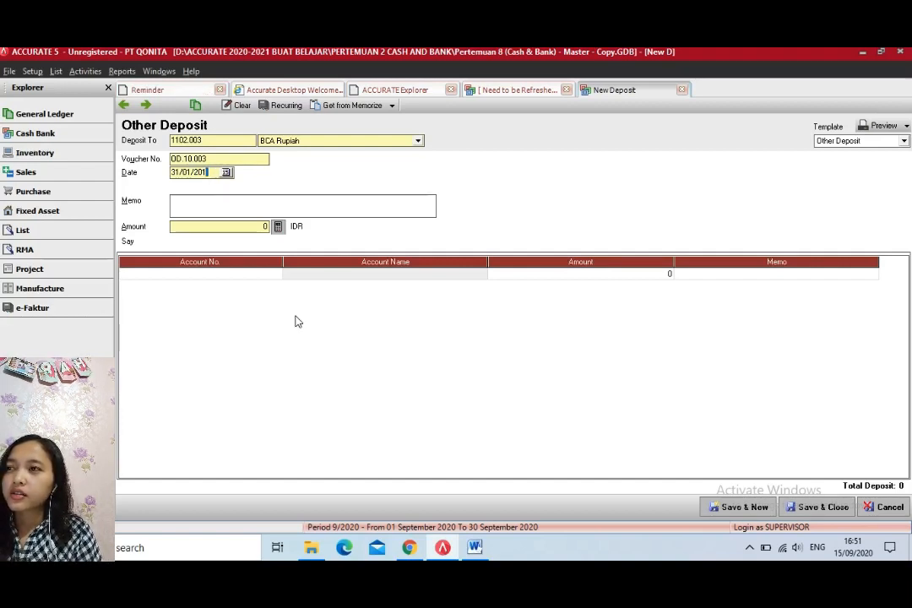
- Enter "pendapatan bunga bank" as the memo of the BCA Rupiah deposit
{"action": "left_click", "coordinate": [257, 211]}
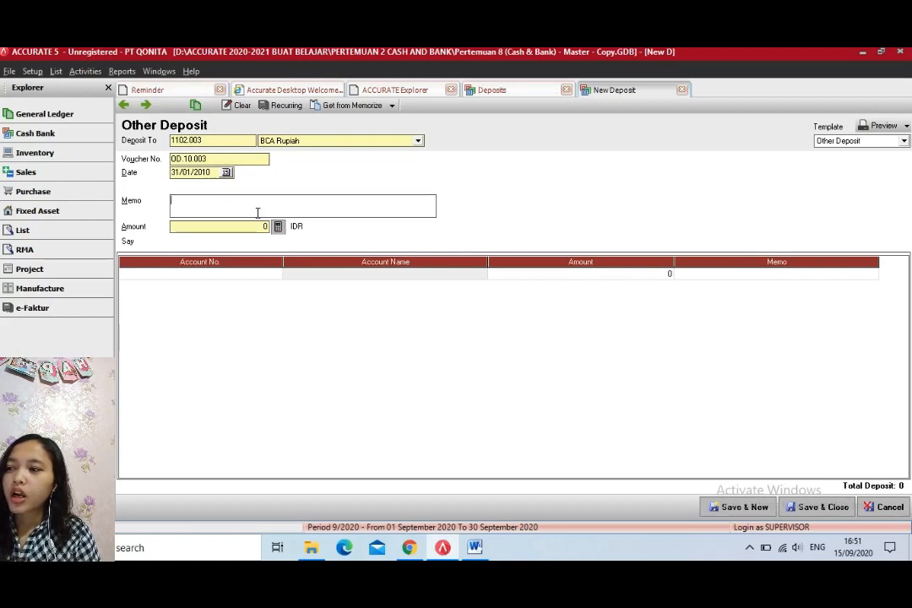
{"action": "type", "text": "pe"}
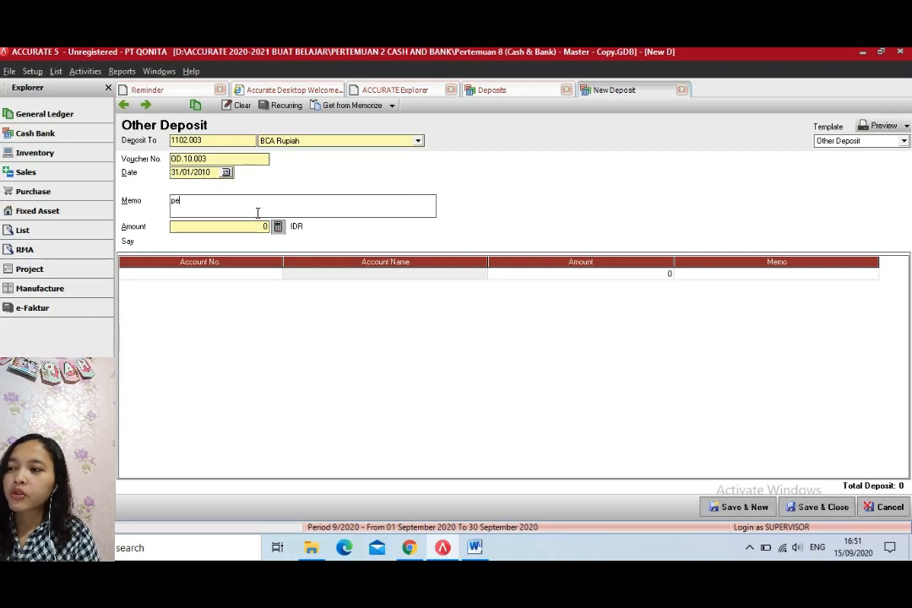
{"action": "type", "text": "ndapatan bunga abnk"}
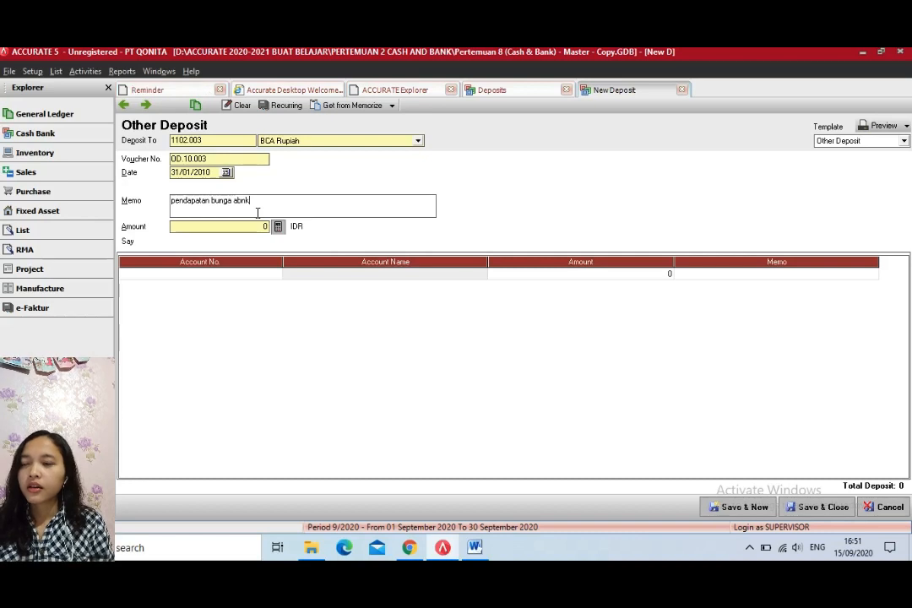
{"action": "key", "text": "BackSpace"}
{"action": "key", "text": "BackSpace"}
{"action": "key", "text": "BackSpace"}
{"action": "key", "text": "BackSpace"}
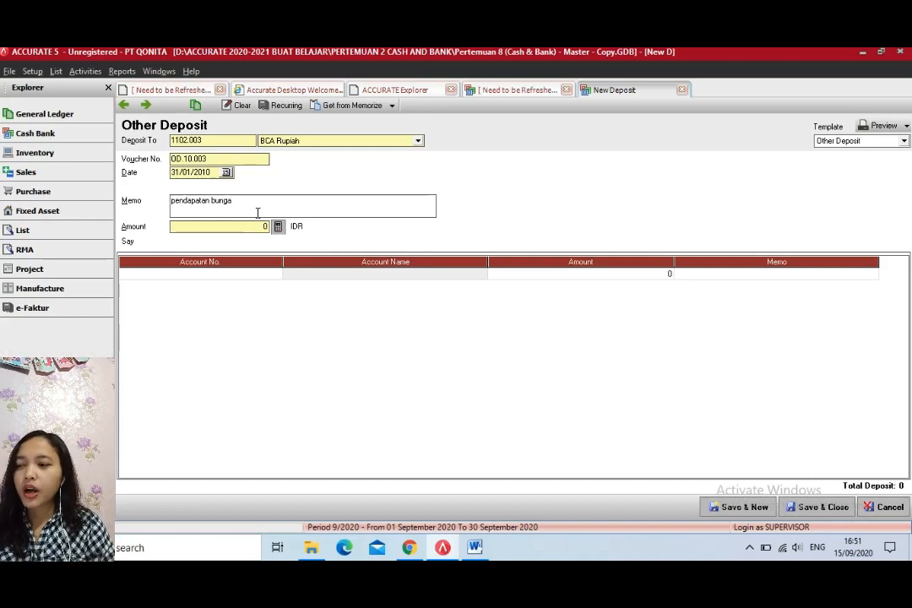
{"action": "type", "text": "nabk"}
{"action": "key", "text": "BackSpace"}
{"action": "key", "text": "BackSpace"}
{"action": "key", "text": "BackSpace"}
{"action": "key", "text": "BackSpace"}
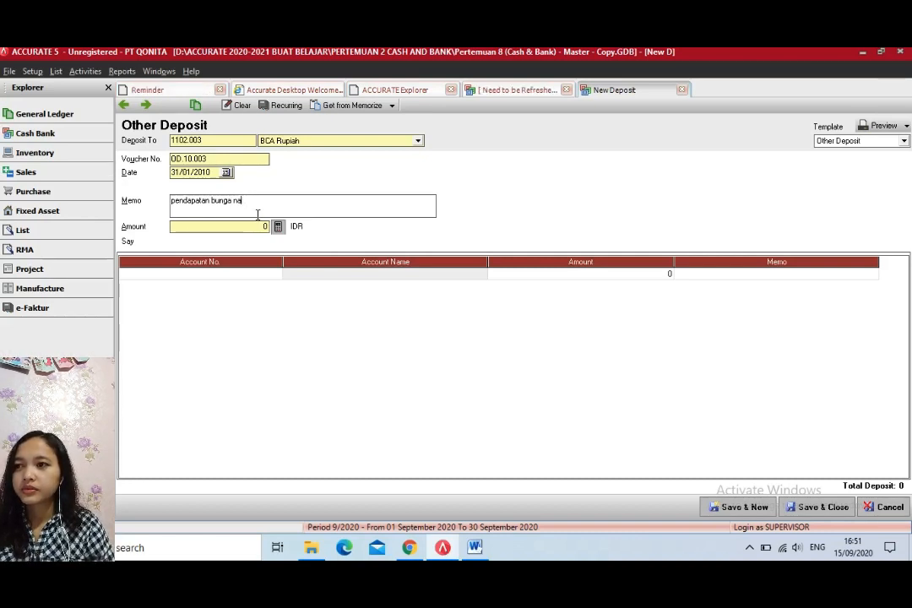
{"action": "type", "text": "bank"}
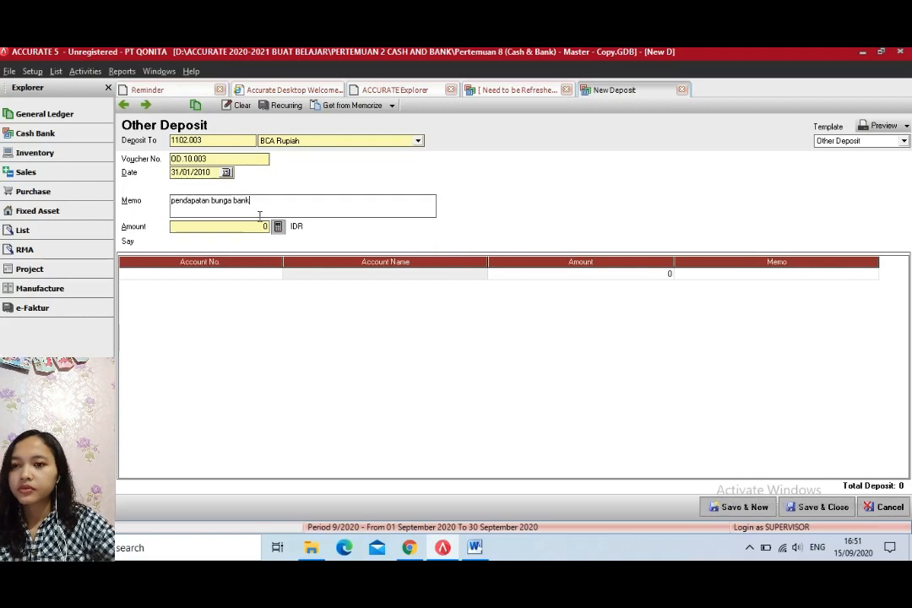
- Copy the deposit's memo text and assign the GL account Interest Income (Giro/Rek Koran) to the first detail line
{"action": "left_click_drag", "start_coordinate": [258, 206], "coordinate": [180, 208]}
{"action": "key", "text": "ctrl+c"}
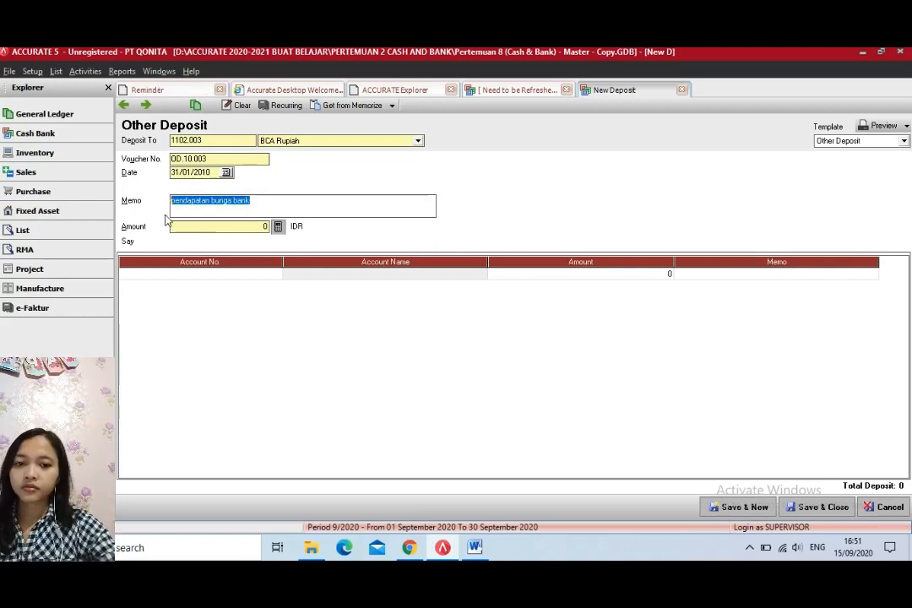
{"action": "left_click", "coordinate": [228, 279]}
{"action": "left_click", "coordinate": [275, 274]}
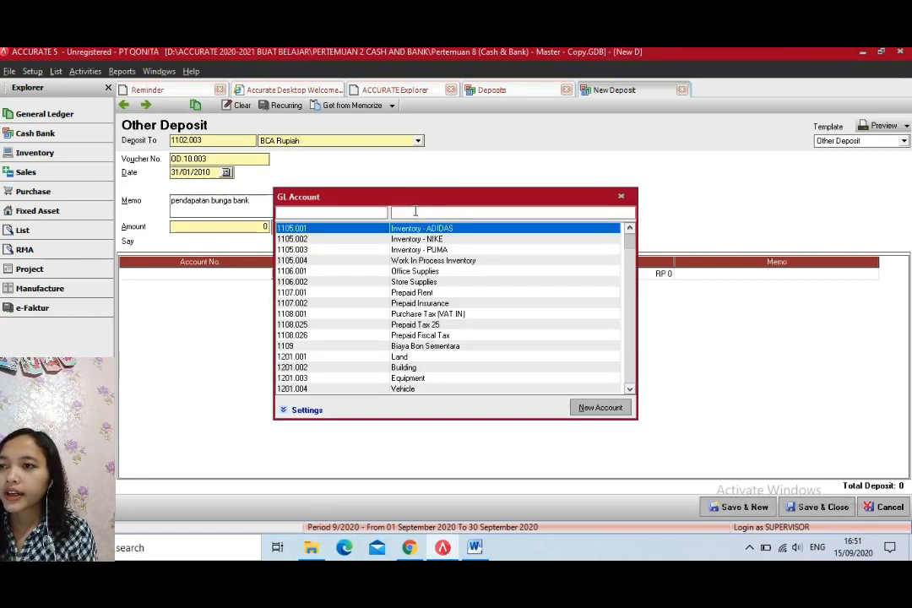
{"action": "type", "text": "i"}
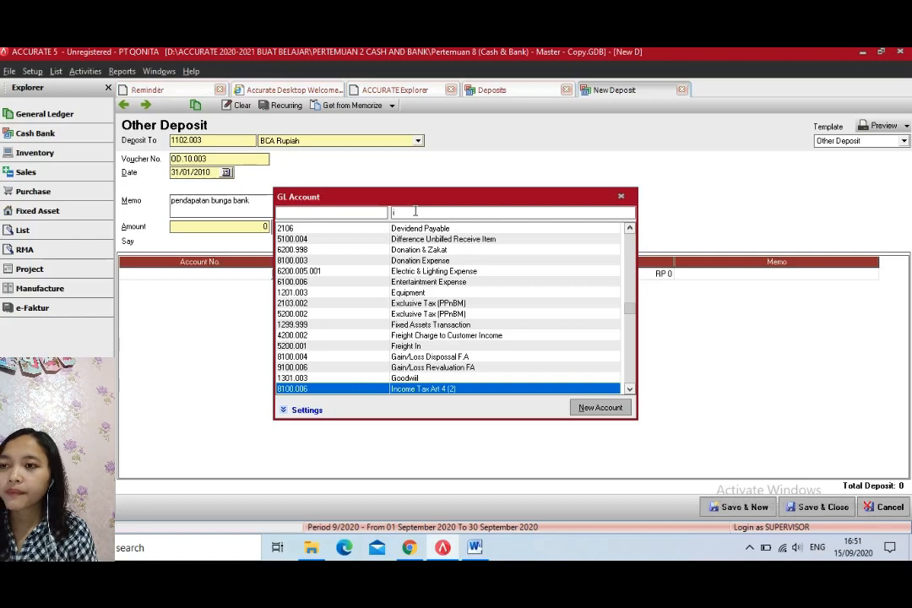
{"action": "type", "text": "ntere"}
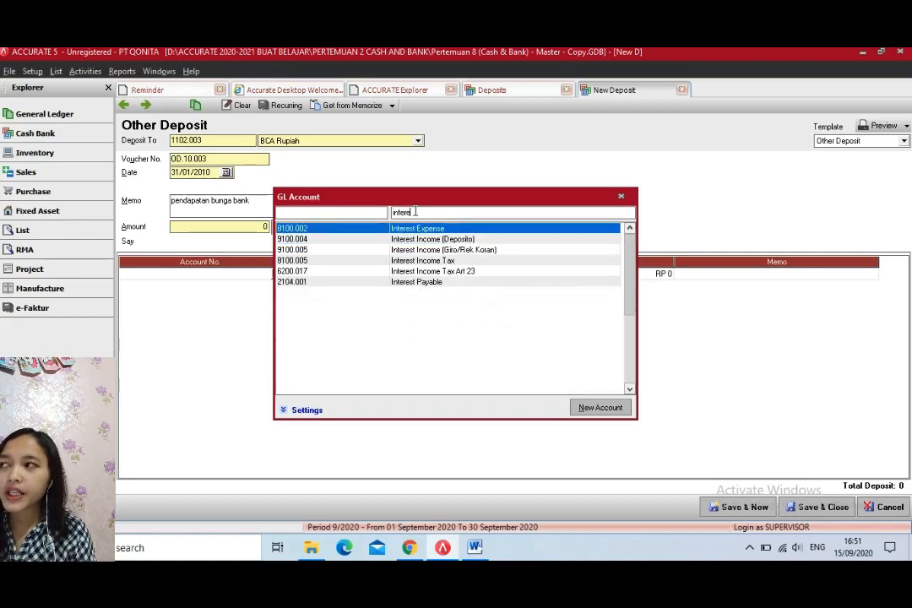
{"action": "double_click", "coordinate": [440, 252]}
- Set the interest income line's amount to 300000 and paste the memo "pendapatan bunga bank" into it
{"action": "left_click", "coordinate": [564, 274]}
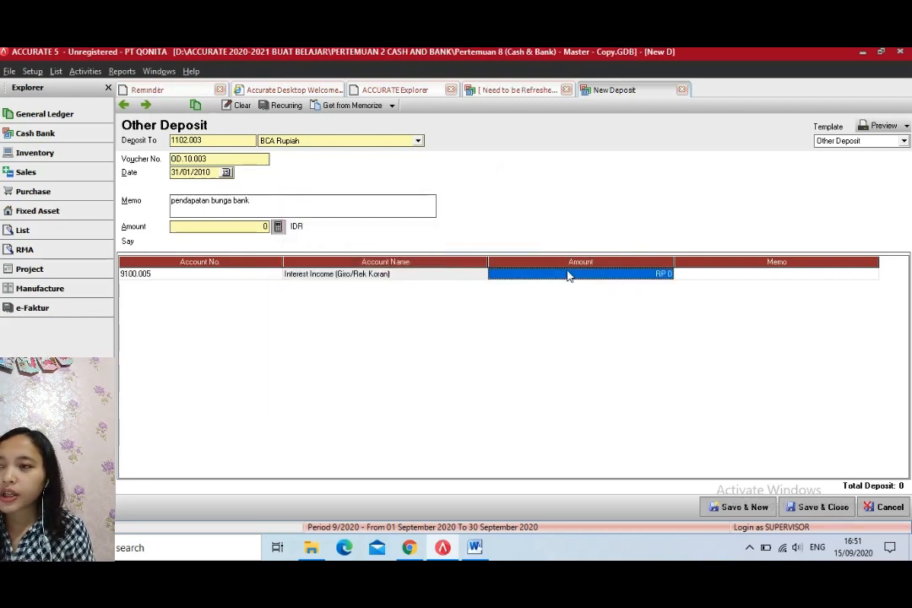
{"action": "type", "text": "30"}
{"action": "type", "text": "0.000"}
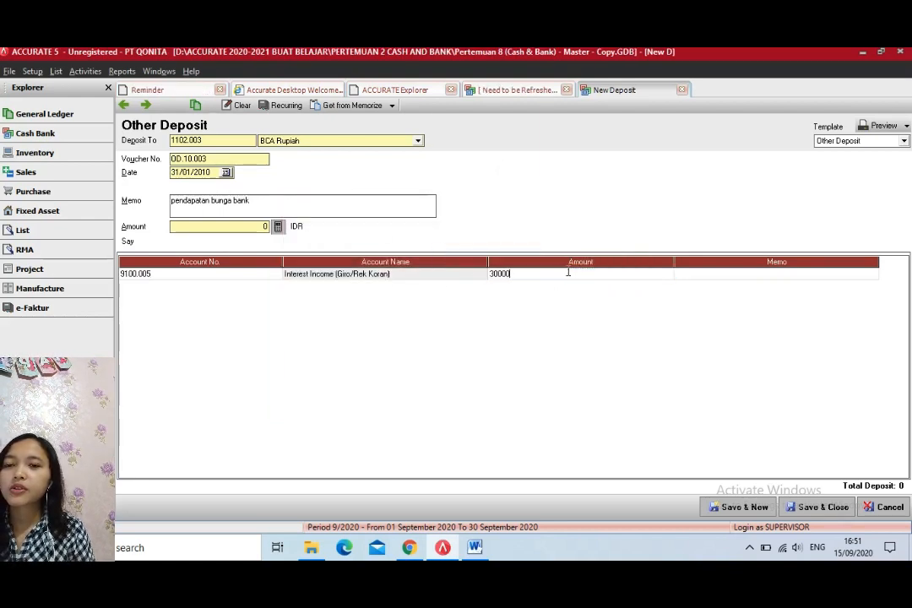
{"action": "left_click", "coordinate": [716, 278]}
{"action": "left_click", "coordinate": [716, 277]}
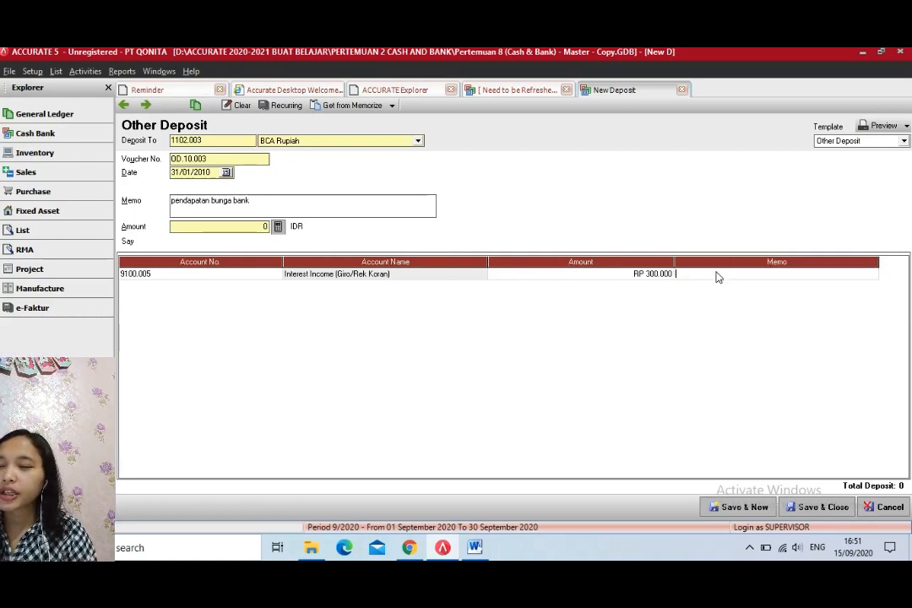
{"action": "key", "text": "ctrl+v"}
{"action": "key", "text": "Return"}
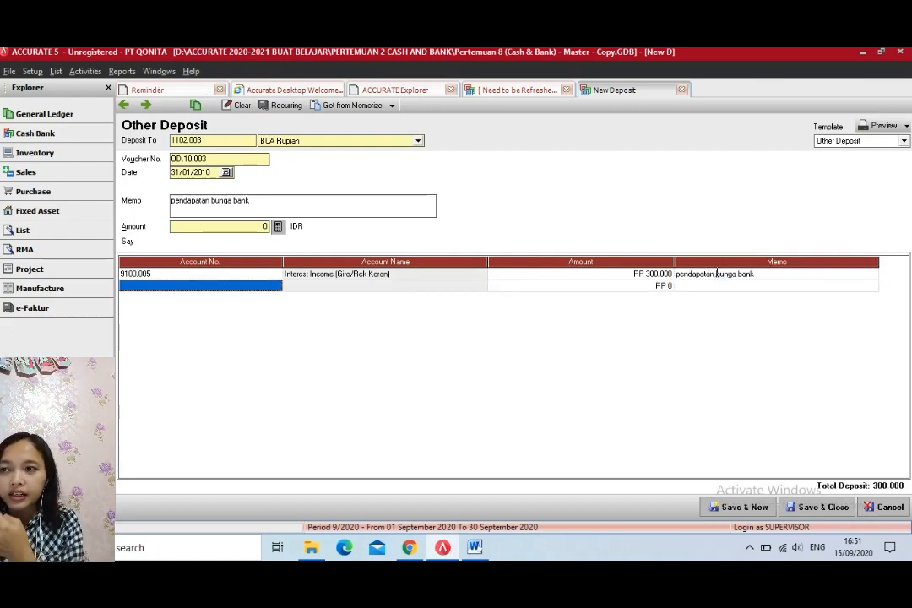
- Add a second detail line with the GL account Income Tax Art 4 (2), searching for "income"
{"action": "left_click", "coordinate": [278, 288]}
{"action": "left_click", "coordinate": [276, 287]}
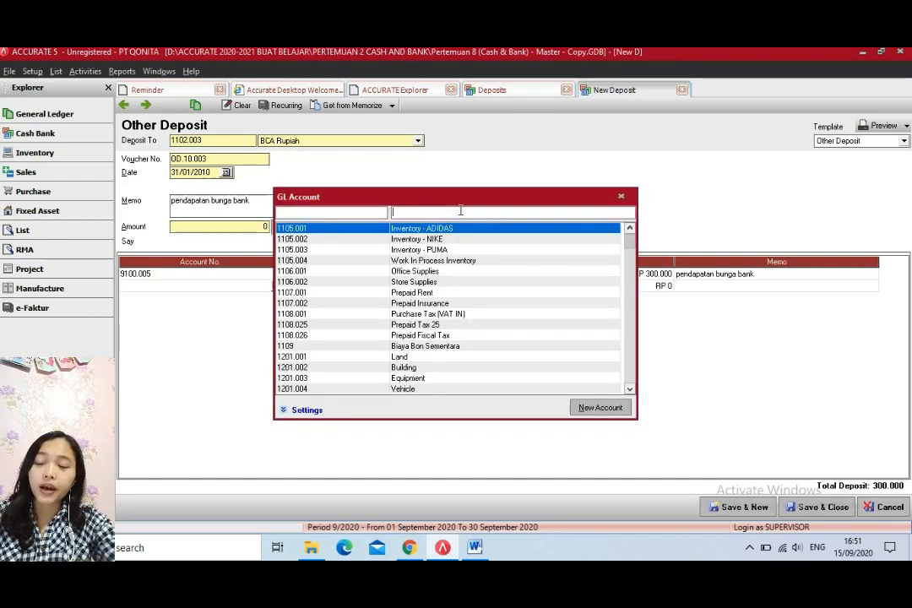
{"action": "type", "text": "income"}
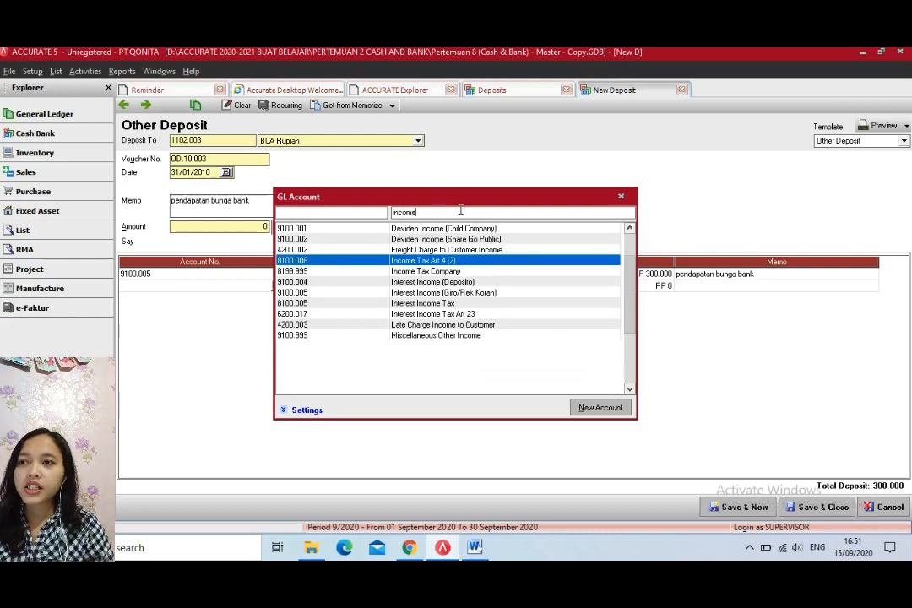
{"action": "key", "text": "Return"}
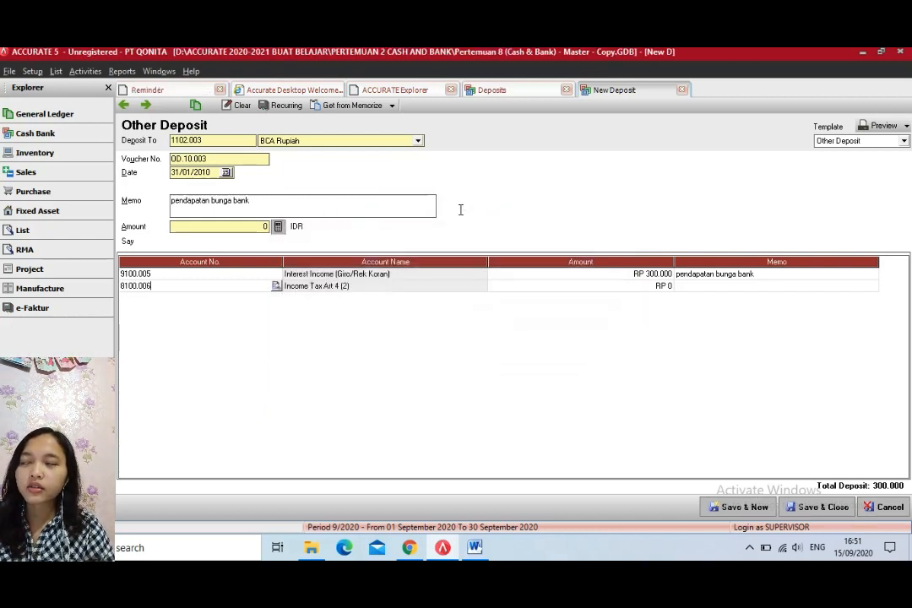
- Check the tax rate in the Word exercise, then set the income tax line to -60000 with the memo "pendapatan bunga bank"
{"action": "left_click", "coordinate": [475, 547]}
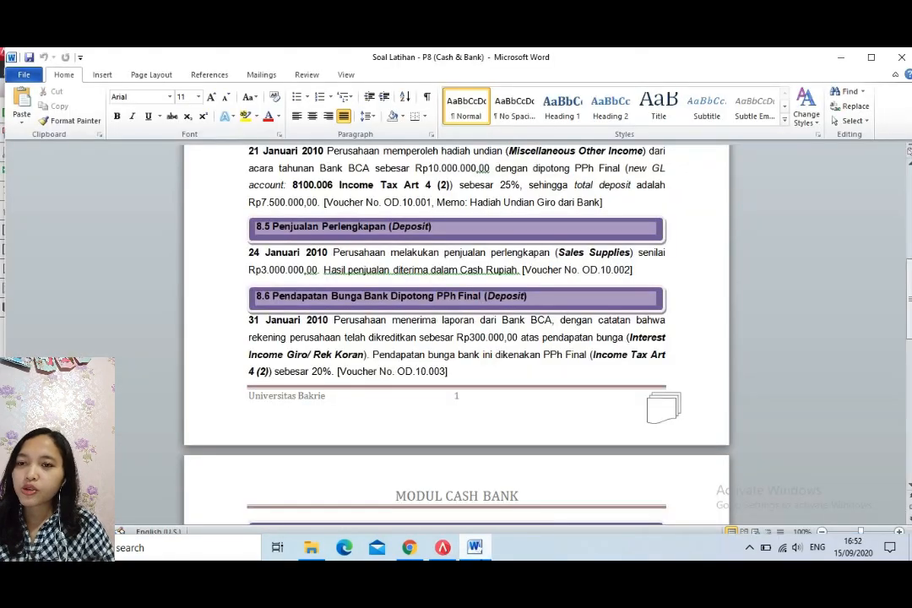
{"action": "key", "text": "alt+Tab"}
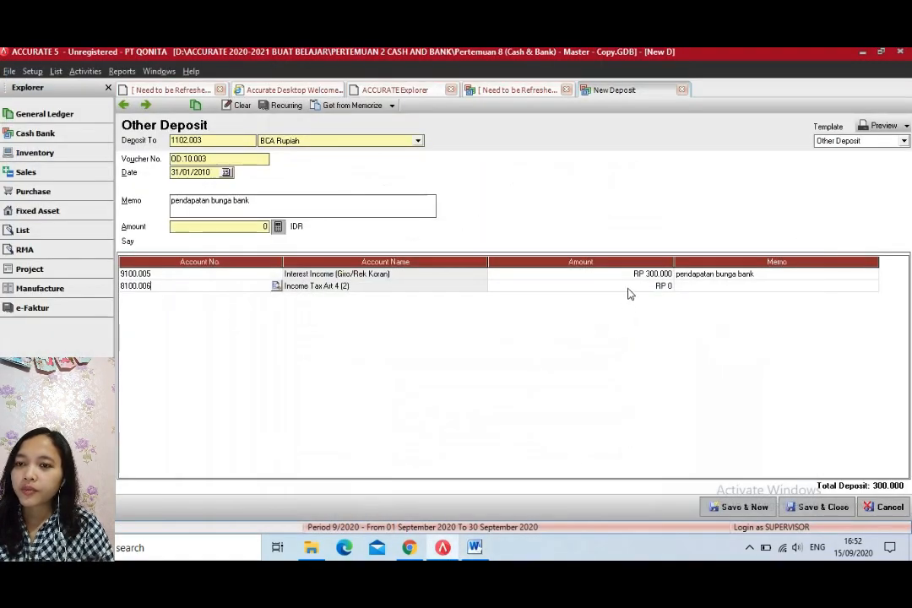
{"action": "left_click", "coordinate": [628, 287]}
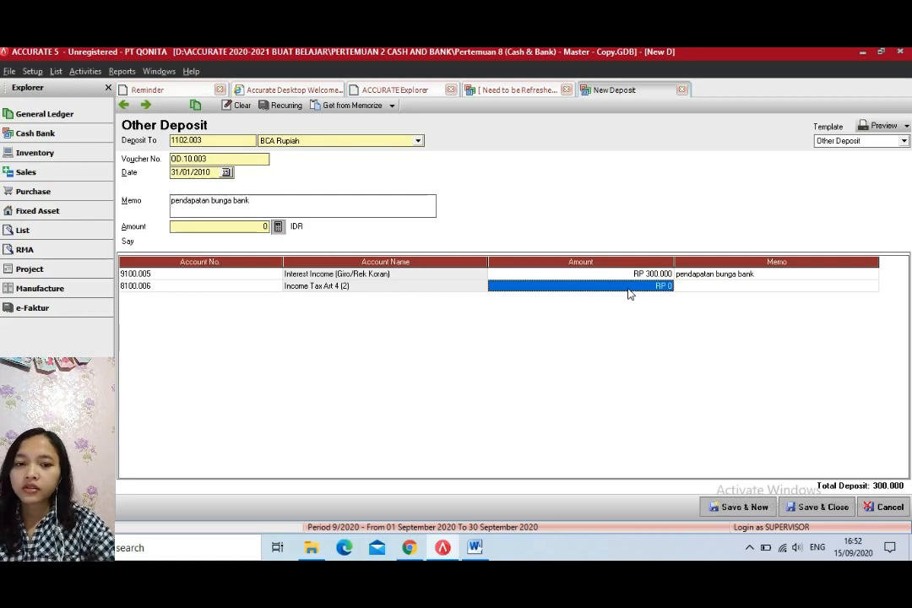
{"action": "left_click", "coordinate": [628, 287]}
{"action": "type", "text": "-6"}
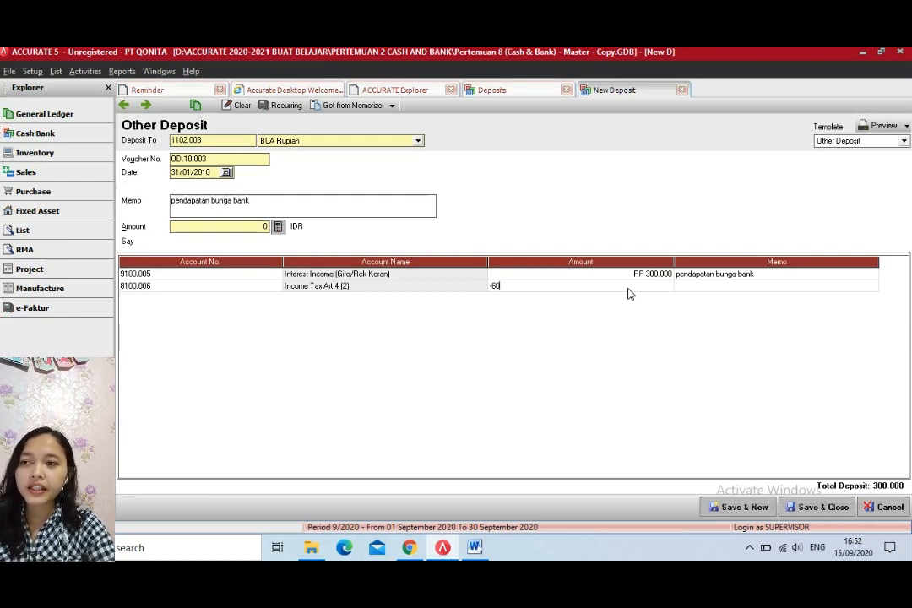
{"action": "type", "text": "0"}
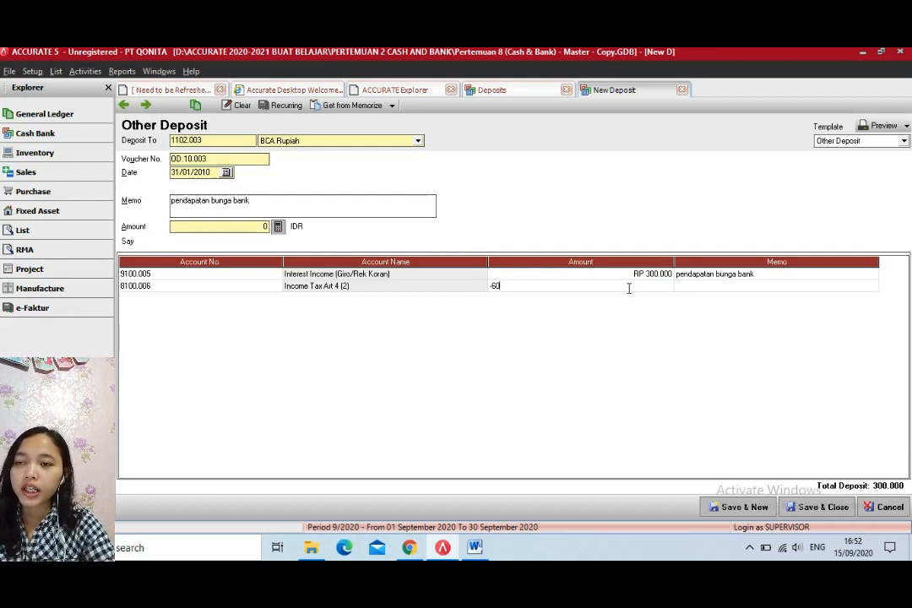
{"action": "type", "text": "00"}
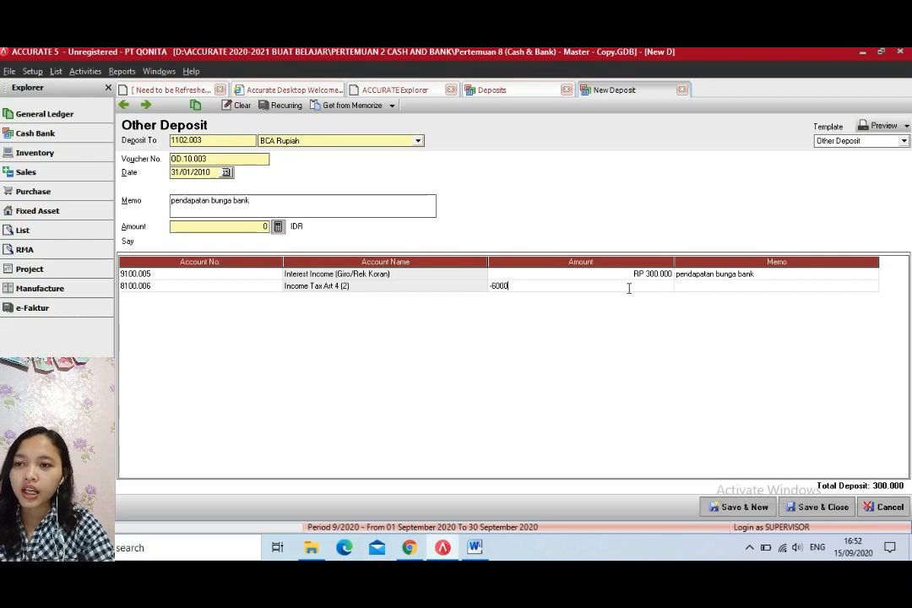
{"action": "type", "text": "0"}
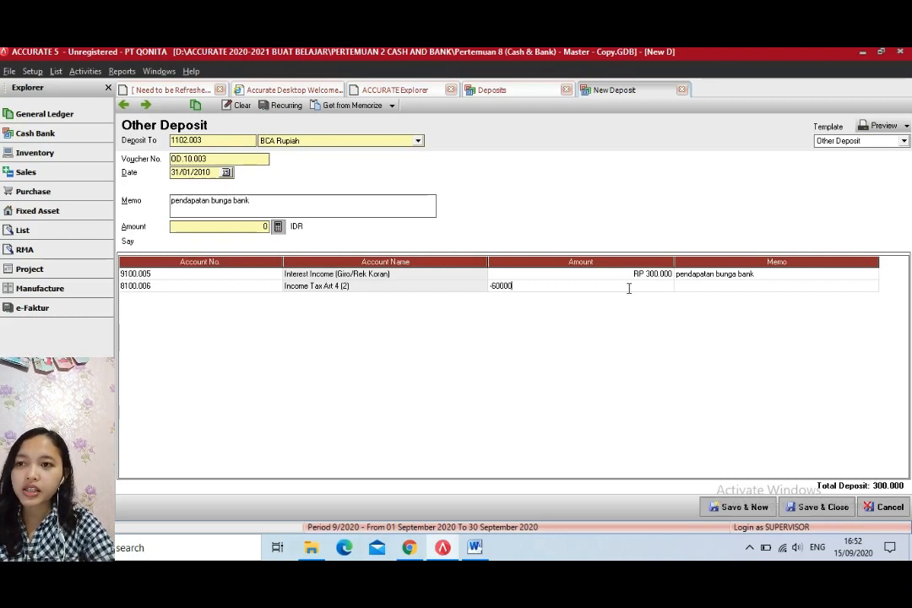
{"action": "key", "text": "Tab"}
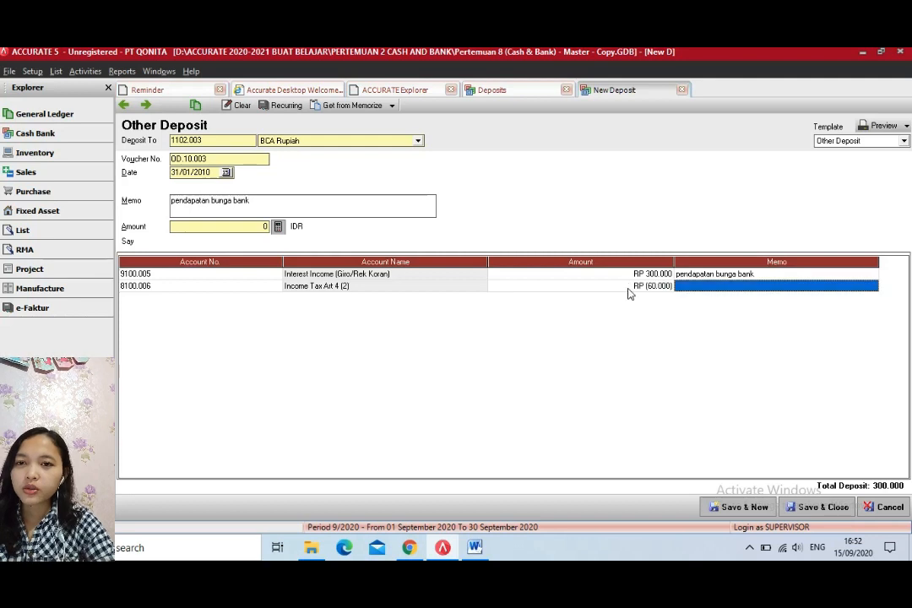
{"action": "left_click", "coordinate": [689, 286]}
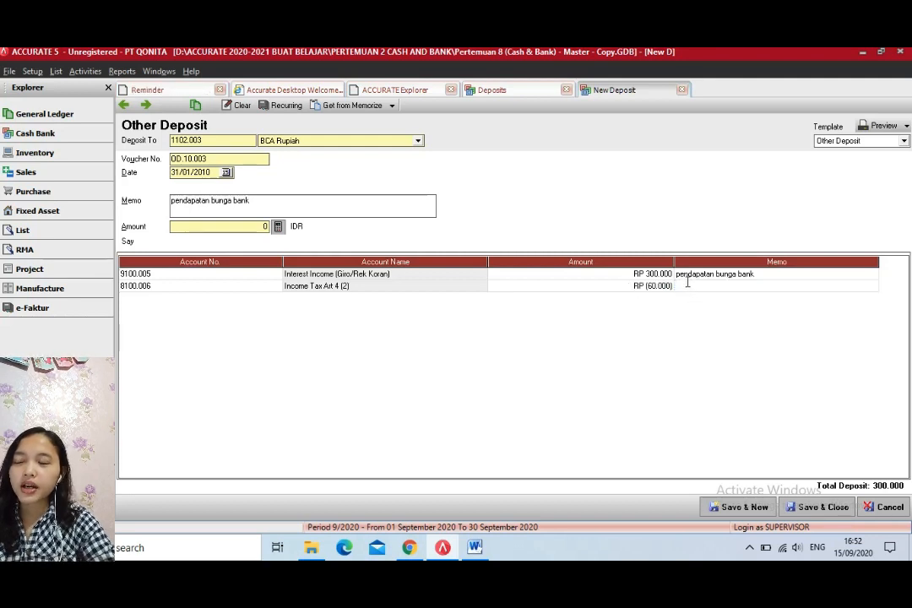
{"action": "key", "text": "ctrl+v"}
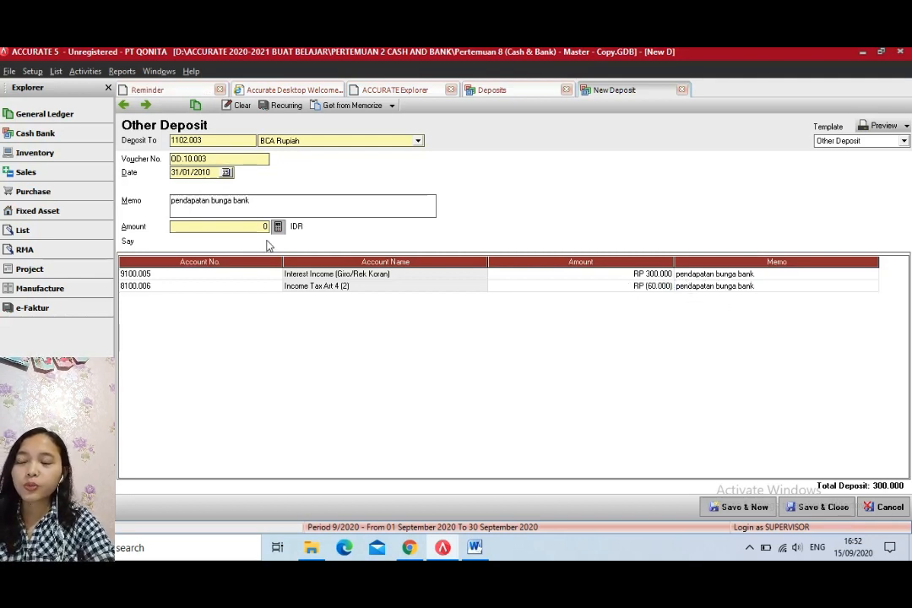
- Calculate the deposit's total amount from its detail lines, then save and close the voucher
{"action": "left_click", "coordinate": [282, 229]}
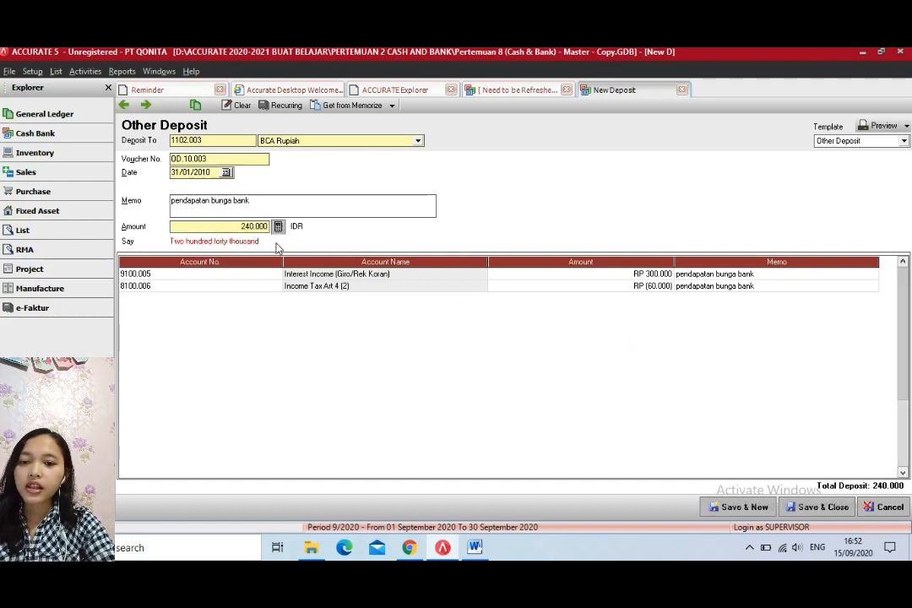
{"action": "left_click", "coordinate": [823, 507]}
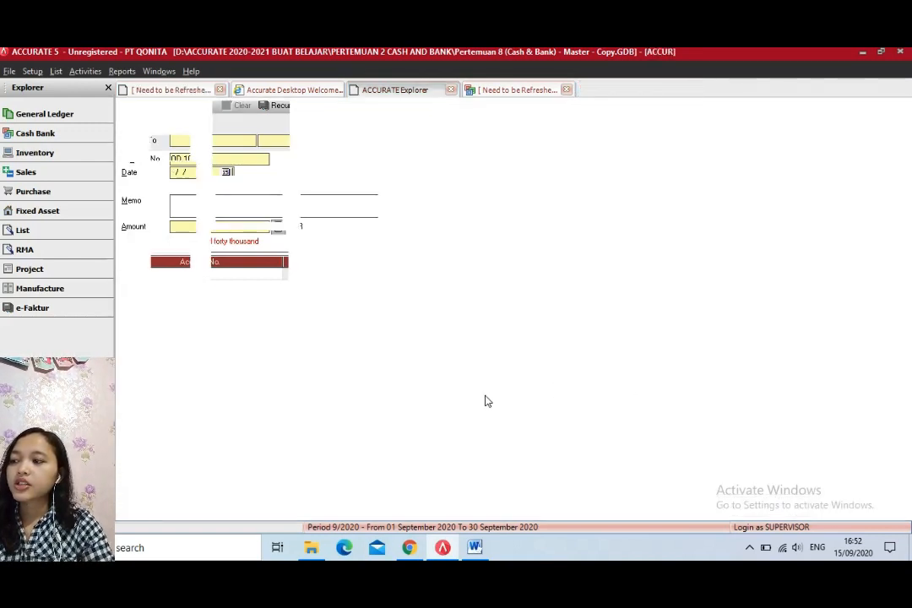
- Consult exercise 8.7 in Word, then open a bank reconciliation in ACCURATE for the BCA Rupiah account
{"action": "left_click", "coordinate": [474, 547]}
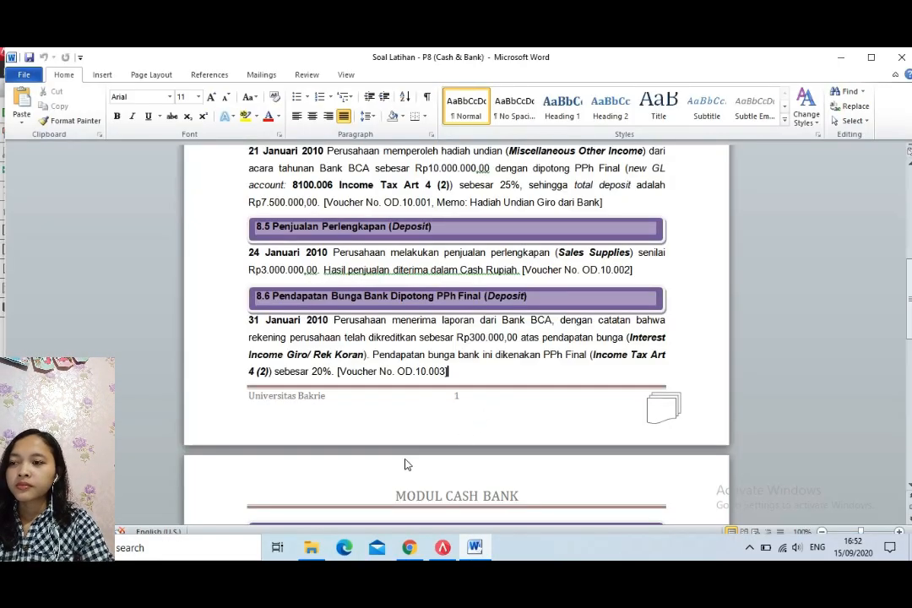
{"action": "scroll", "coordinate": [391, 383], "scroll_direction": "down", "scroll_amount": 5}
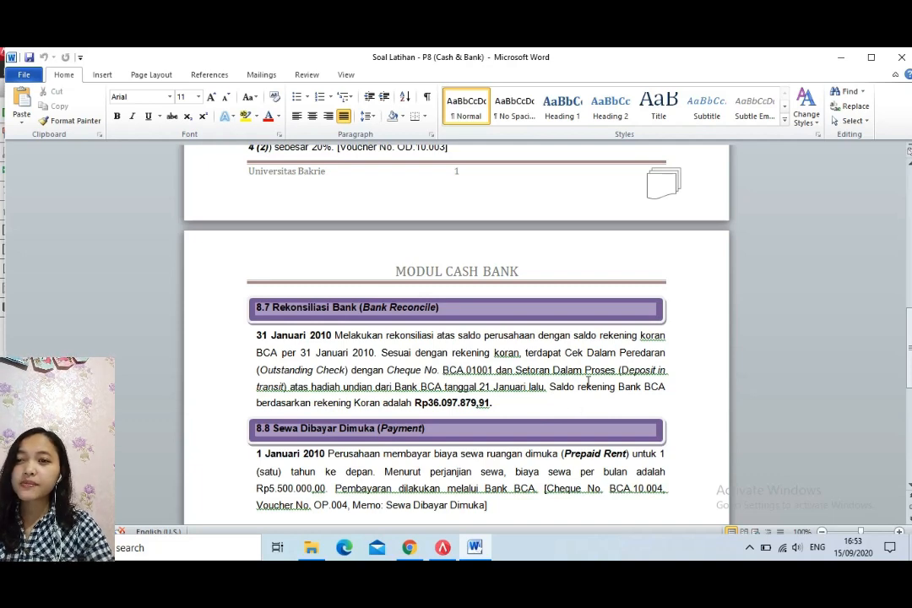
{"action": "scroll", "coordinate": [503, 299], "scroll_direction": "down", "scroll_amount": 3}
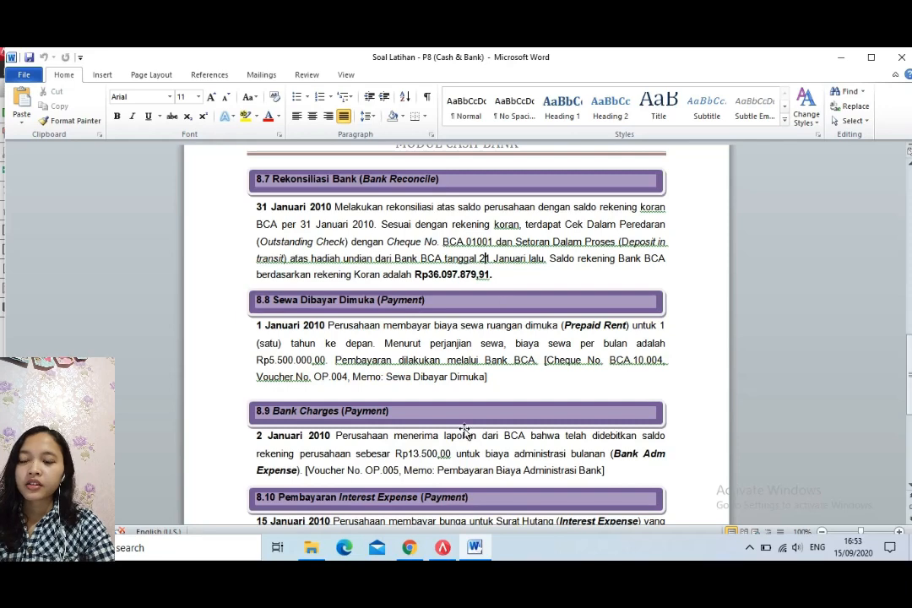
{"action": "left_click", "coordinate": [443, 547]}
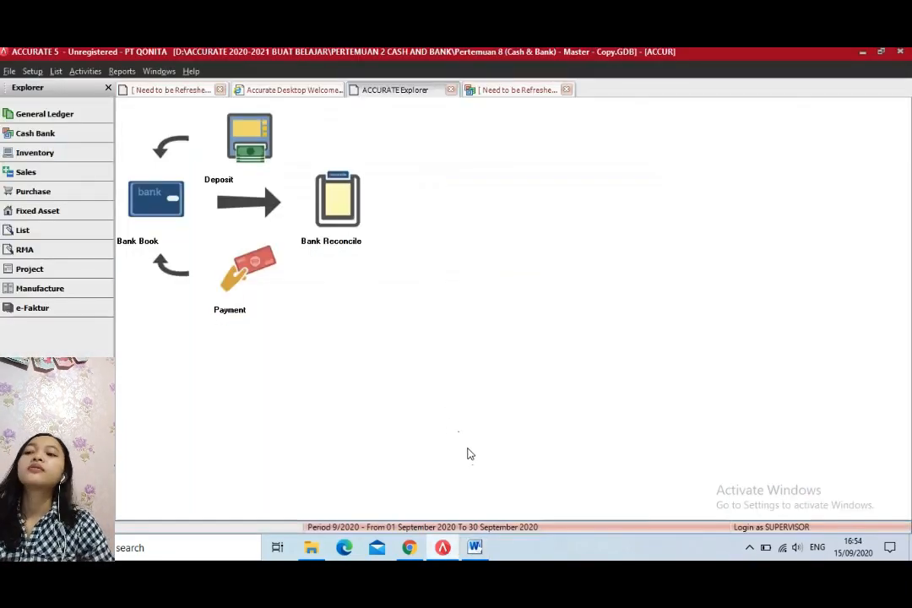
{"action": "left_click", "coordinate": [338, 207]}
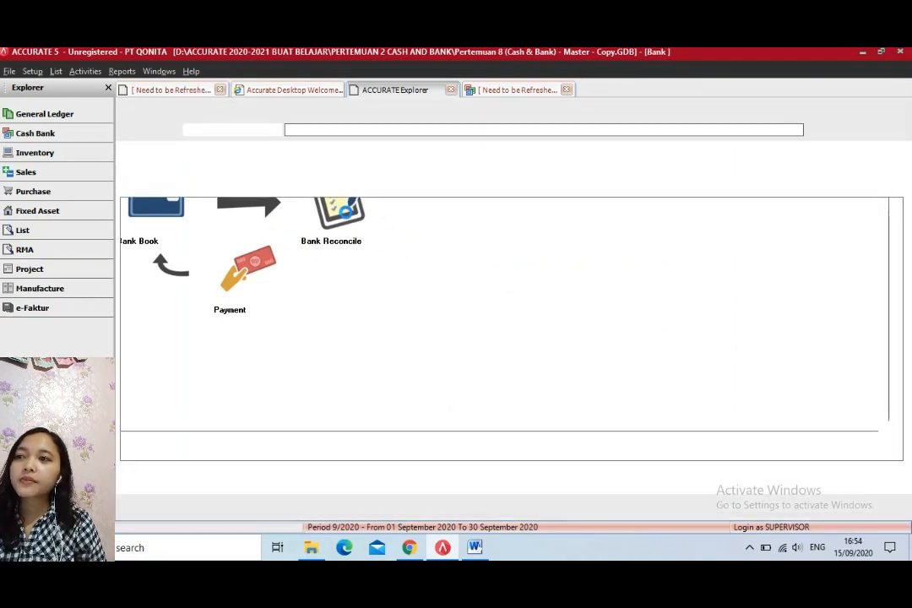
{"action": "left_click", "coordinate": [316, 129]}
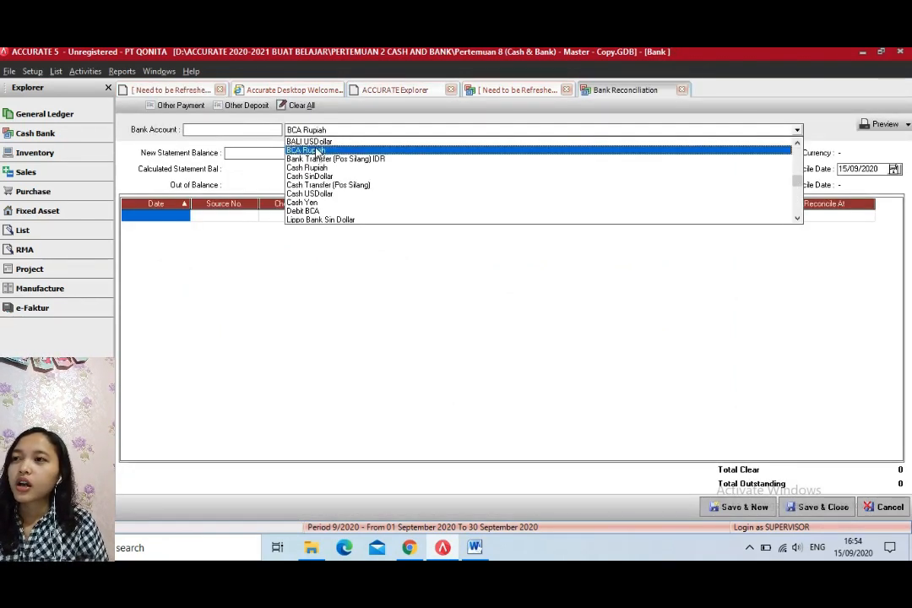
{"action": "left_click", "coordinate": [332, 150]}
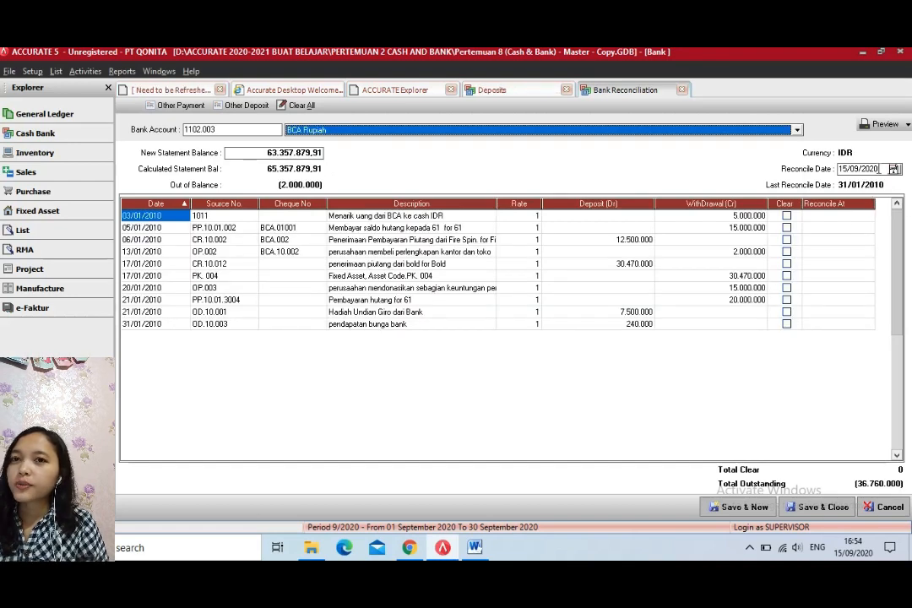
- Set the reconcile date of the BCA Rupiah reconciliation to 31/01/2010
{"action": "left_click", "coordinate": [878, 169]}
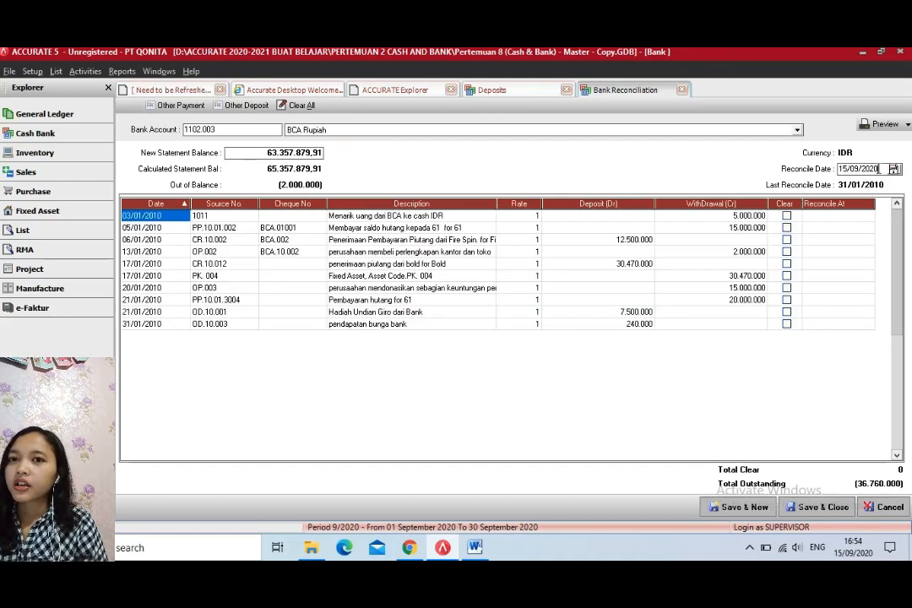
{"action": "double_click", "coordinate": [878, 169]}
{"action": "type", "text": "31/"}
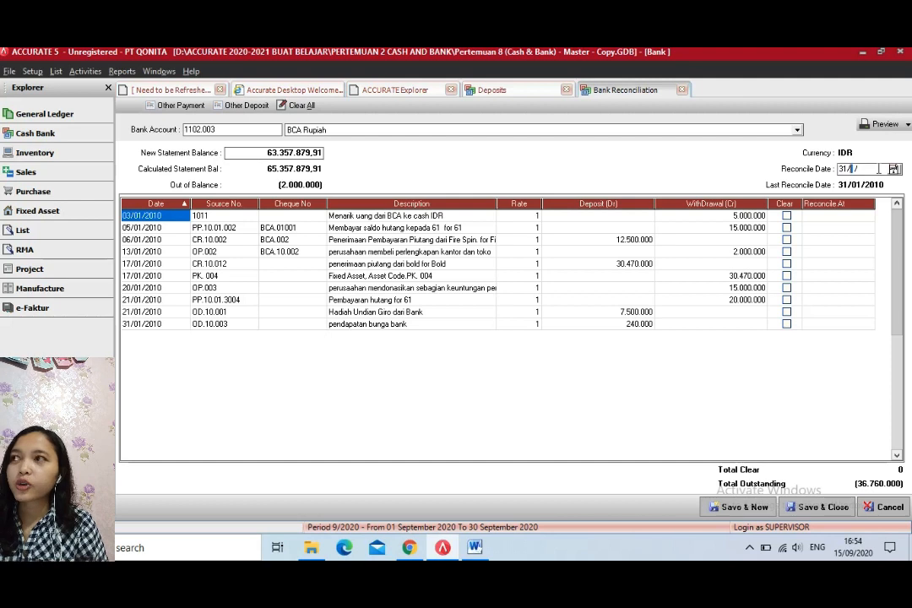
{"action": "type", "text": "01/2010"}
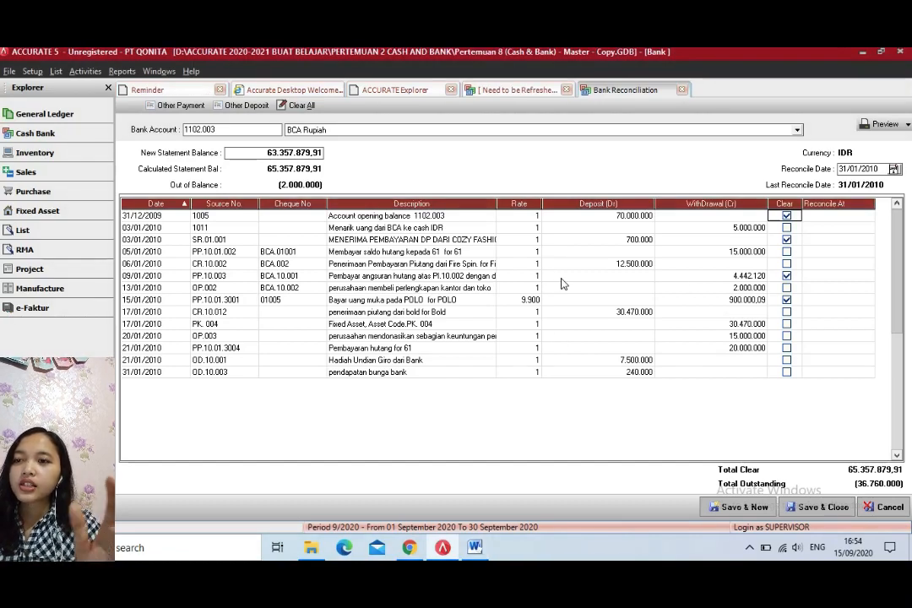
- Check exercise 8.7 in Word, then mark every BCA Rupiah transaction as cleared except cheque BCA.01001 and the 21/01/2010 giro prize deposit
{"action": "key", "text": "alt+Tab"}
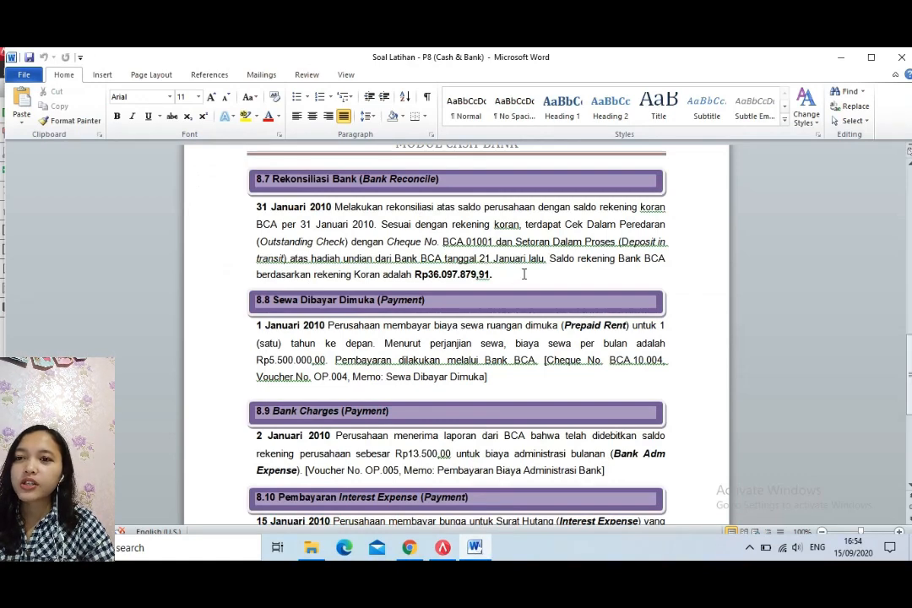
{"action": "scroll", "coordinate": [524, 274], "scroll_direction": "up", "scroll_amount": 1}
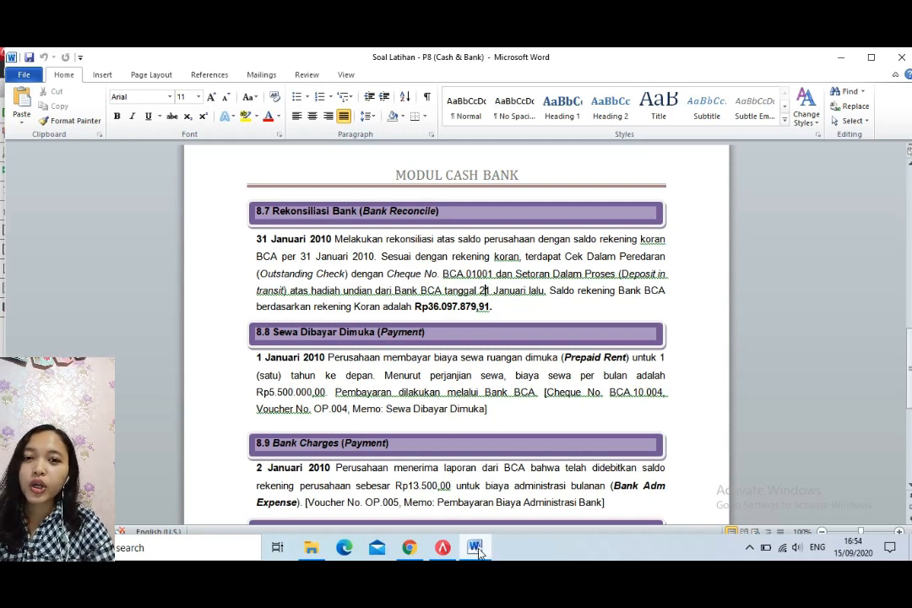
{"action": "key", "text": "alt+Tab"}
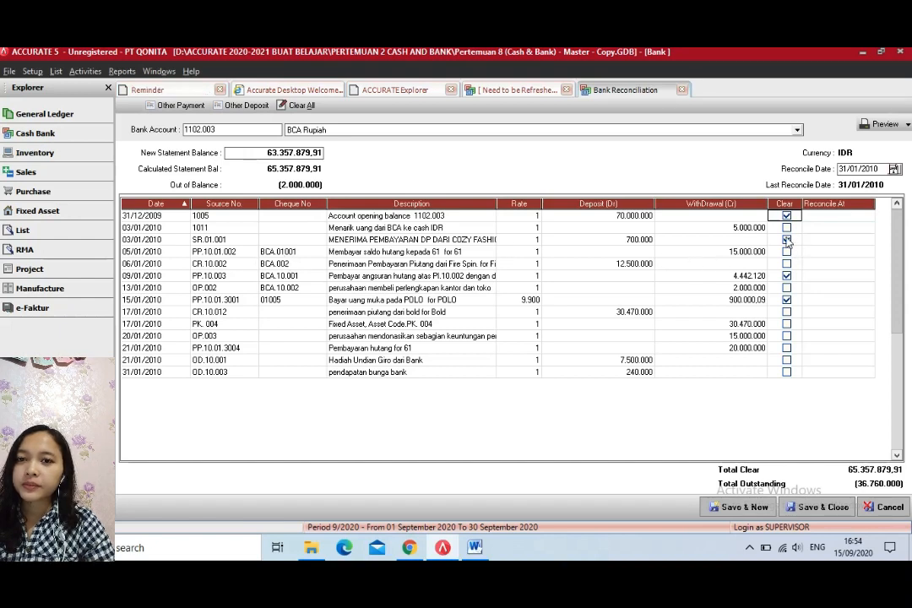
{"action": "left_click", "coordinate": [786, 227]}
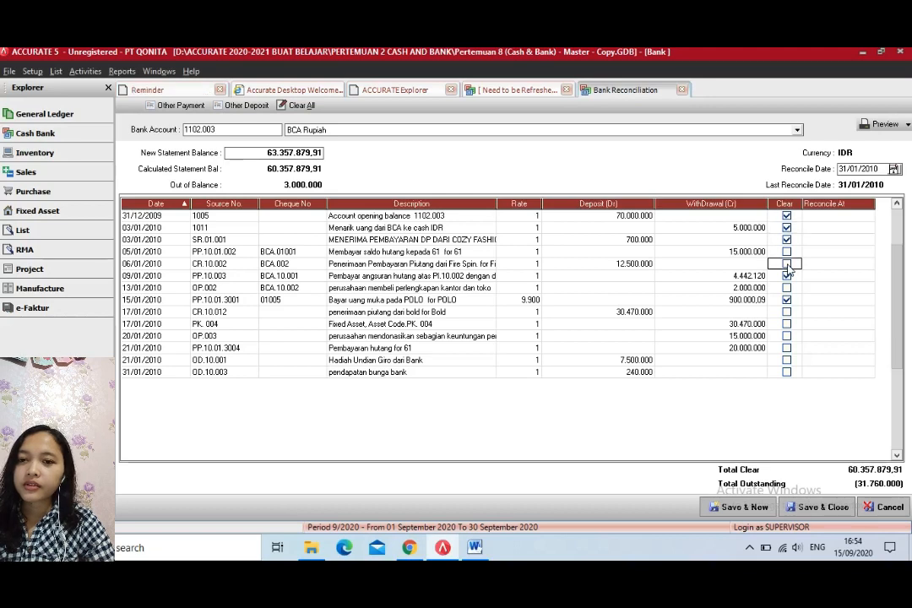
{"action": "left_click", "coordinate": [785, 264]}
{"action": "left_click", "coordinate": [786, 288]}
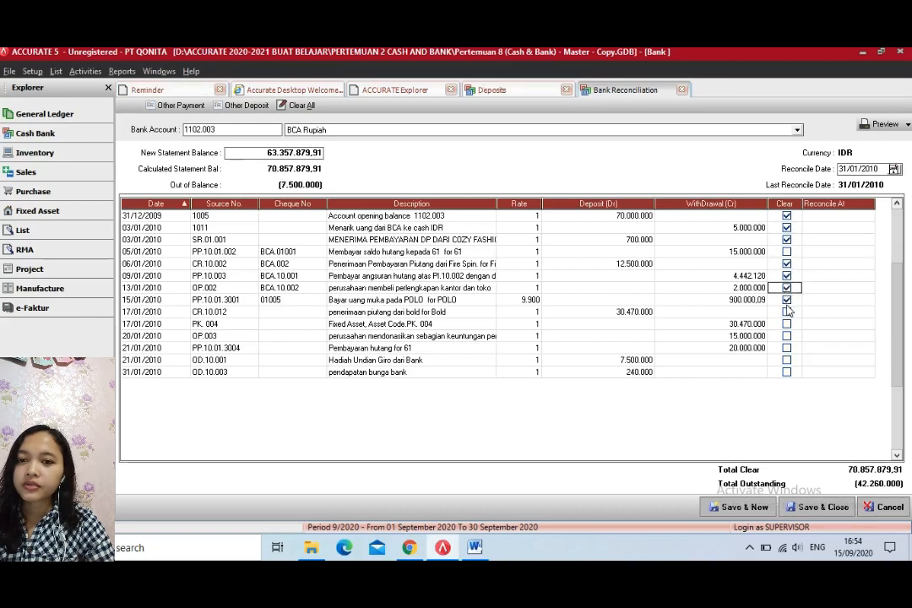
{"action": "left_click", "coordinate": [786, 312]}
{"action": "left_click", "coordinate": [785, 323]}
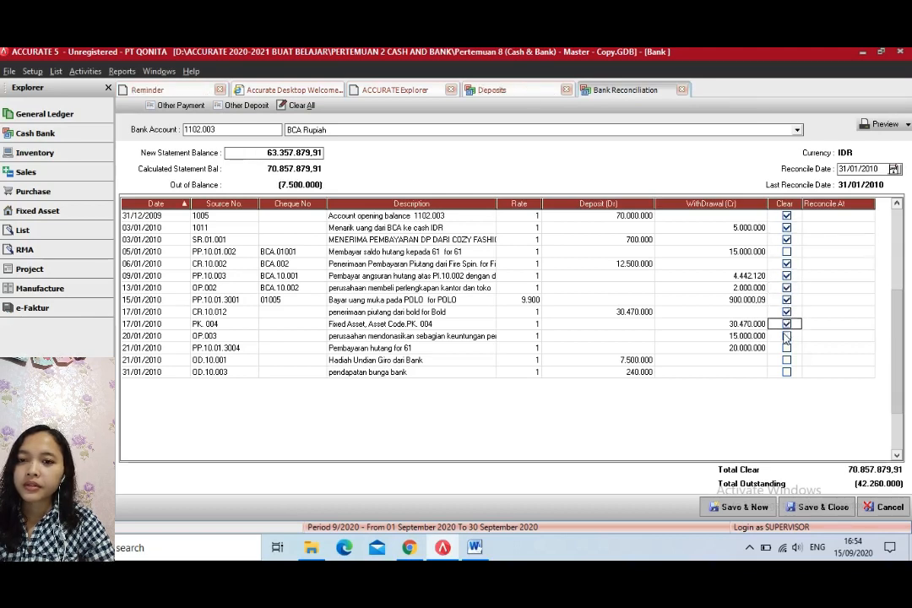
{"action": "left_click", "coordinate": [786, 335]}
{"action": "left_click", "coordinate": [786, 348]}
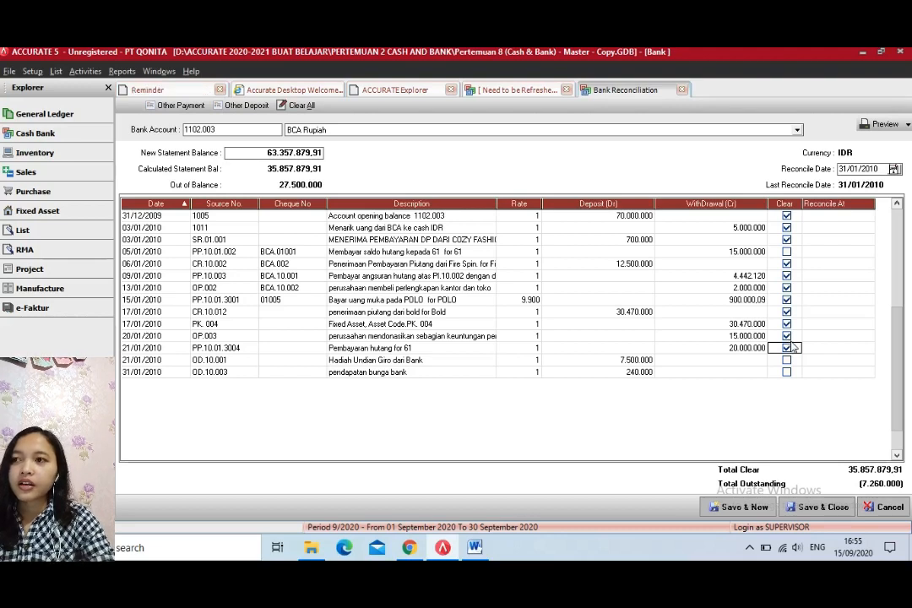
{"action": "left_click", "coordinate": [785, 373]}
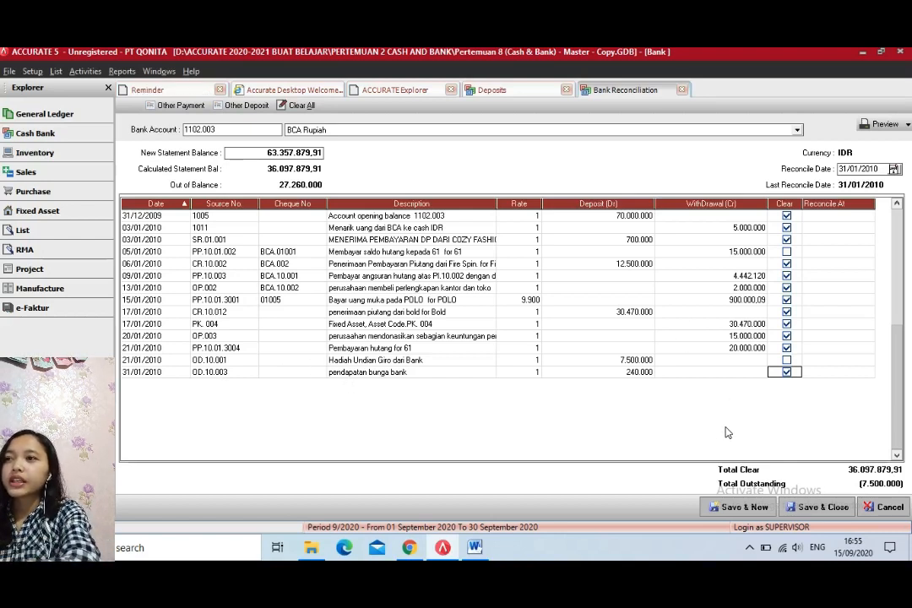
- Set the new statement balance to 36.097.879,91, then save and close the bank reconciliation
{"action": "left_click", "coordinate": [233, 153]}
{"action": "key", "text": "BackSpace"}
{"action": "key", "text": "BackSpace"}
{"action": "type", "text": "36"}
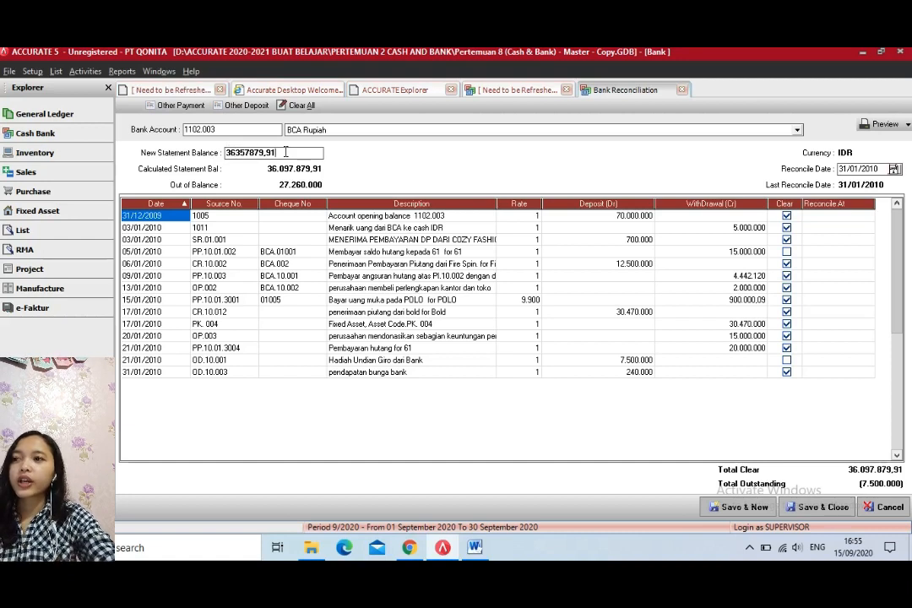
{"action": "left_click_drag", "start_coordinate": [288, 153], "coordinate": [190, 166]}
{"action": "key", "text": "BackSpace"}
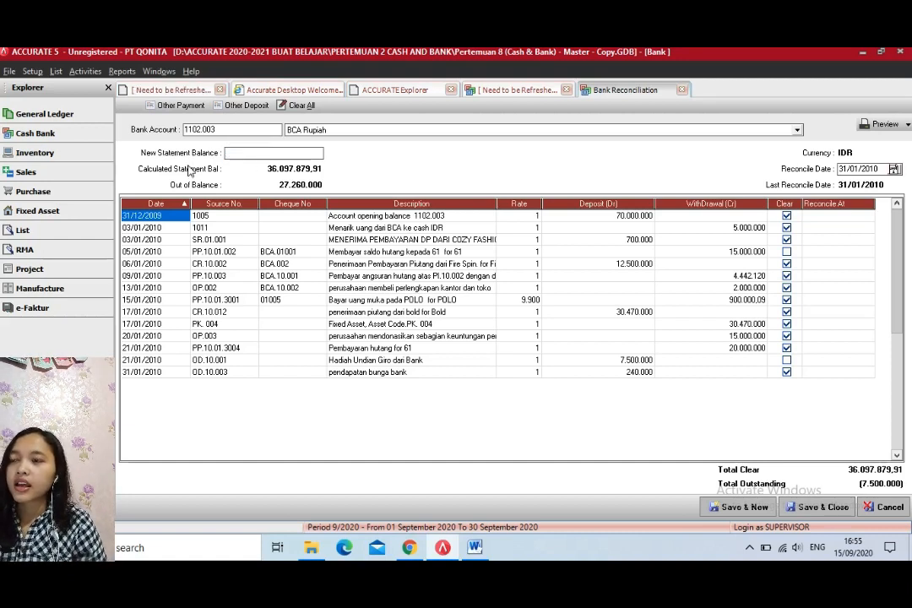
{"action": "type", "text": "3"}
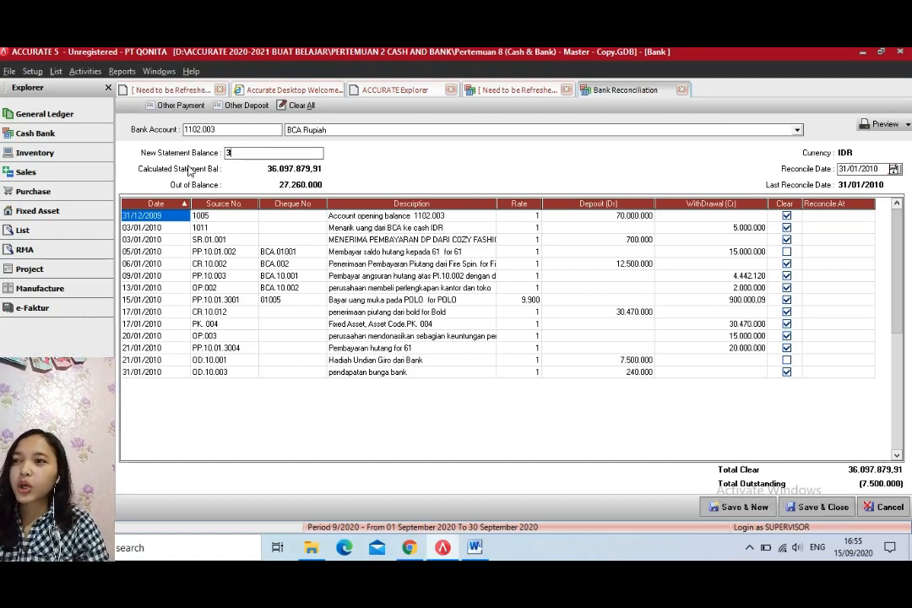
{"action": "type", "text": "60"}
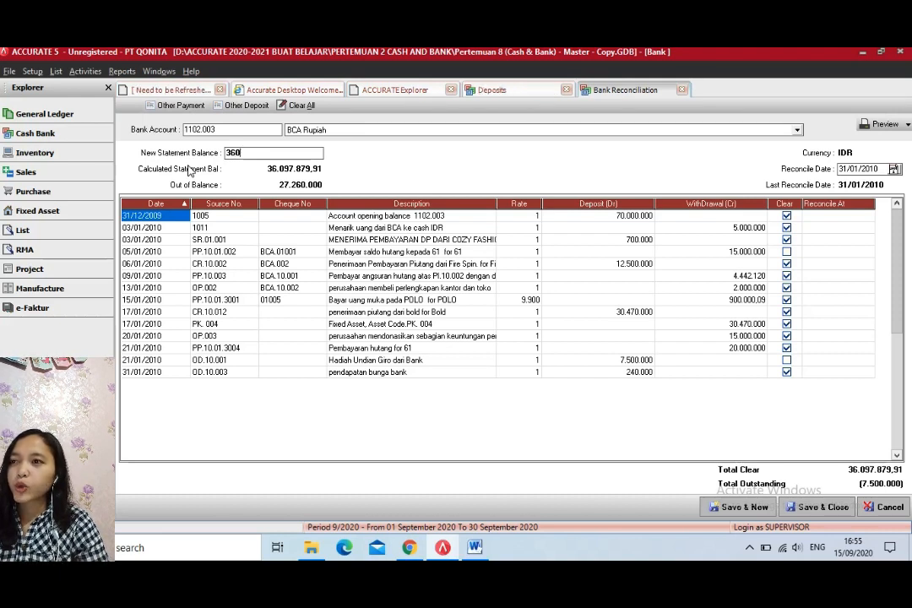
{"action": "type", "text": "97"}
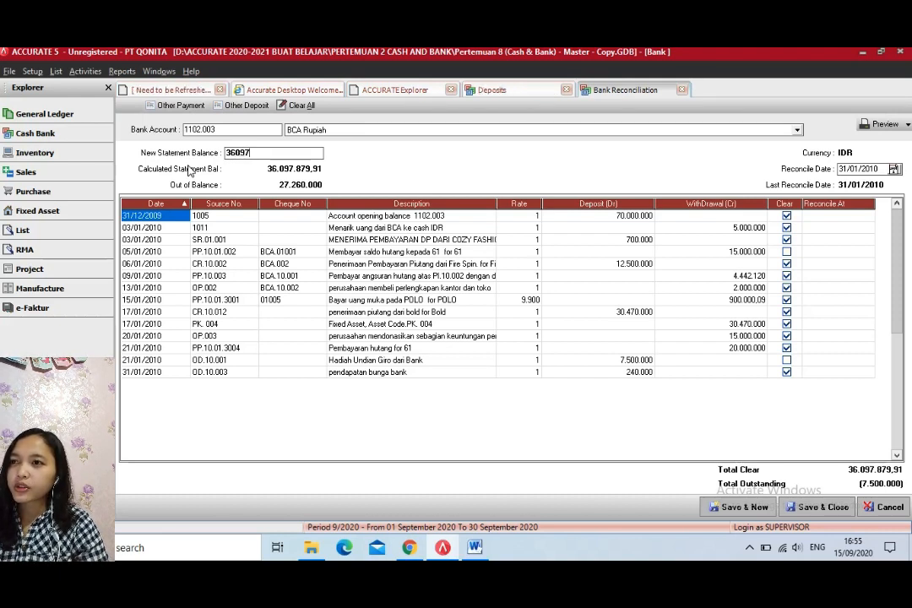
{"action": "type", "text": "879"}
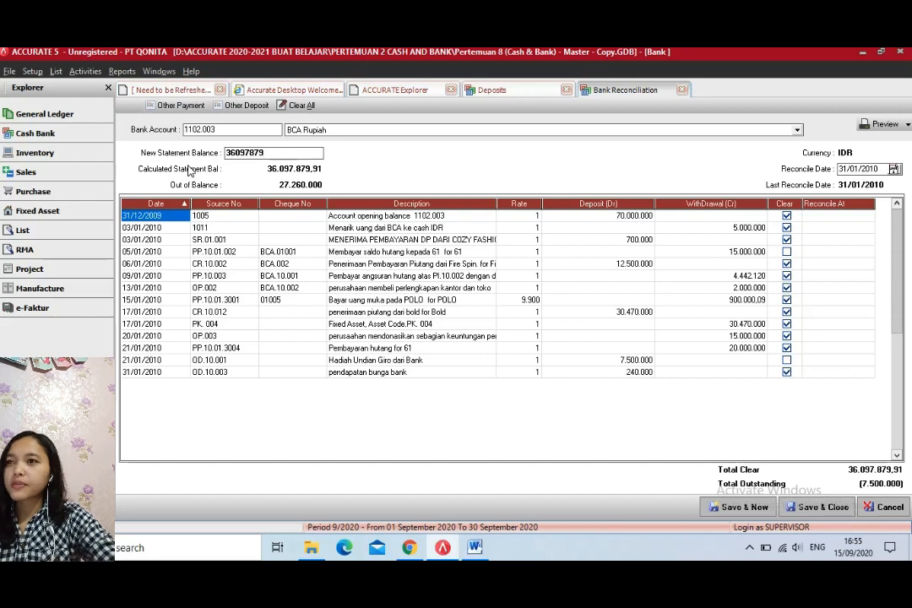
{"action": "type", "text": ",9"}
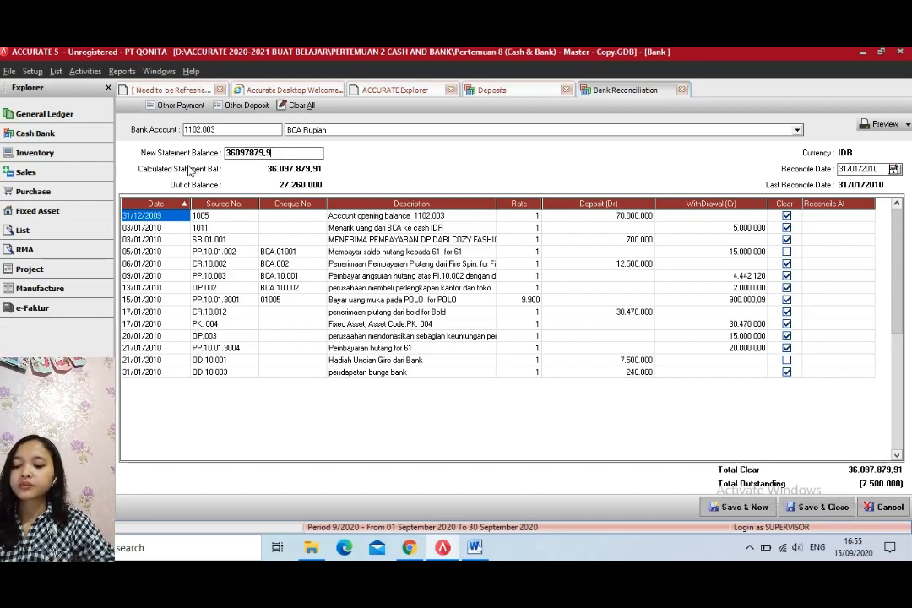
{"action": "type", "text": "1"}
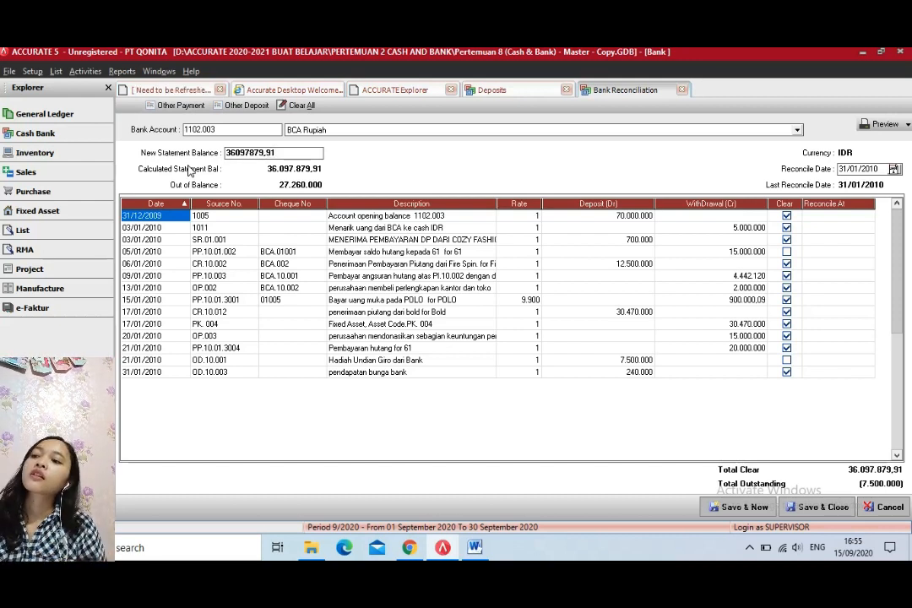
{"action": "key", "text": "Tab"}
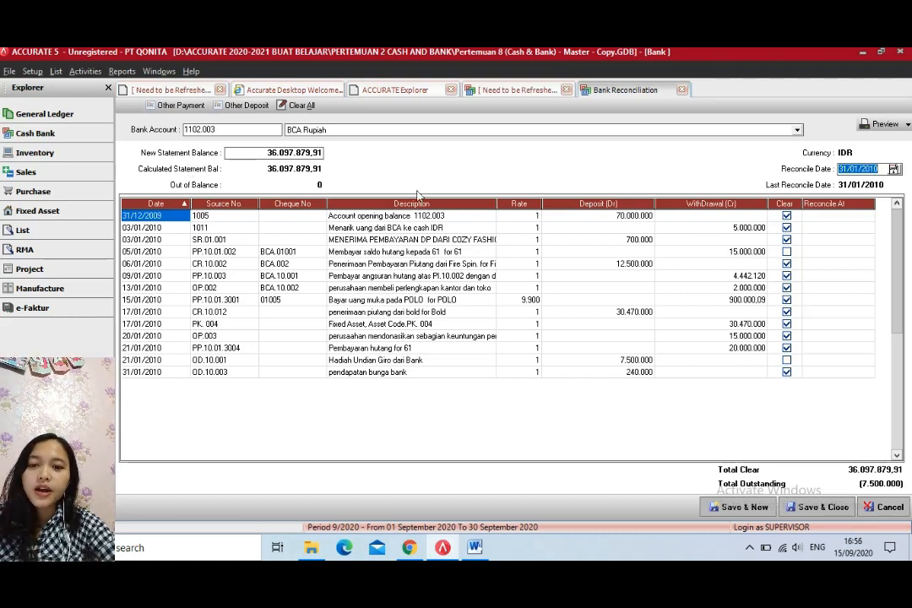
{"action": "left_click", "coordinate": [818, 507]}
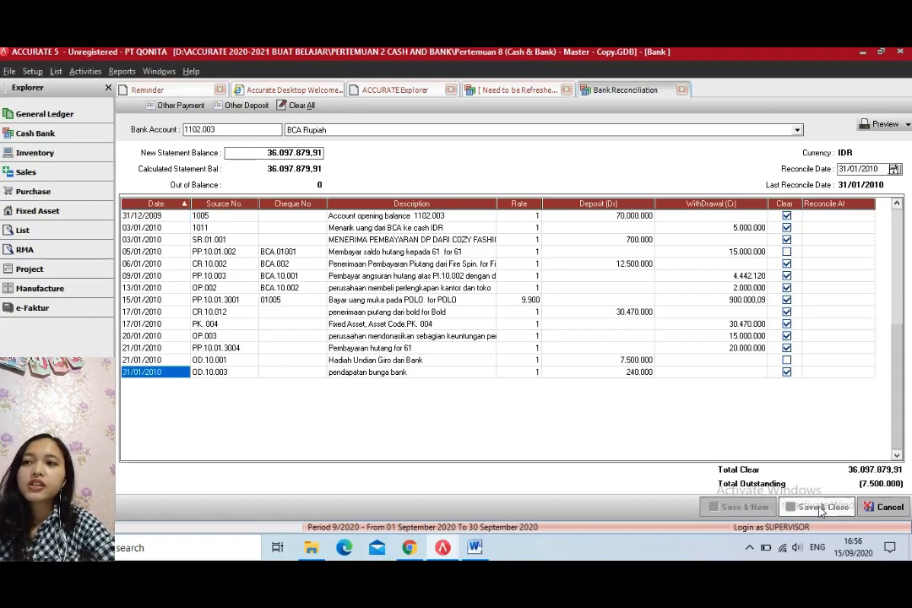
- Read exercise 8.8 in Word, then open a new Other Payment in ACCURATE paid from BCA Rupiah
{"action": "key", "text": "alt+Tab"}
{"action": "scroll", "coordinate": [378, 369], "scroll_direction": "down", "scroll_amount": 1}
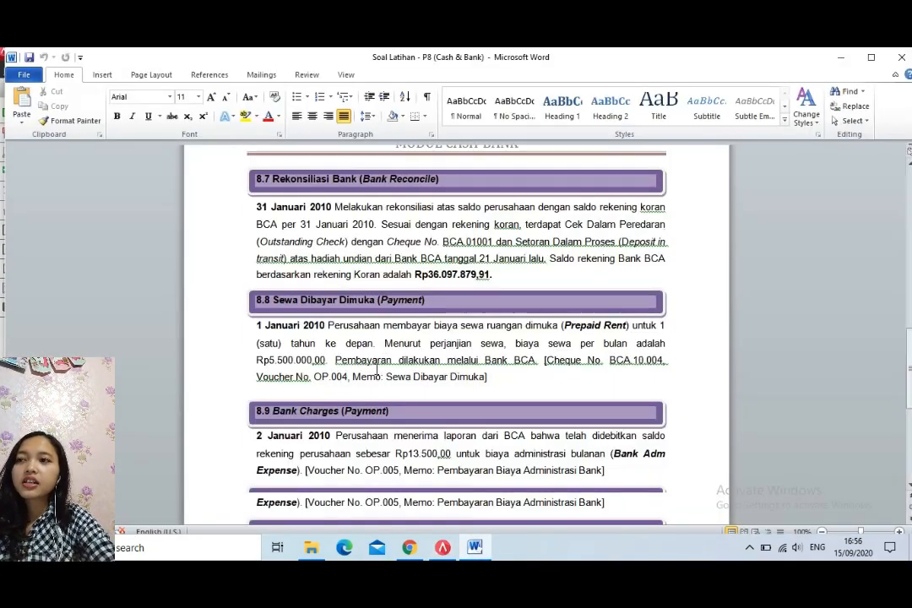
{"action": "scroll", "coordinate": [377, 369], "scroll_direction": "down", "scroll_amount": 1}
{"action": "scroll", "coordinate": [405, 354], "scroll_direction": "down", "scroll_amount": 5}
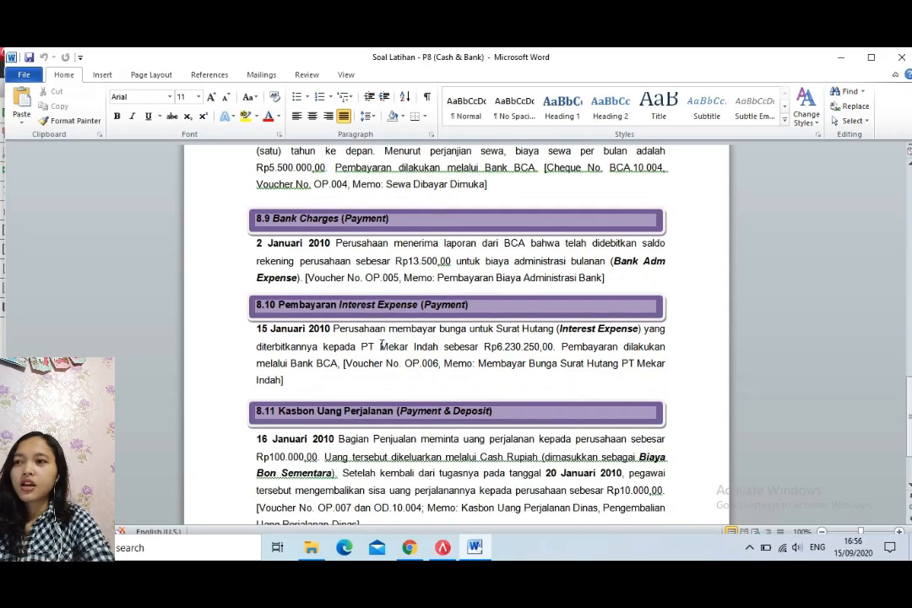
{"action": "scroll", "coordinate": [381, 344], "scroll_direction": "up", "scroll_amount": 2}
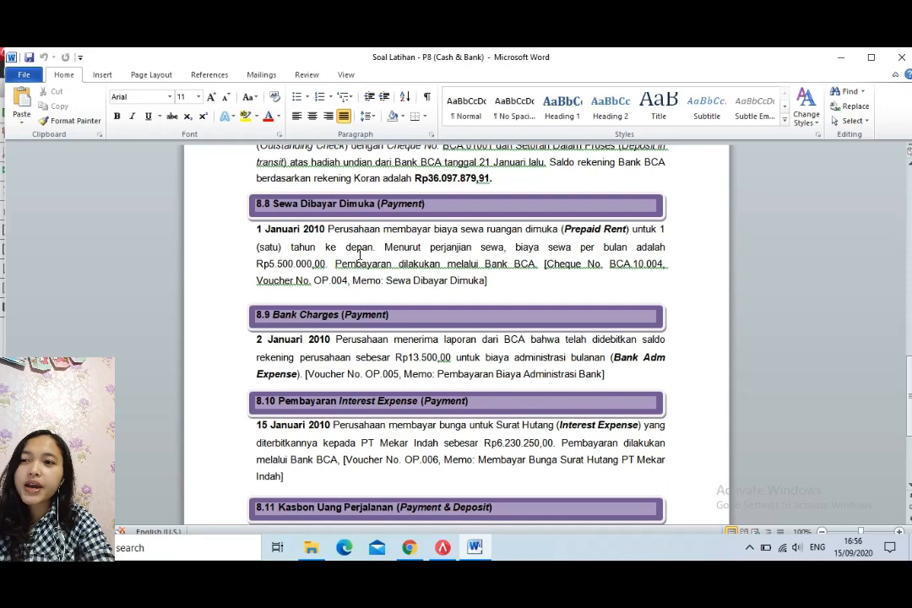
{"action": "left_click", "coordinate": [442, 547]}
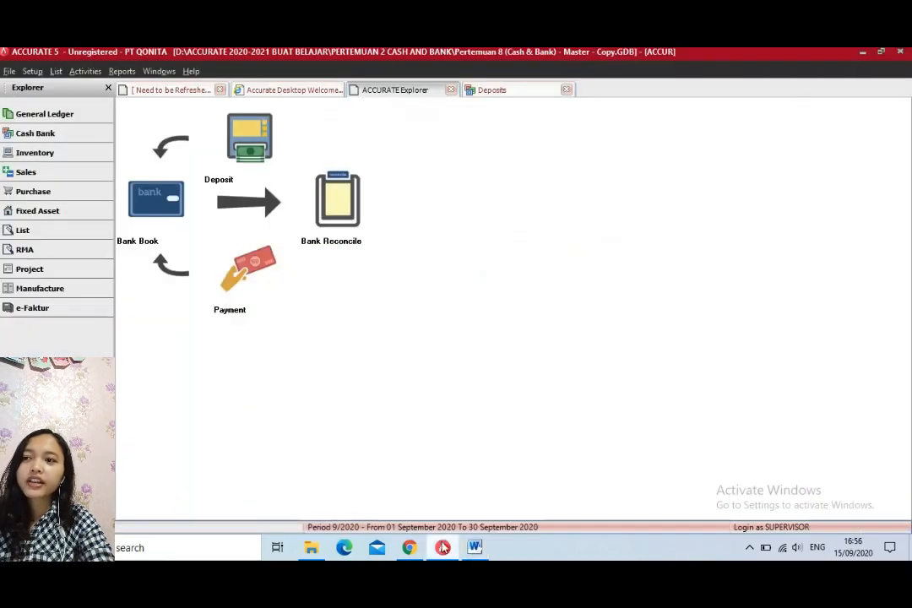
{"action": "left_click", "coordinate": [251, 274]}
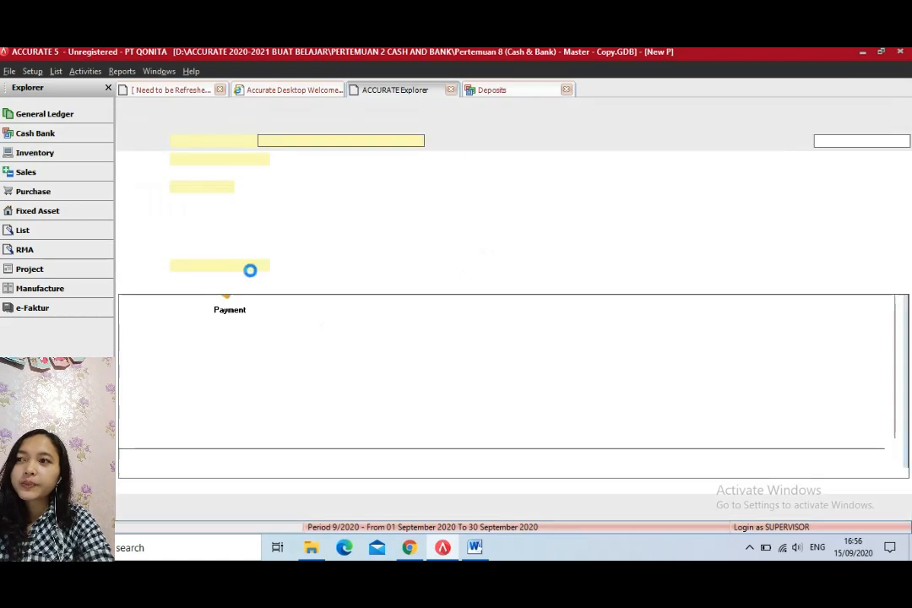
{"action": "left_click", "coordinate": [314, 141]}
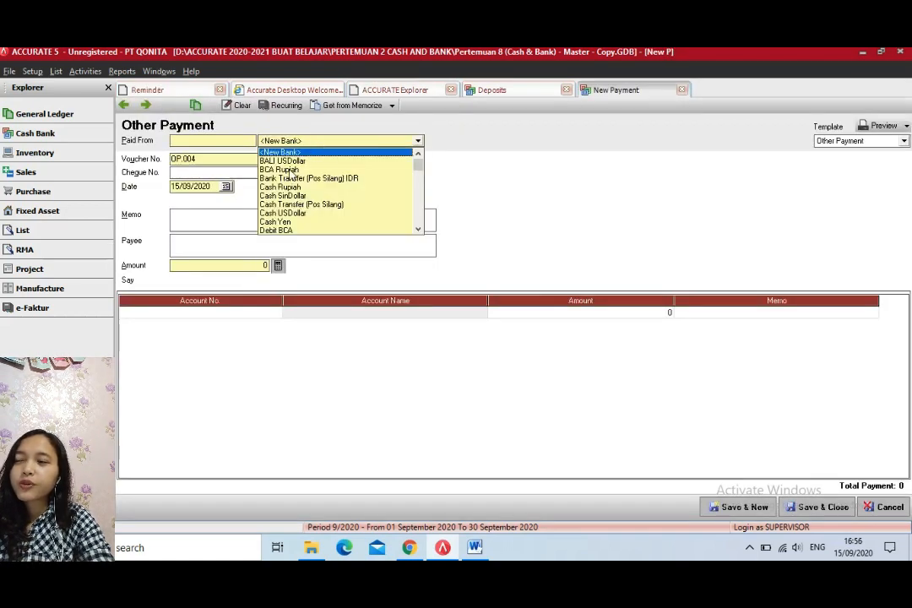
{"action": "left_click", "coordinate": [291, 170]}
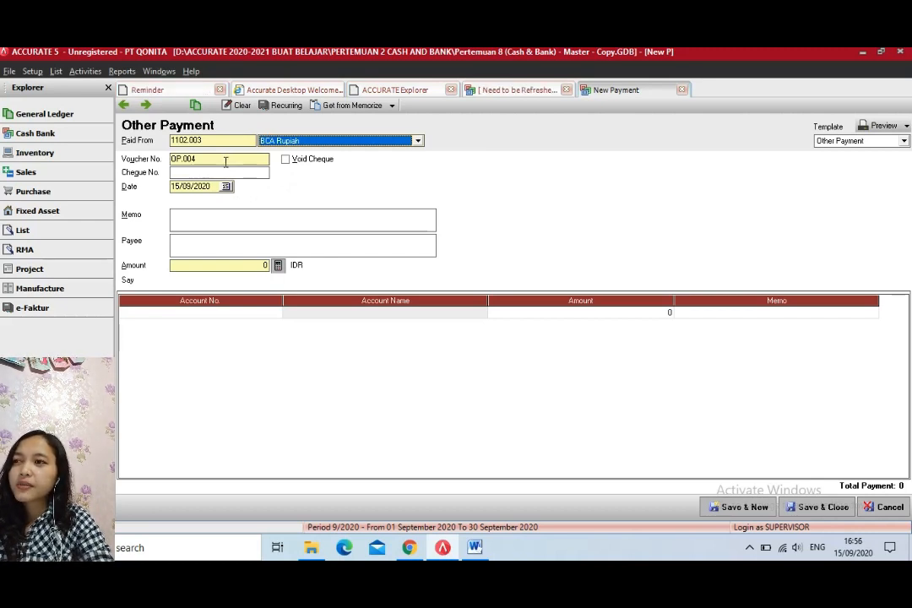
- Set the payment's cheque number to BCA,10.004 and its date to 01/01/2010
{"action": "left_click", "coordinate": [226, 173]}
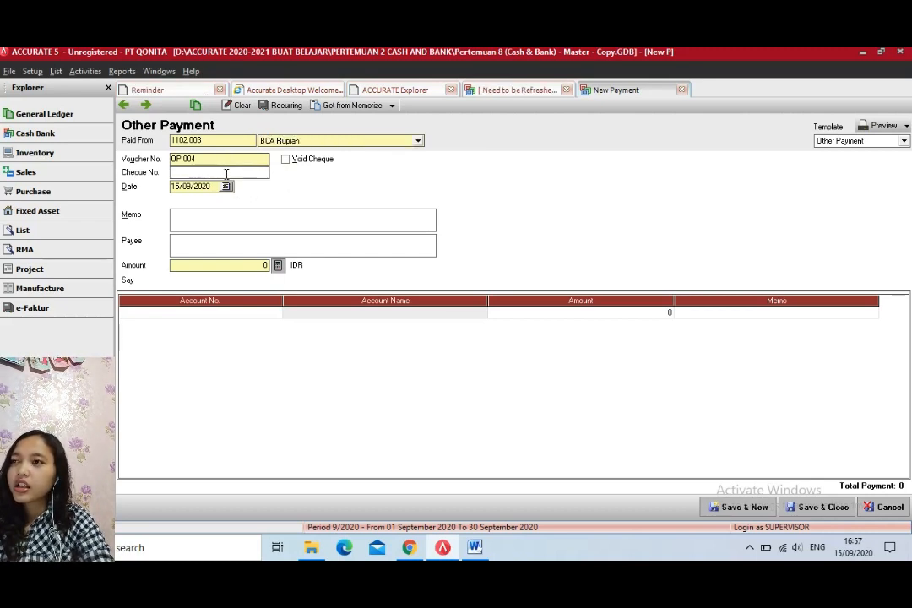
{"action": "type", "text": "BCA"}
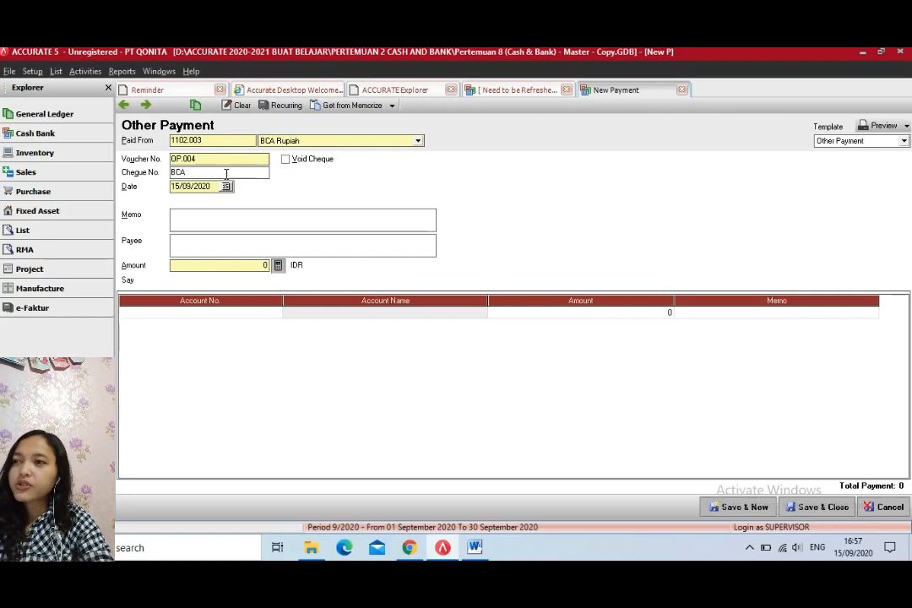
{"action": "type", "text": ","}
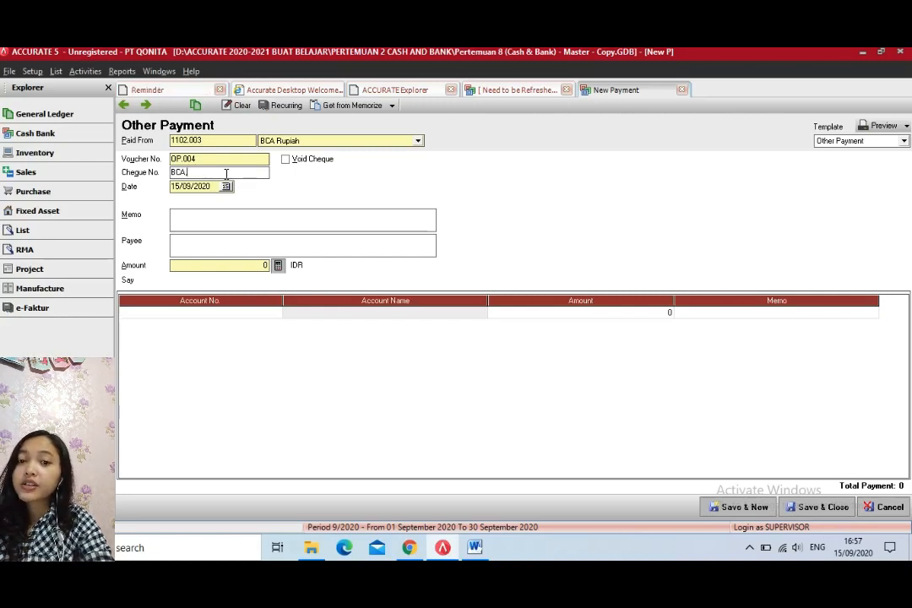
{"action": "type", "text": "10.004"}
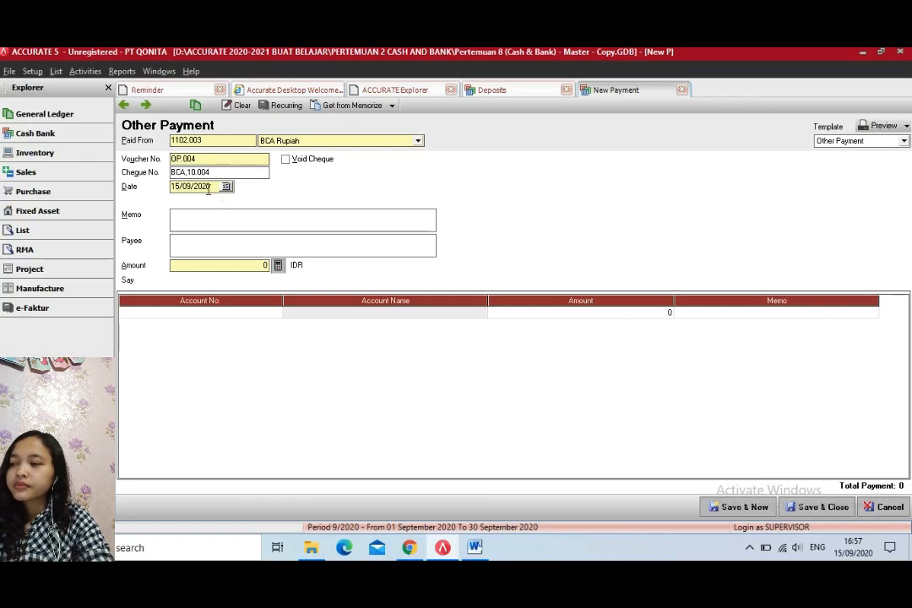
{"action": "left_click", "coordinate": [199, 186]}
{"action": "key", "text": "BackSpace"}
{"action": "key", "text": "BackSpace"}
{"action": "key", "text": "BackSpace"}
{"action": "key", "text": "BackSpace"}
{"action": "key", "text": "BackSpace"}
{"action": "key", "text": "BackSpace"}
{"action": "key", "text": "BackSpace"}
{"action": "key", "text": "BackSpace"}
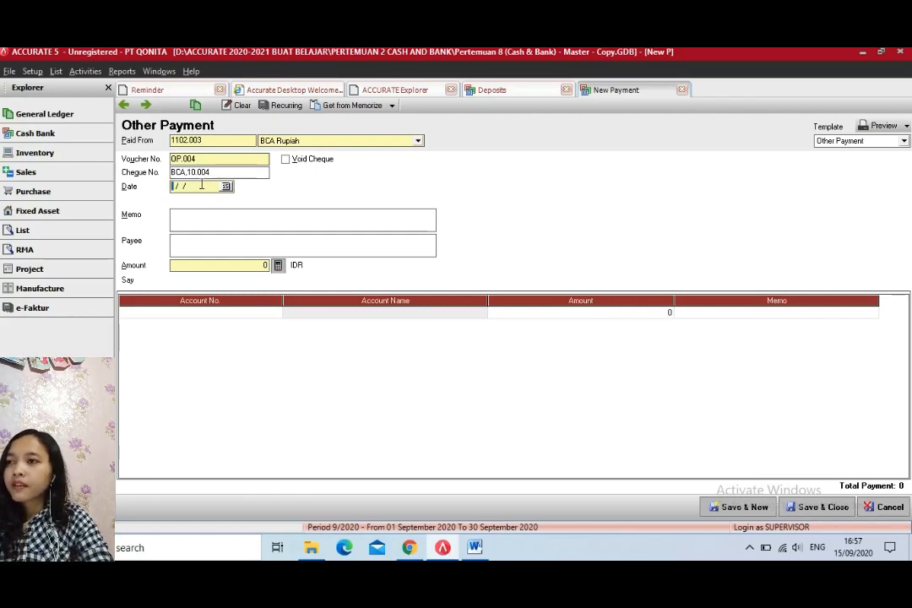
{"action": "type", "text": "01/01/20"}
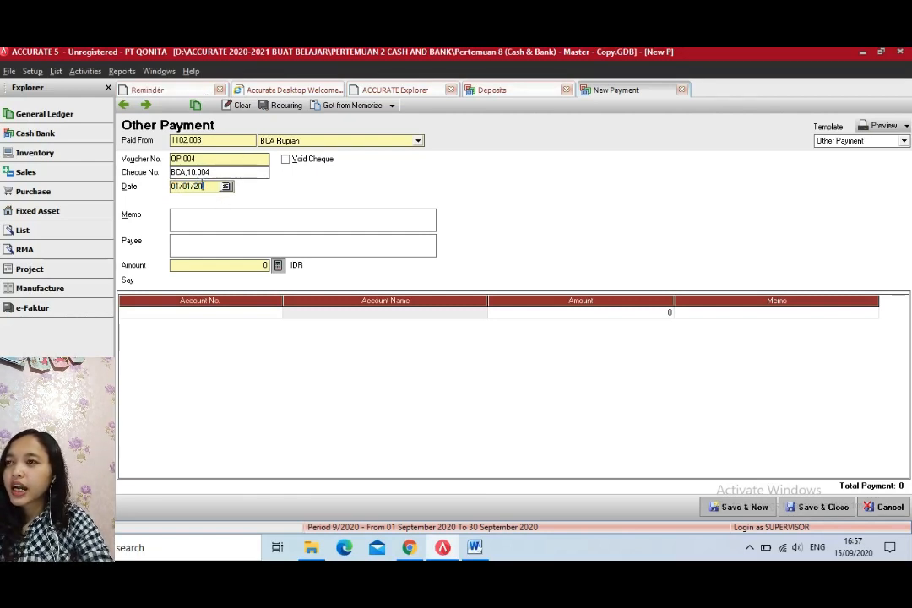
{"action": "type", "text": "10"}
- Enter "Sewa dibaayr di muka" as the payment's memo
{"action": "left_click", "coordinate": [319, 226]}
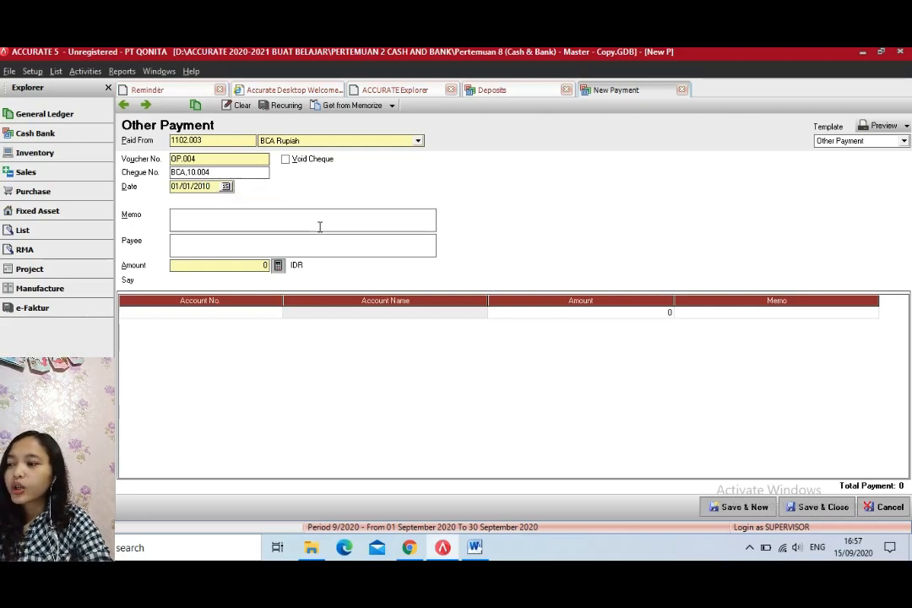
{"action": "type", "text": "Sewa"}
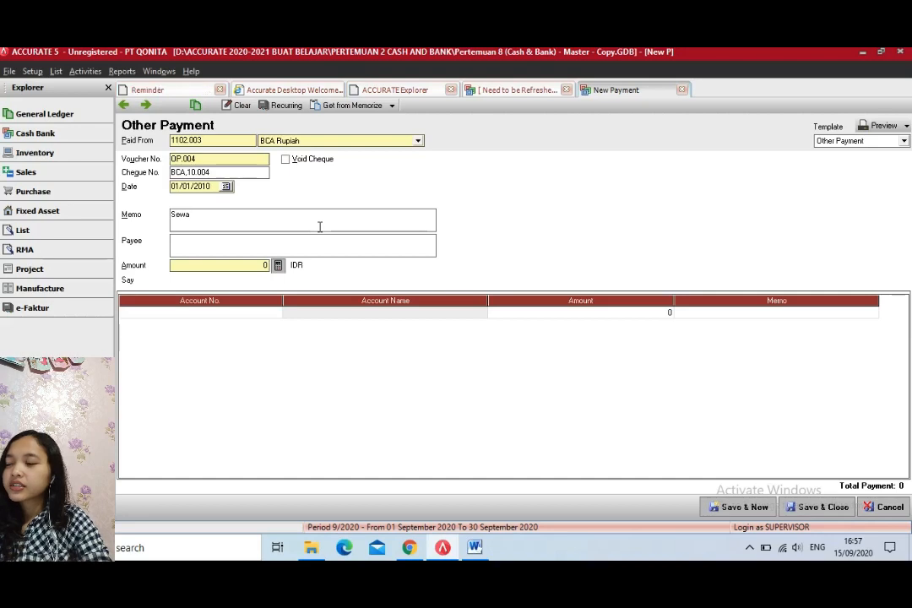
{"action": "type", "text": " diba"}
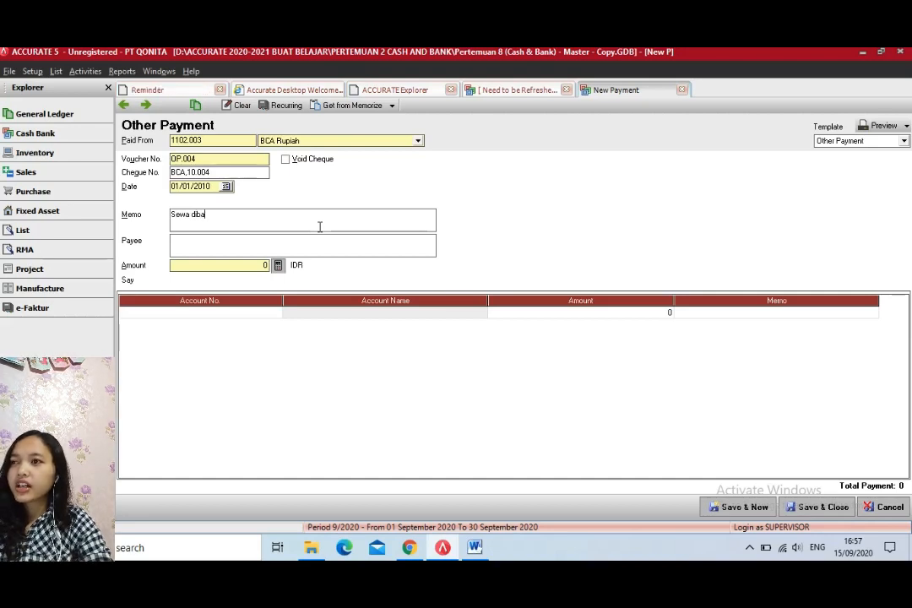
{"action": "type", "text": "ayr di muka"}
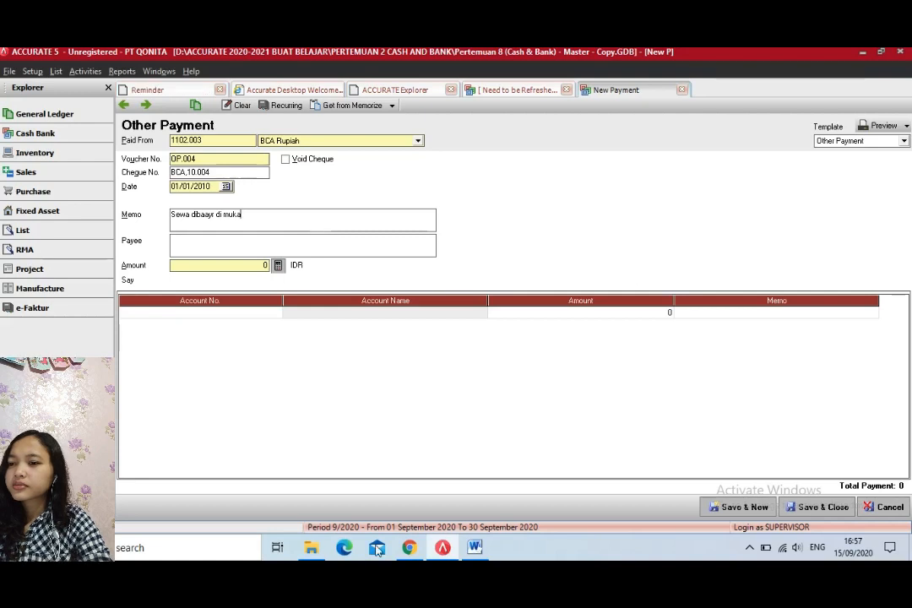
- Change "di muka" to "dimuka" in the memo and enter "Pemilik Gedung" as the payee
{"action": "left_click", "coordinate": [216, 215]}
{"action": "key", "text": "BackSpace"}
{"action": "left_click", "coordinate": [219, 246]}
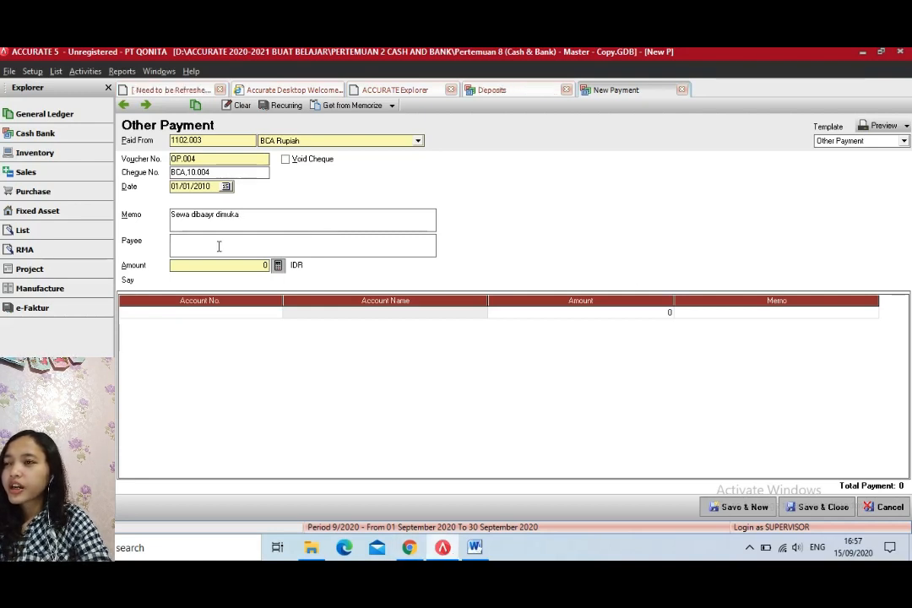
{"action": "type", "text": "Pemilik gE"}
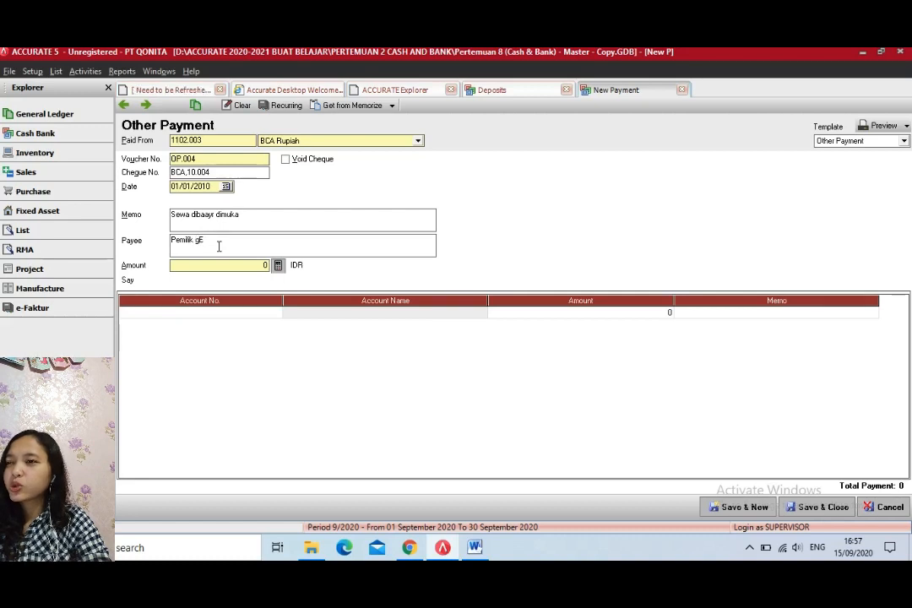
{"action": "type", "text": "Gedugn"}
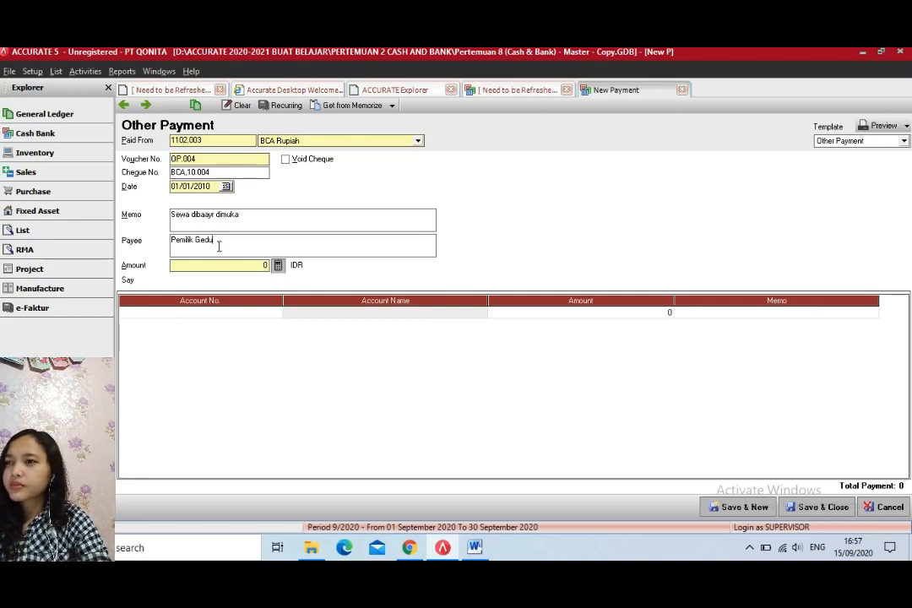
{"action": "key", "text": "BackSpace"}
{"action": "key", "text": "BackSpace"}
{"action": "type", "text": "ng"}
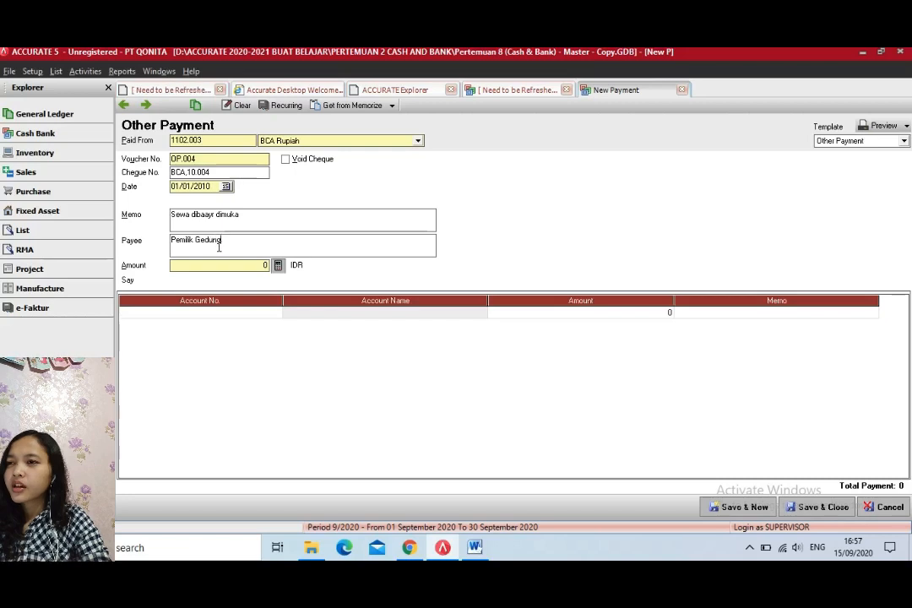
- Add a payment line for GL account 1107.001 Prepaid Rent, finding it by searching the account names for "prep"
{"action": "left_click", "coordinate": [272, 314]}
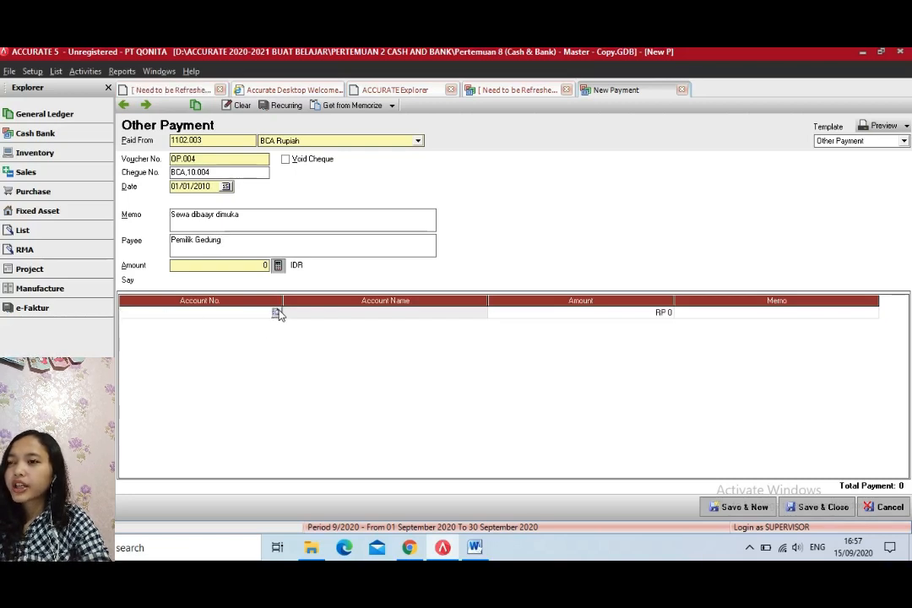
{"action": "left_click", "coordinate": [276, 312]}
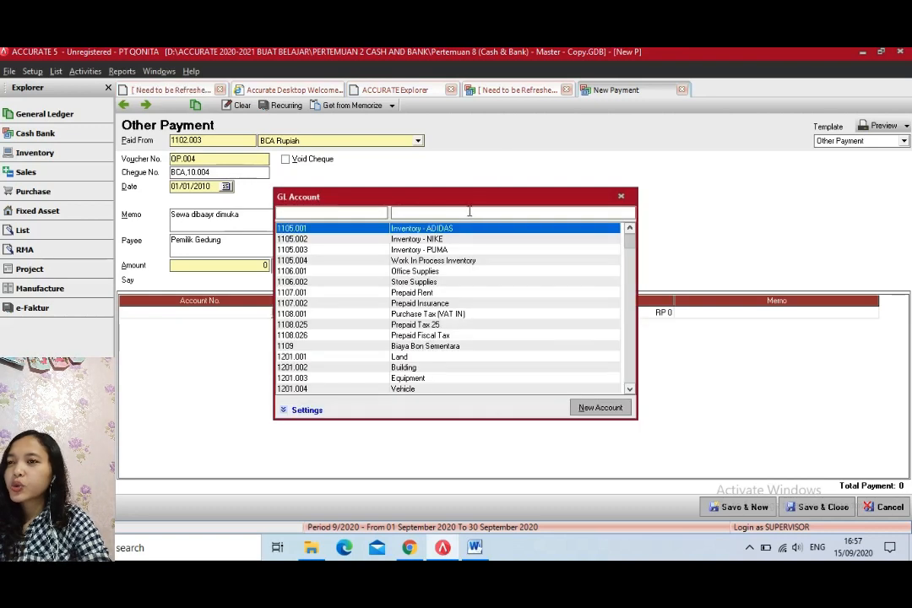
{"action": "type", "text": "prep"}
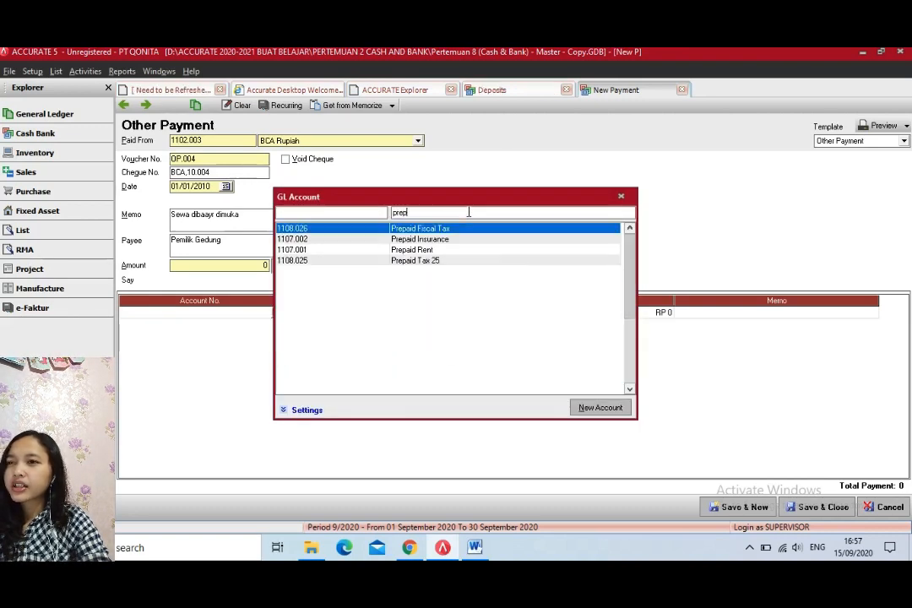
{"action": "key", "text": "Down"}
{"action": "key", "text": "Down"}
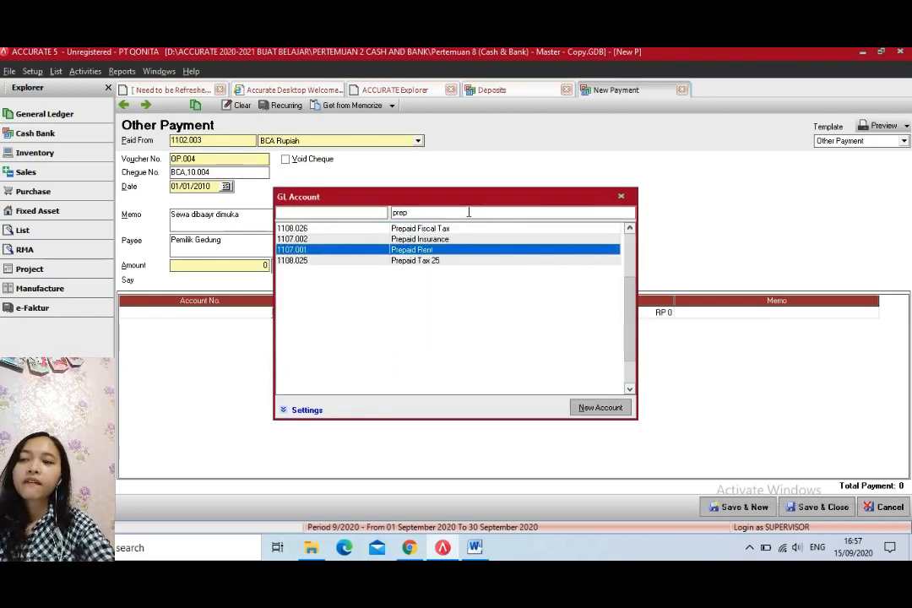
{"action": "key", "text": "Return"}
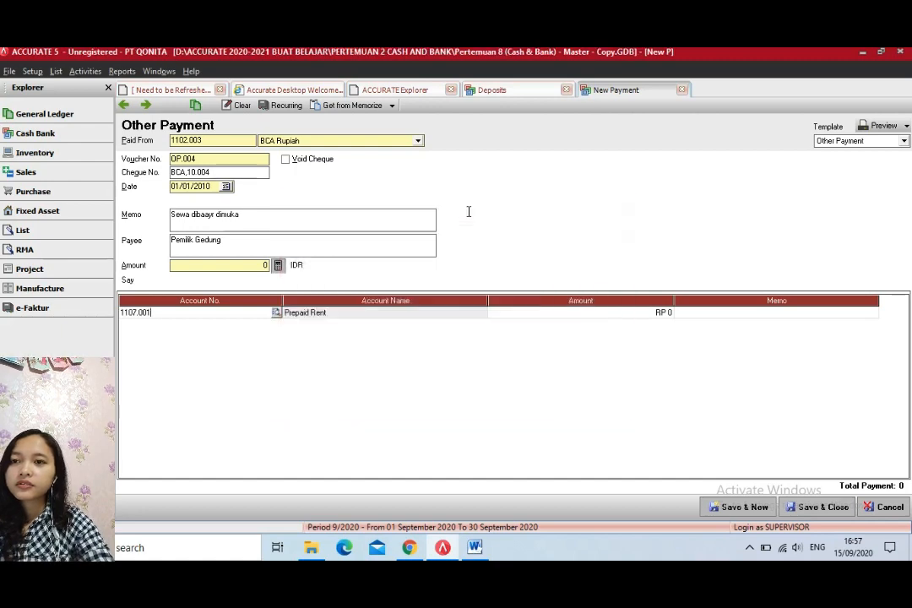
- Check the monthly rent in exercise 8.8 in Word, then set the Prepaid Rent line's amount to 66.000.000 in ACCURATE
{"action": "left_click", "coordinate": [642, 317]}
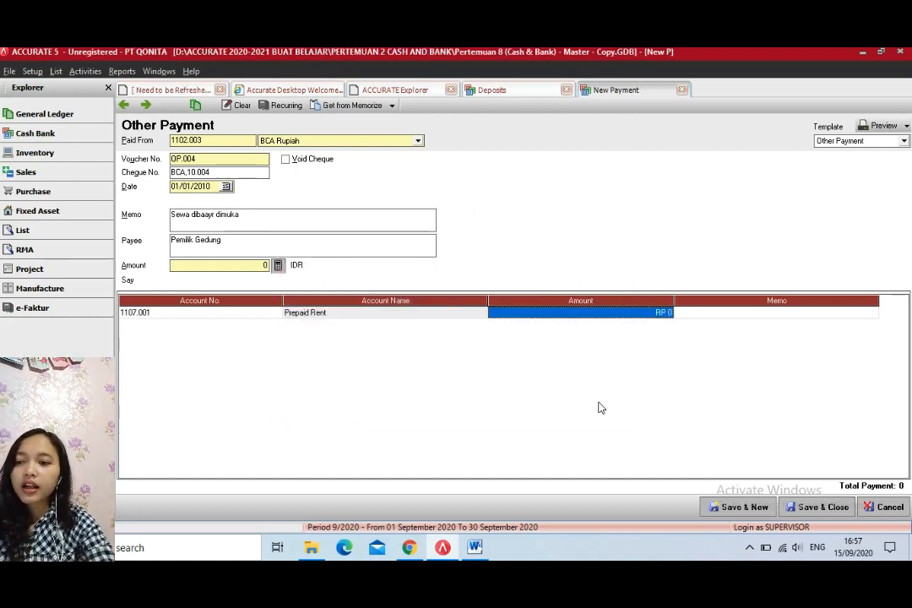
{"action": "left_click", "coordinate": [476, 549]}
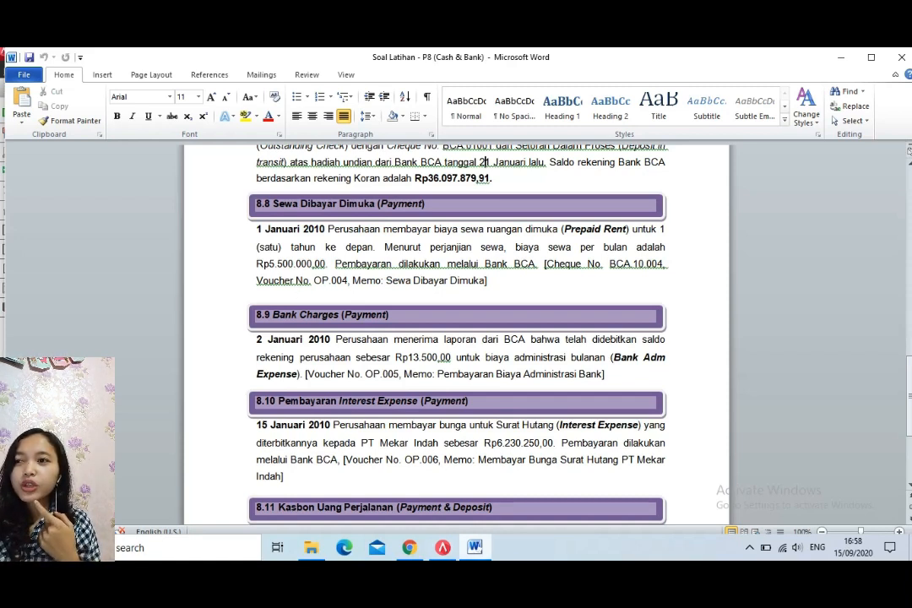
{"action": "mouse_move", "coordinate": [479, 551]}
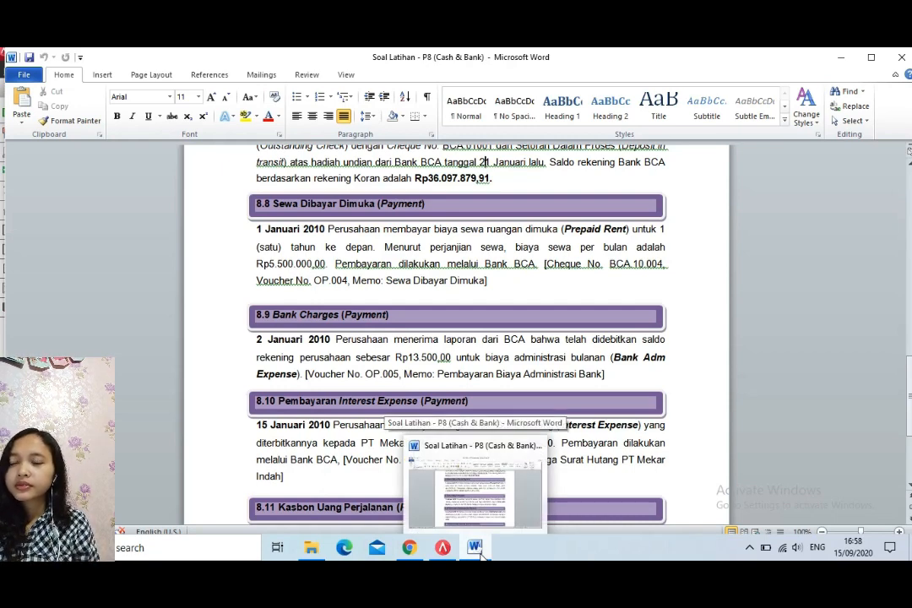
{"action": "left_click", "coordinate": [475, 547]}
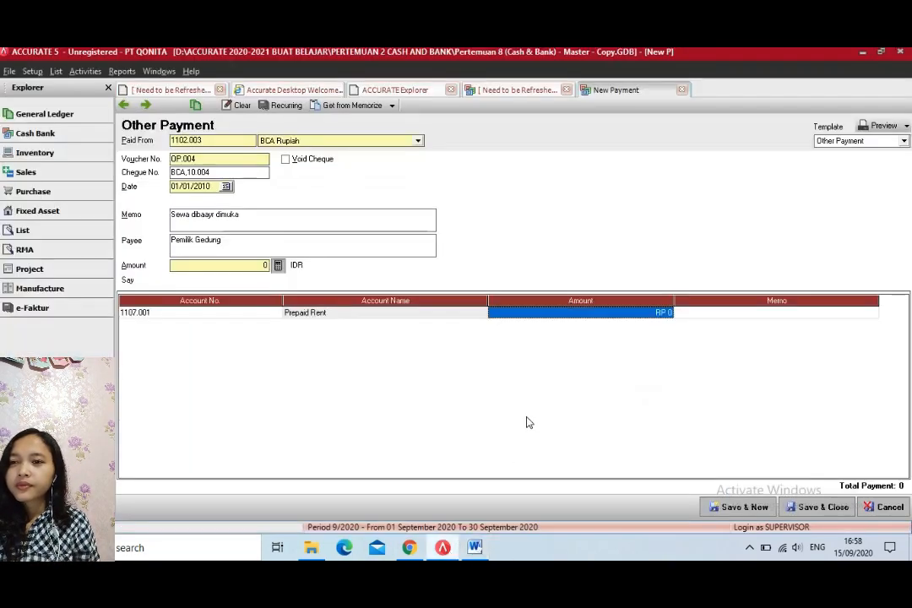
{"action": "type", "text": "66"}
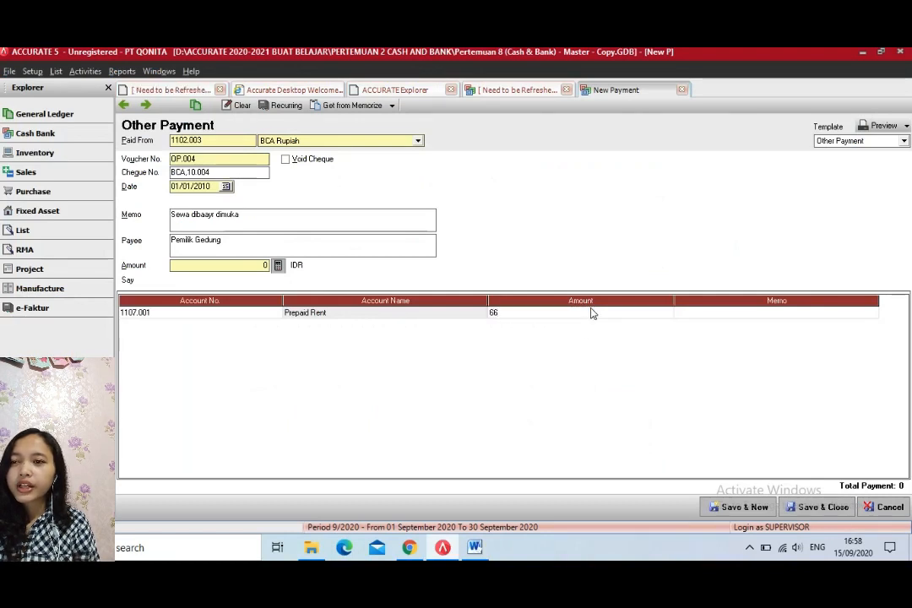
{"action": "type", "text": "000000"}
{"action": "key", "text": "Tab"}
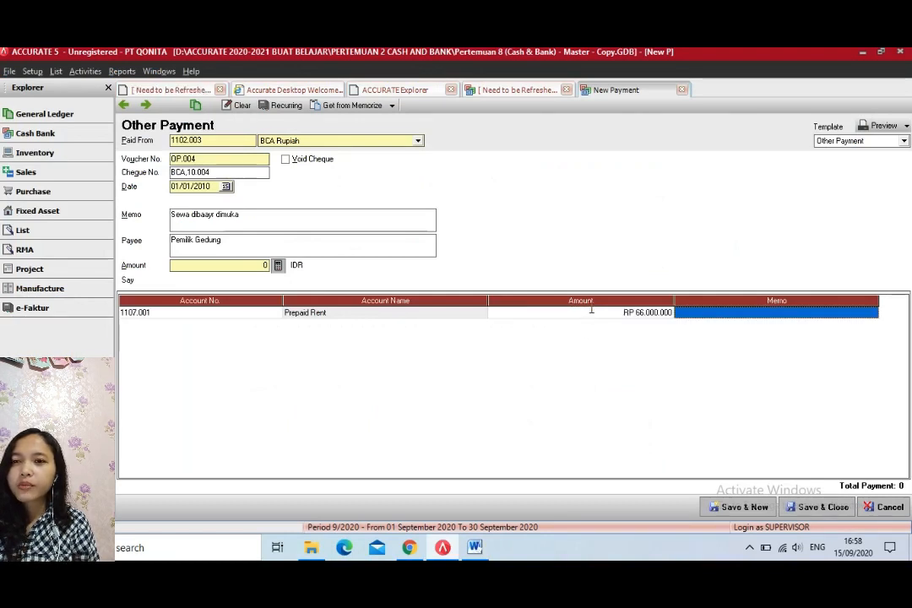
- Correct the payment's memo to "Sewa dibayar dimuka" and copy it into the memo of the Prepaid Rent line
{"action": "left_click", "coordinate": [200, 218]}
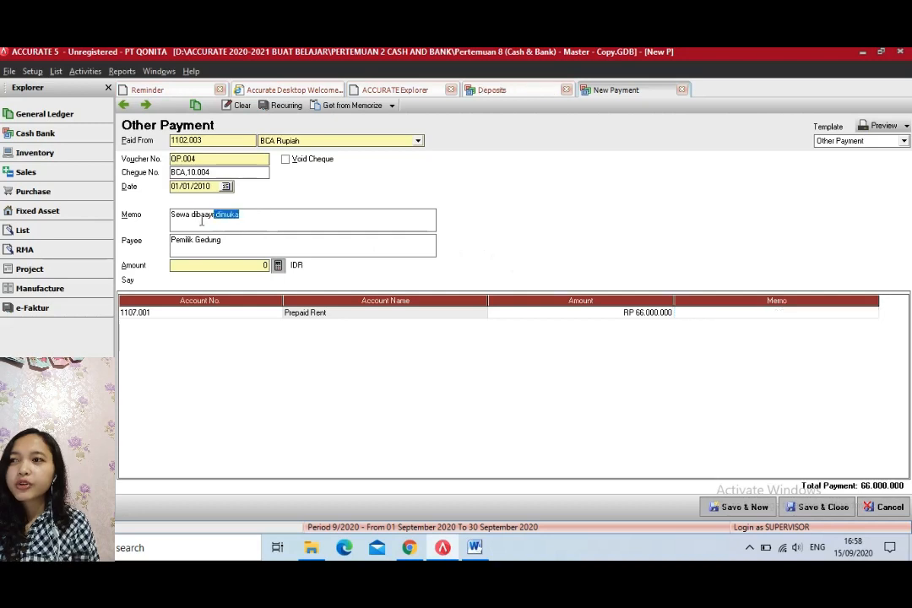
{"action": "left_click", "coordinate": [215, 216]}
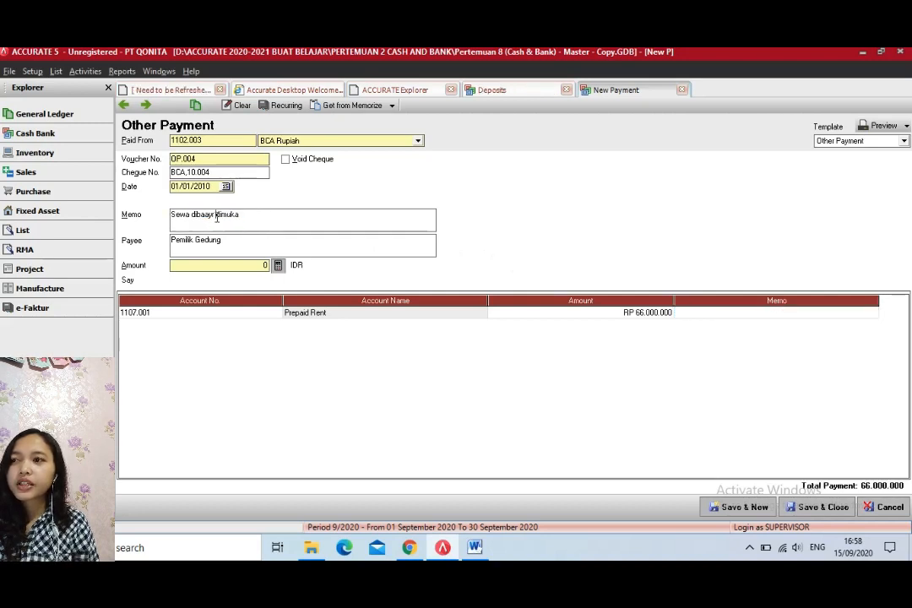
{"action": "key", "text": "BackSpace"}
{"action": "key", "text": "BackSpace"}
{"action": "key", "text": "BackSpace"}
{"action": "key", "text": "BackSpace"}
{"action": "type", "text": "yar"}
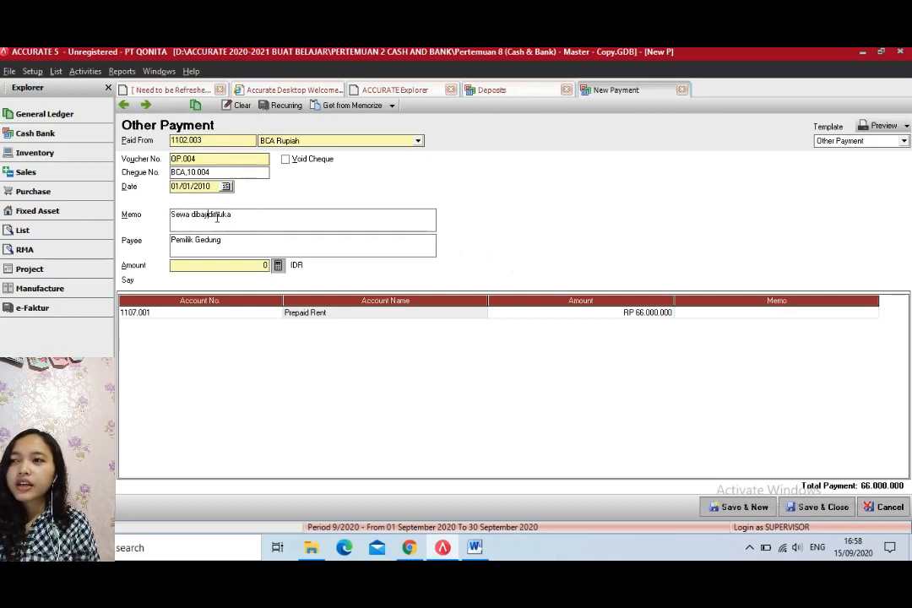
{"action": "left_click_drag", "start_coordinate": [244, 217], "coordinate": [171, 217]}
{"action": "key", "text": "ctrl+c"}
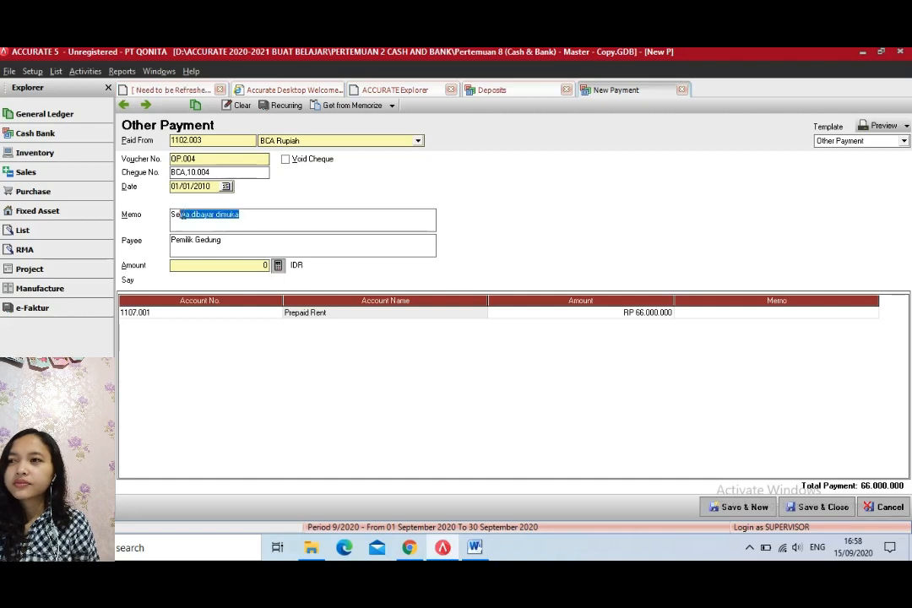
{"action": "left_click", "coordinate": [699, 316]}
{"action": "left_click", "coordinate": [698, 314]}
{"action": "key", "text": "ctrl+v"}
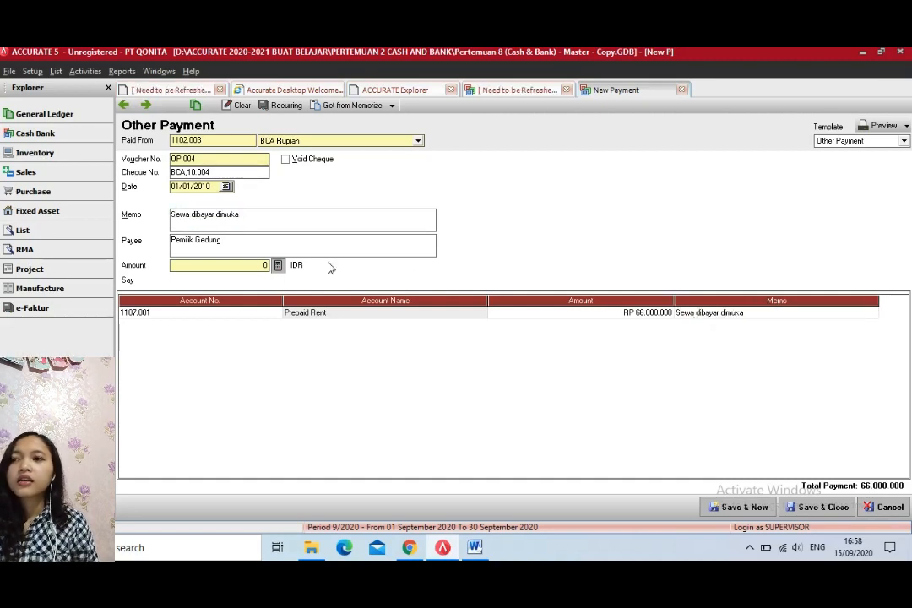
- Calculate the payment's total amount from its line, then save and close the payment
{"action": "left_click", "coordinate": [279, 265]}
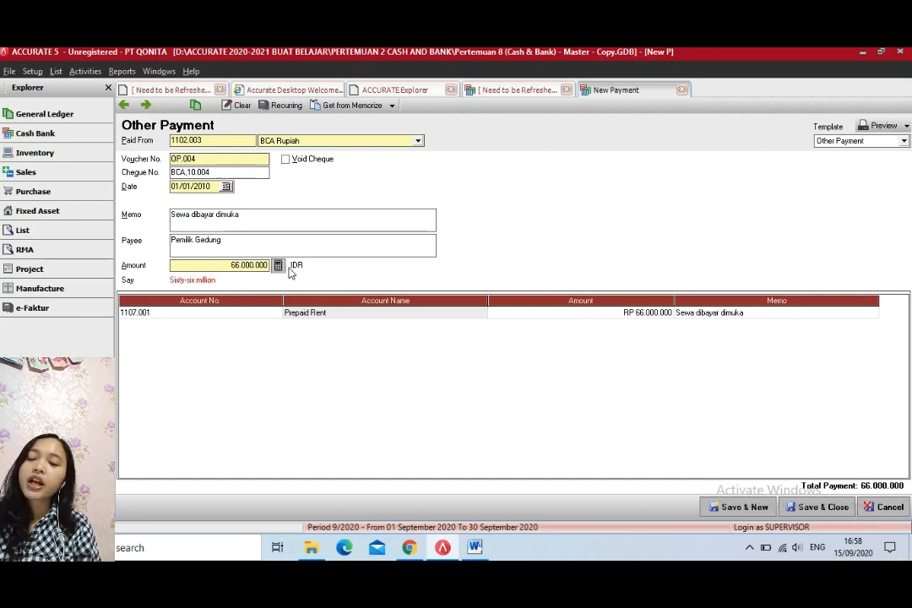
{"action": "left_click", "coordinate": [825, 506]}
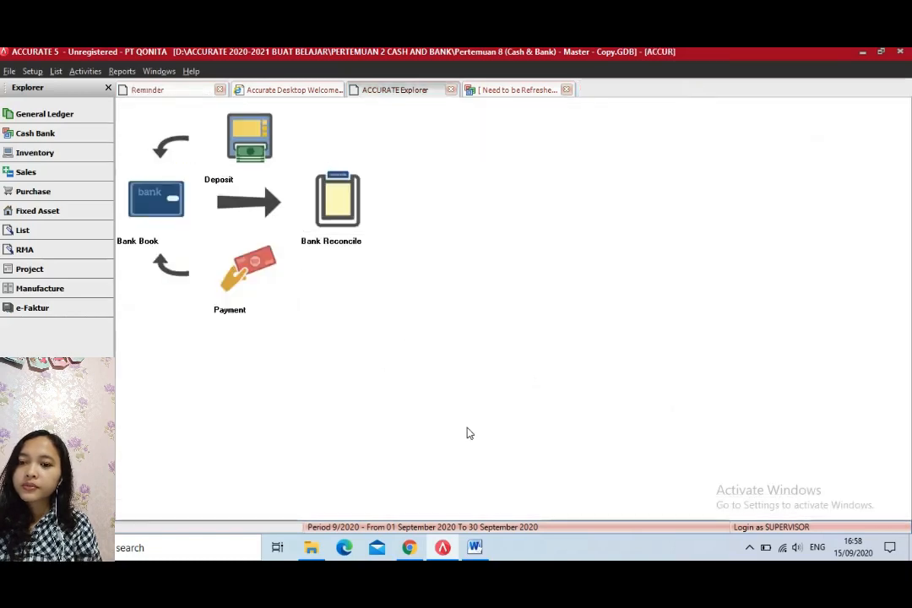
- Read exercise 8.9 Bank Charges in Word, then open a new Other Payment in ACCURATE paid from BCA Rupiah
{"action": "key", "text": "alt+Tab"}
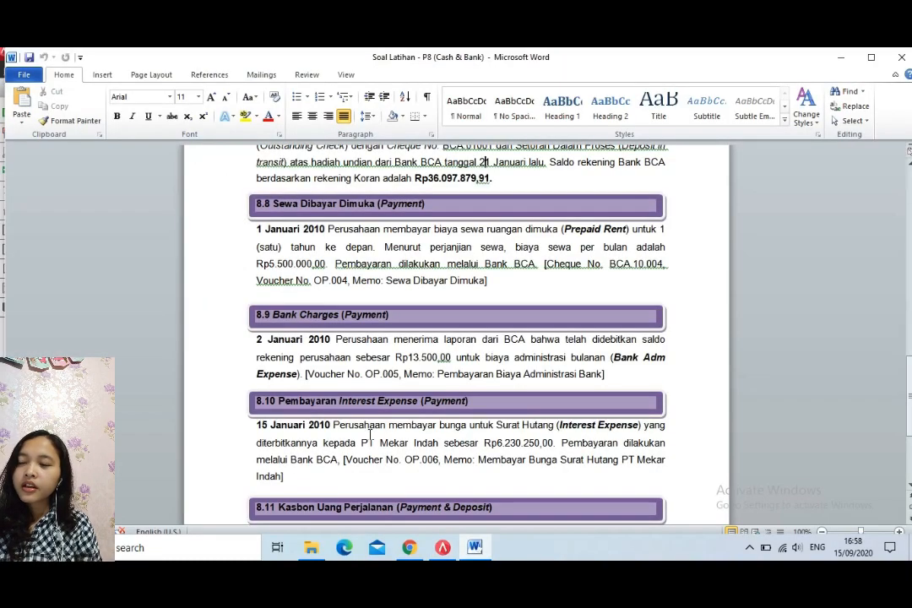
{"action": "scroll", "coordinate": [368, 426], "scroll_direction": "down", "scroll_amount": 1}
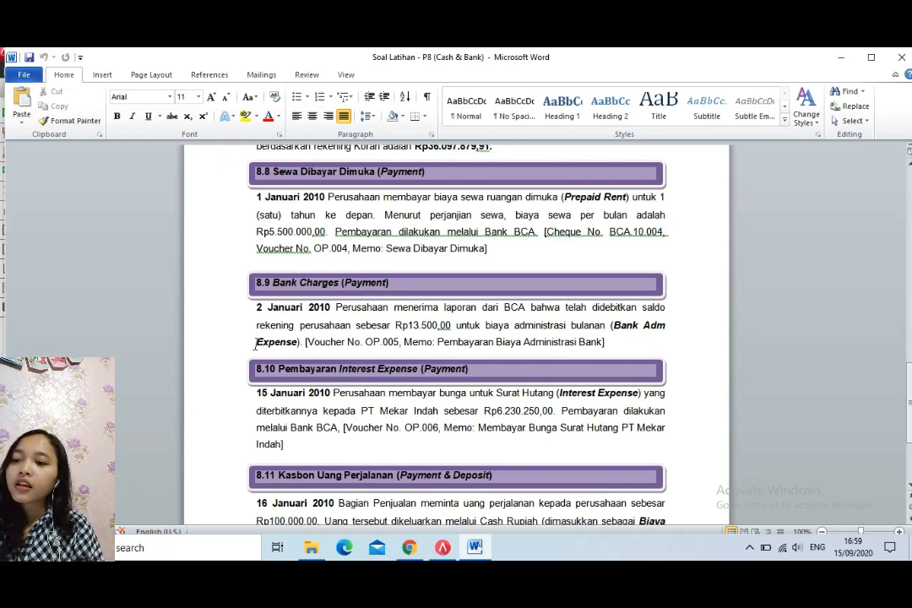
{"action": "left_click", "coordinate": [442, 547]}
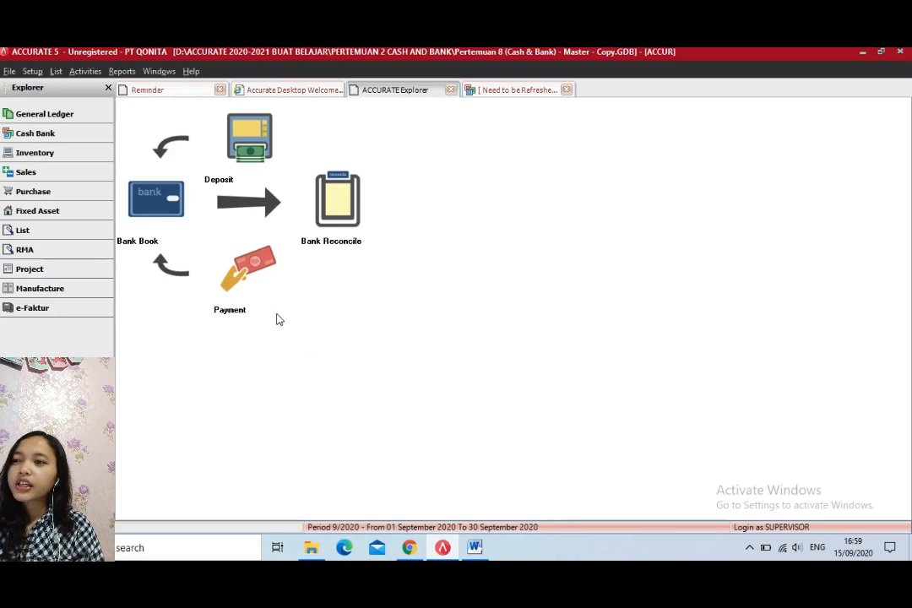
{"action": "left_click", "coordinate": [250, 285]}
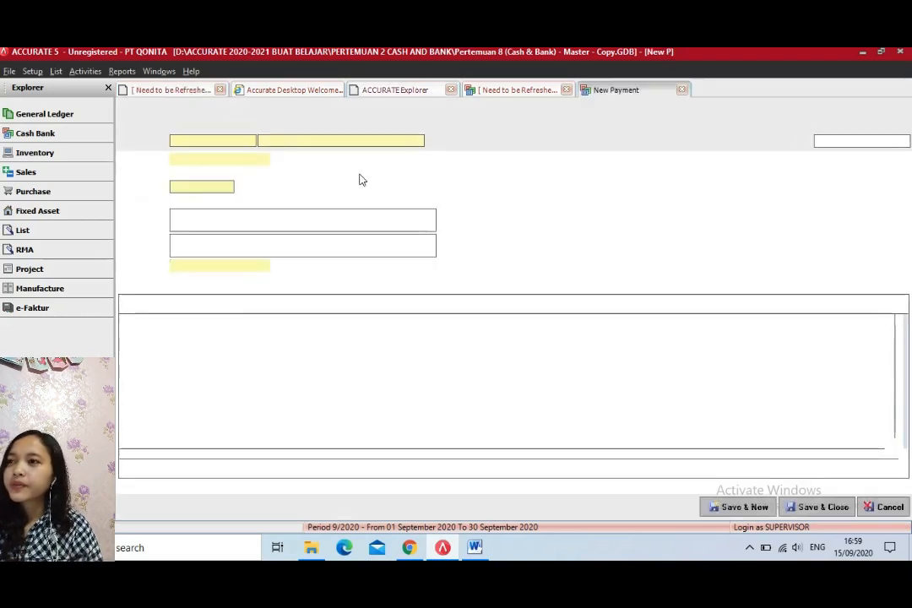
{"action": "left_click", "coordinate": [419, 141]}
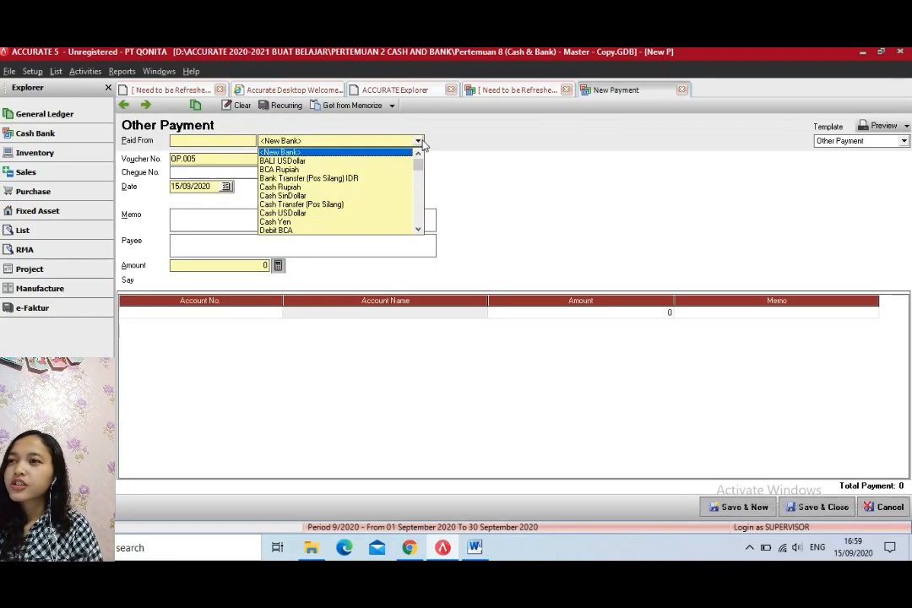
{"action": "left_click", "coordinate": [278, 169]}
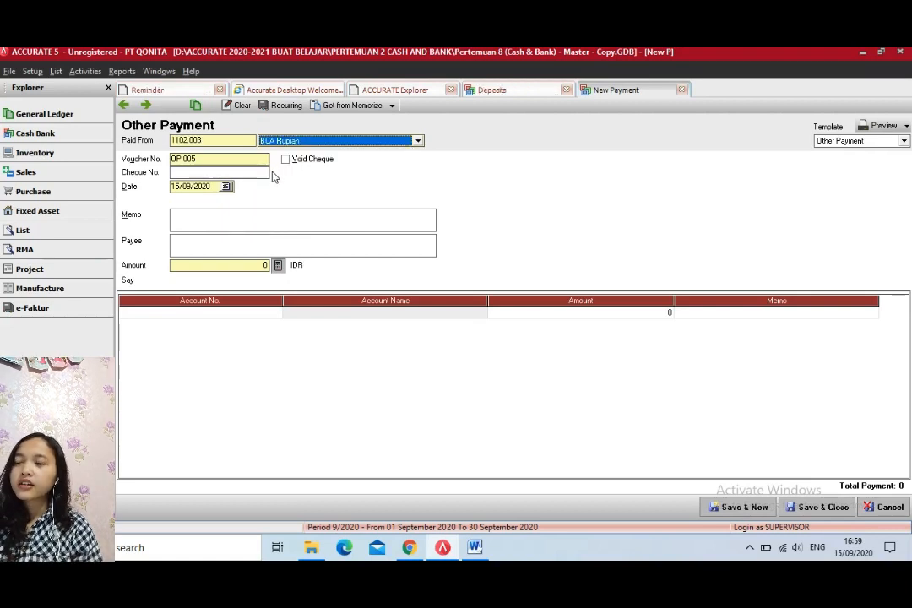
- Recheck the bank charges details in Word, then set the new payment's date to 02/01/2010 in ACCURATE
{"action": "left_click", "coordinate": [213, 187]}
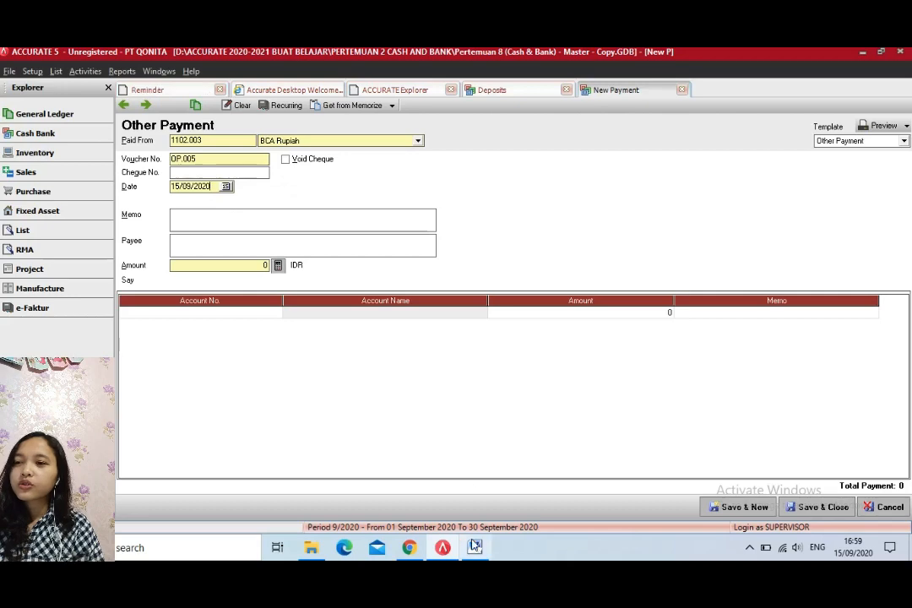
{"action": "left_click", "coordinate": [474, 547]}
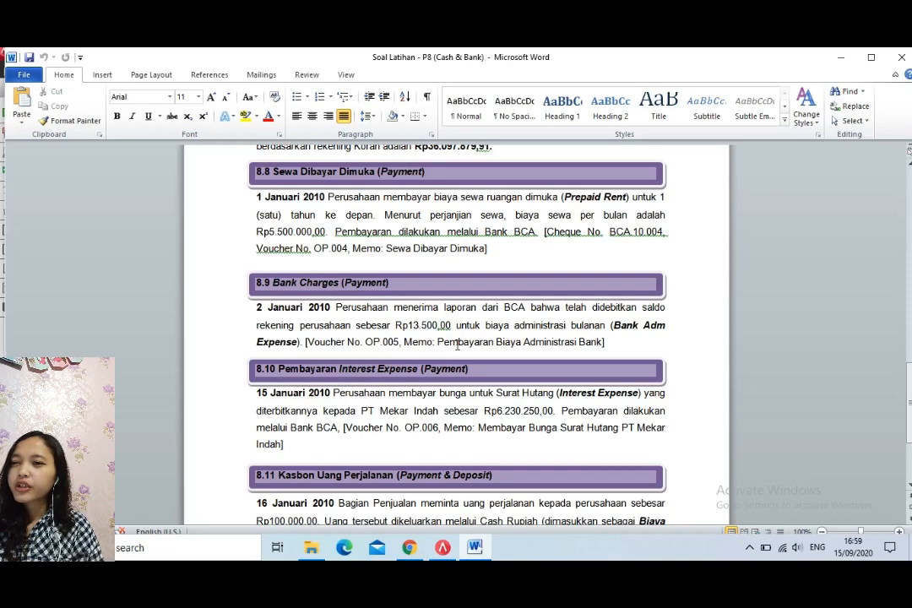
{"action": "left_click", "coordinate": [447, 553]}
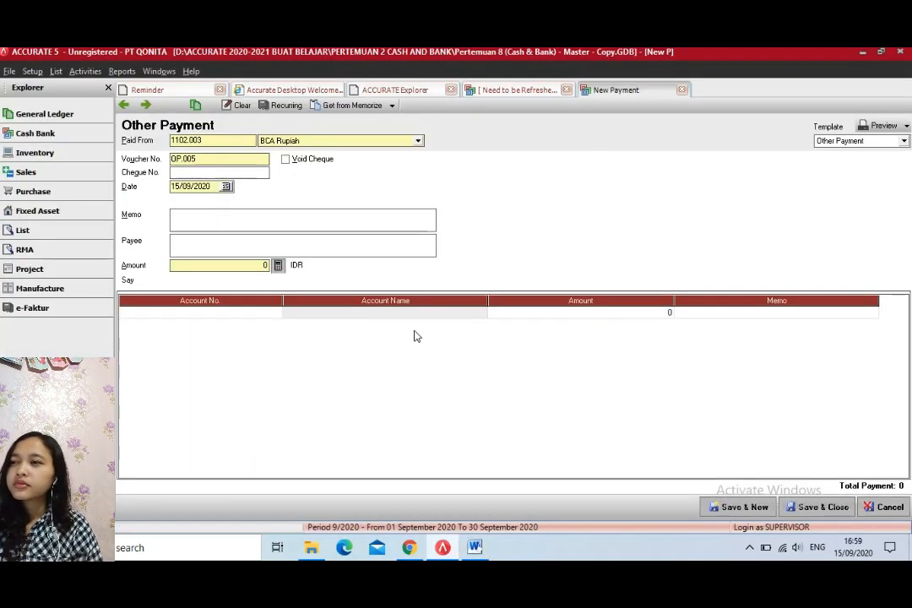
{"action": "key", "text": "BackSpace"}
{"action": "key", "text": "BackSpace"}
{"action": "key", "text": "BackSpace"}
{"action": "key", "text": "BackSpace"}
{"action": "key", "text": "BackSpace"}
{"action": "key", "text": "BackSpace"}
{"action": "key", "text": "BackSpace"}
{"action": "key", "text": "BackSpace"}
{"action": "key", "text": "BackSpace"}
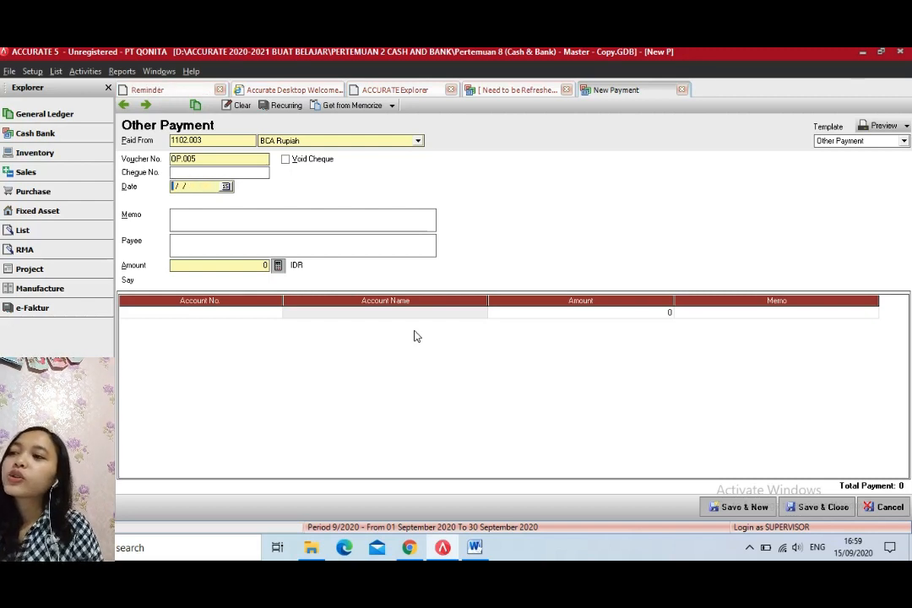
{"action": "type", "text": "02012010"}
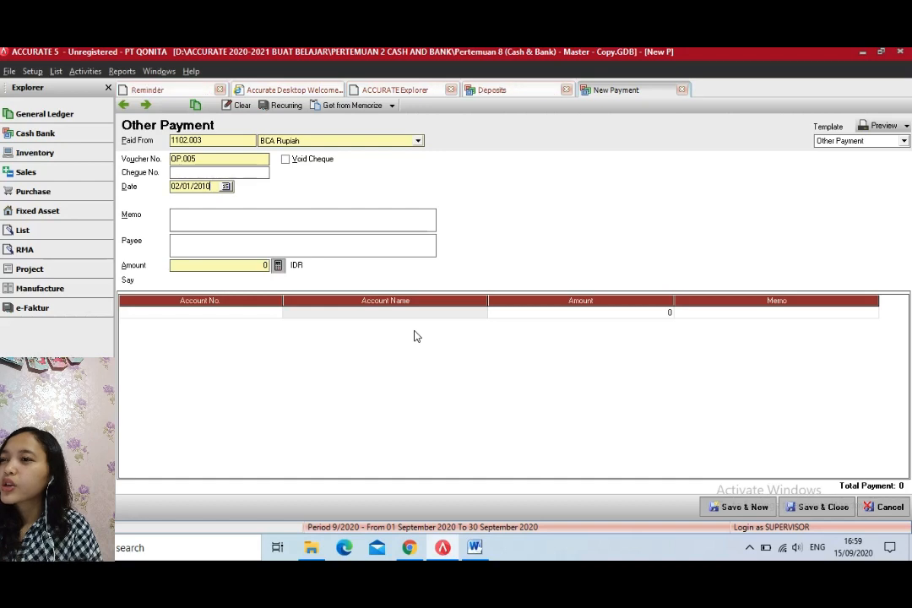
- Enter "Pembayaran biaya administrasi bank" as the memo of the new BCA Rupiah payment
{"action": "left_click", "coordinate": [362, 225]}
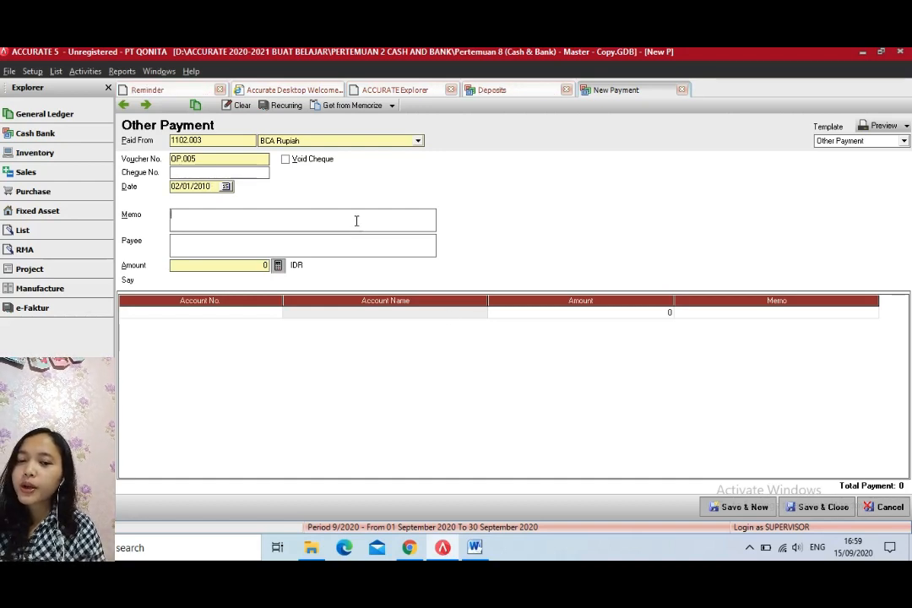
{"action": "type", "text": "Pemb"}
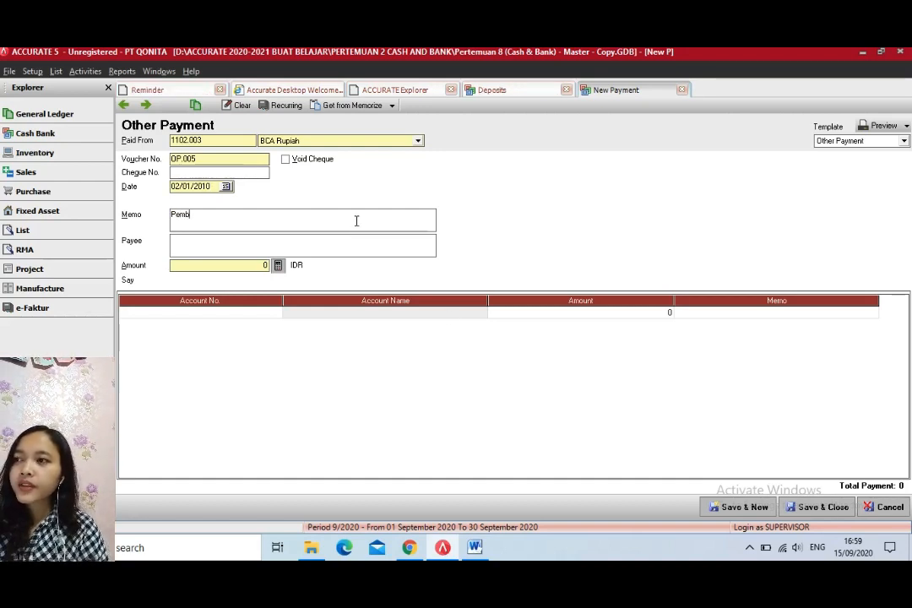
{"action": "type", "text": "ayara"}
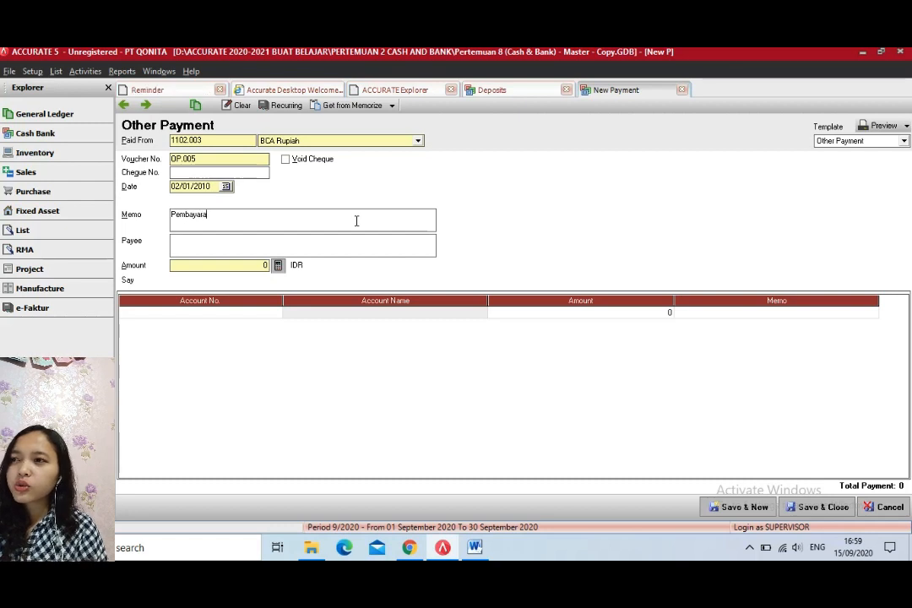
{"action": "type", "text": "n b"}
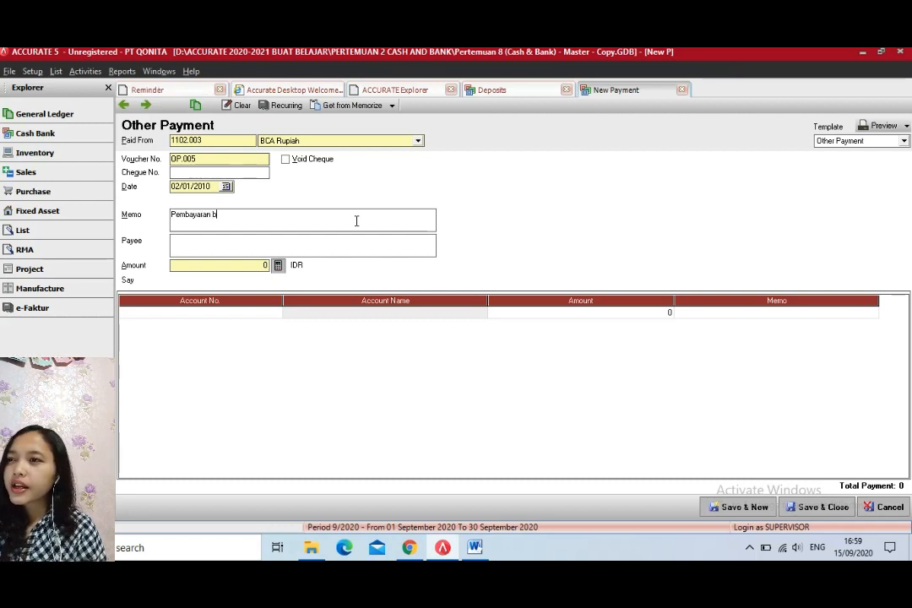
{"action": "type", "text": "iaya ad"}
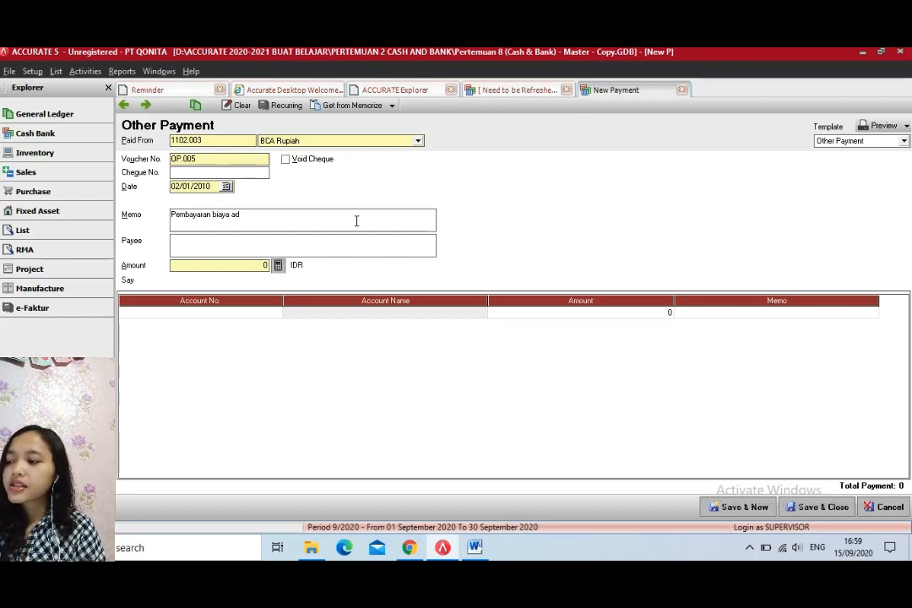
{"action": "type", "text": "nimistarsi bnak"}
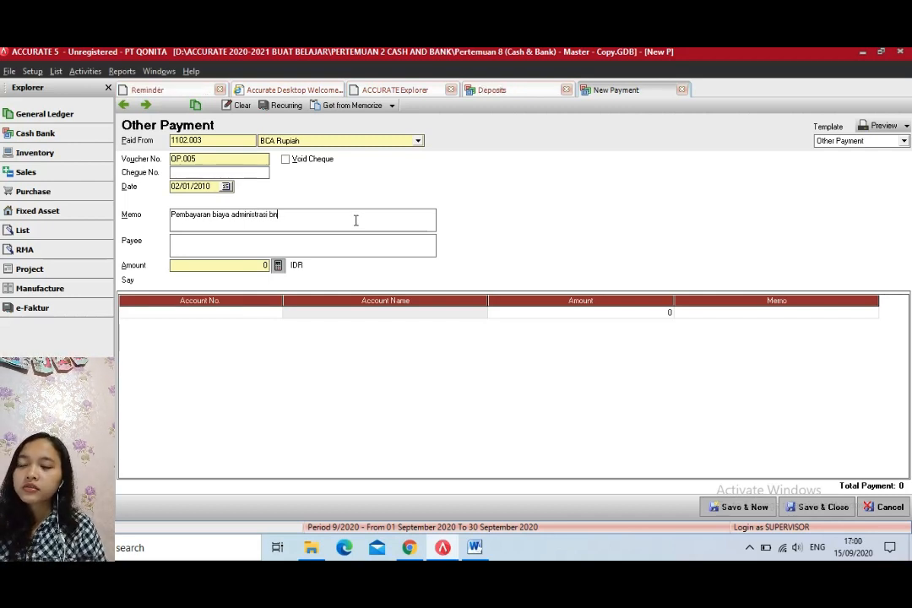
{"action": "key", "text": "BackSpace"}
{"action": "type", "text": "ank"}
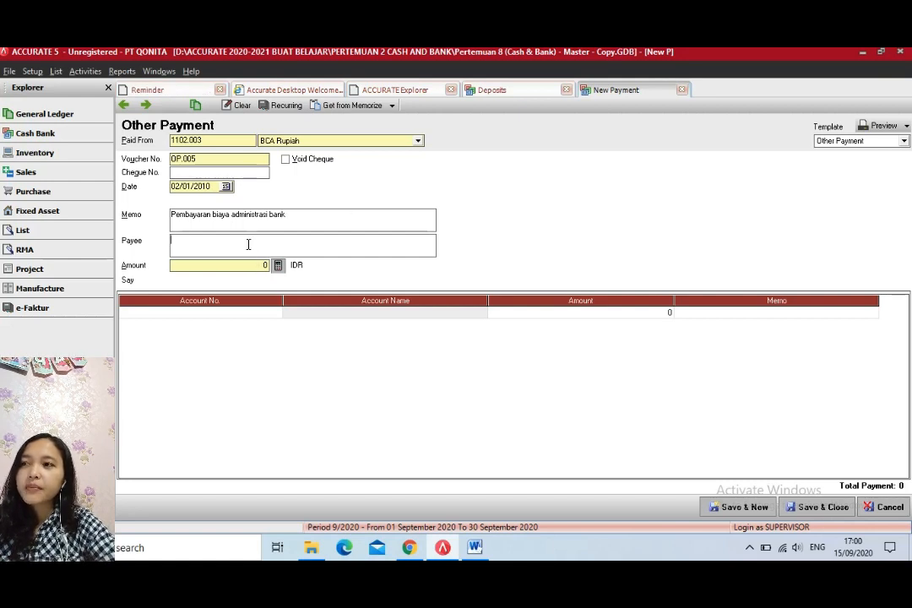
- Set the payee of the bank charges payment to "Bank BCA"
{"action": "type", "text": "Ban k"}
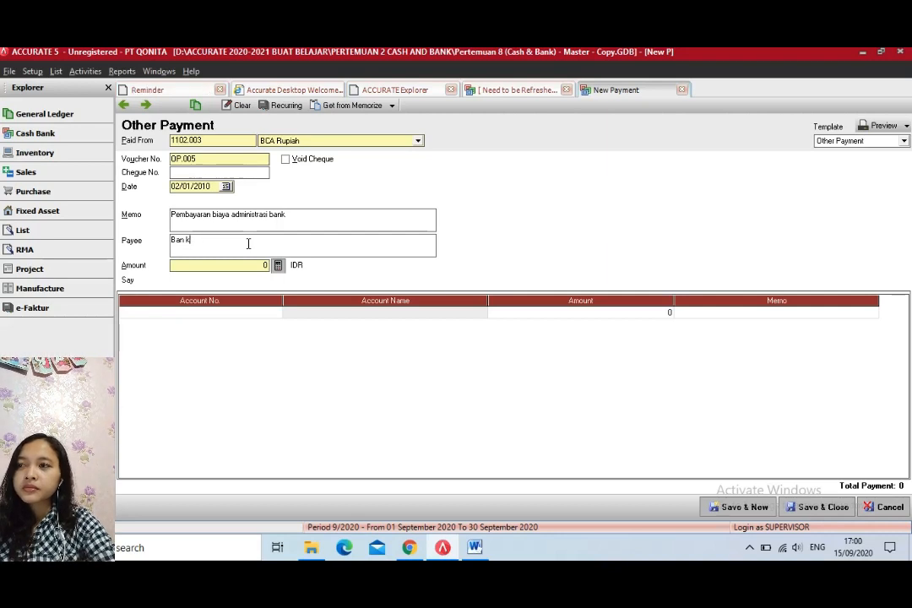
{"action": "key", "text": "BackSpace"}
{"action": "key", "text": "BackSpace"}
{"action": "type", "text": "k Bca"}
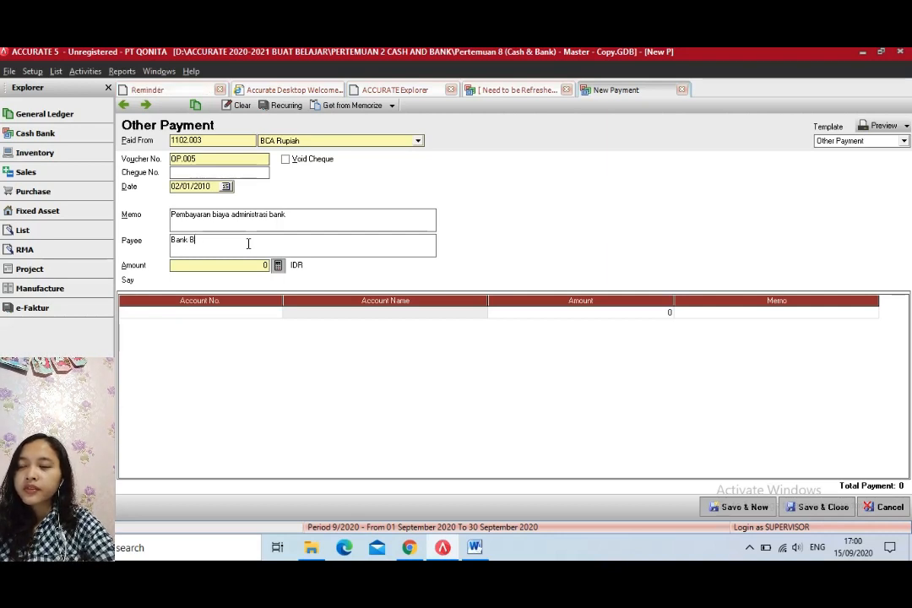
{"action": "key", "text": "BackSpace"}
{"action": "key", "text": "BackSpace"}
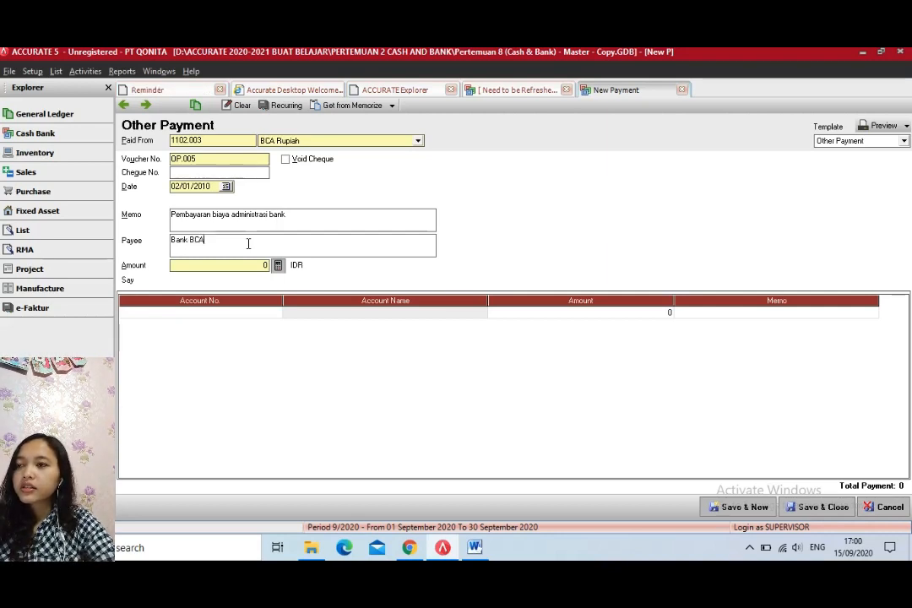
- Add a payment line for the Bank Adm Expense account with an amount of RP 13.500
{"action": "left_click", "coordinate": [272, 312]}
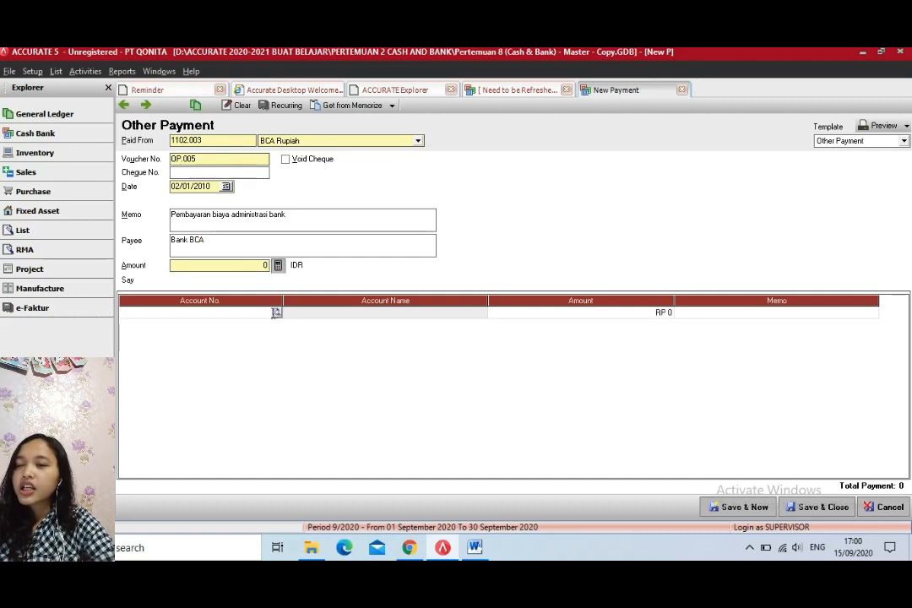
{"action": "left_click", "coordinate": [276, 314]}
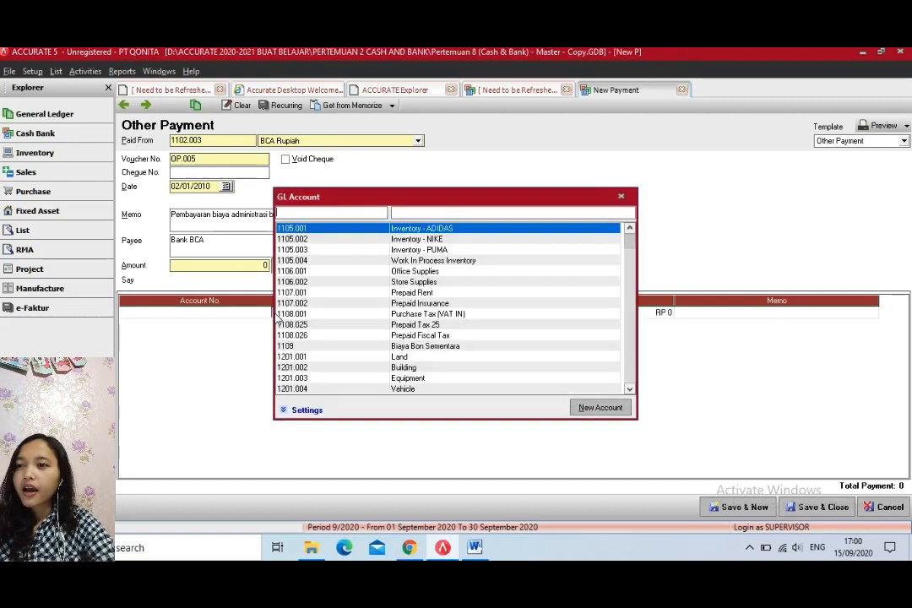
{"action": "type", "text": "ban"}
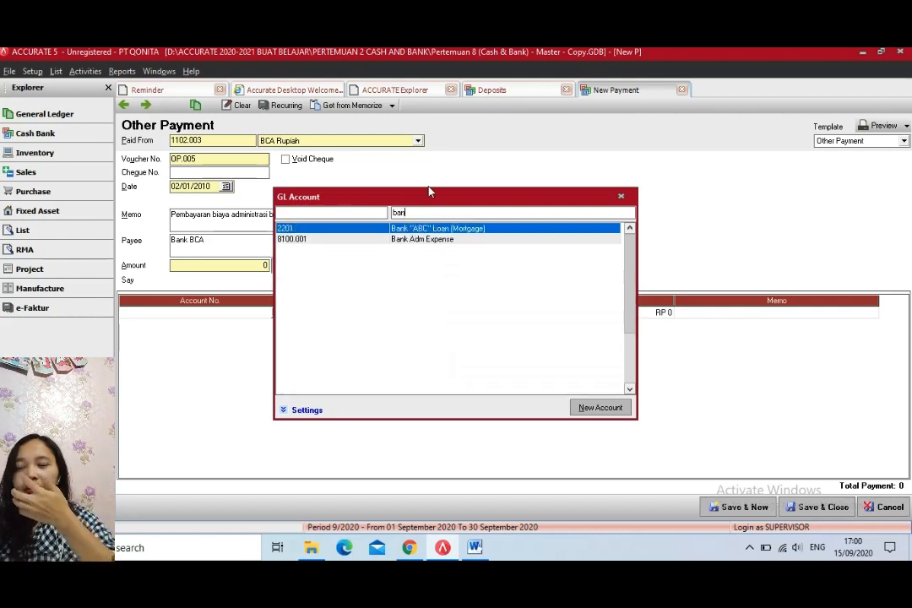
{"action": "left_click", "coordinate": [433, 242]}
{"action": "double_click", "coordinate": [433, 240]}
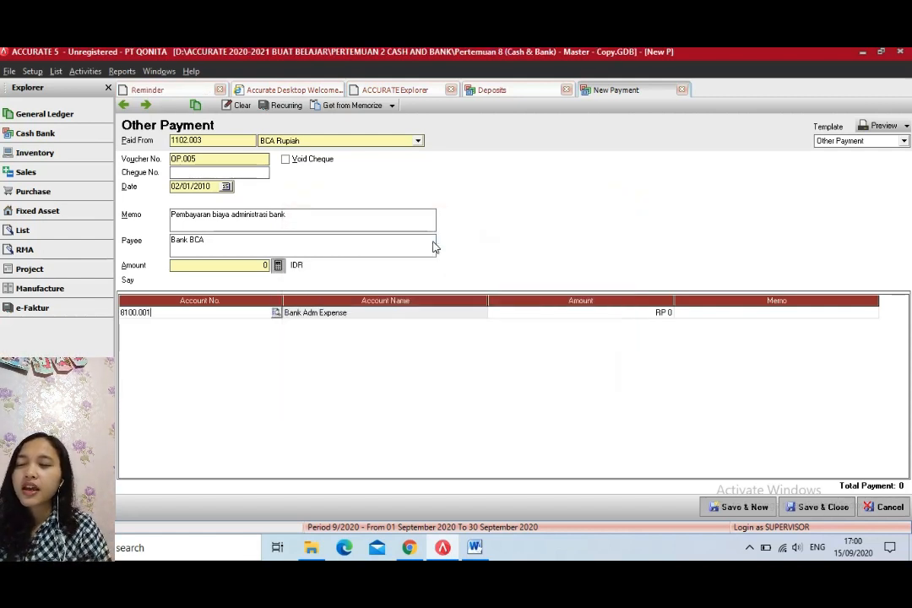
{"action": "left_click", "coordinate": [557, 314]}
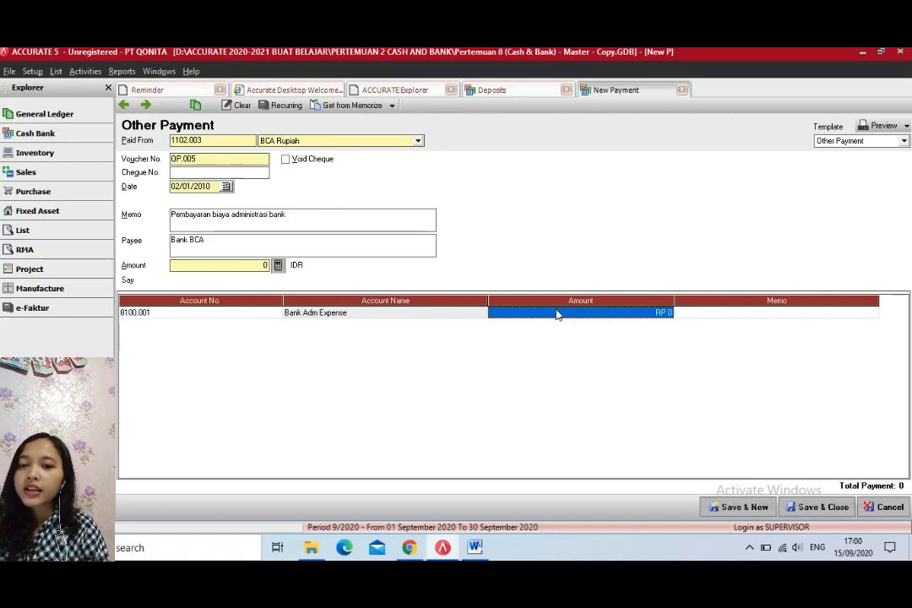
{"action": "type", "text": "13500"}
{"action": "key", "text": "Tab"}
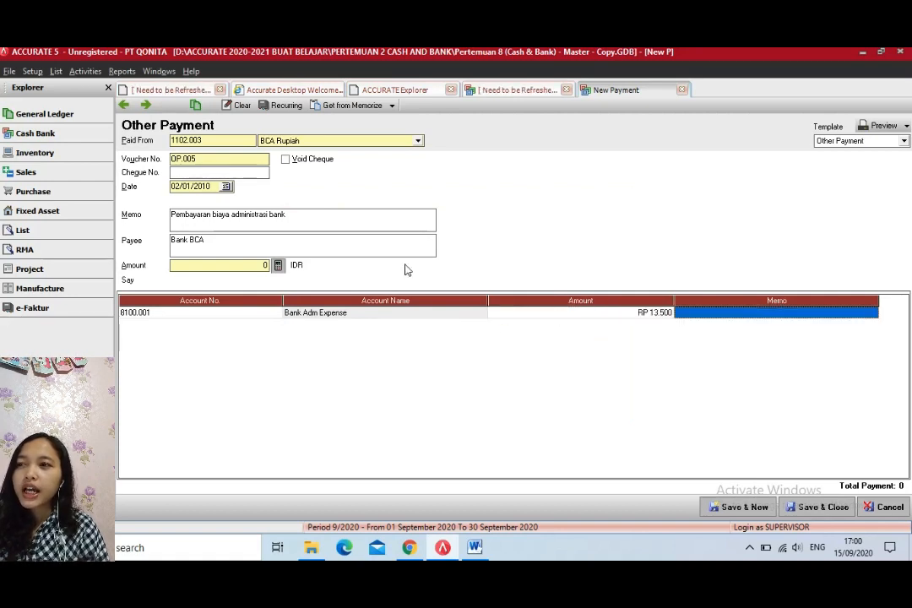
- Copy the payment's memo "Pembayaran biaya administrasi bank" into the memo of the Bank Adm Expense line
{"action": "left_click_drag", "start_coordinate": [329, 220], "coordinate": [170, 210]}
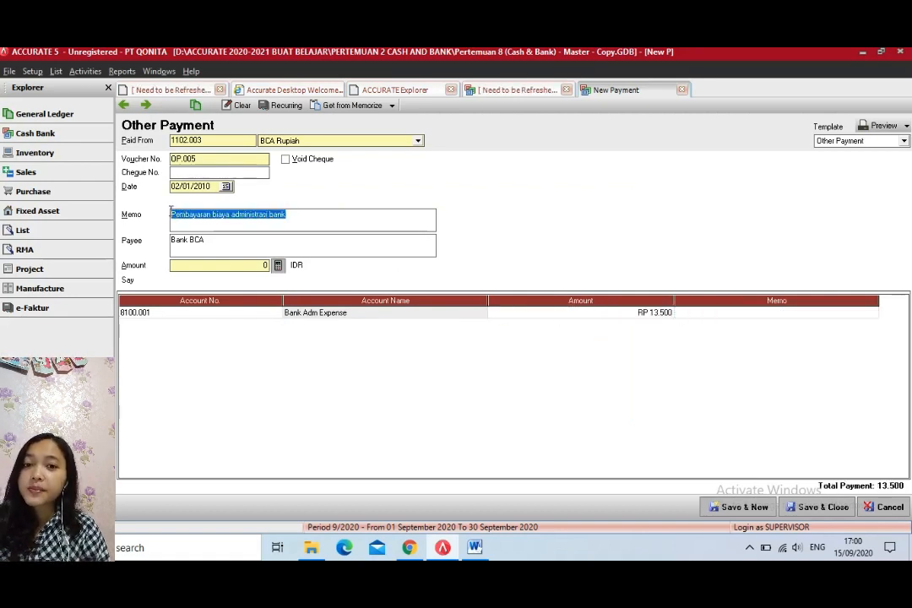
{"action": "left_click", "coordinate": [697, 312]}
{"action": "left_click", "coordinate": [698, 314]}
{"action": "type", "text": "Pembayaran biaya administrasi bank"}
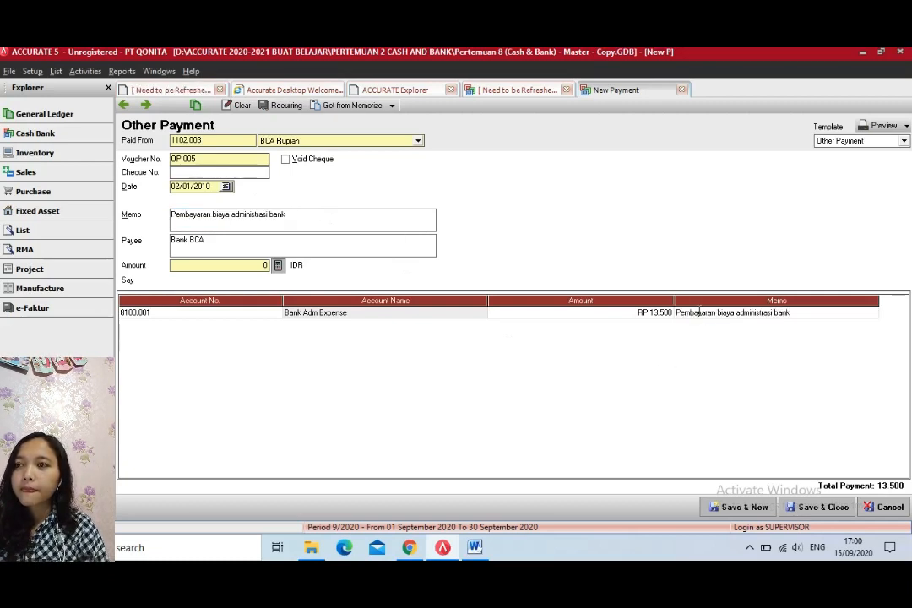
- Calculate the bank charges payment's total amount from its line, then save and close the payment
{"action": "left_click", "coordinate": [277, 265]}
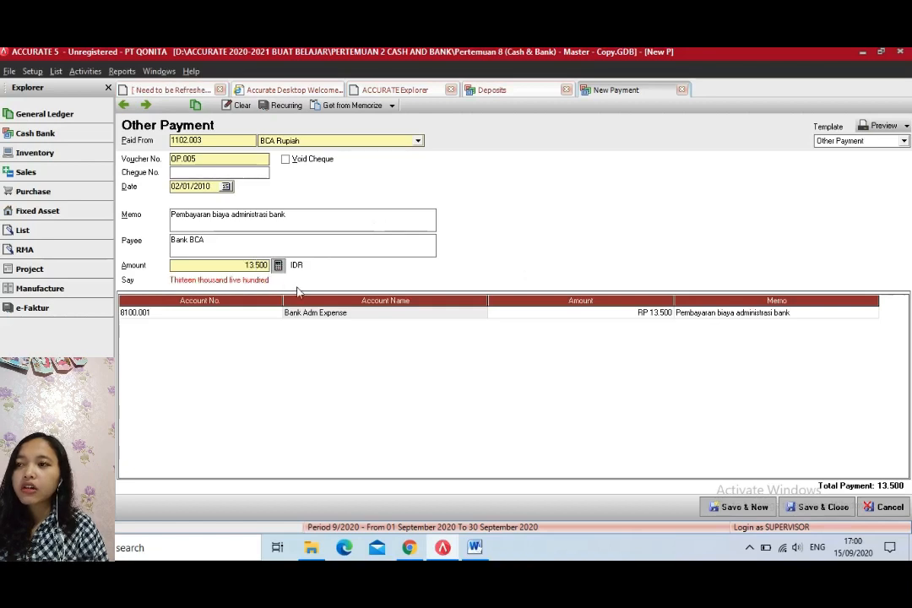
{"action": "left_click", "coordinate": [811, 507]}
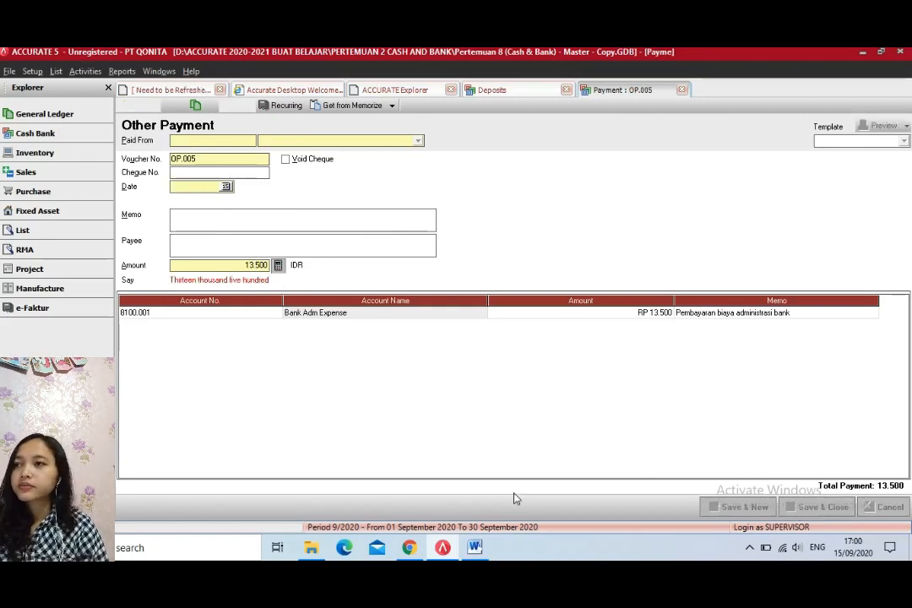
- Read exercise 8.10 Pembayaran Interest Expense in Word, then open a new Other Payment in ACCURATE paid from BCA Rupiah
{"action": "left_click", "coordinate": [476, 548]}
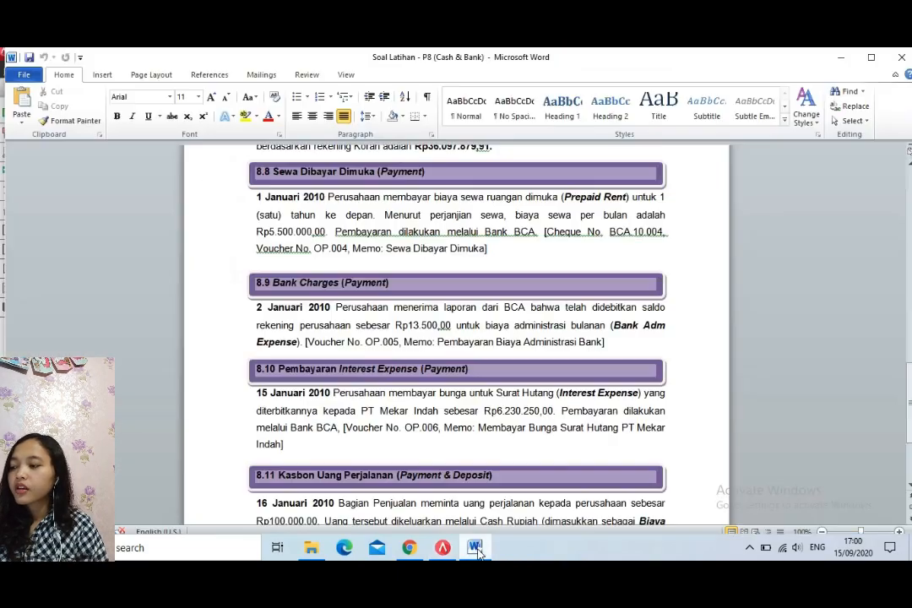
{"action": "scroll", "coordinate": [291, 368], "scroll_direction": "down", "scroll_amount": 1}
{"action": "scroll", "coordinate": [290, 368], "scroll_direction": "down", "scroll_amount": 1}
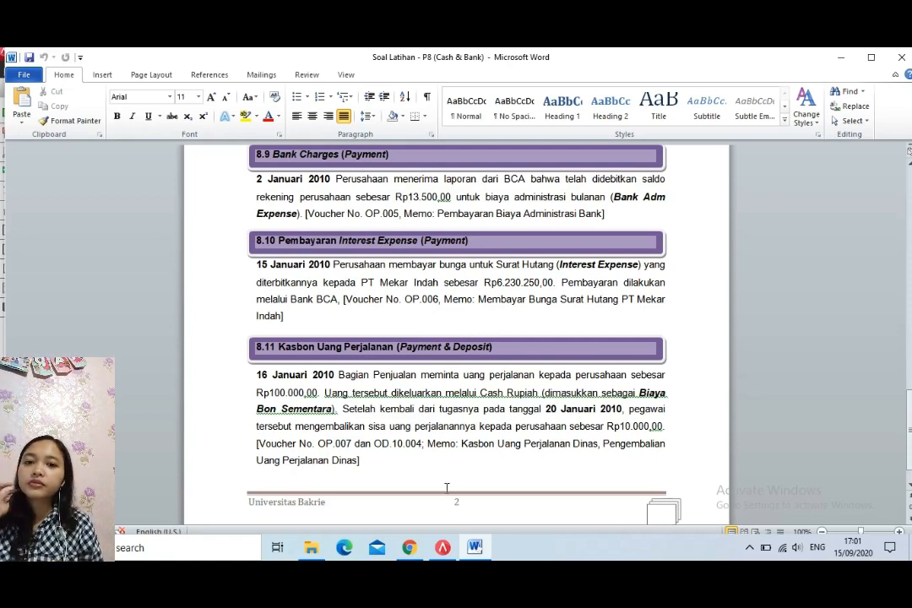
{"action": "left_click", "coordinate": [442, 547]}
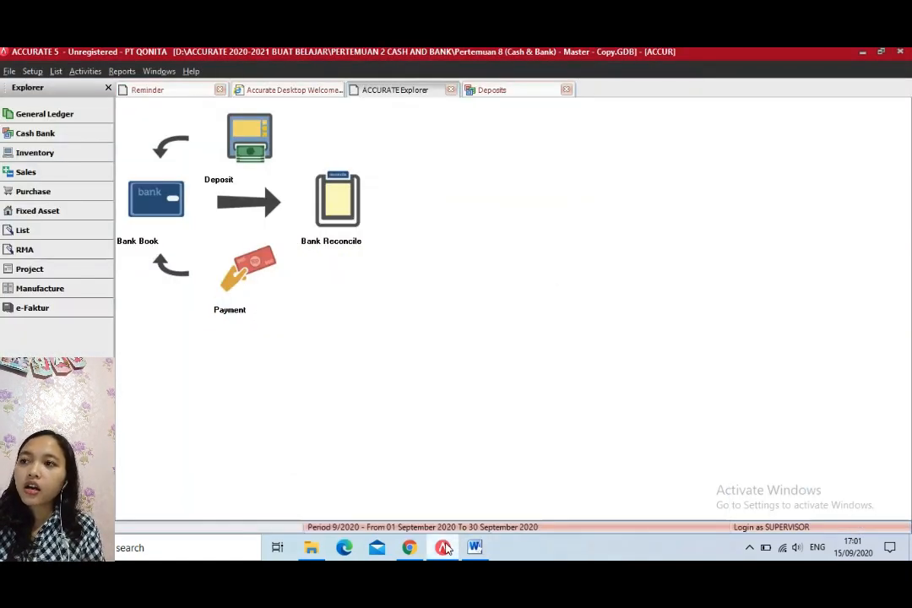
{"action": "left_click", "coordinate": [246, 269]}
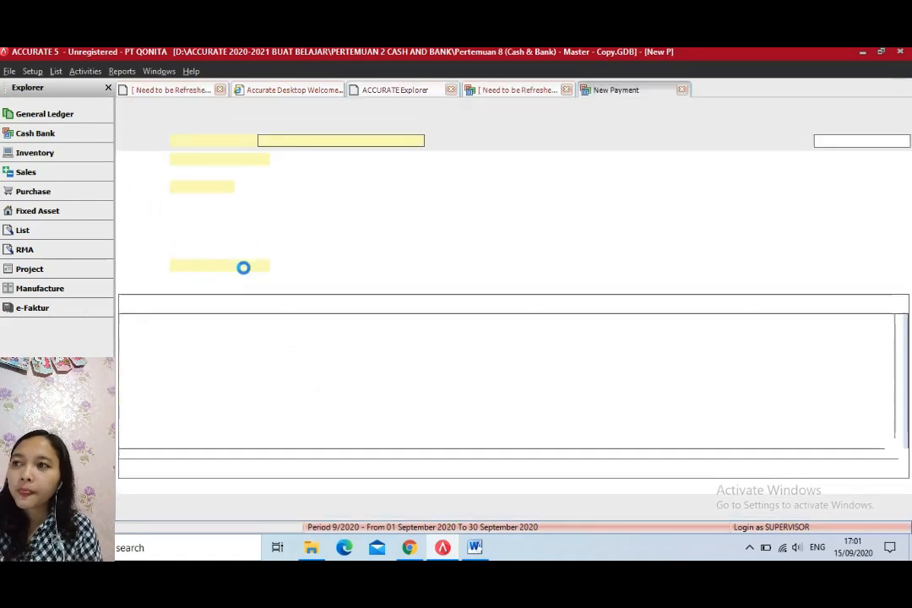
{"action": "left_click", "coordinate": [323, 141]}
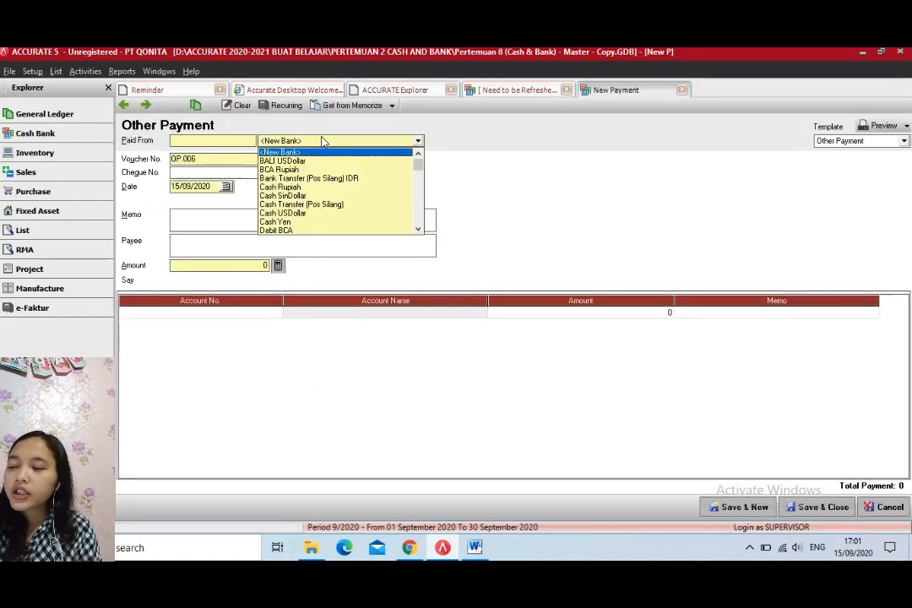
{"action": "left_click", "coordinate": [281, 170]}
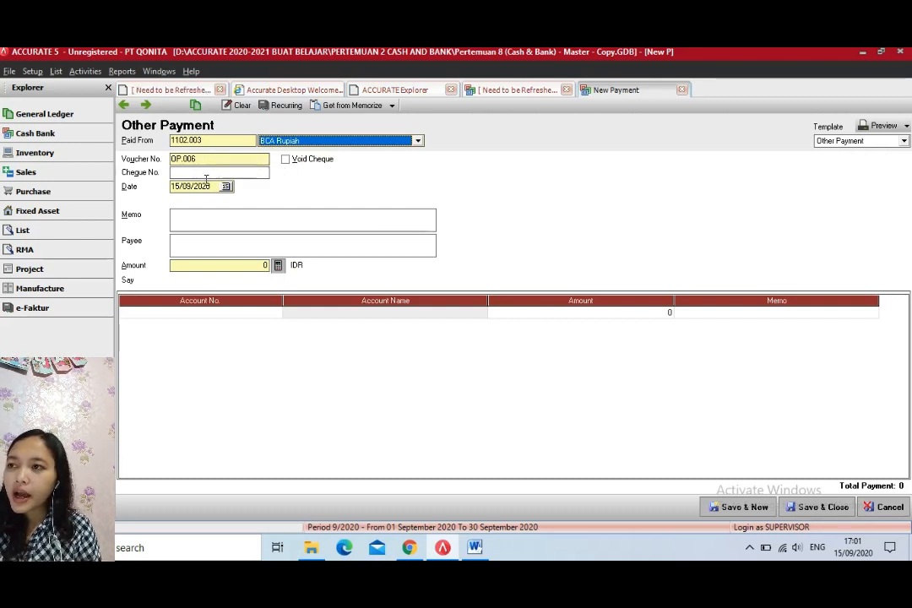
- Set the new payment's date to 15/10/2010
{"action": "left_click", "coordinate": [211, 185]}
{"action": "key", "text": "BackSpace"}
{"action": "key", "text": "BackSpace"}
{"action": "key", "text": "BackSpace"}
{"action": "key", "text": "BackSpace"}
{"action": "key", "text": "BackSpace"}
{"action": "key", "text": "BackSpace"}
{"action": "key", "text": "BackSpace"}
{"action": "key", "text": "BackSpace"}
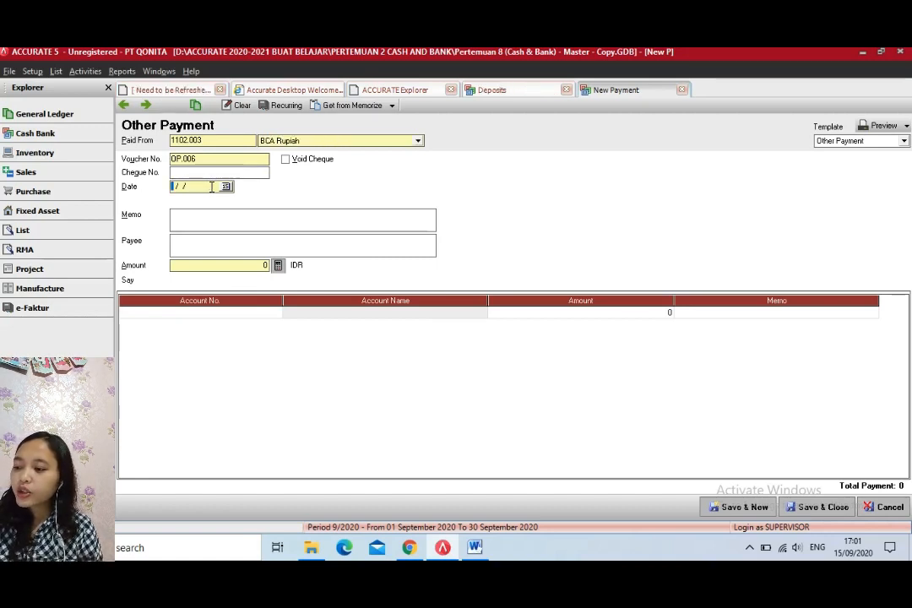
{"action": "type", "text": "15/"}
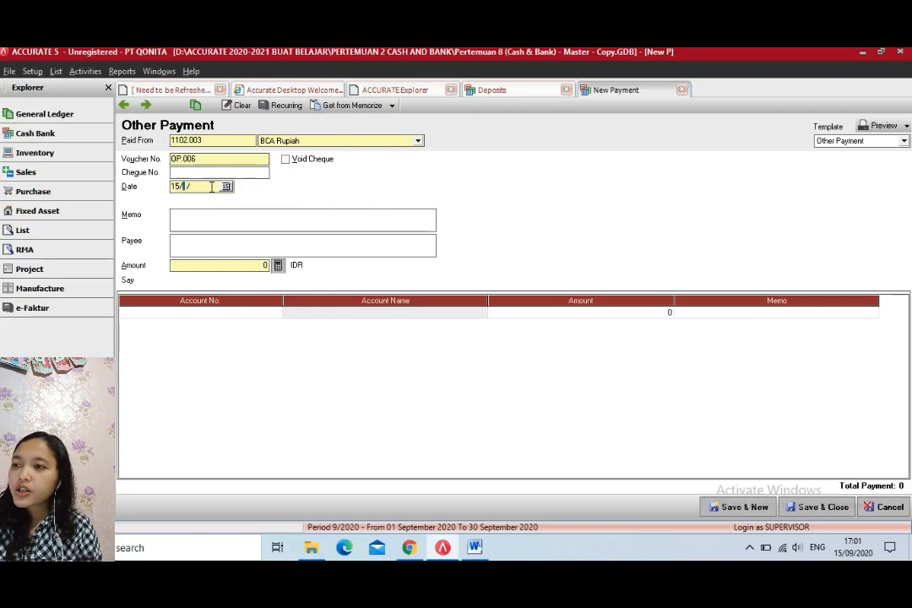
{"action": "type", "text": "10/2010"}
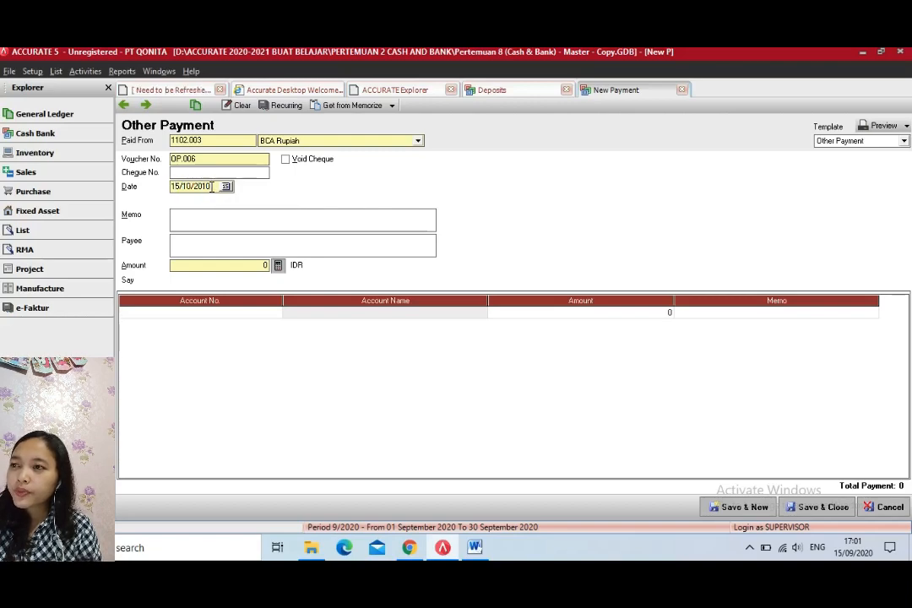
- Copy "Membayar Bunga Surat Hutang PT Mekar Indah" from exercise 8.10 in Word into the payment's memo in ACCURATE
{"action": "left_click", "coordinate": [217, 227]}
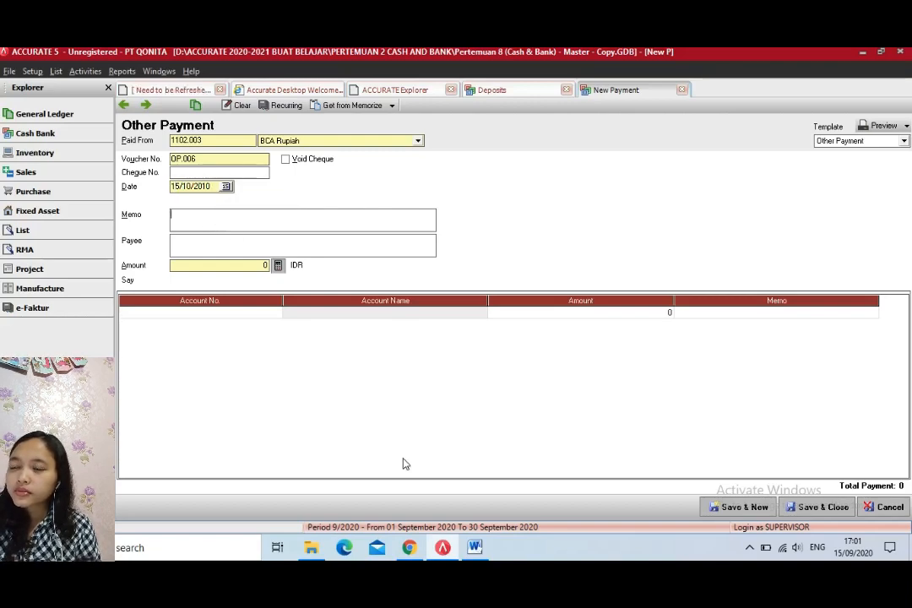
{"action": "left_click", "coordinate": [473, 548]}
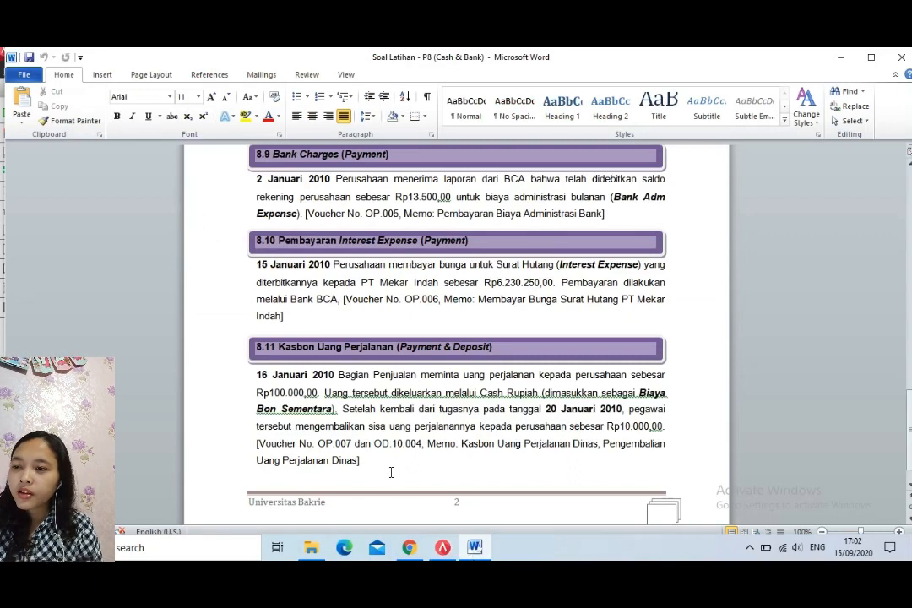
{"action": "scroll", "coordinate": [354, 435], "scroll_direction": "down", "scroll_amount": 1}
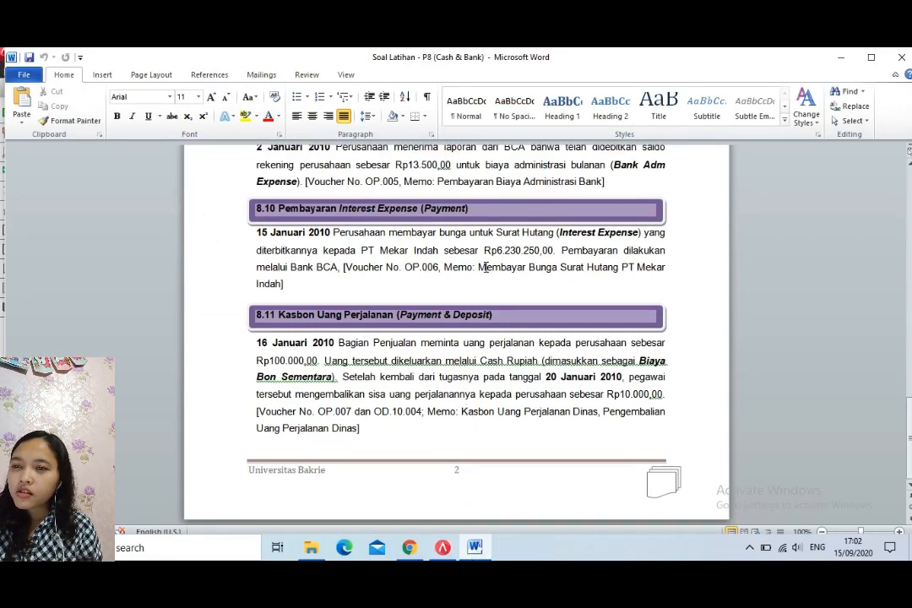
{"action": "left_click_drag", "start_coordinate": [485, 268], "coordinate": [282, 284]}
{"action": "key", "text": "ctrl+c"}
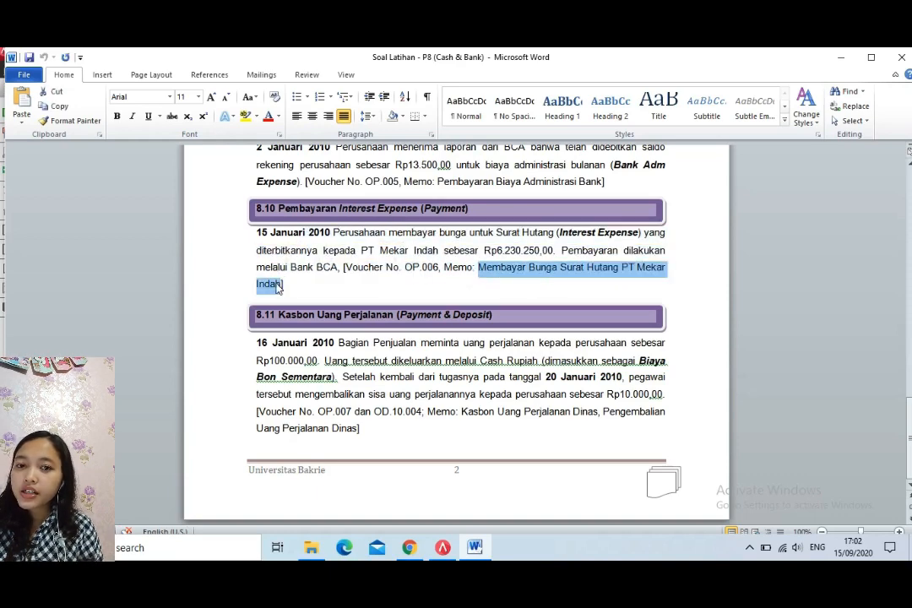
{"action": "key", "text": "alt+Tab"}
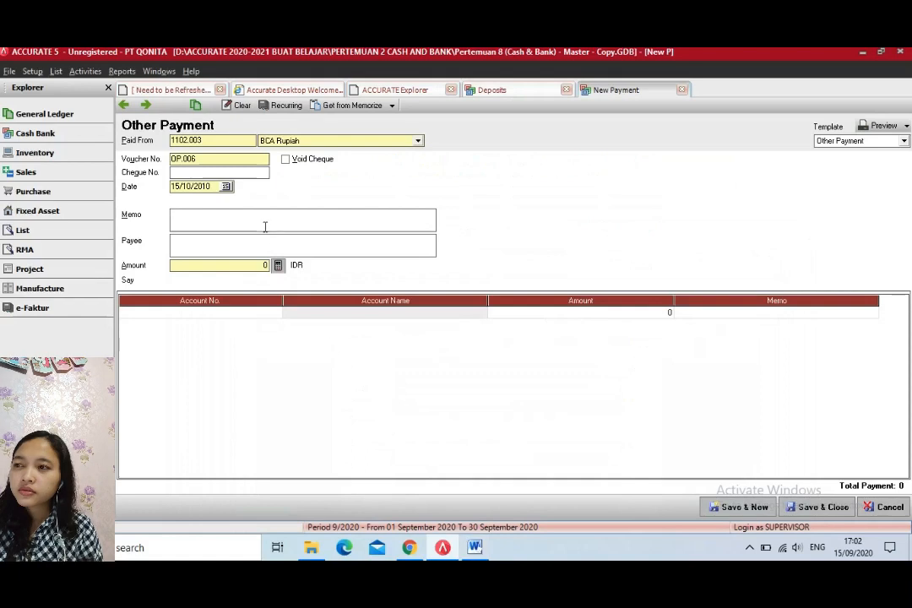
{"action": "left_click", "coordinate": [264, 226]}
{"action": "key", "text": "ctrl+v"}
{"action": "left_click", "coordinate": [247, 244]}
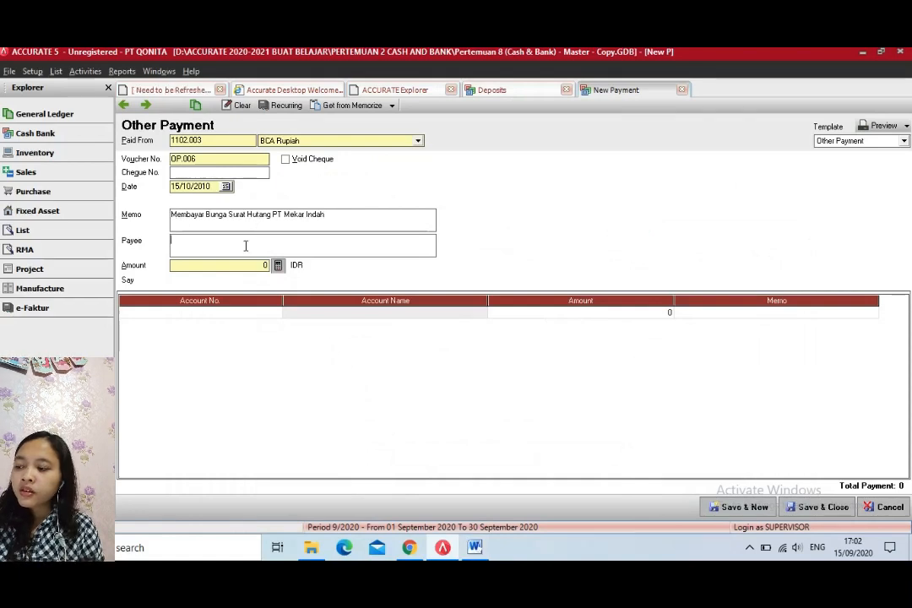
- Enter PT Mekar Indah as the payee of the interest payment
{"action": "type", "text": "PT M"}
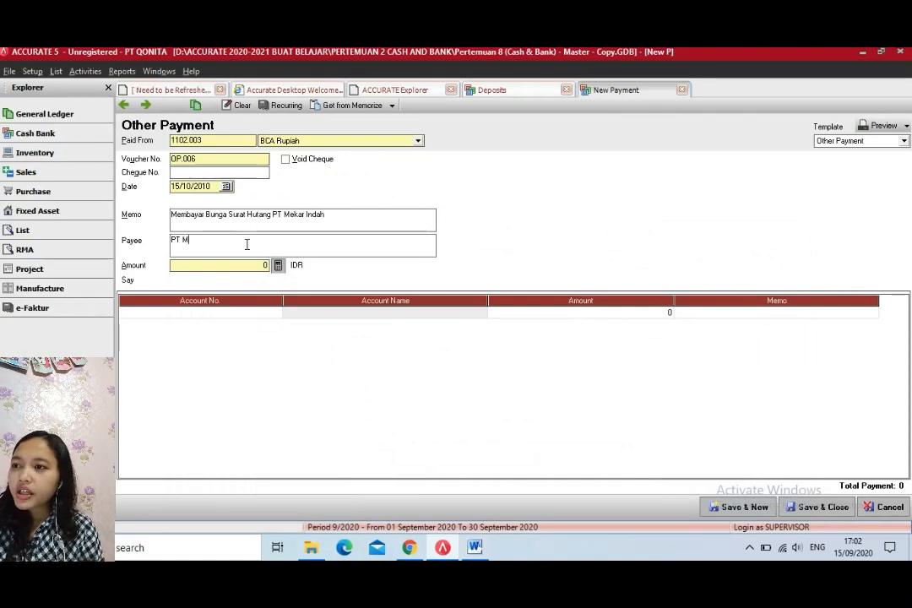
{"action": "type", "text": "ekar "}
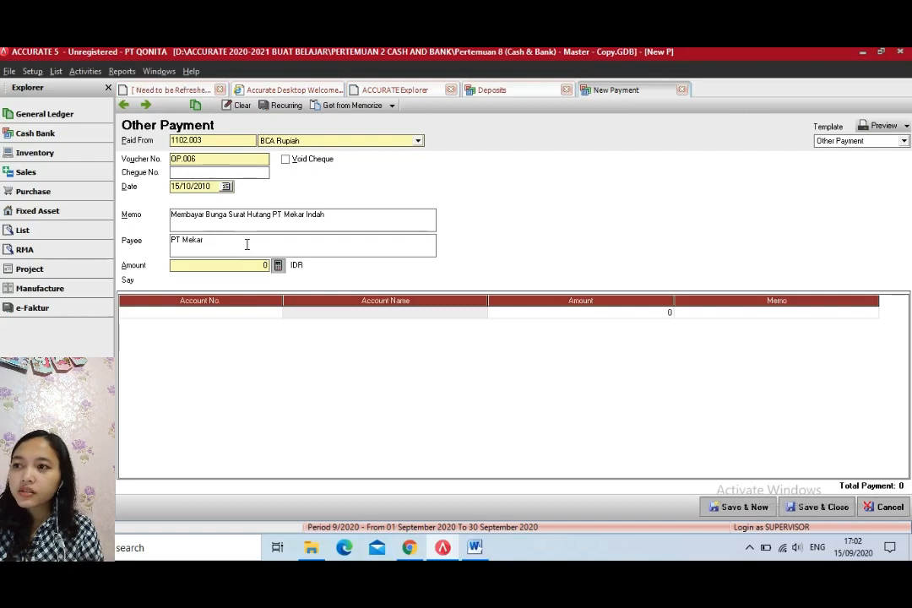
{"action": "type", "text": "Indah"}
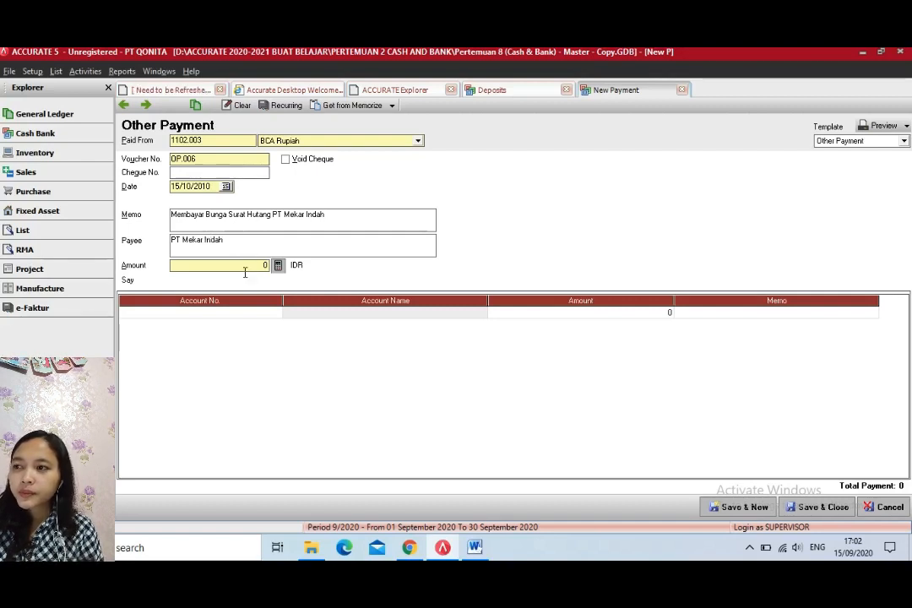
- Find the Interest Expense account among the GL accounts and assign it to the payment's first line
{"action": "left_click", "coordinate": [249, 322]}
{"action": "left_click", "coordinate": [247, 321]}
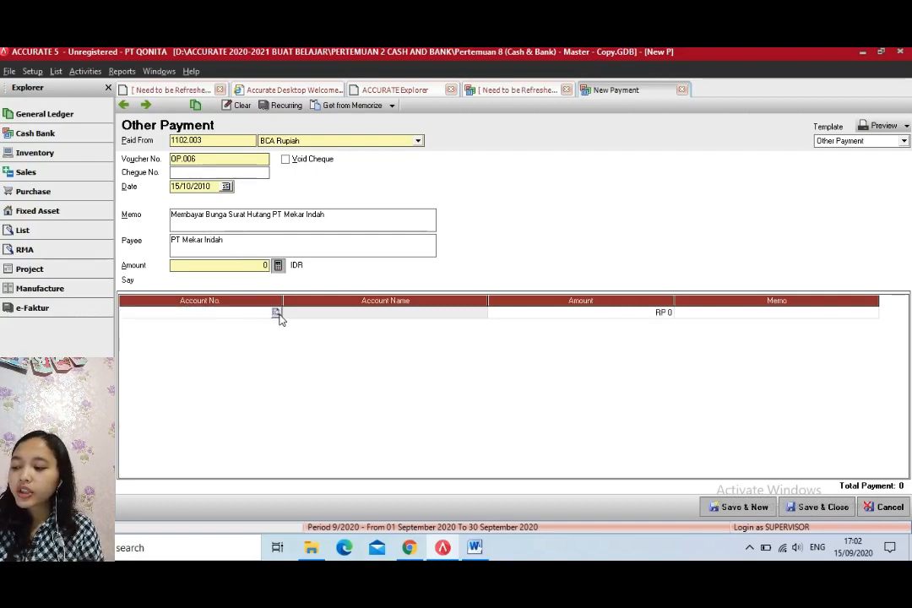
{"action": "left_click", "coordinate": [277, 314]}
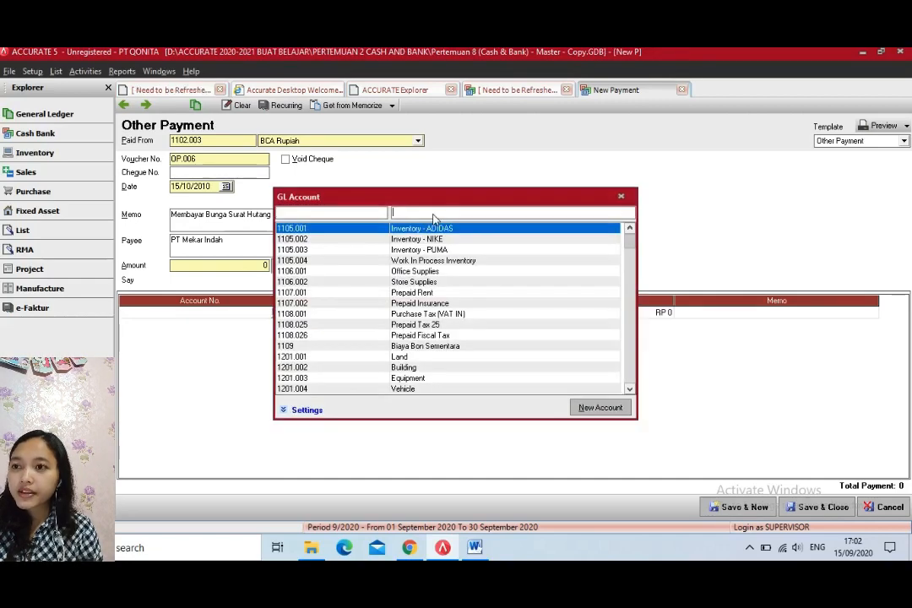
{"action": "type", "text": "intere"}
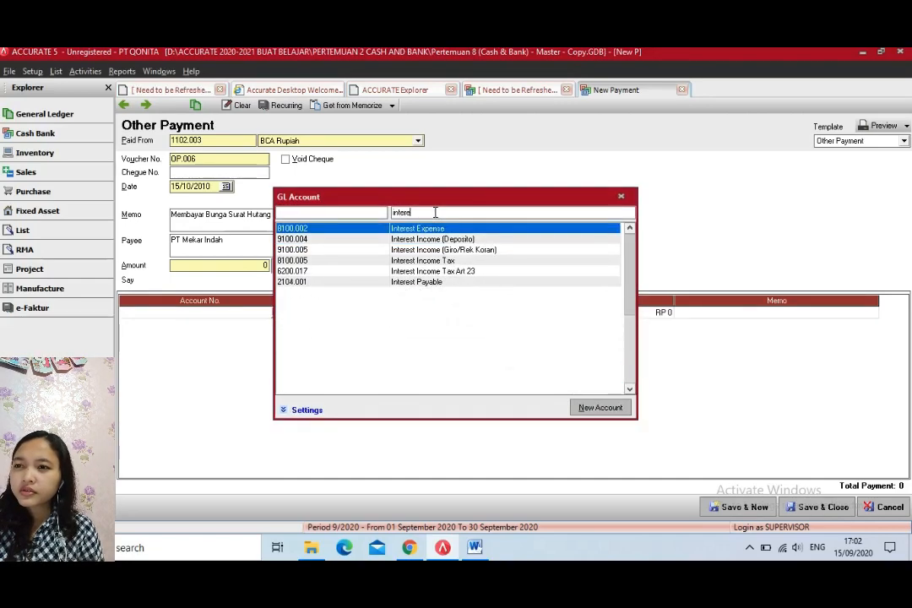
{"action": "key", "text": "Return"}
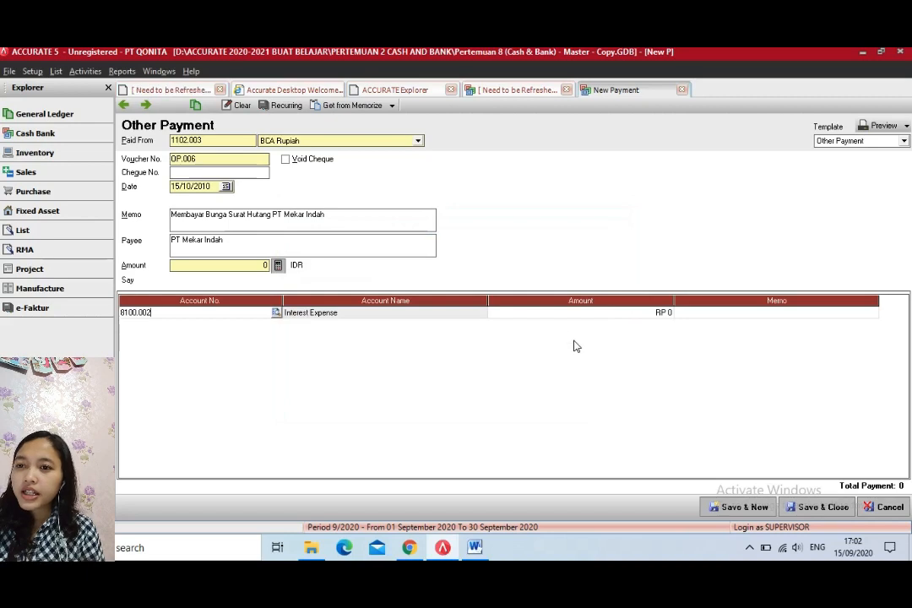
- Set the Interest Expense line's amount to 6.230.250
{"action": "left_click", "coordinate": [574, 313]}
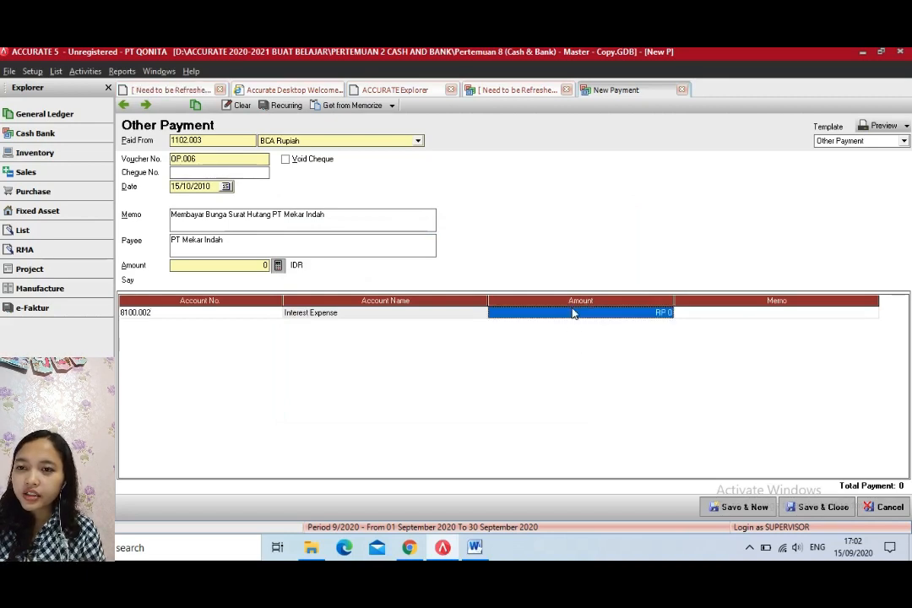
{"action": "type", "text": "6"}
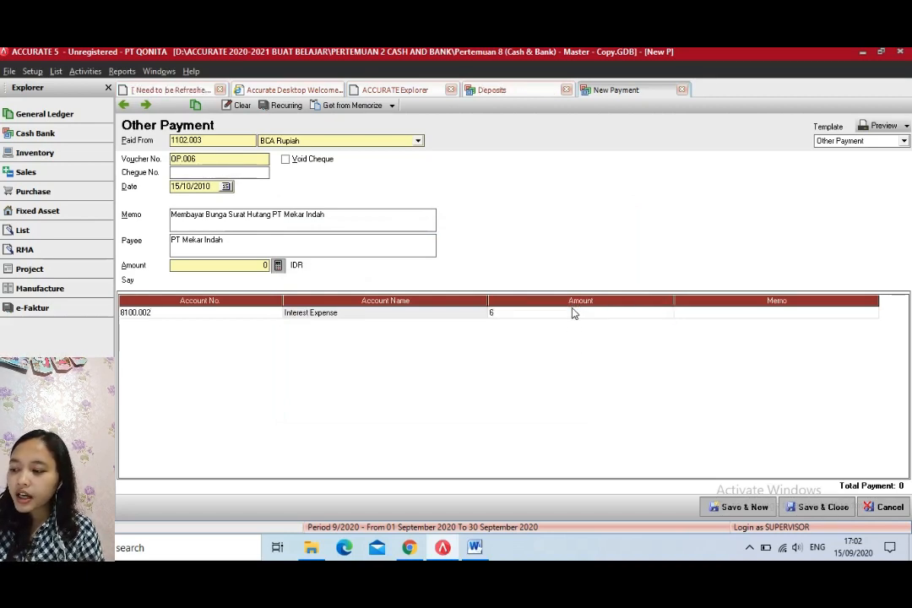
{"action": "type", "text": ".230"}
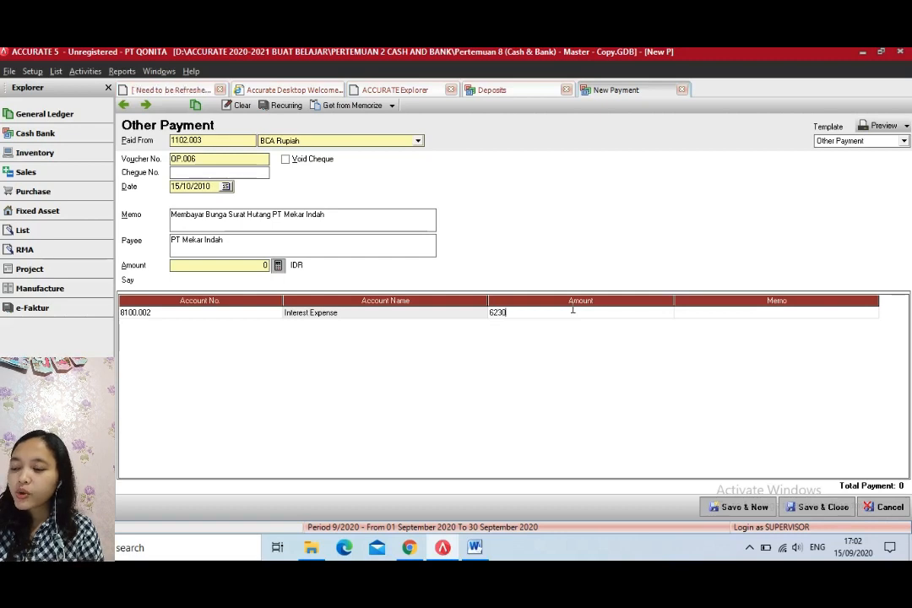
{"action": "type", "text": ".250"}
{"action": "key", "text": "Tab"}
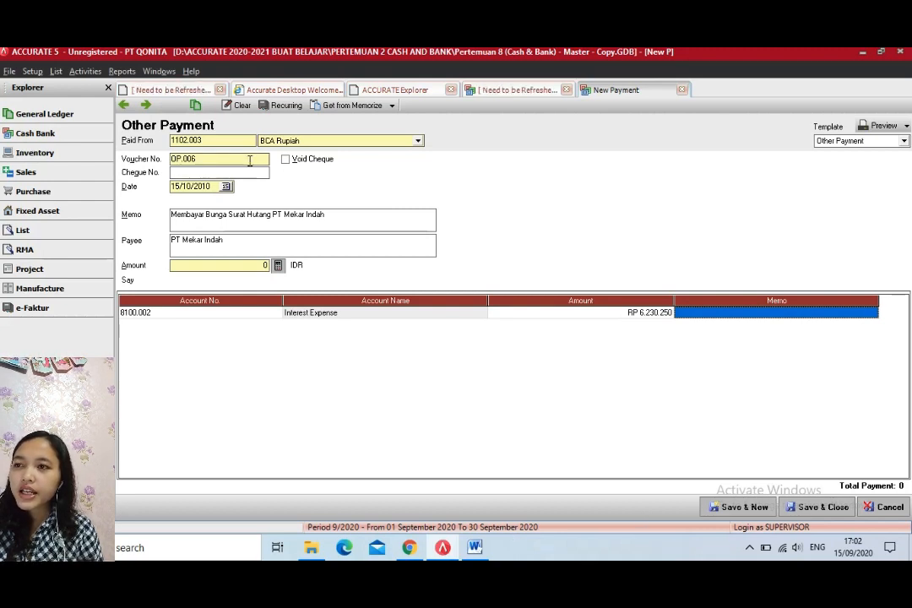
- Copy the payment's memo "Membayar Bunga Surat Hutang PT Mekar Indah" into the memo of the Interest Expense line
{"action": "left_click_drag", "start_coordinate": [330, 221], "coordinate": [169, 218]}
{"action": "key", "text": "ctrl+c"}
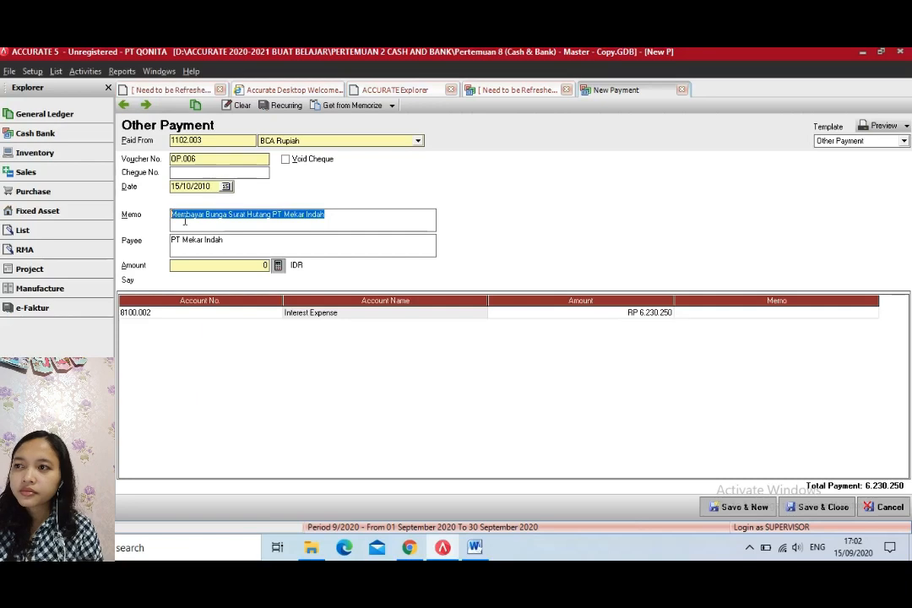
{"action": "left_click", "coordinate": [724, 317]}
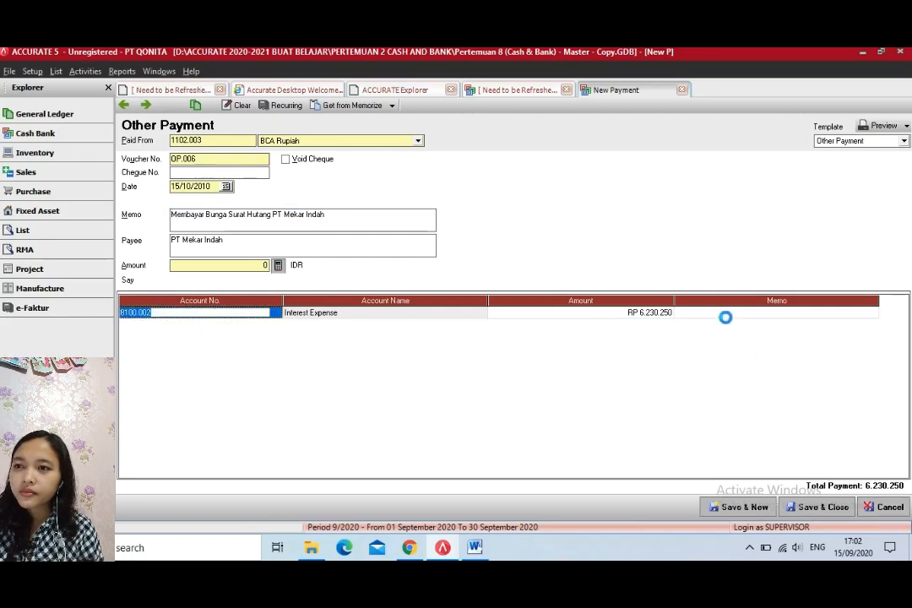
{"action": "left_click", "coordinate": [620, 196]}
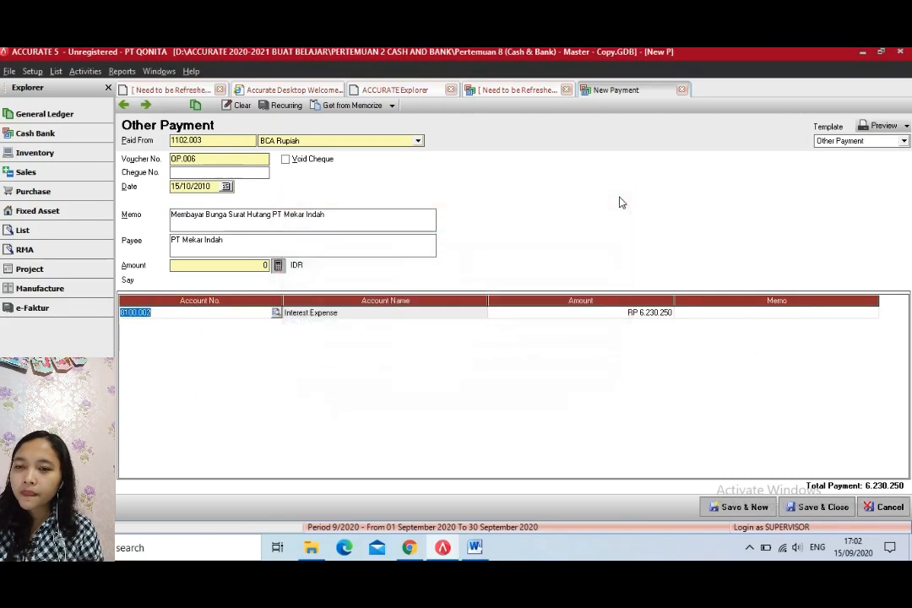
{"action": "left_click", "coordinate": [727, 314]}
{"action": "key", "text": "ctrl+v"}
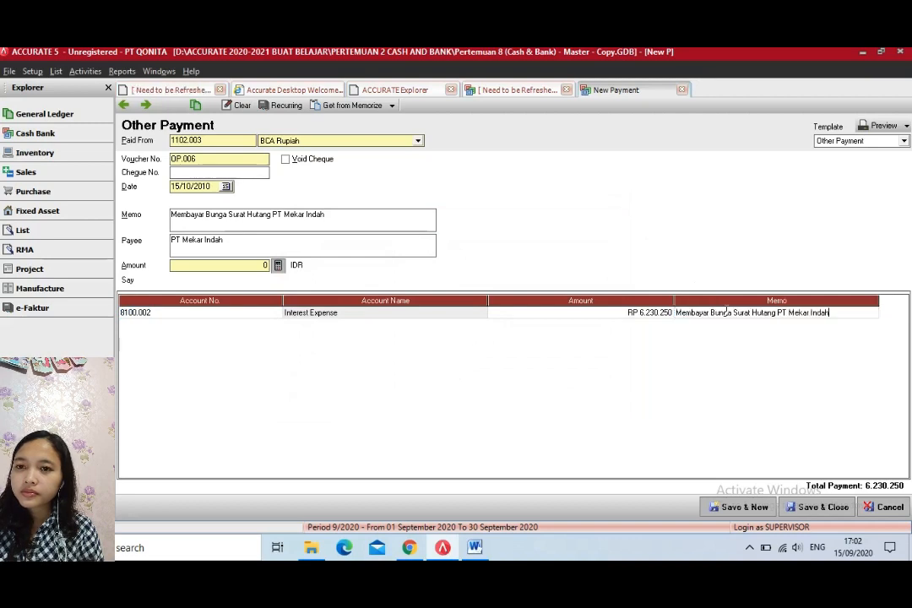
- Calculate the interest payment's total amount from its line, then save and close the payment
{"action": "left_click", "coordinate": [278, 265]}
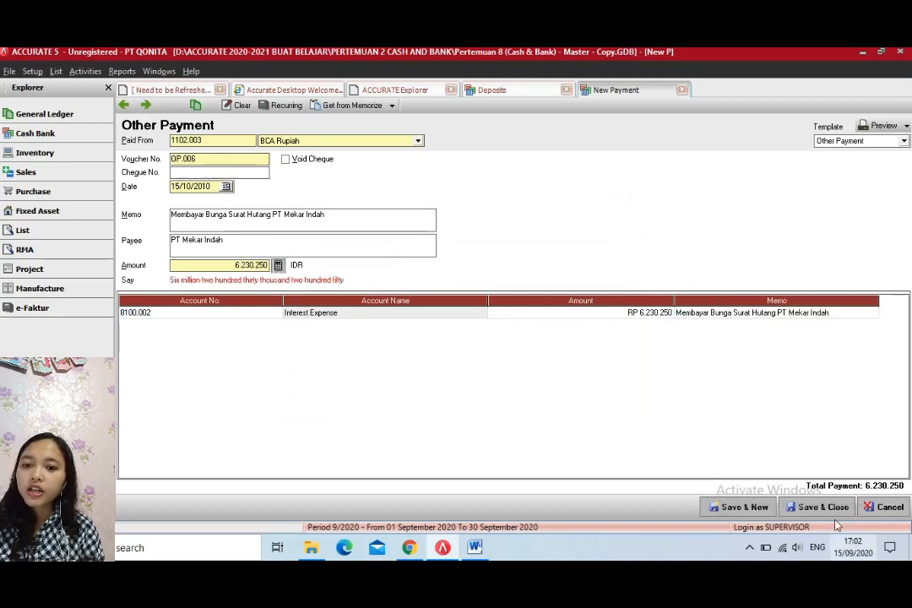
{"action": "left_click", "coordinate": [823, 508]}
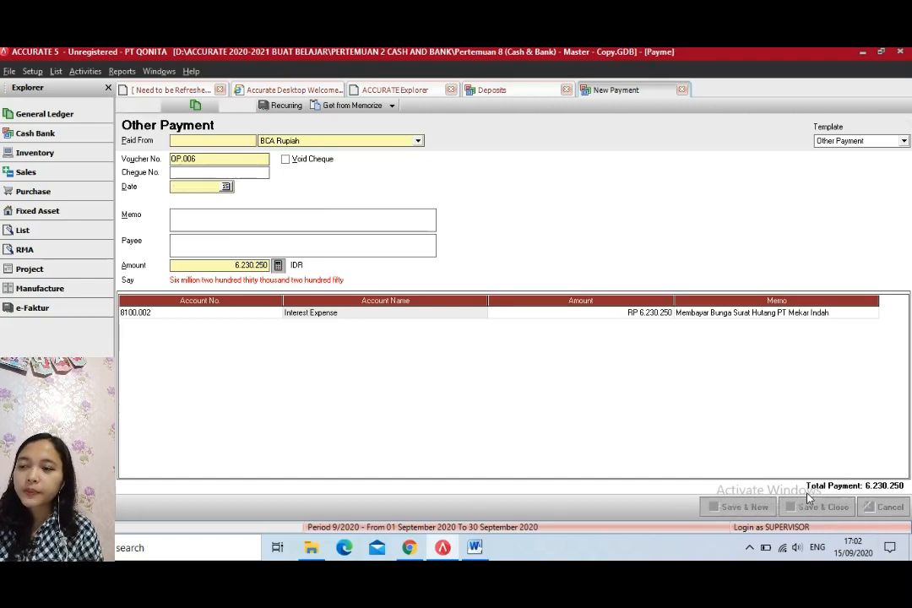
- Read exercise 8.11 Kasbon Uang Perjalanan in Word, then open a new Other Payment in ACCURATE paid from Cash Rupiah
{"action": "left_click", "coordinate": [475, 546]}
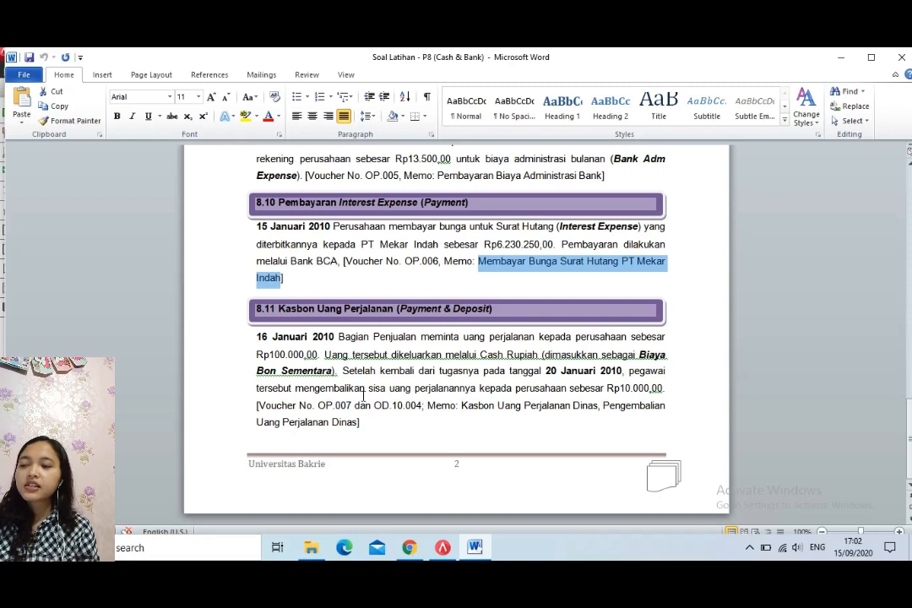
{"action": "left_click", "coordinate": [385, 370]}
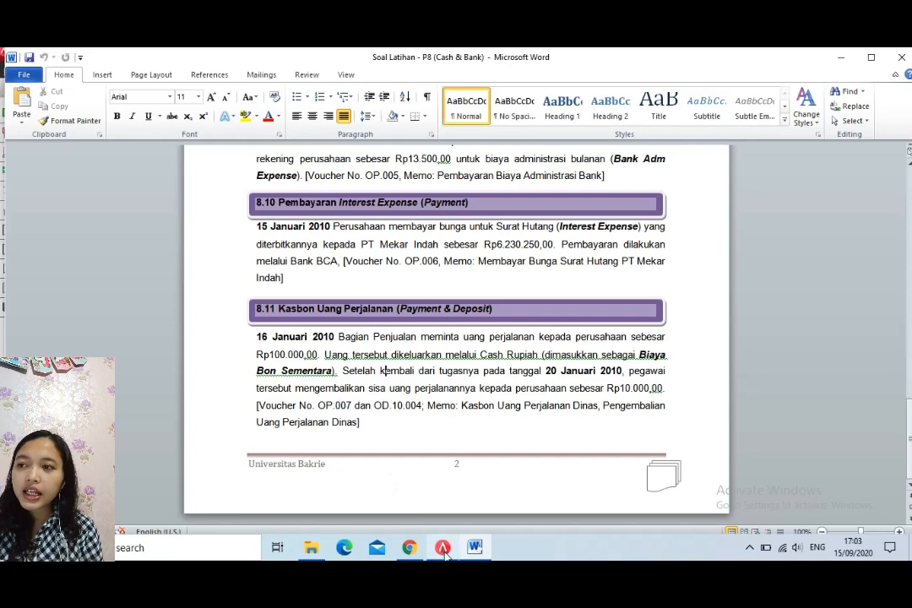
{"action": "key", "text": "alt+Tab"}
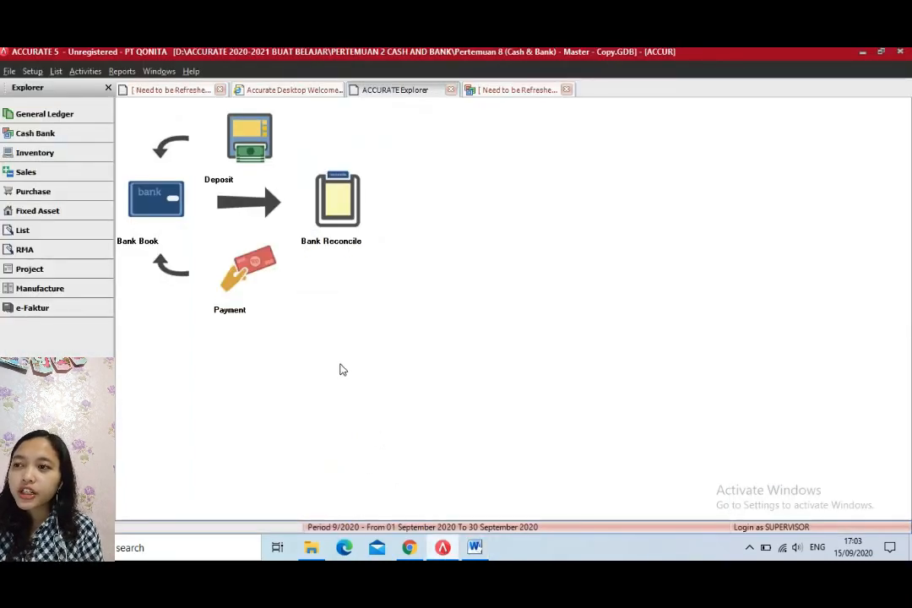
{"action": "left_click", "coordinate": [249, 287]}
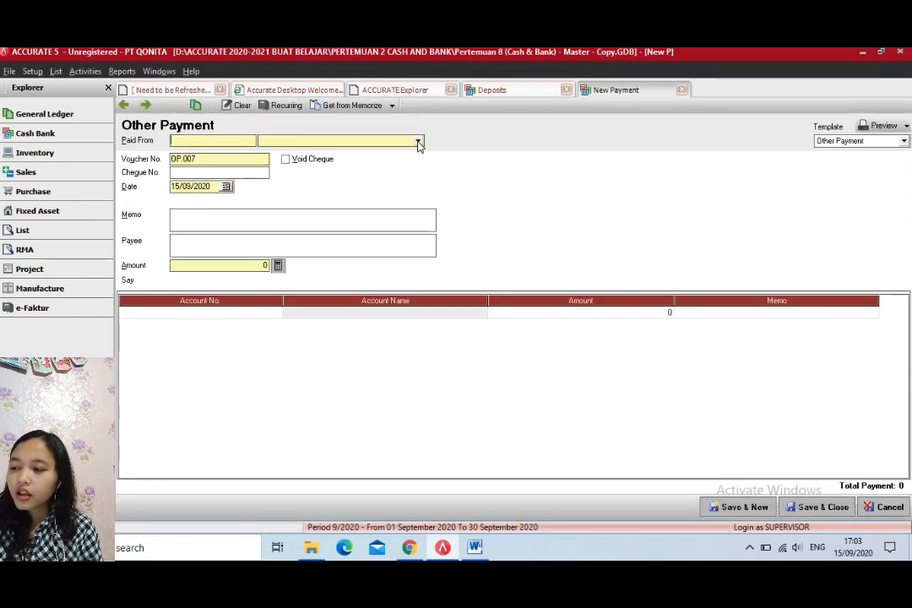
{"action": "left_click", "coordinate": [354, 140]}
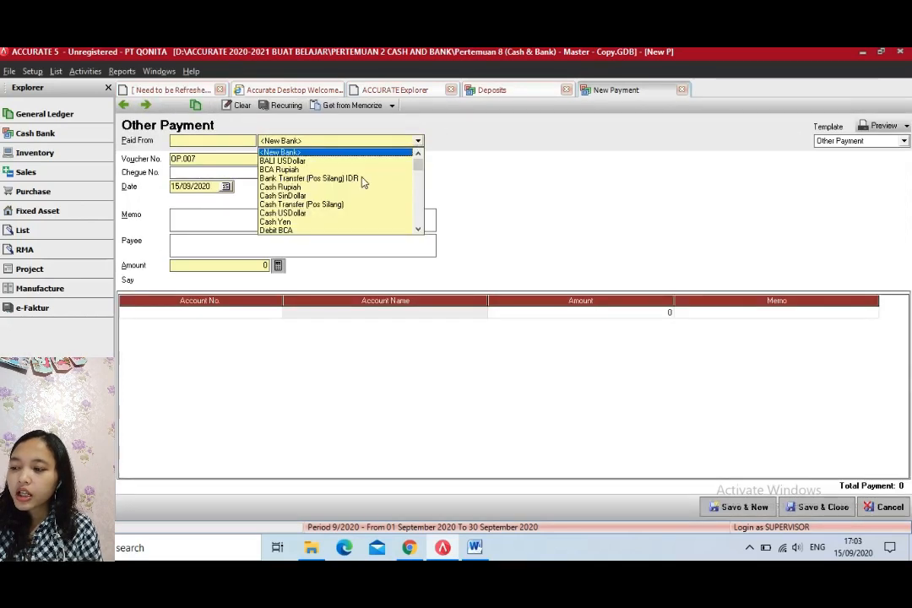
{"action": "left_click", "coordinate": [281, 186]}
{"action": "left_click", "coordinate": [231, 159]}
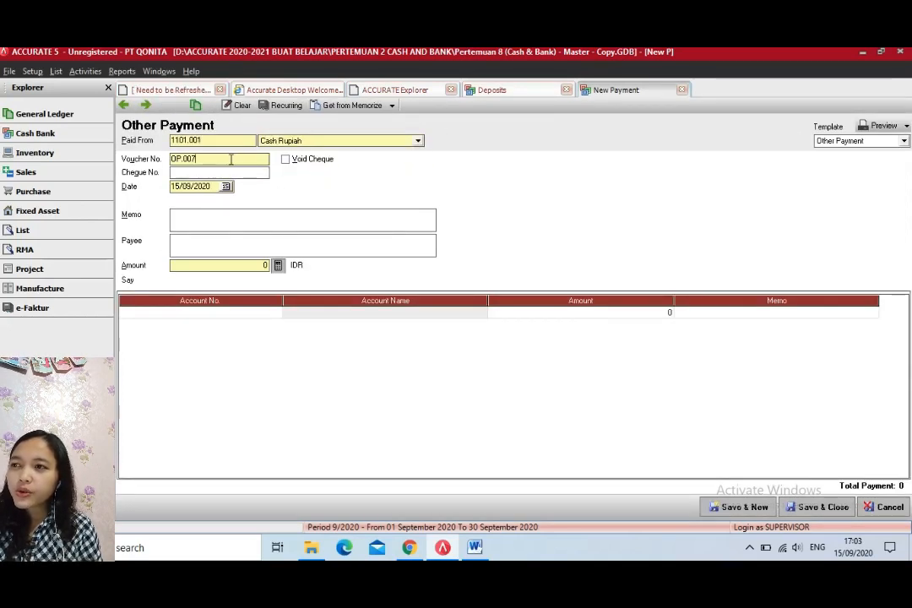
- Check exercise 8.11 in Word again, then set the new payment's date in ACCURATE to 16/01/2010
{"action": "left_click", "coordinate": [483, 552]}
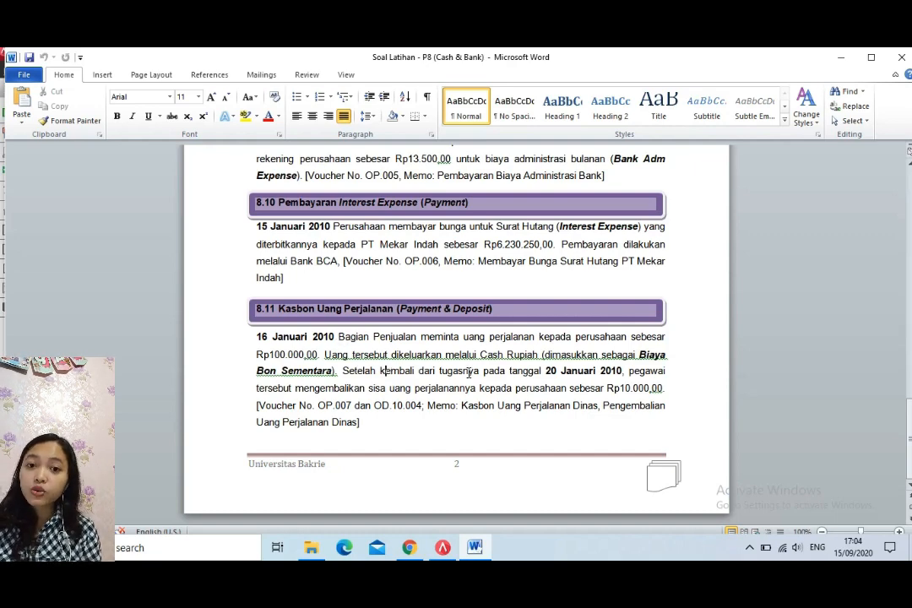
{"action": "left_click", "coordinate": [478, 549]}
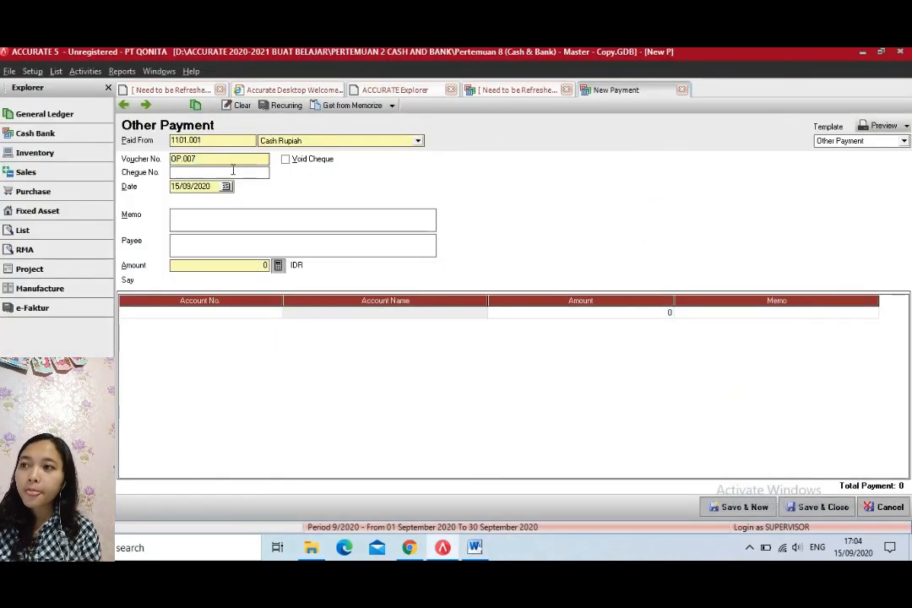
{"action": "left_click", "coordinate": [218, 173]}
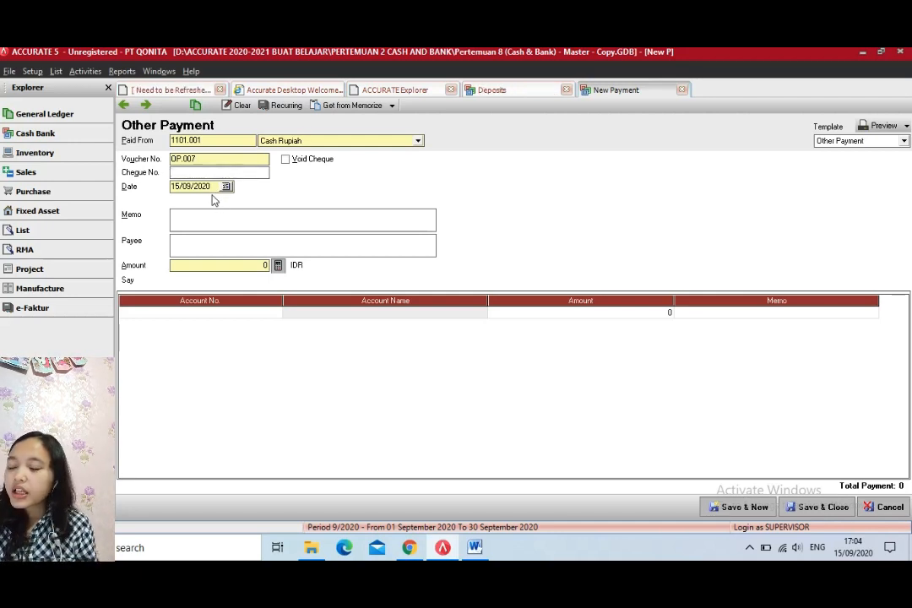
{"action": "key", "text": "BackSpace"}
{"action": "key", "text": "BackSpace"}
{"action": "key", "text": "BackSpace"}
{"action": "key", "text": "BackSpace"}
{"action": "key", "text": "BackSpace"}
{"action": "key", "text": "BackSpace"}
{"action": "key", "text": "BackSpace"}
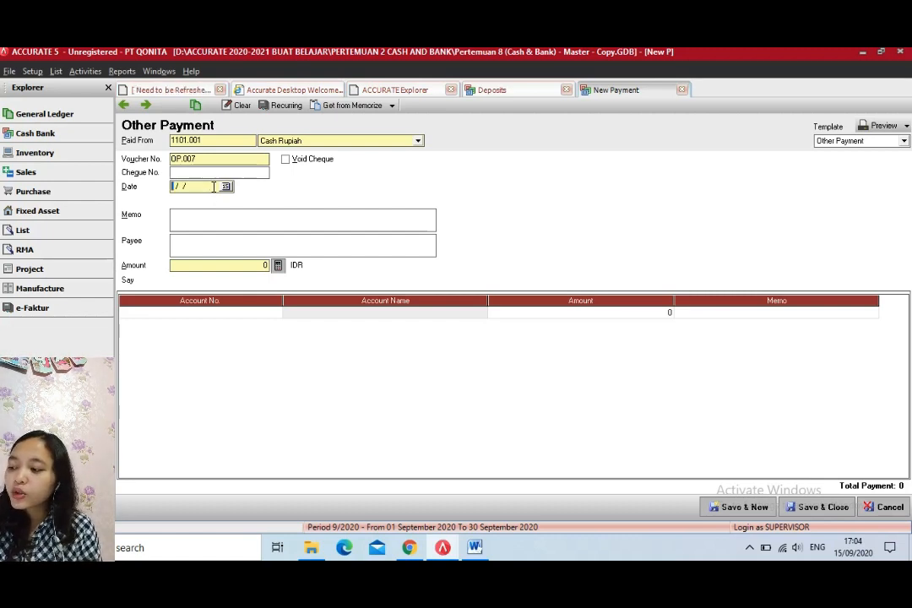
{"action": "type", "text": "16/01/20"}
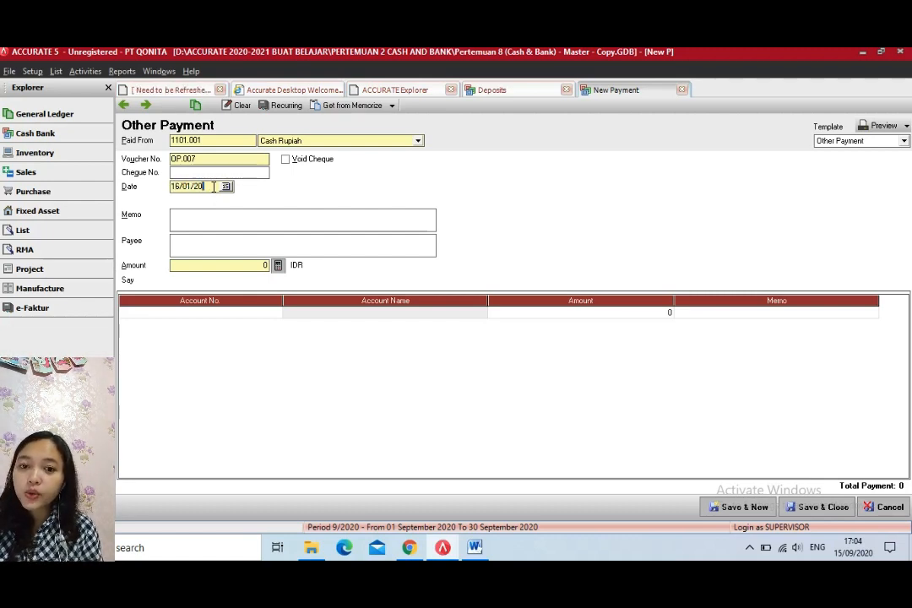
{"action": "type", "text": "10"}
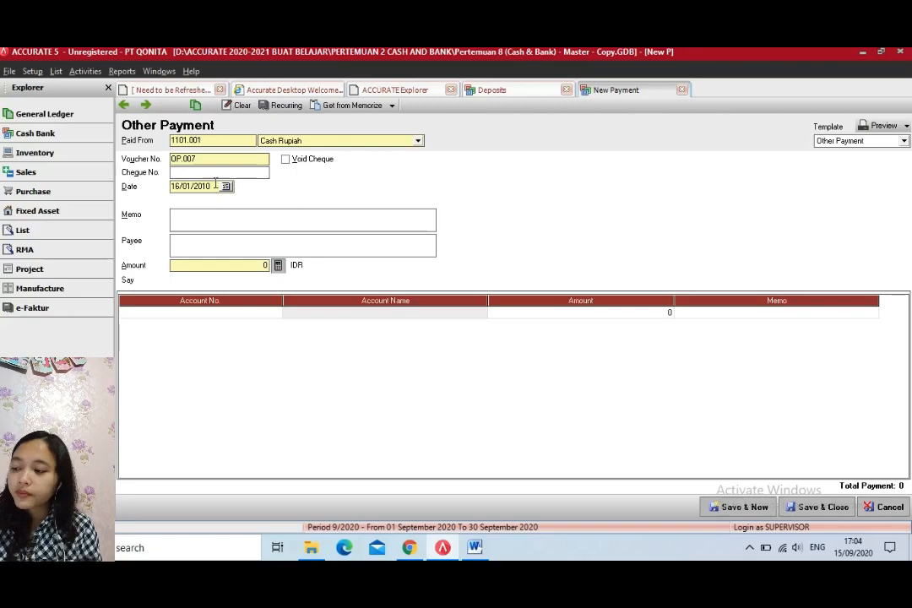
- Copy "Kasbon Uang Perjalanan Dinas" from exercise 8.11 in Word into the payment's memo in ACCURATE
{"action": "left_click", "coordinate": [216, 218]}
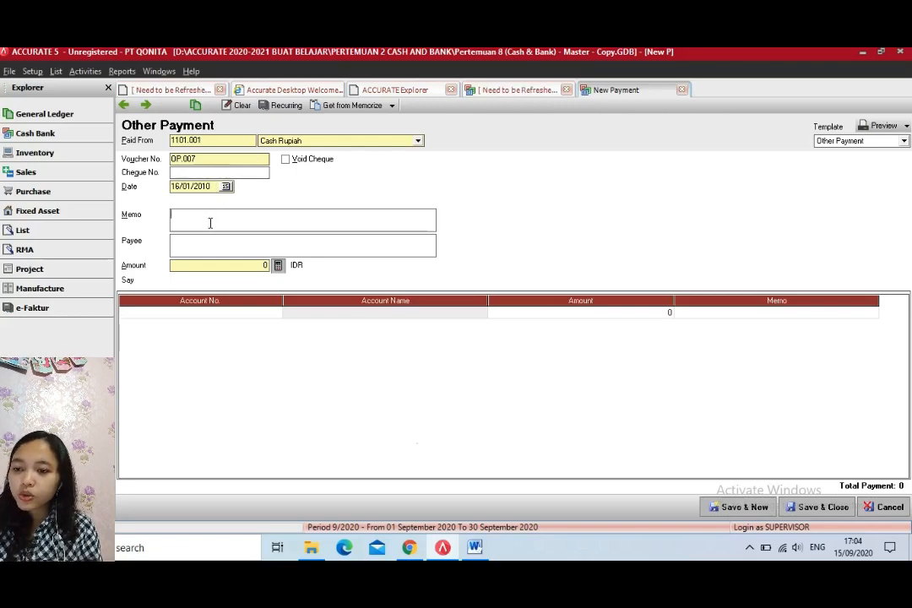
{"action": "left_click", "coordinate": [475, 547]}
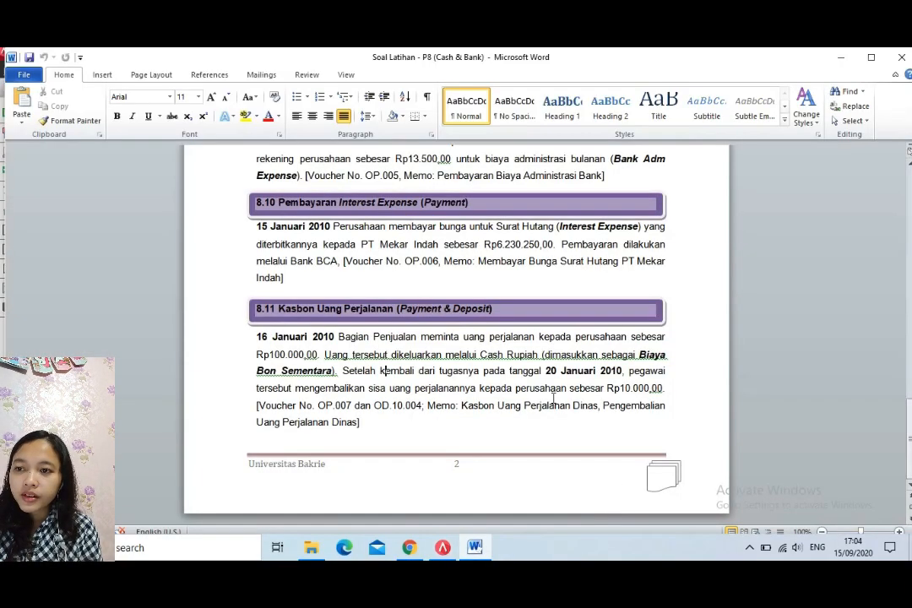
{"action": "left_click_drag", "start_coordinate": [462, 409], "coordinate": [588, 415]}
{"action": "key", "text": "ctrl+c"}
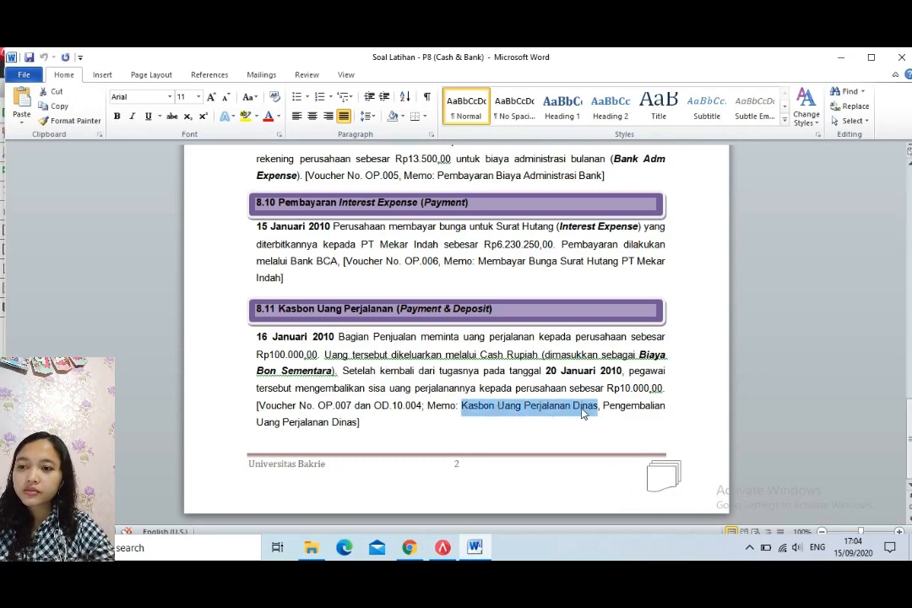
{"action": "left_click", "coordinate": [442, 547]}
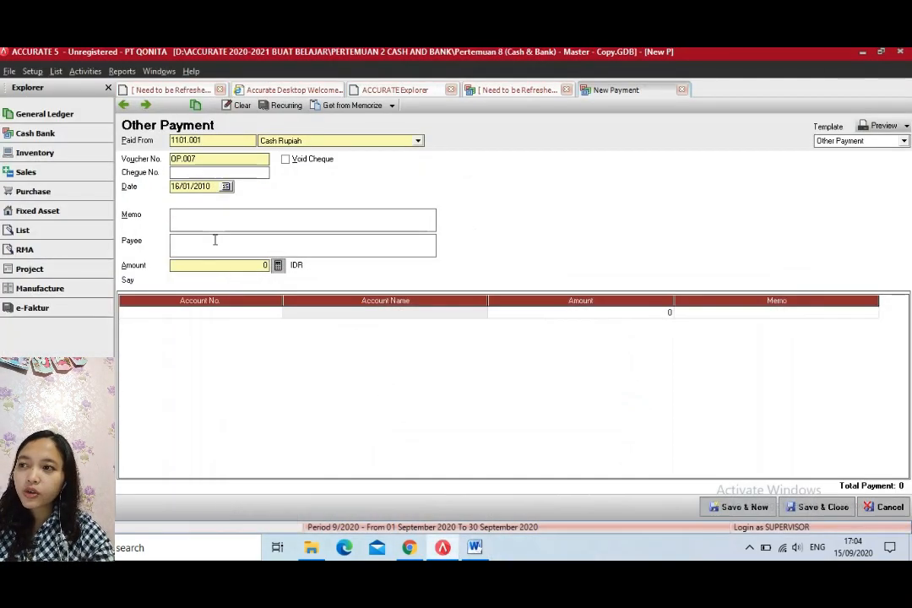
{"action": "left_click", "coordinate": [219, 219]}
{"action": "key", "text": "ctrl+v"}
- Enter "Bagian Penjualan" as the payee of the travel advance payment
{"action": "left_click", "coordinate": [224, 248]}
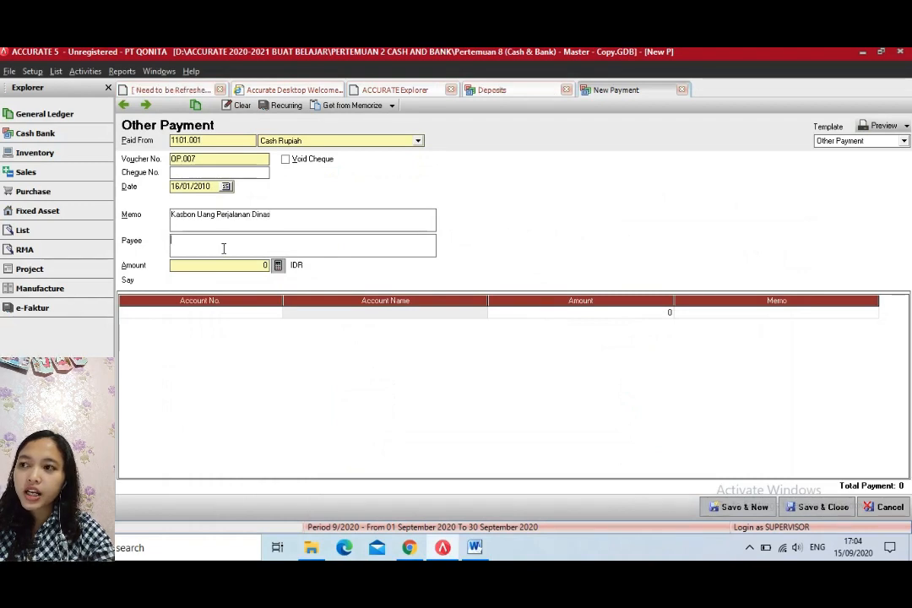
{"action": "type", "text": "Bagina"}
{"action": "key", "text": "BackSpace"}
{"action": "key", "text": "BackSpace"}
{"action": "key", "text": "BackSpace"}
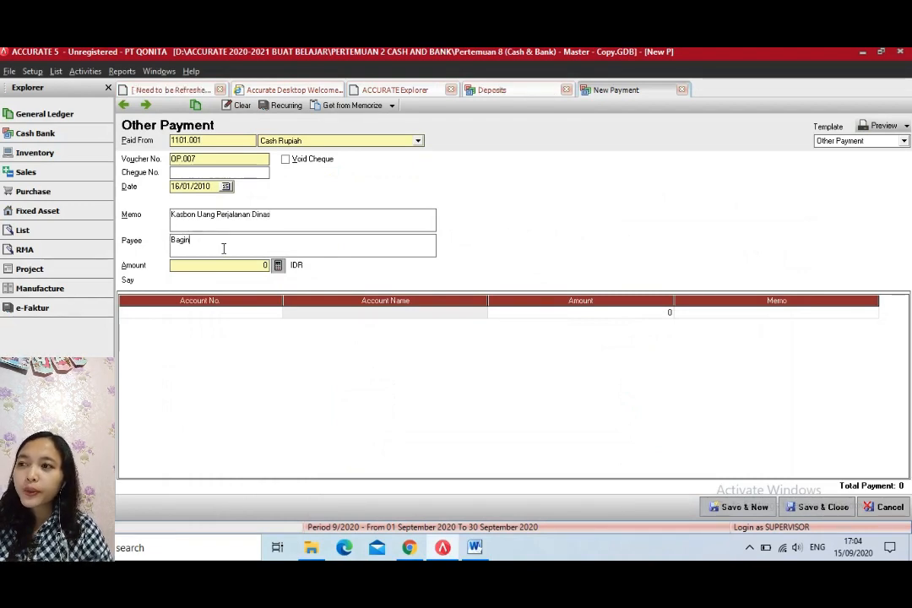
{"action": "type", "text": "an Penjualan"}
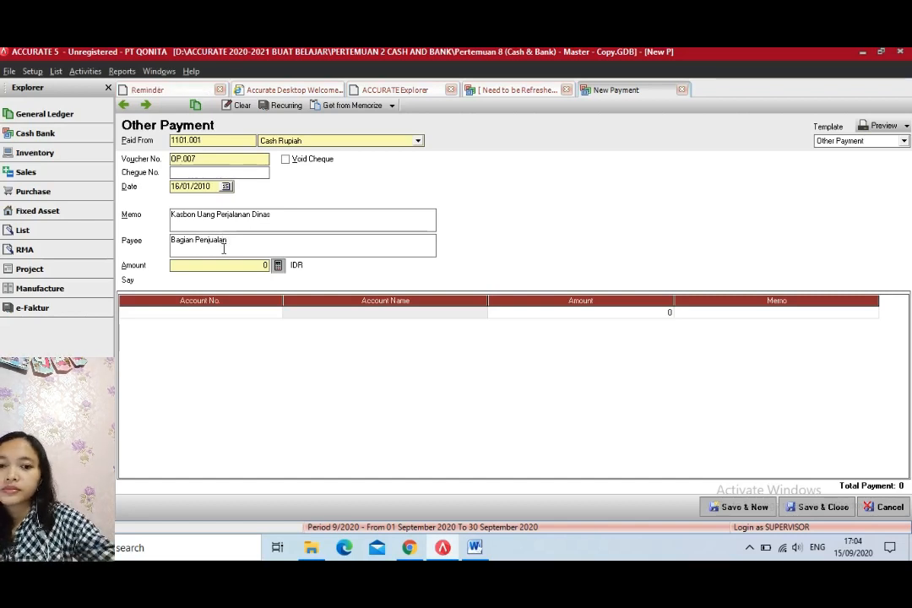
- Add a payment line for account 1109 Biaya Bon Sementara with an amount of 100000
{"action": "left_click", "coordinate": [254, 315]}
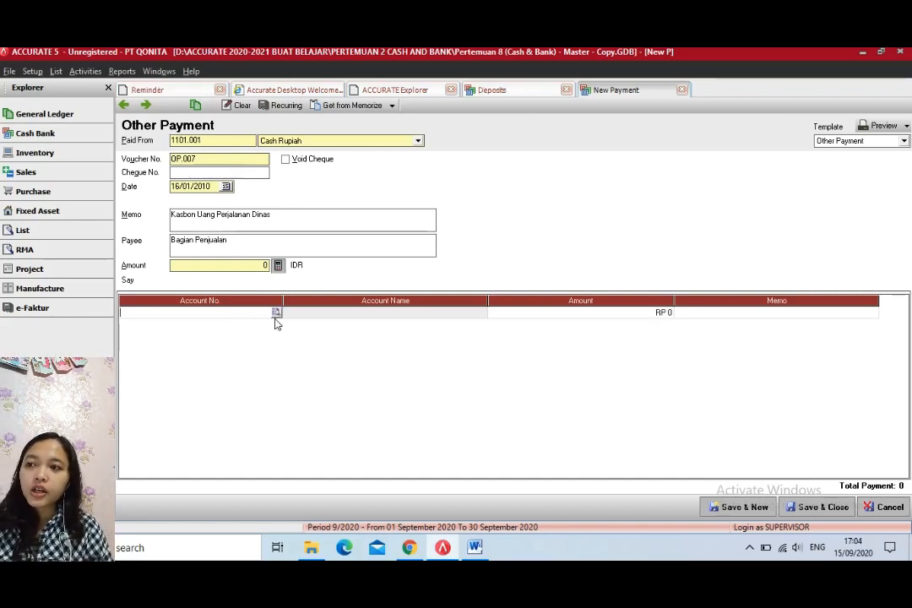
{"action": "left_click", "coordinate": [276, 314]}
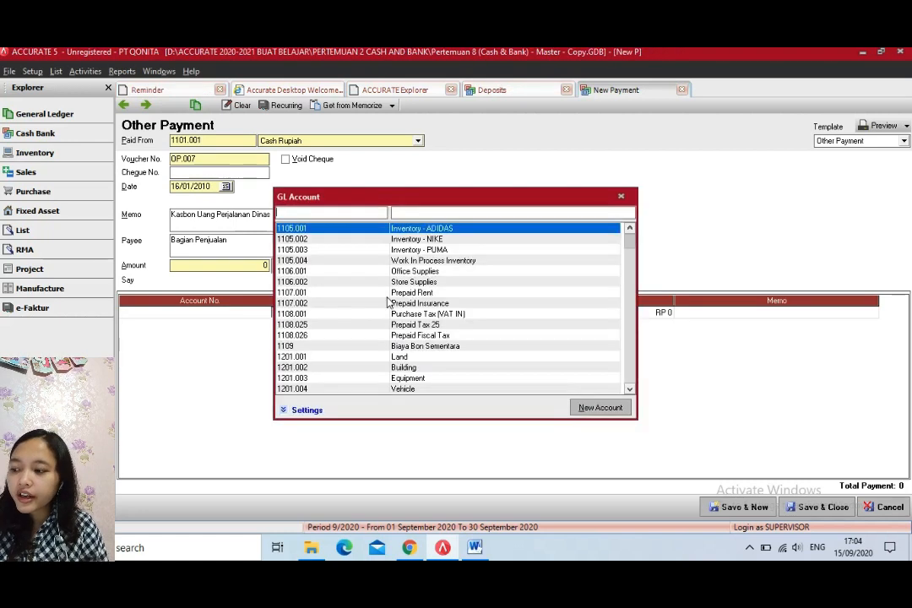
{"action": "left_click", "coordinate": [432, 212]}
{"action": "type", "text": "b"}
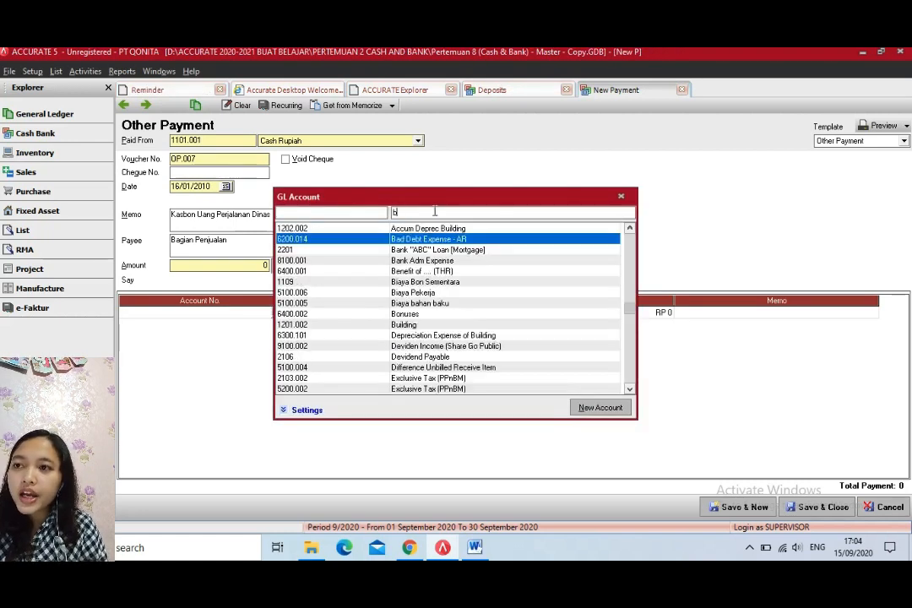
{"action": "type", "text": "iaya"}
{"action": "key", "text": "Return"}
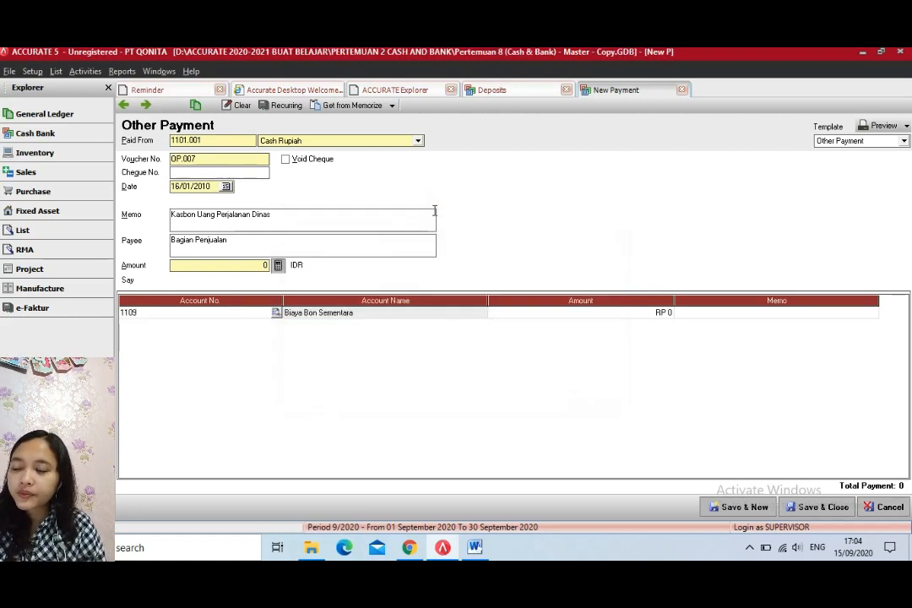
{"action": "left_click", "coordinate": [652, 314]}
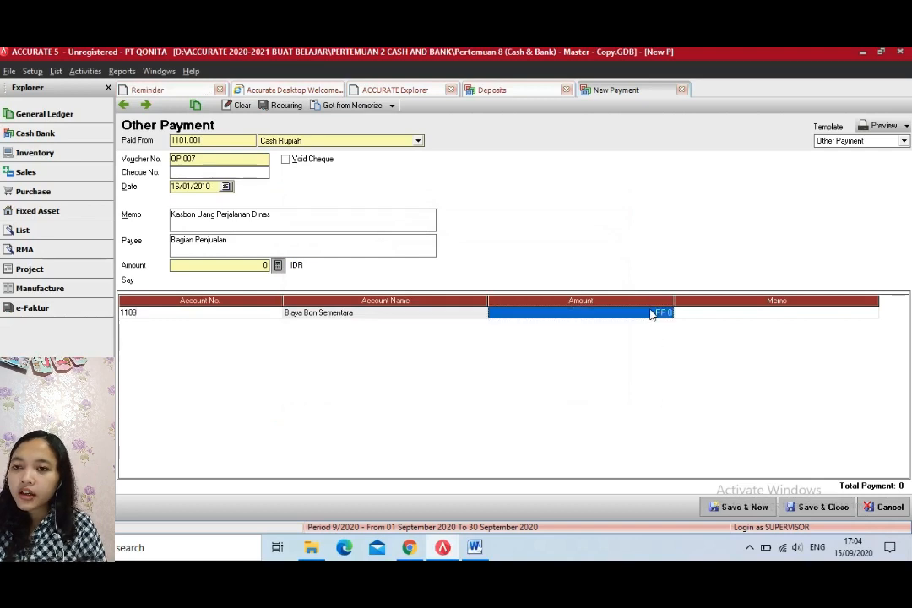
{"action": "type", "text": "100000"}
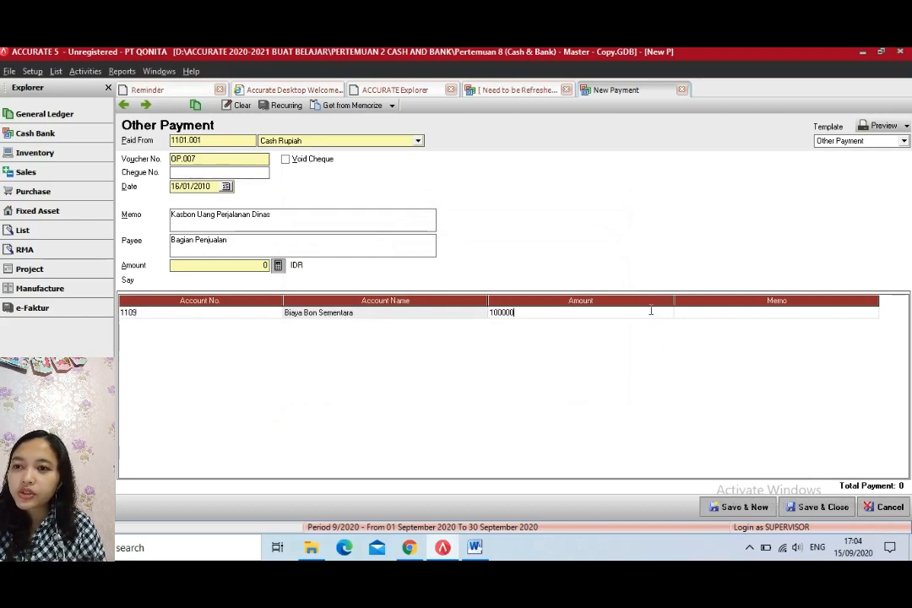
{"action": "key", "text": "Tab"}
- Copy the payment's memo "Kasbon Uang Perjalanan Dinas" into the memo of the Biaya Bon Sementara line
{"action": "left_click", "coordinate": [700, 318]}
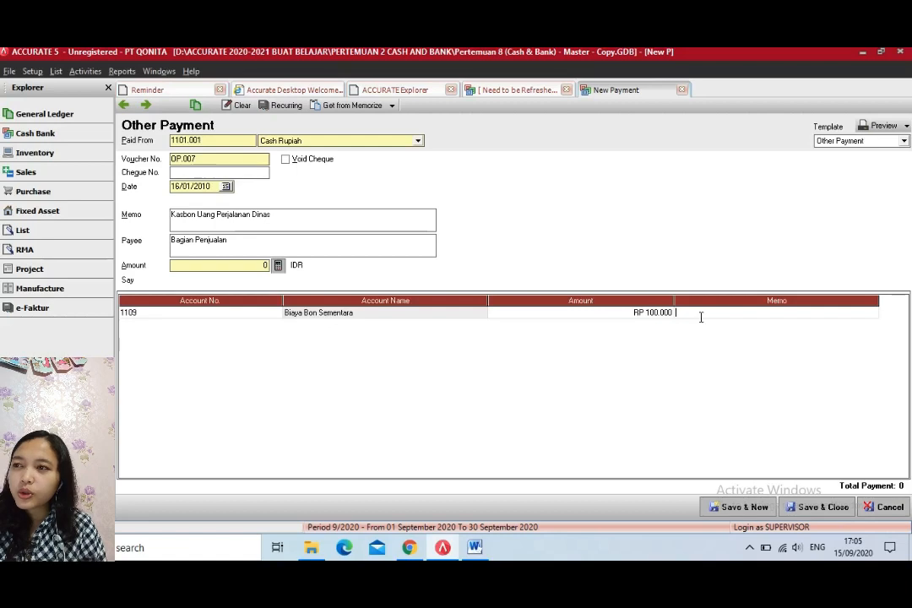
{"action": "left_click", "coordinate": [285, 213]}
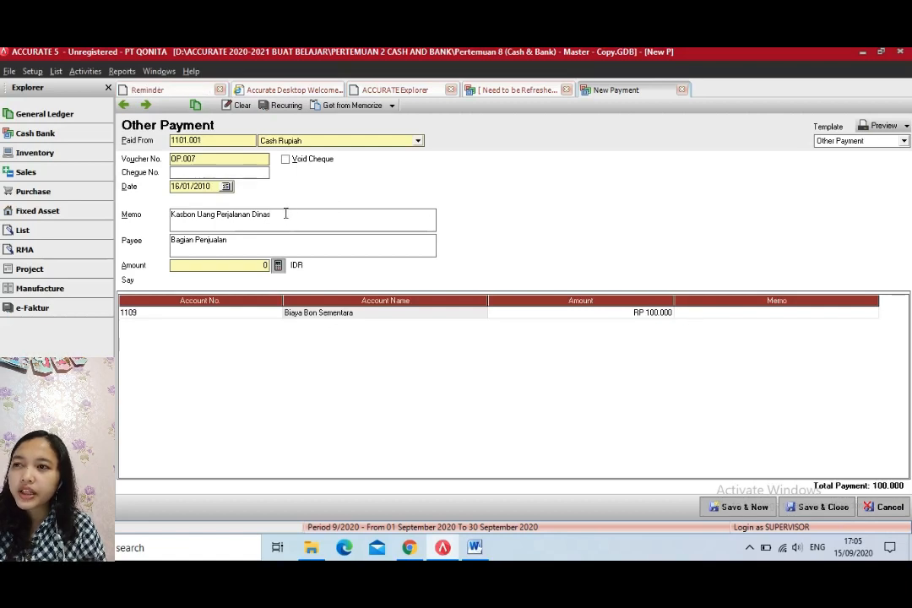
{"action": "key", "text": "ctrl+a"}
{"action": "key", "text": "ctrl+c"}
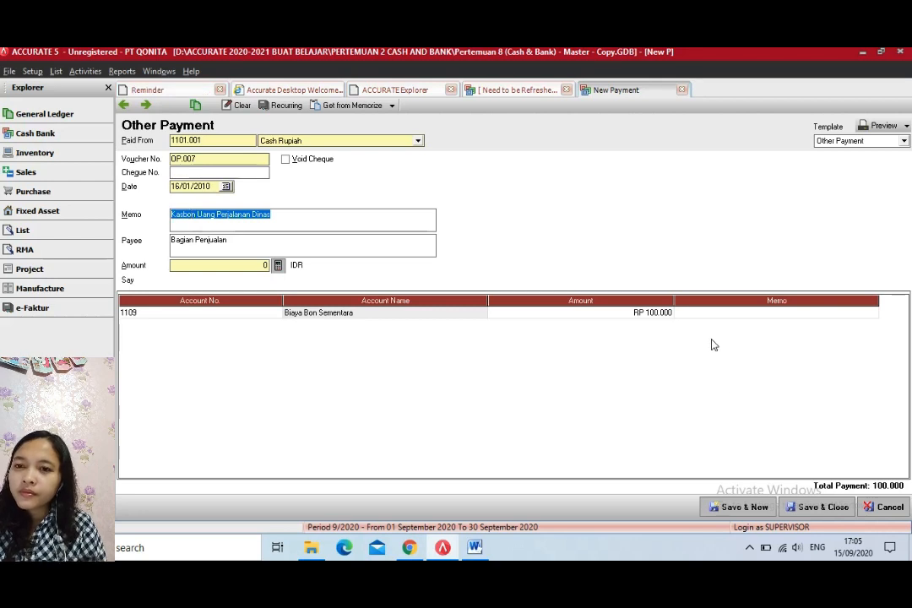
{"action": "left_click", "coordinate": [705, 314]}
{"action": "key", "text": "ctrl+v"}
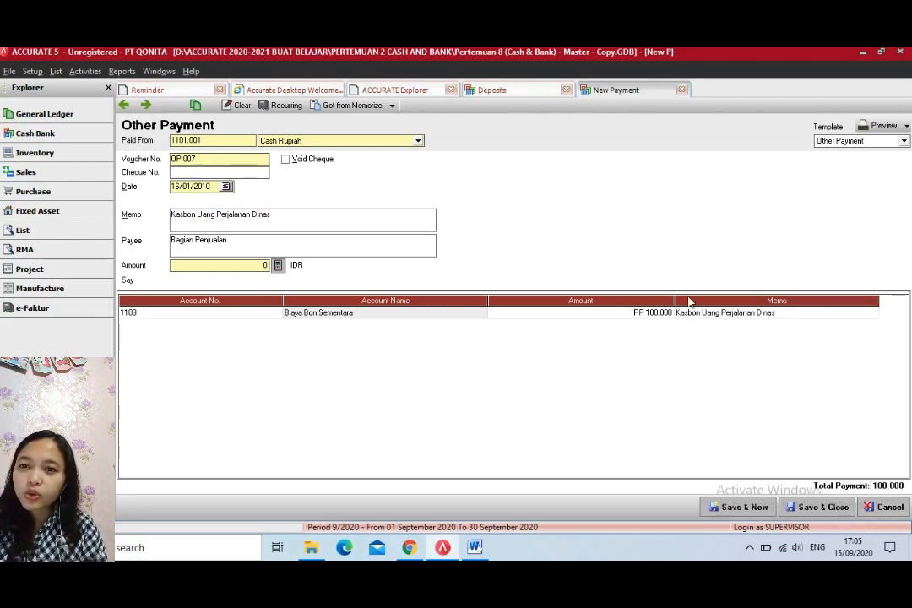
- Calculate the travel advance payment's total amount from its line, then save and close the payment
{"action": "left_click", "coordinate": [278, 267]}
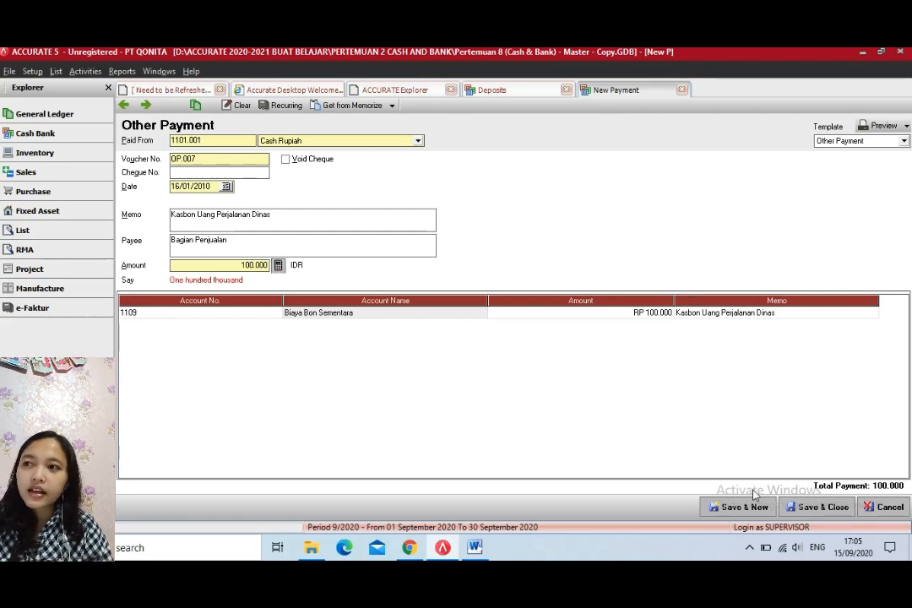
{"action": "left_click", "coordinate": [818, 509]}
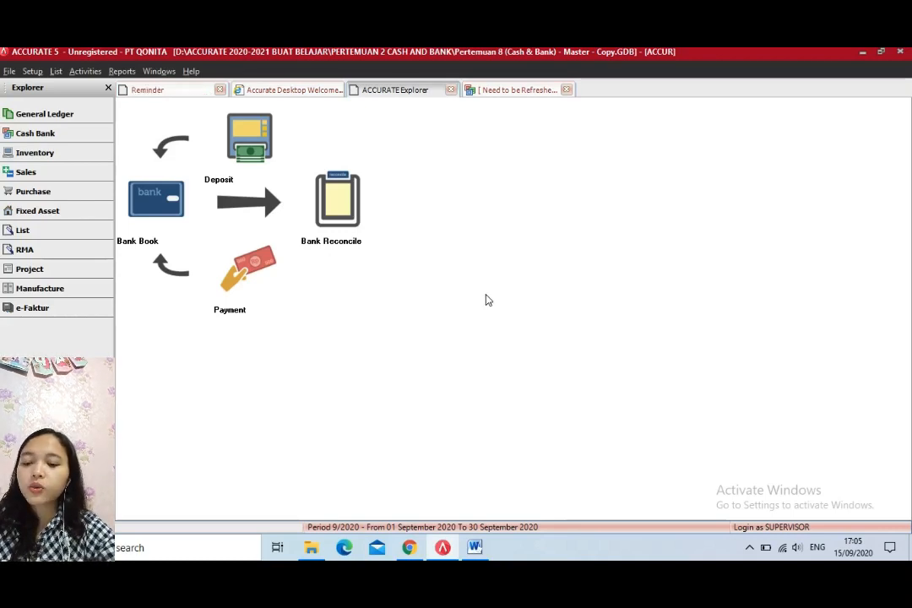
- Check exercise 8.11 in Word, then open a new Other Deposit in ACCURATE deposited to Cash Rupiah
{"action": "left_click", "coordinate": [474, 547]}
{"action": "left_click", "coordinate": [435, 434]}
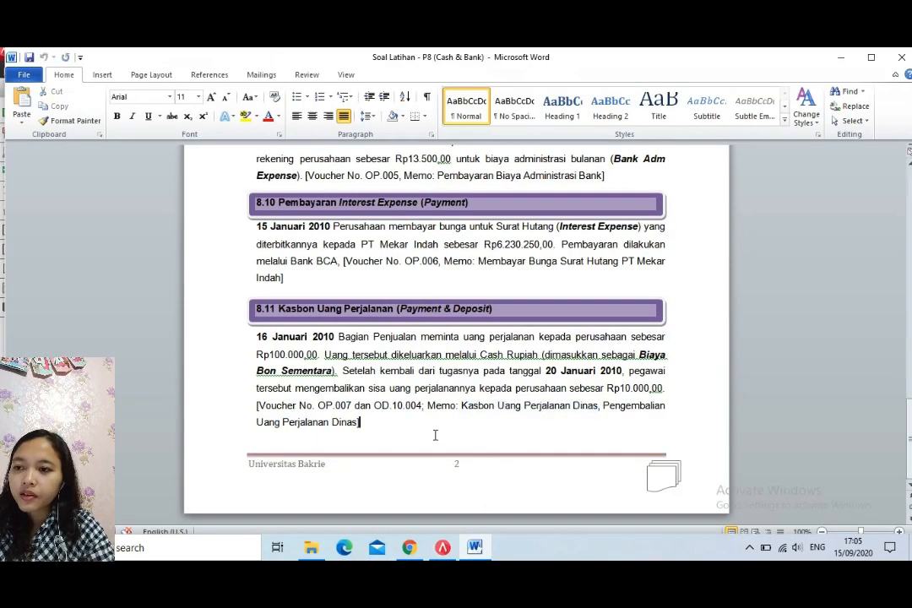
{"action": "left_click", "coordinate": [443, 547]}
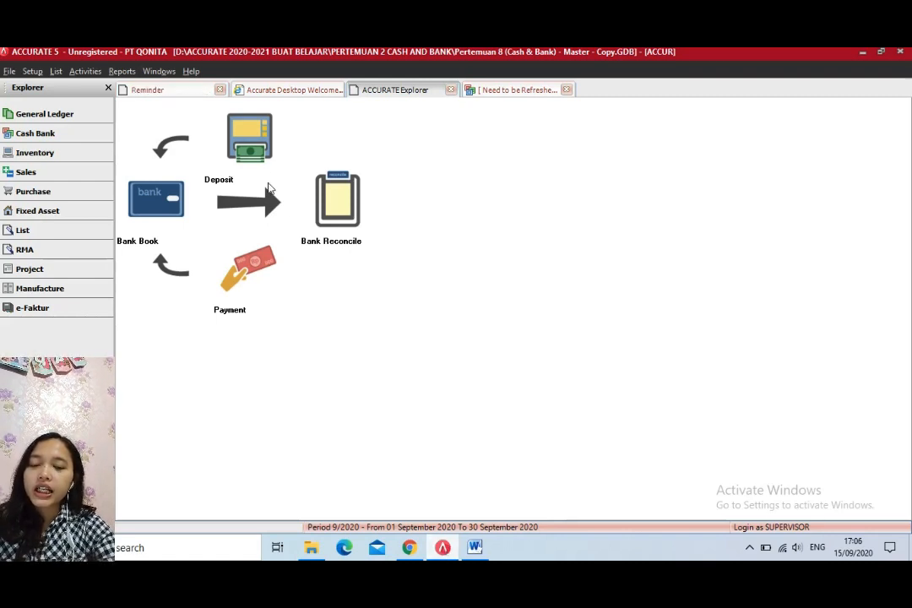
{"action": "left_click", "coordinate": [240, 142]}
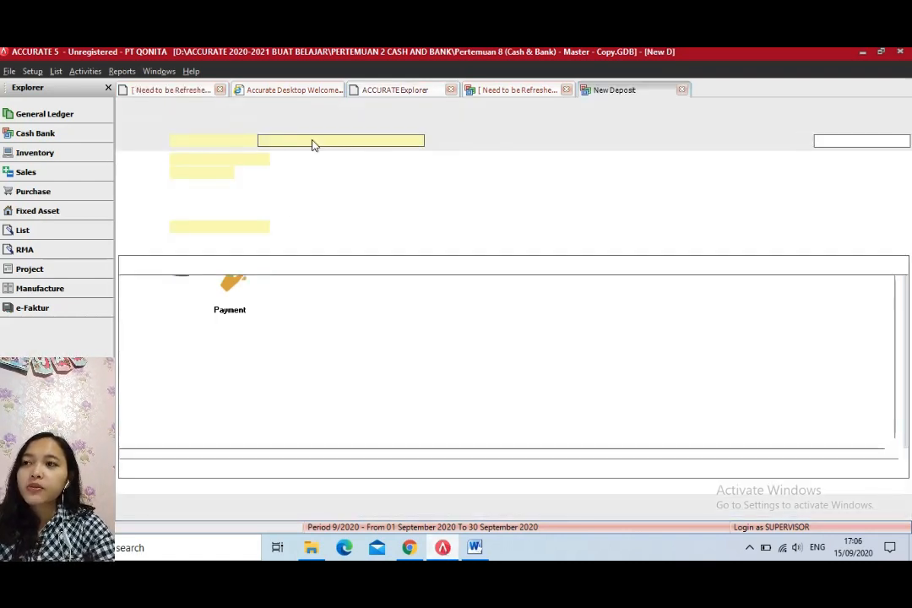
{"action": "left_click", "coordinate": [417, 141]}
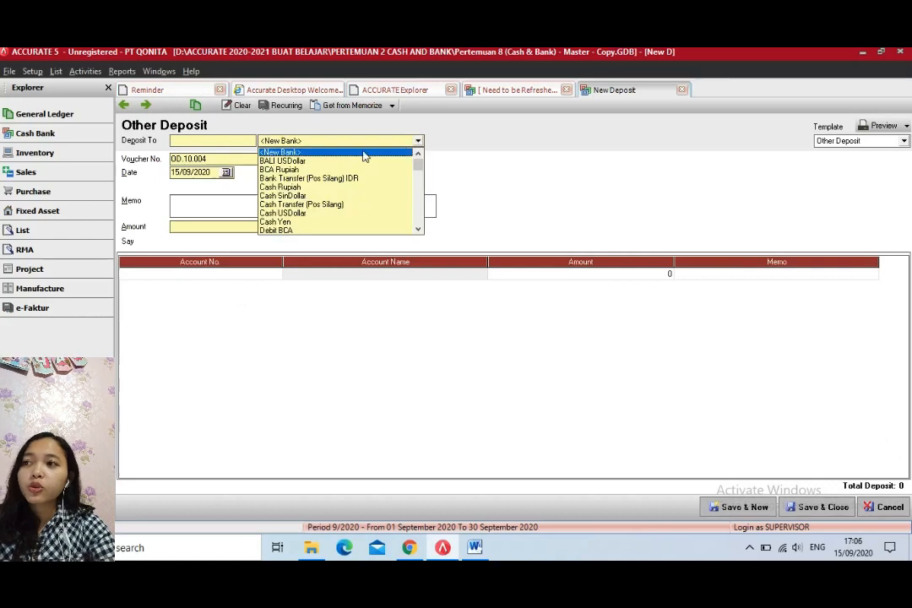
{"action": "left_click", "coordinate": [280, 188]}
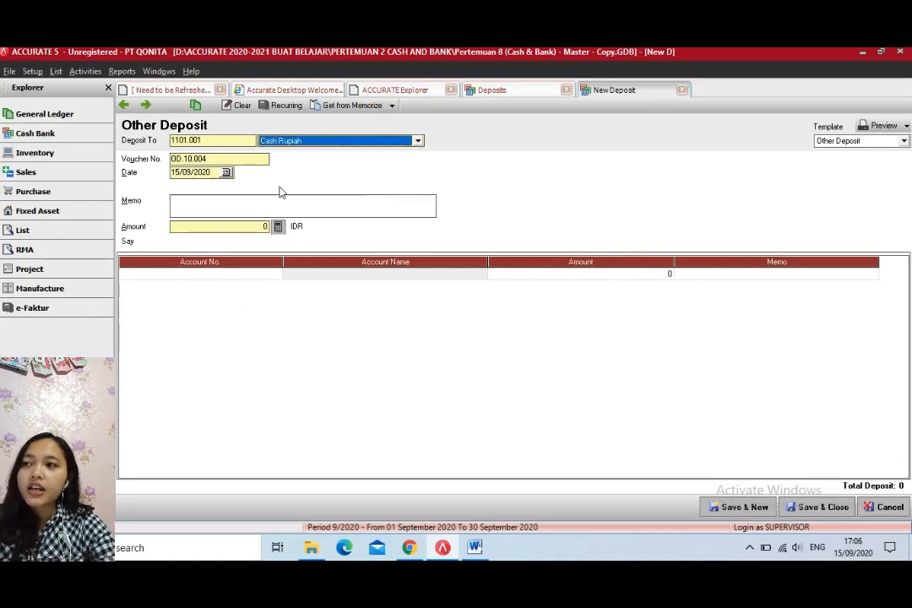
- Set the new deposit's date to 20/01/2010
{"action": "left_click", "coordinate": [215, 173]}
{"action": "key", "text": "BackSpace"}
{"action": "key", "text": "BackSpace"}
{"action": "key", "text": "BackSpace"}
{"action": "key", "text": "BackSpace"}
{"action": "key", "text": "BackSpace"}
{"action": "key", "text": "BackSpace"}
{"action": "key", "text": "BackSpace"}
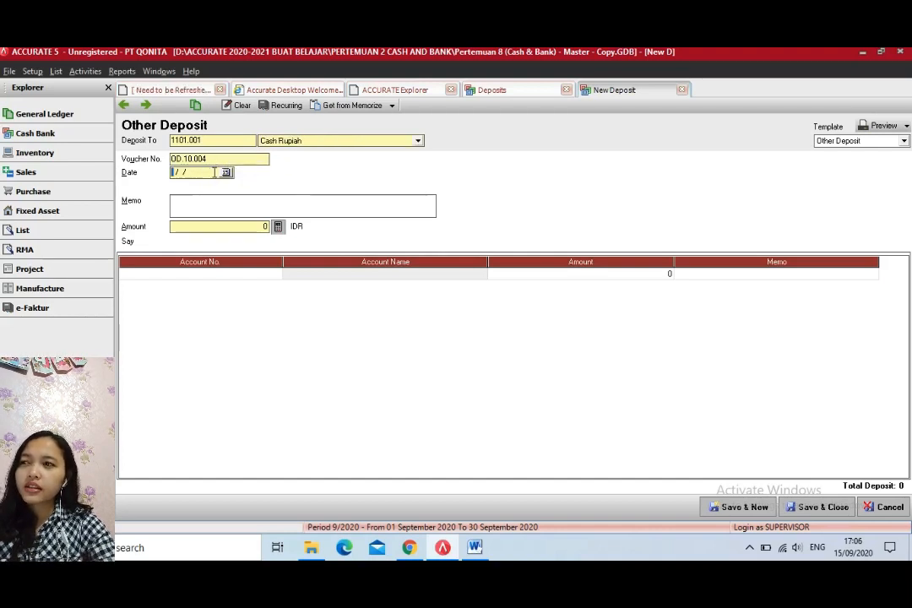
{"action": "type", "text": "2"}
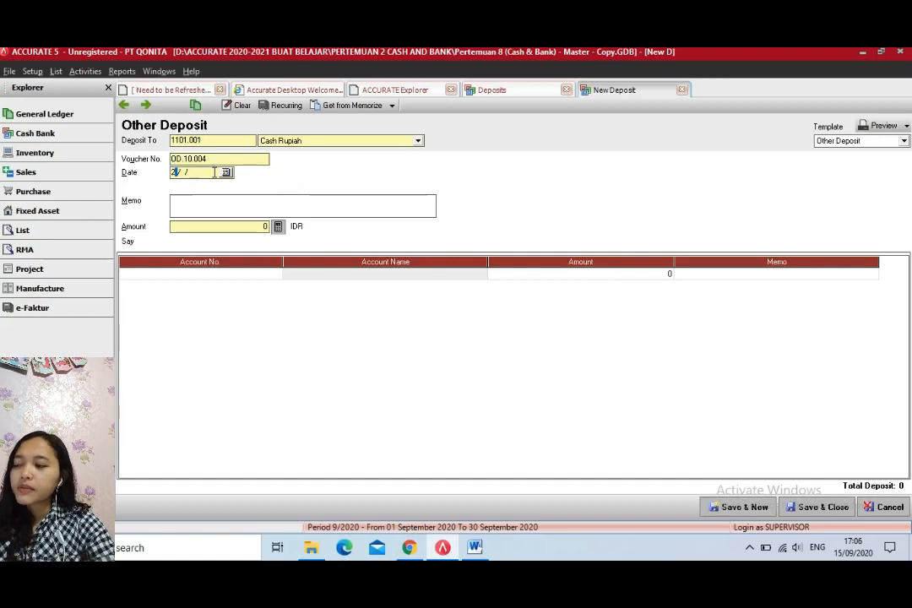
{"action": "type", "text": "0/"}
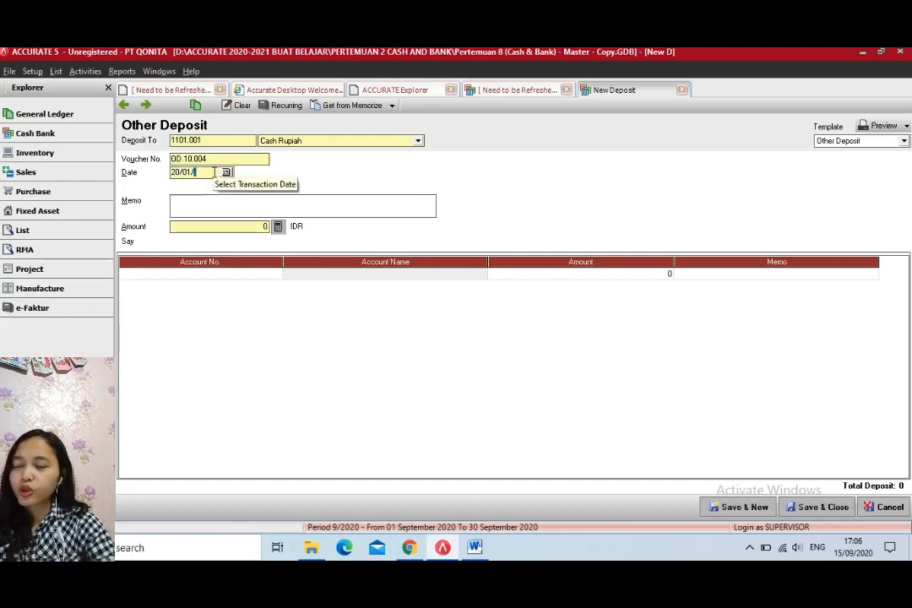
{"action": "type", "text": "01/2010"}
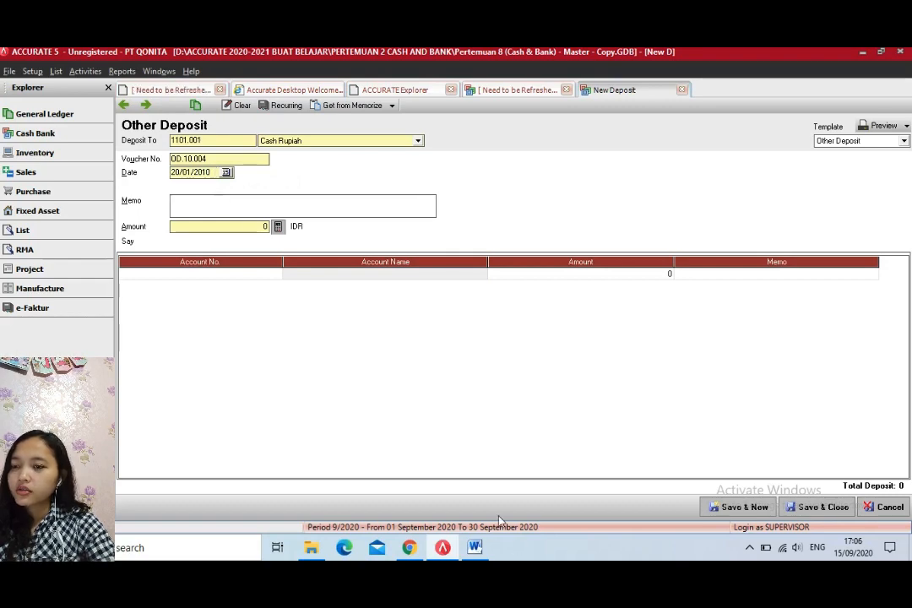
- Copy "Pengembalian Uang Perjalanan Dinas]" from exercise 8.11 in Word into the deposit's memo in ACCURATE
{"action": "left_click", "coordinate": [475, 547]}
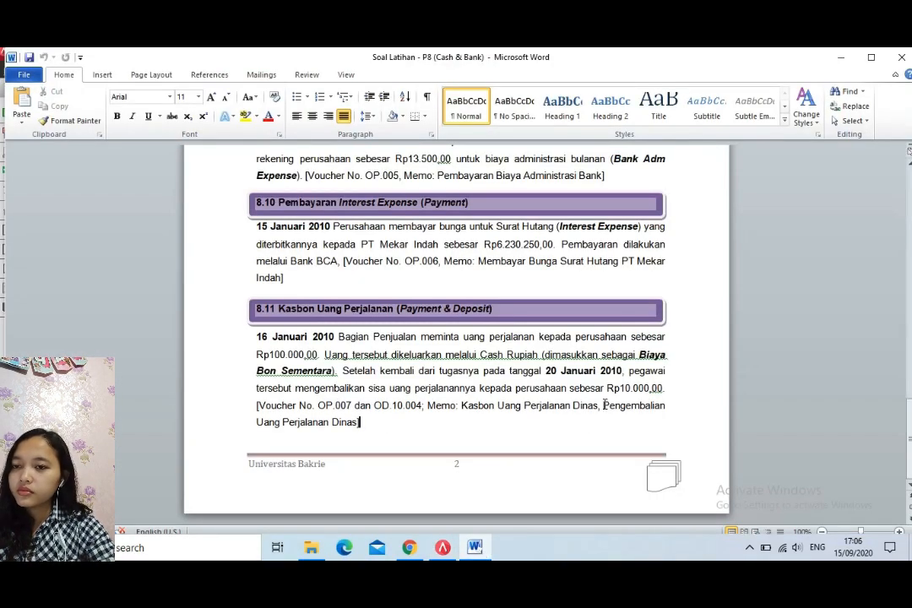
{"action": "left_click_drag", "start_coordinate": [604, 405], "coordinate": [354, 432]}
{"action": "key", "text": "ctrl+c"}
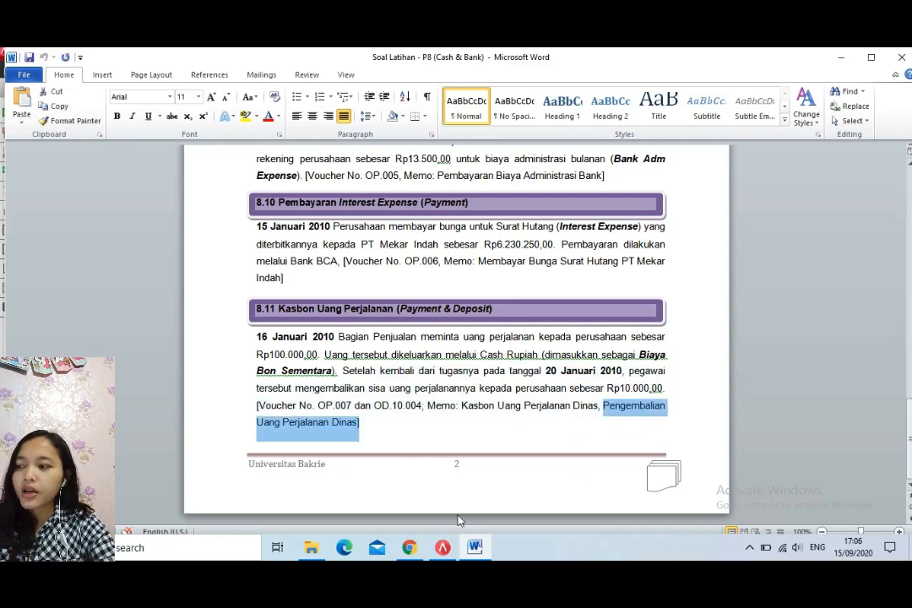
{"action": "left_click", "coordinate": [443, 547]}
{"action": "left_click", "coordinate": [242, 211]}
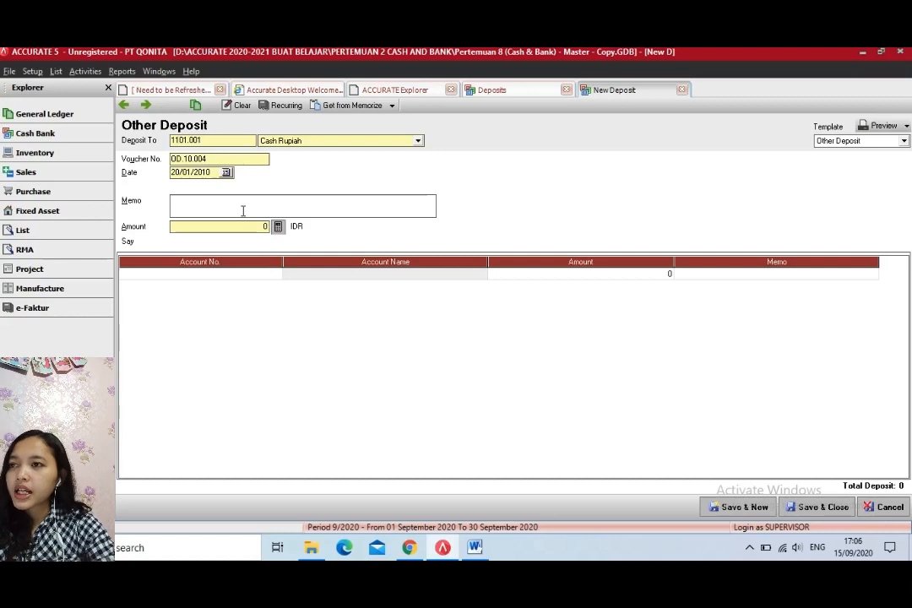
{"action": "key", "text": "ctrl+v"}
- Add a deposit line for account 1109 Biaya Bon Sementara with an amount of 100000
{"action": "double_click", "coordinate": [270, 276]}
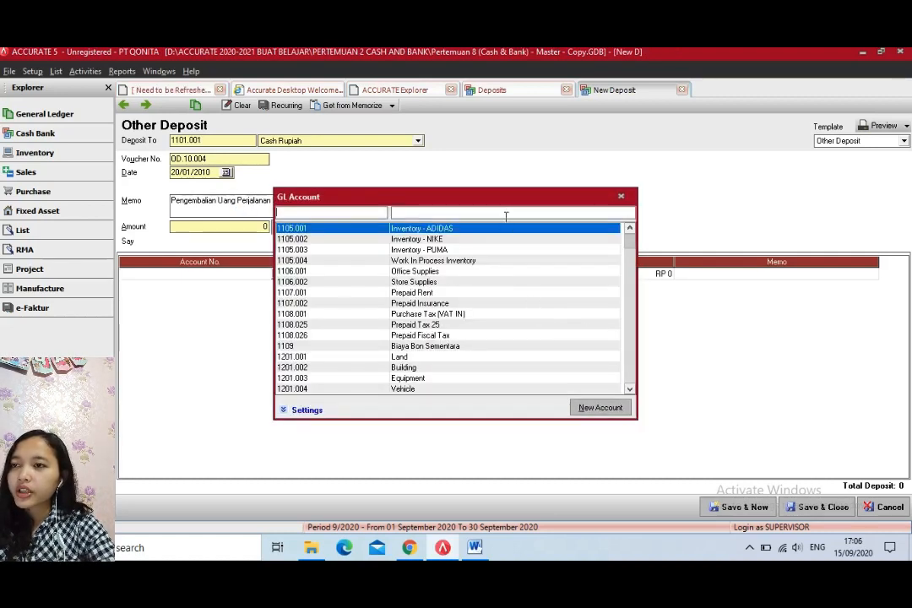
{"action": "type", "text": "biaya"}
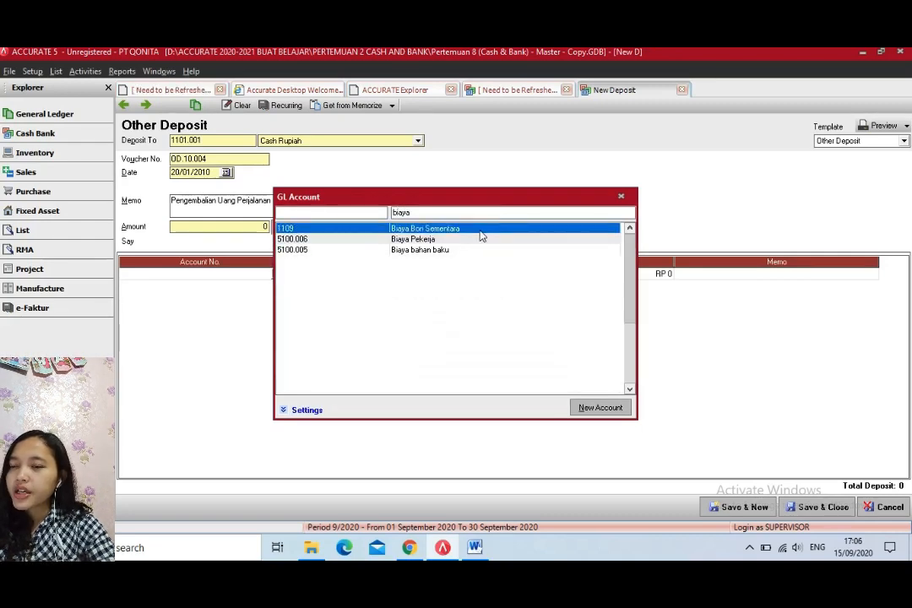
{"action": "double_click", "coordinate": [479, 236]}
{"action": "left_click", "coordinate": [557, 275]}
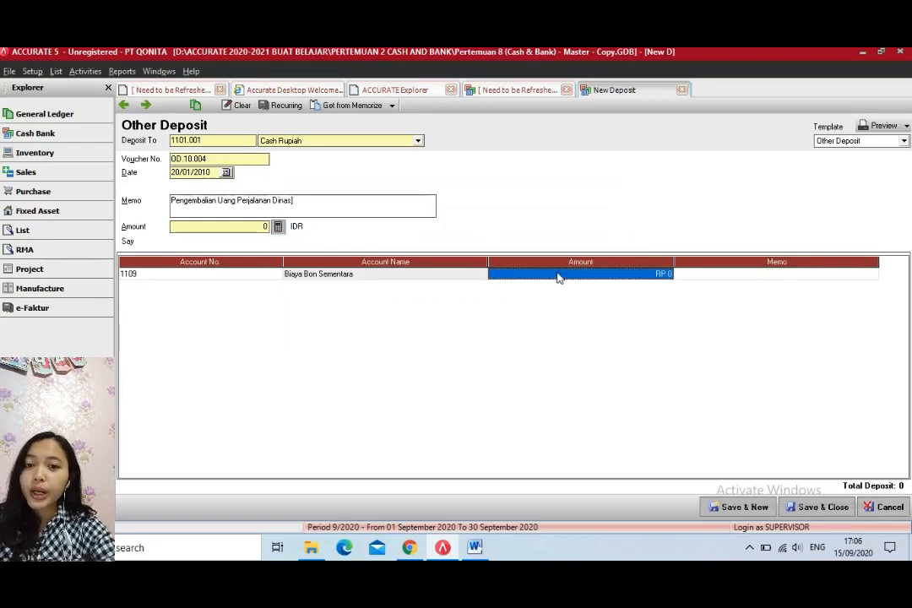
{"action": "type", "text": "100.000"}
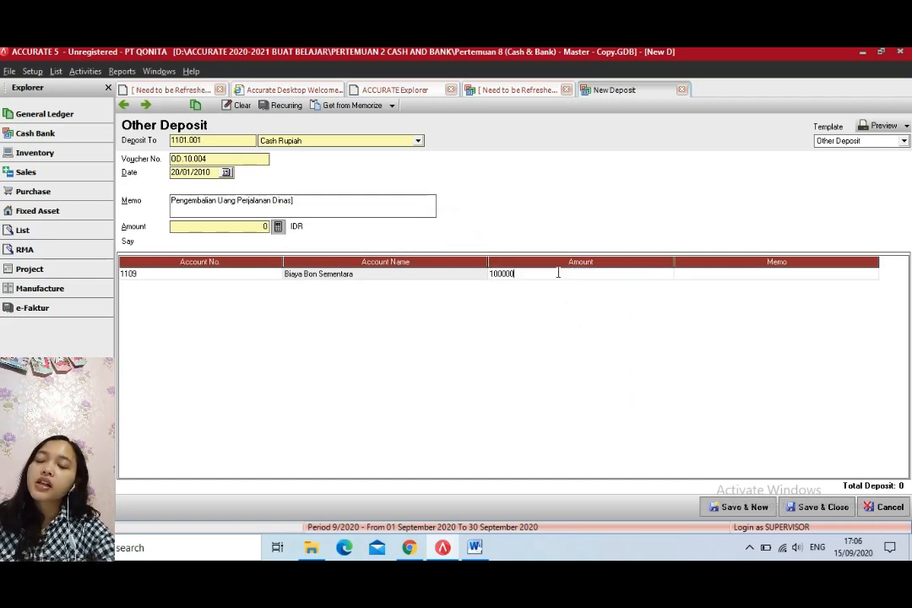
{"action": "key", "text": "Tab"}
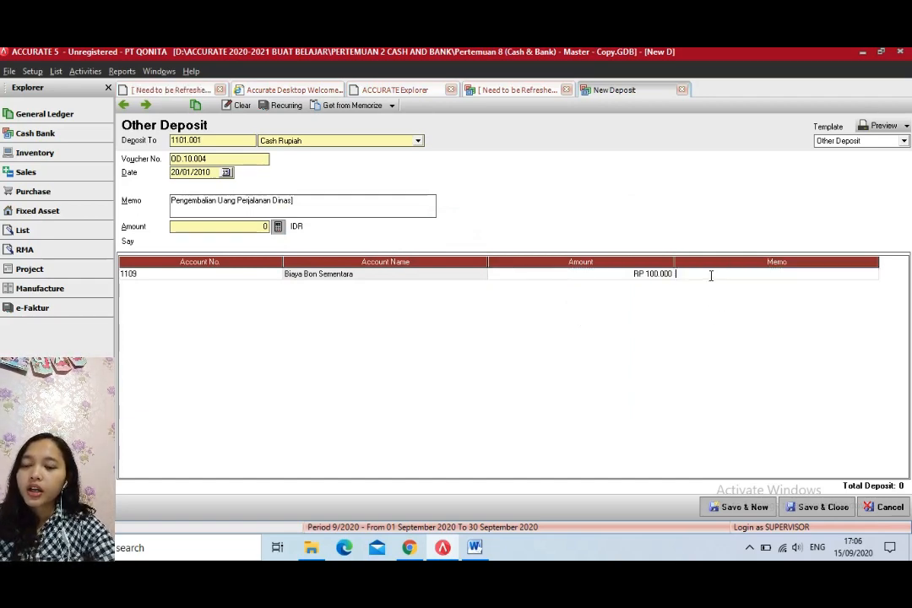
- Copy "Kasbon Uang Perjalanan Dinas" from exercise 8.11 in Word into the memo of the Biaya Bon Sementara line in ACCURATE
{"action": "left_click", "coordinate": [474, 547]}
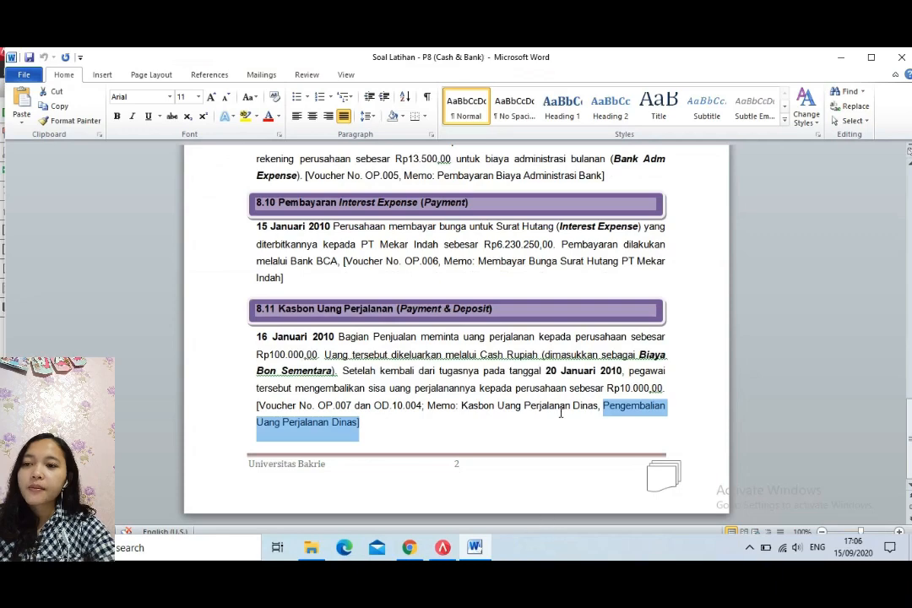
{"action": "left_click", "coordinate": [560, 411]}
{"action": "left_click_drag", "start_coordinate": [460, 406], "coordinate": [590, 413]}
{"action": "key", "text": "ctrl+c"}
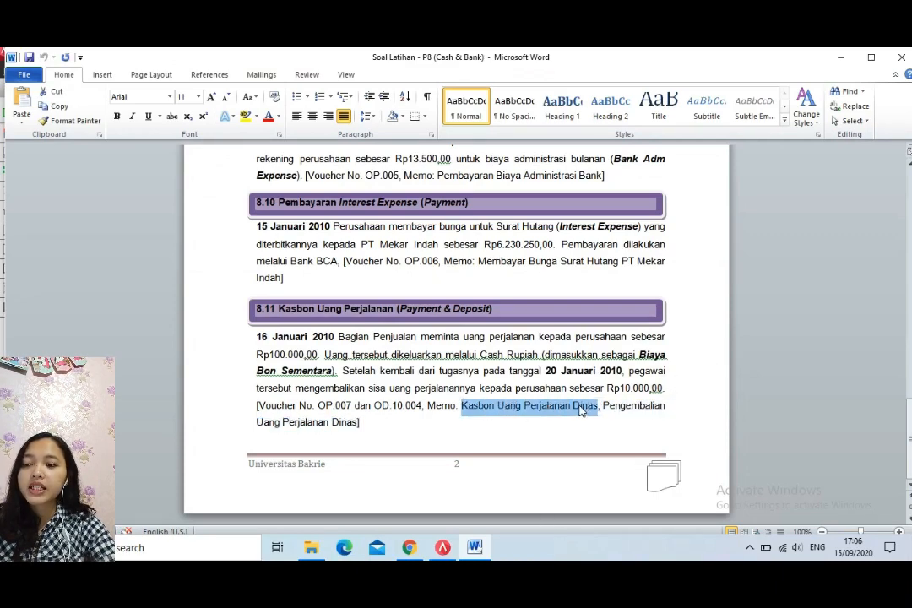
{"action": "key", "text": "alt+Tab"}
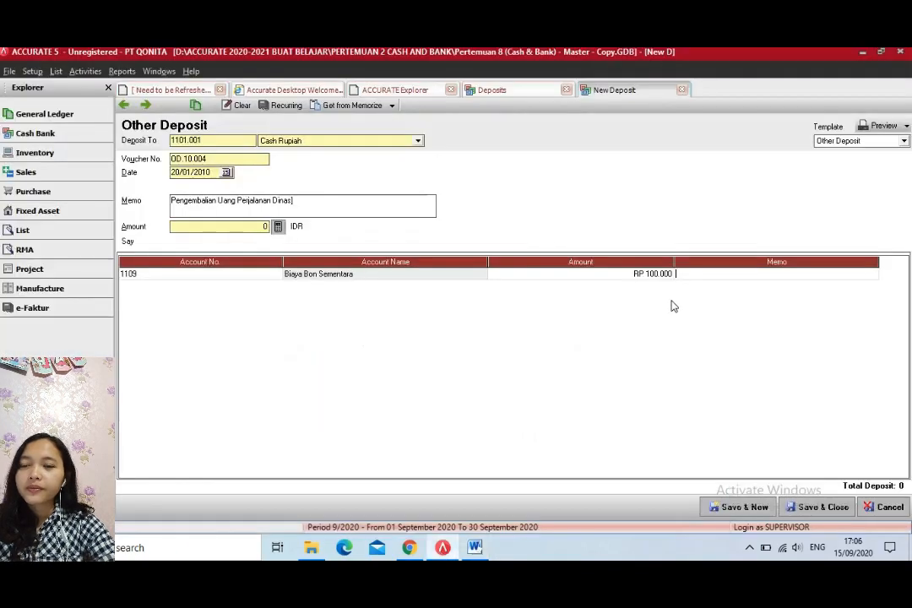
{"action": "key", "text": "ctrl+v"}
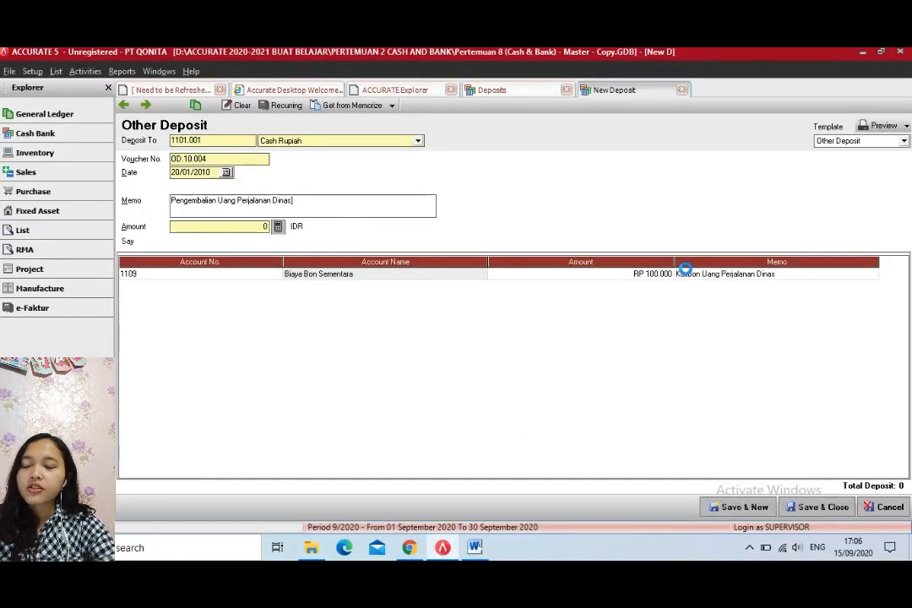
{"action": "key", "text": "Return"}
- Check exercise 8.11 in Word, then add a second deposit line in ACCURATE for account 6100.008 Transportation Sales Expense
{"action": "left_click", "coordinate": [277, 287]}
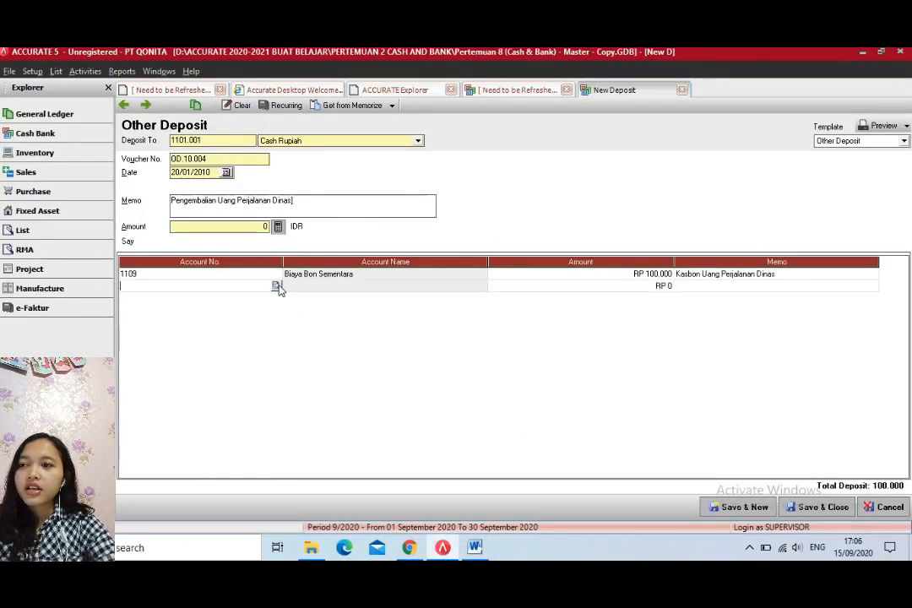
{"action": "left_click", "coordinate": [276, 286]}
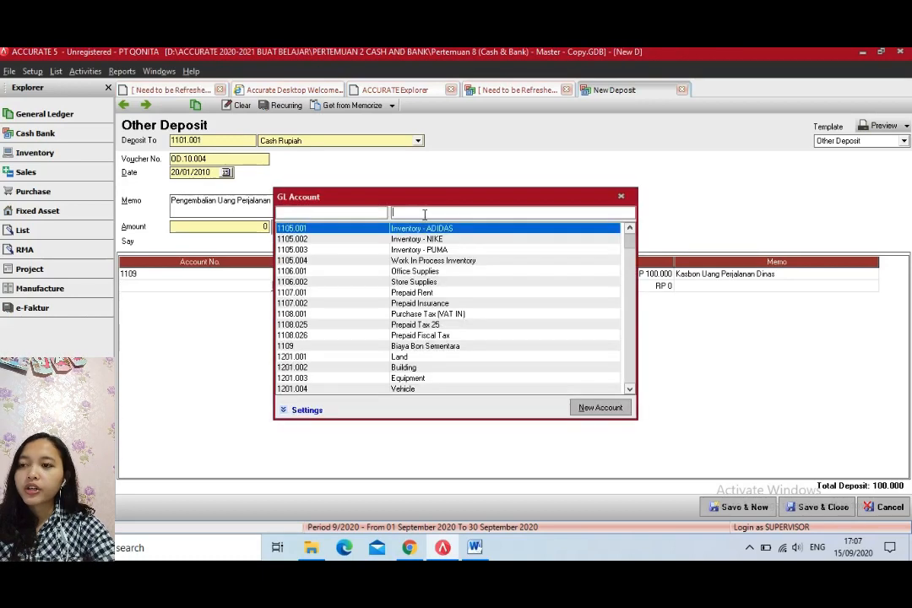
{"action": "left_click", "coordinate": [475, 547]}
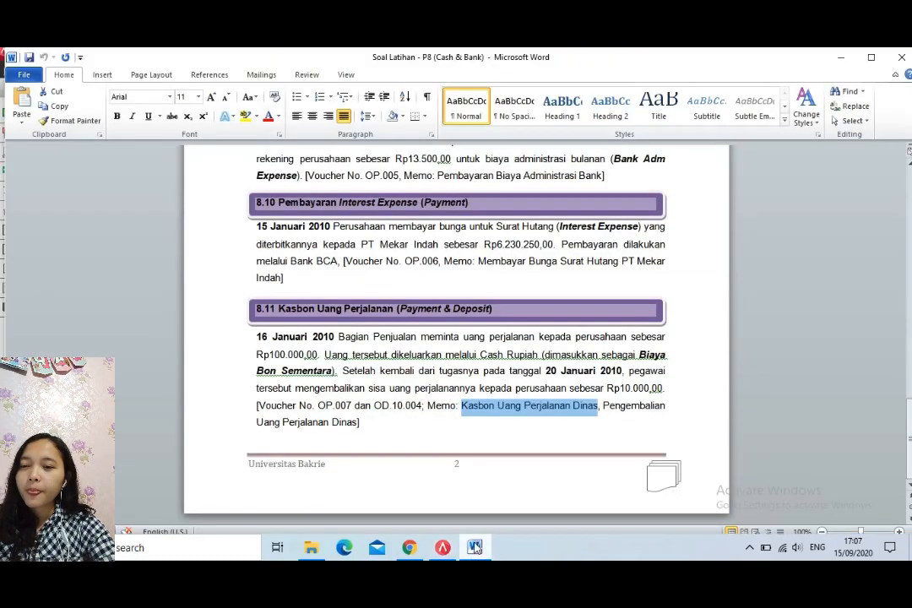
{"action": "left_click", "coordinate": [507, 448]}
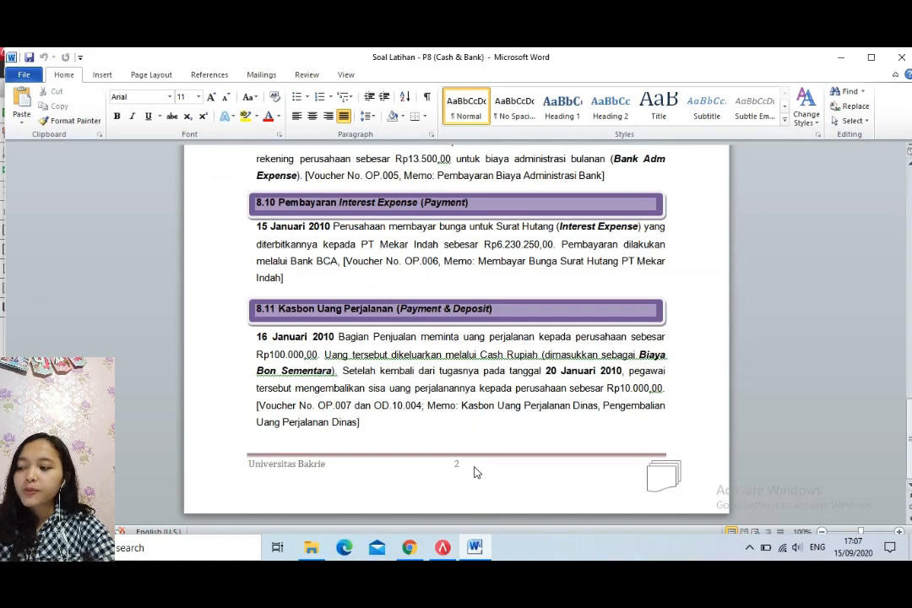
{"action": "left_click", "coordinate": [442, 547]}
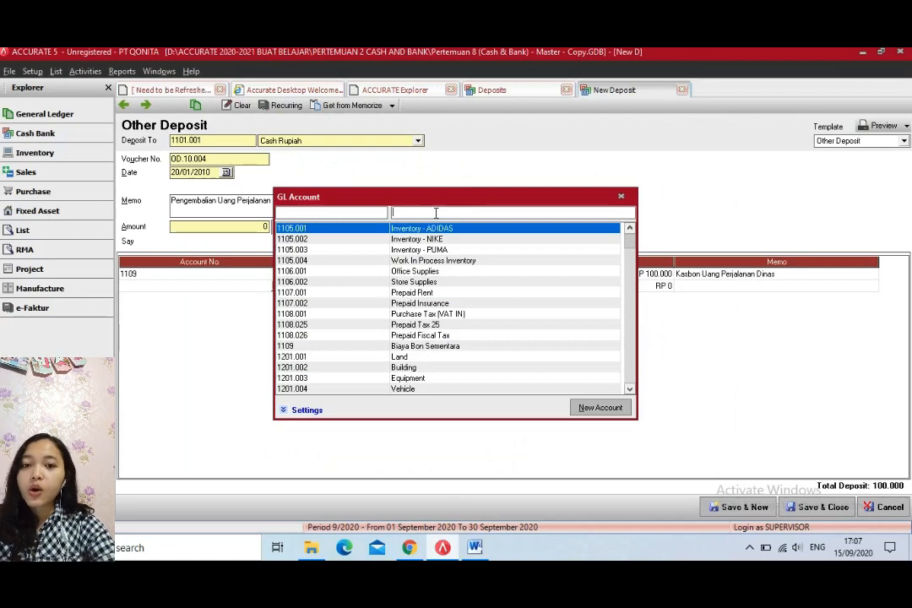
{"action": "type", "text": "tra"}
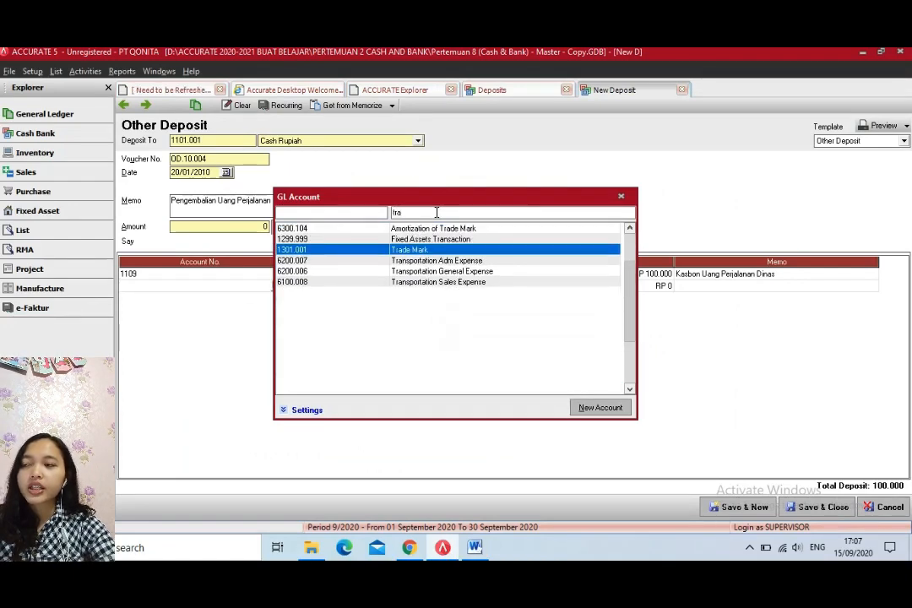
{"action": "double_click", "coordinate": [456, 282]}
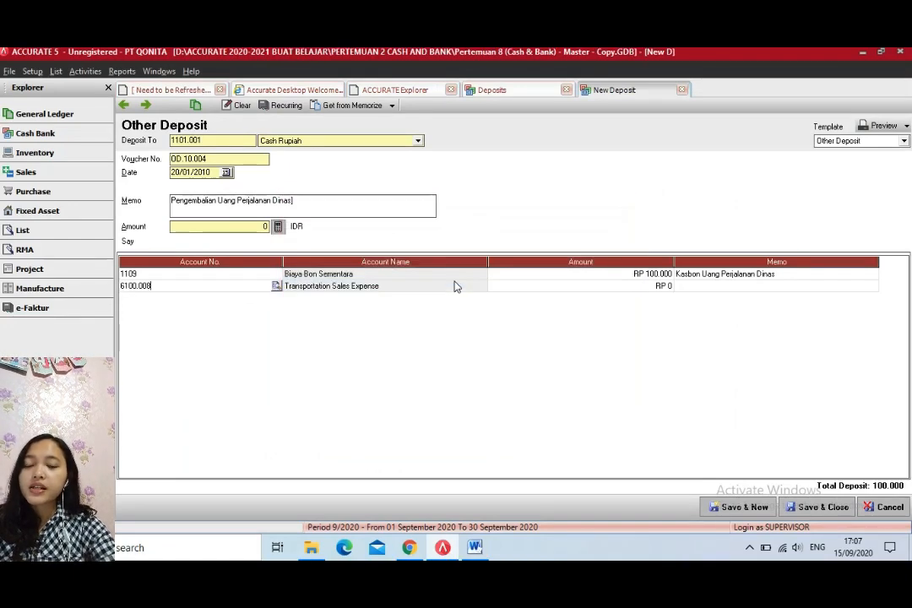
- Recheck the amounts of exercise 8.11 in Word, then set the Transportation Sales Expense line's amount to -90000 in ACCURATE
{"action": "left_click", "coordinate": [595, 287]}
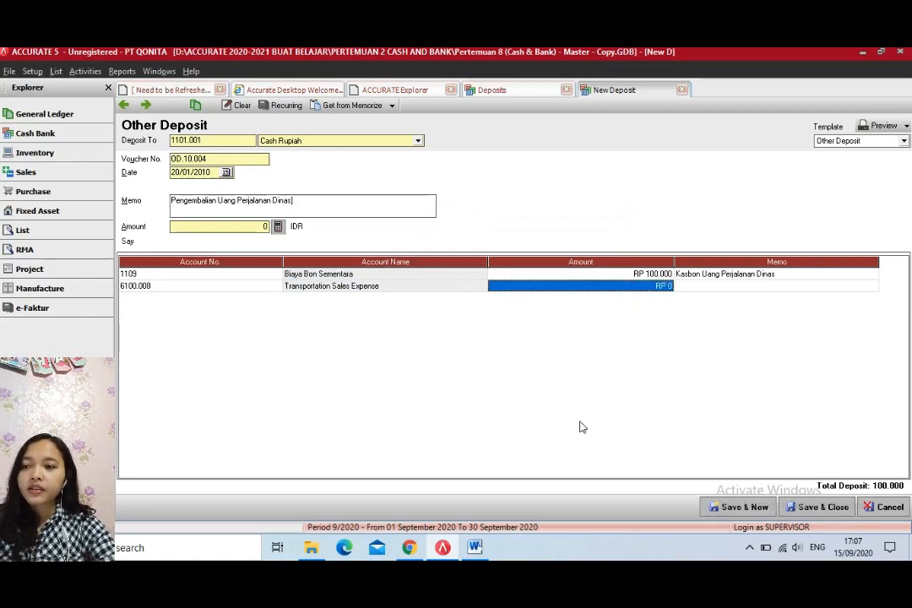
{"action": "left_click", "coordinate": [475, 547]}
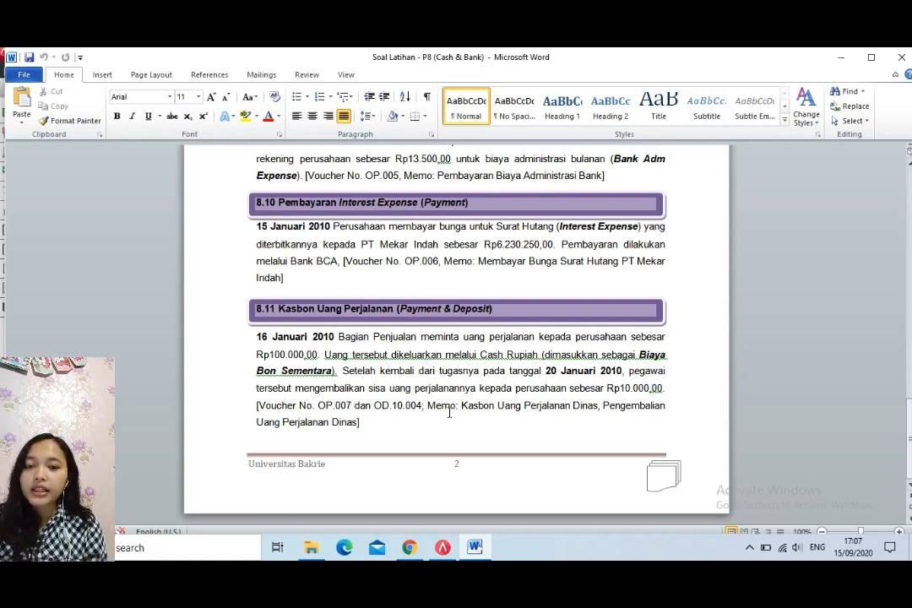
{"action": "left_click", "coordinate": [443, 548]}
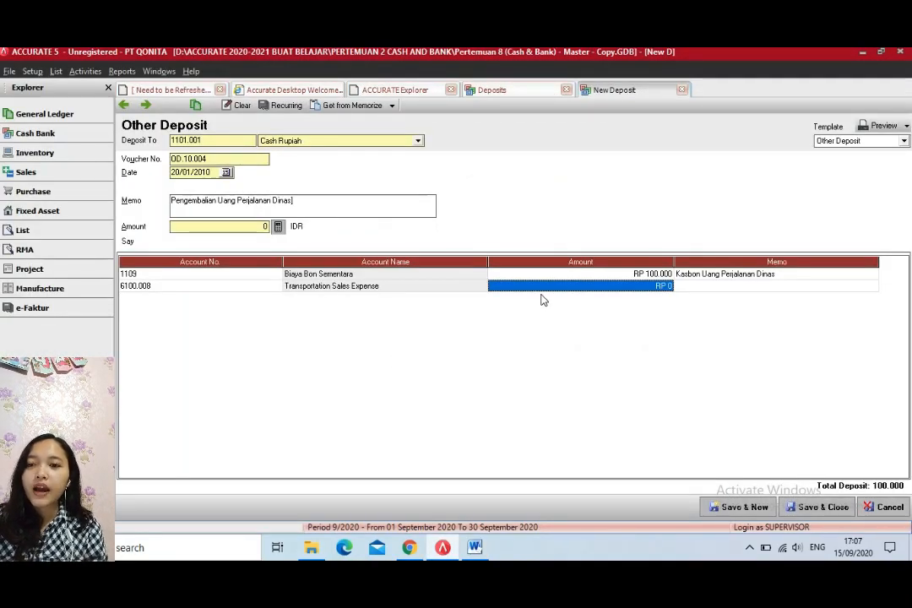
{"action": "left_click", "coordinate": [569, 289]}
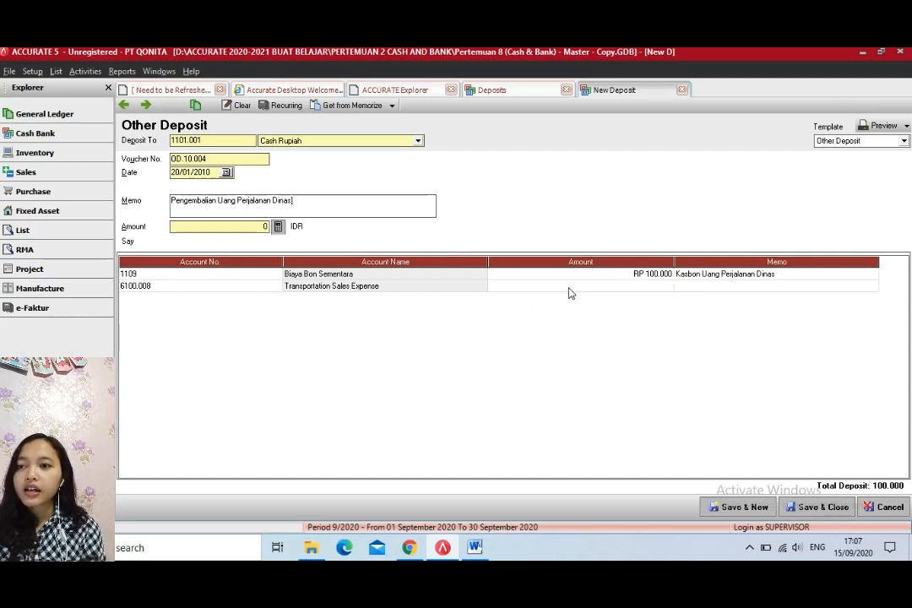
{"action": "type", "text": "-90000"}
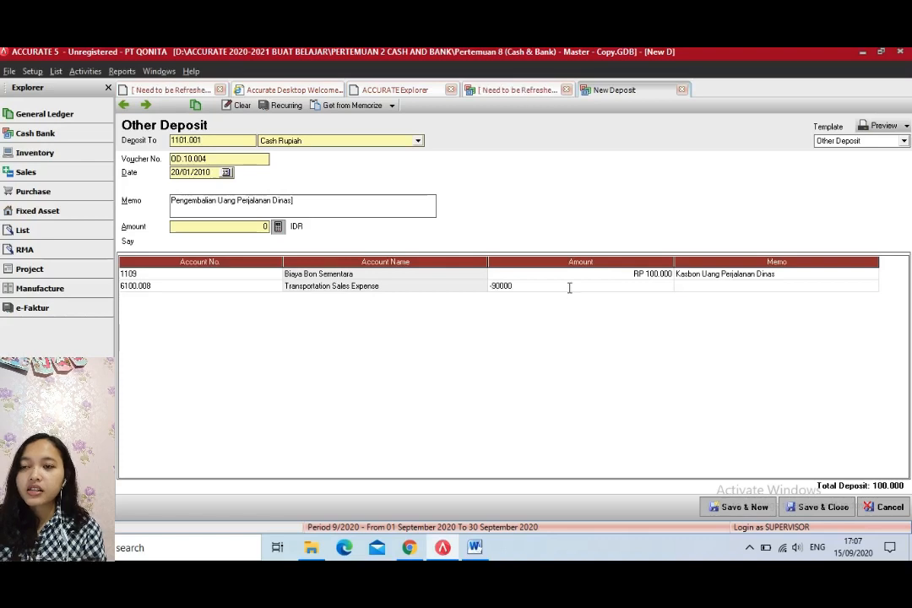
{"action": "key", "text": "Tab"}
- Enter "Uang transportais yang terpakai" as the memo of the Transportation Sales Expense line
{"action": "type", "text": "Uang trab"}
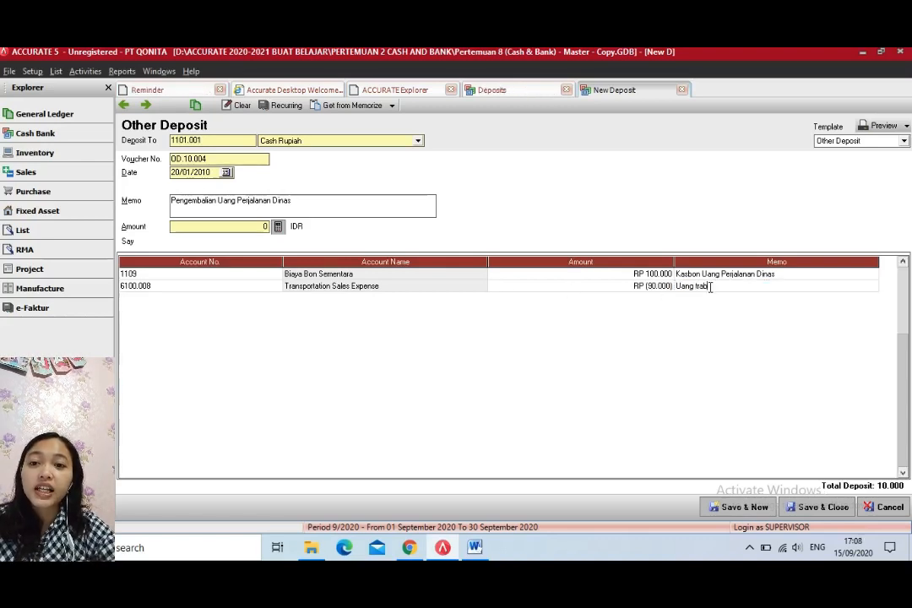
{"action": "key", "text": "BackSpace"}
{"action": "type", "text": "nsportais yan gter"}
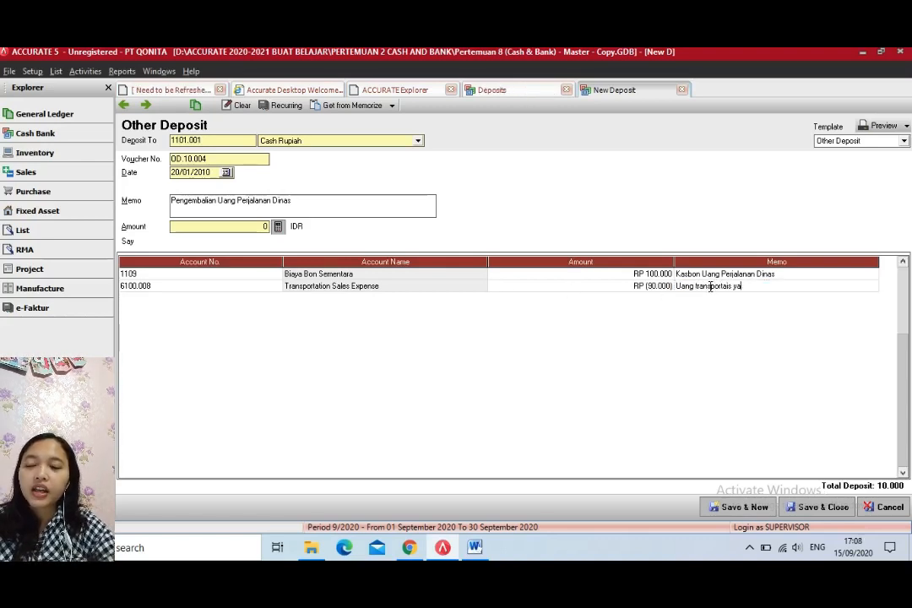
{"action": "type", "text": "pakai"}
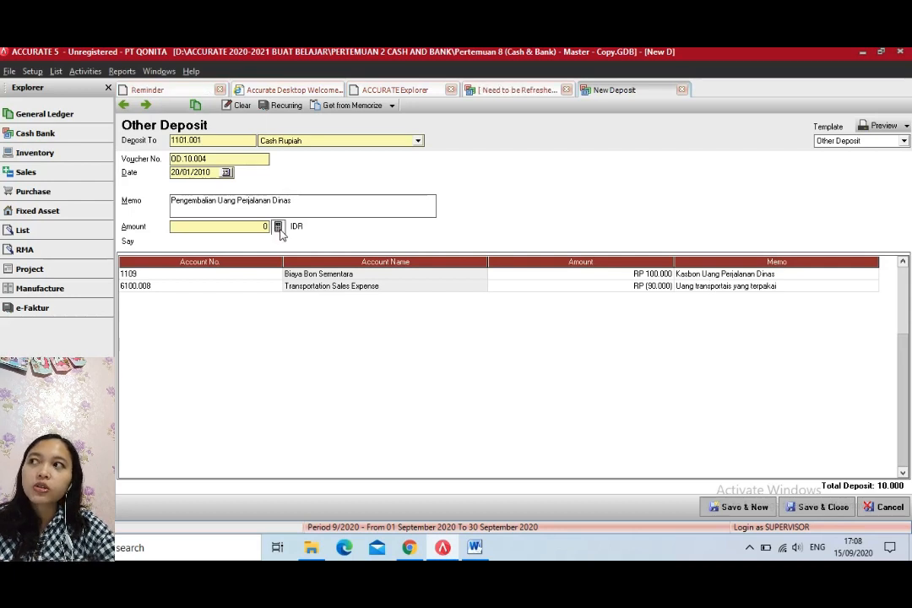
- Calculate the deposit's amount from its lines, then save and close the deposit
{"action": "left_click", "coordinate": [279, 227]}
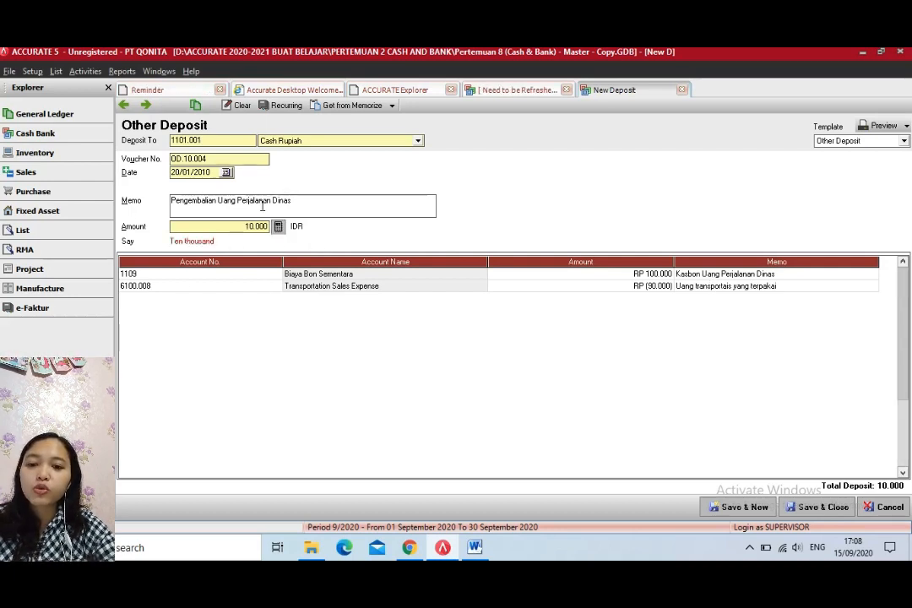
{"action": "left_click", "coordinate": [831, 506]}
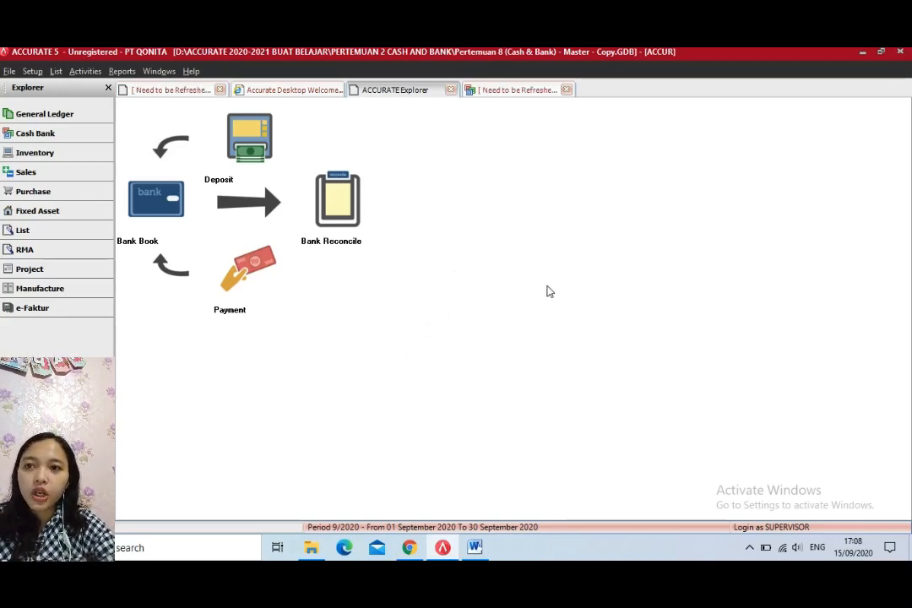
- Close the PT QONITA company data and confirm the closing
{"action": "left_click", "coordinate": [901, 53]}
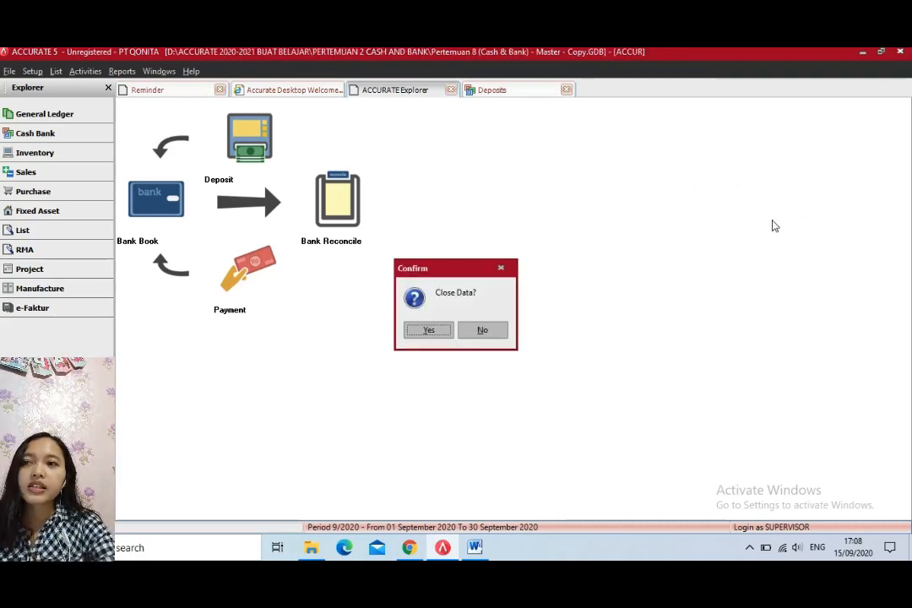
{"action": "left_click", "coordinate": [427, 332]}
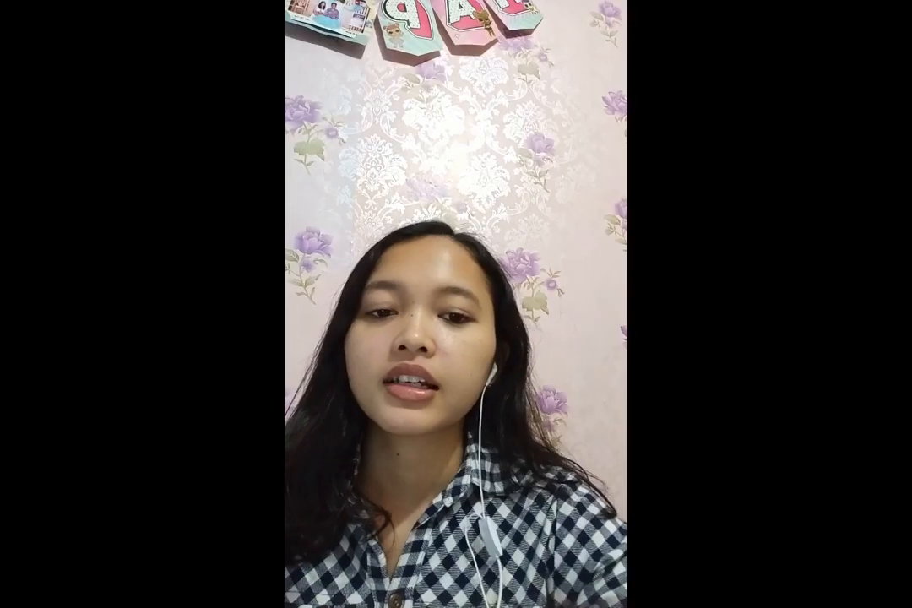